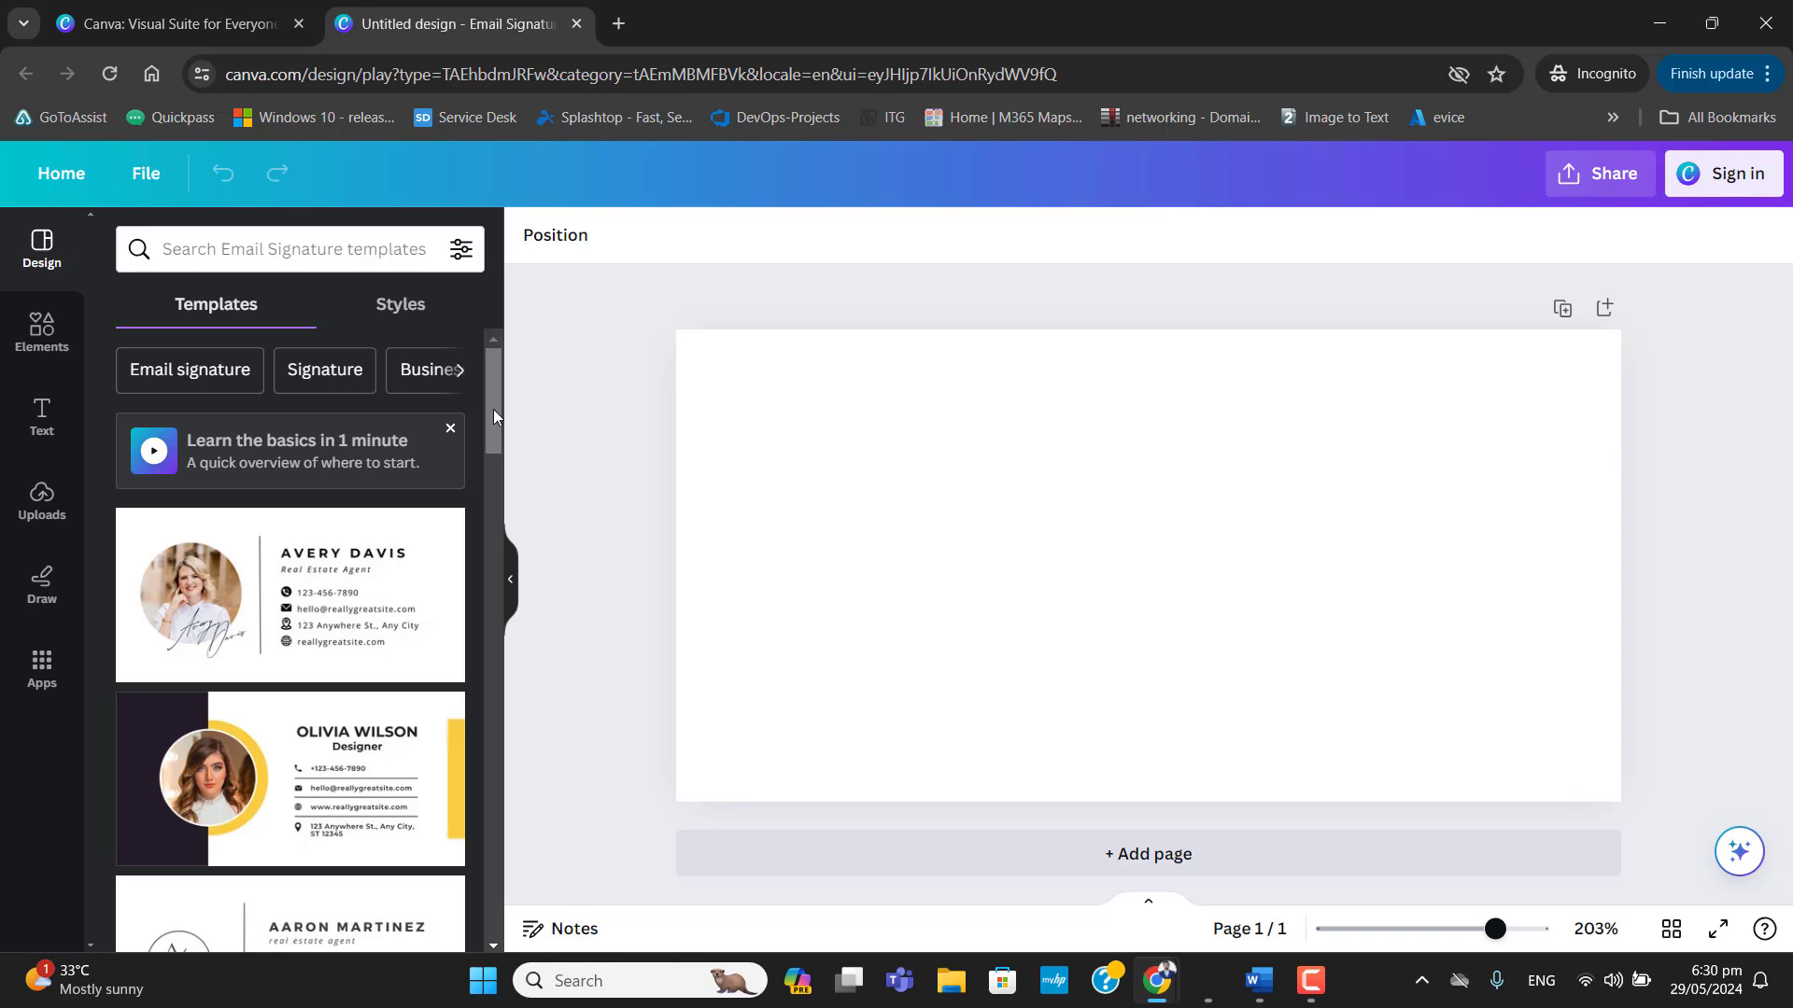
# Browse the email signature templates, dismiss the basics tip, and apply the yellow and dark designer template with the circular portrait.
pyautogui.moveTo(496, 411); pyautogui.dragTo(490, 518)
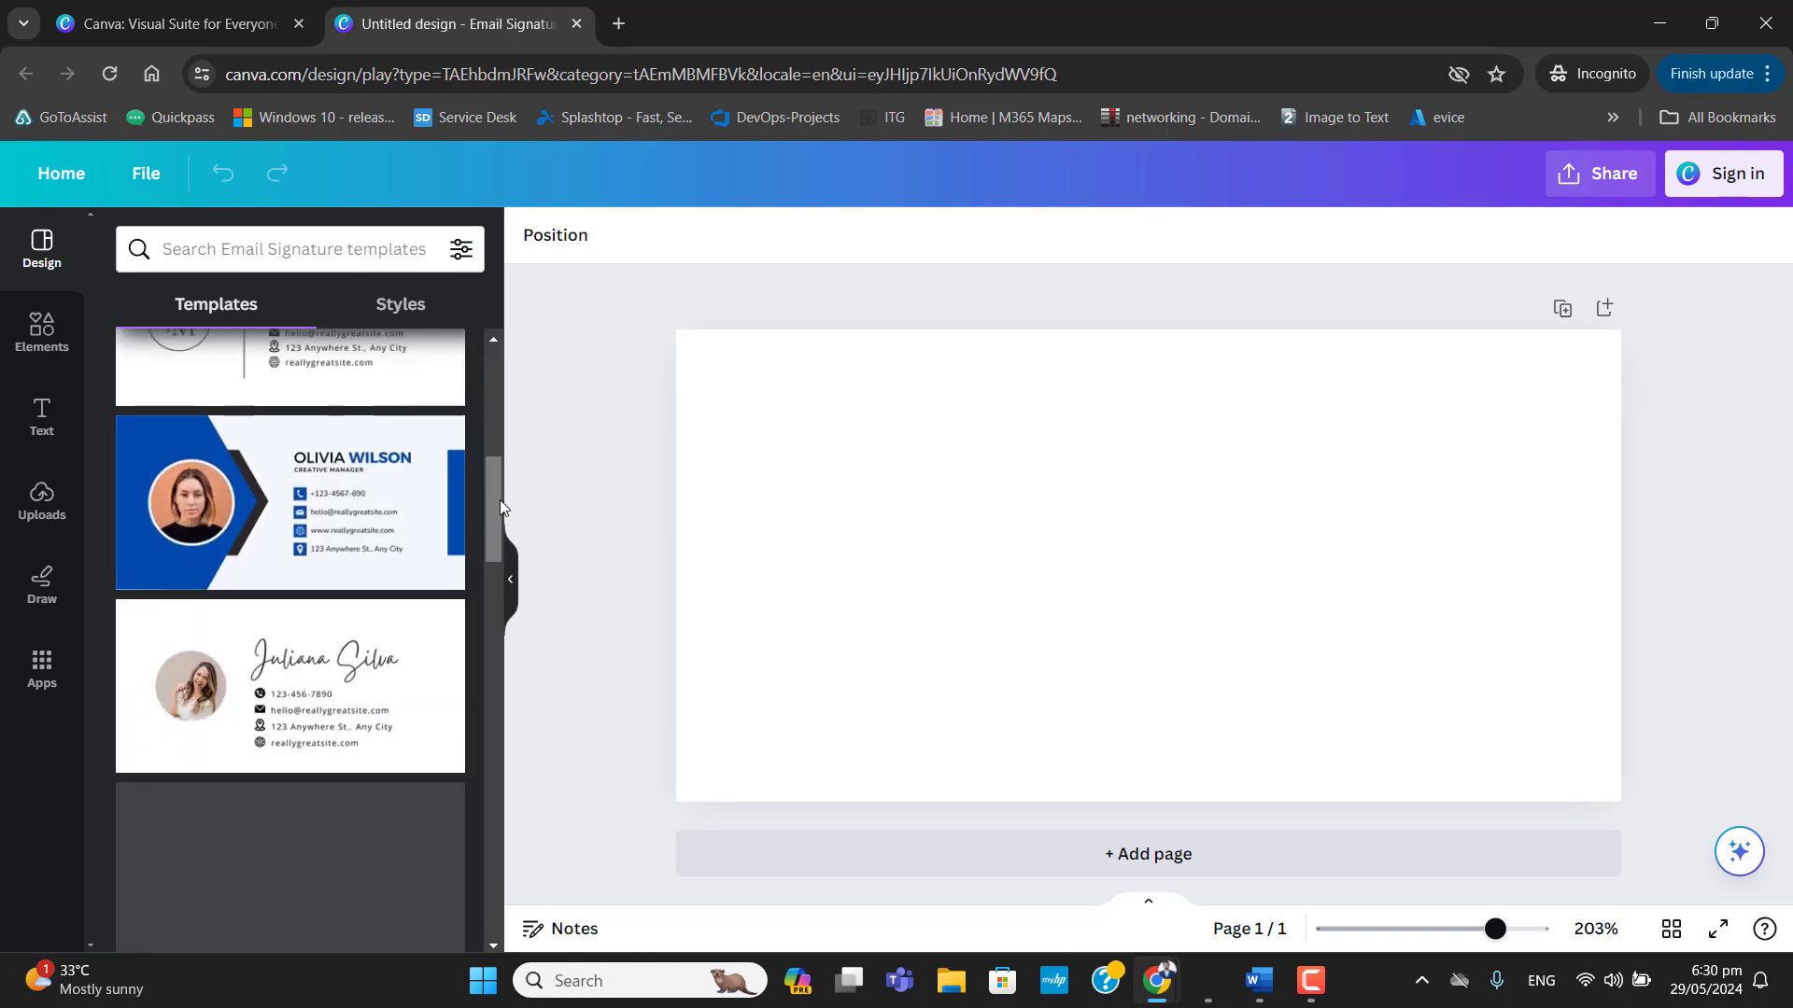
pyautogui.moveTo(501, 501); pyautogui.dragTo(499, 503)
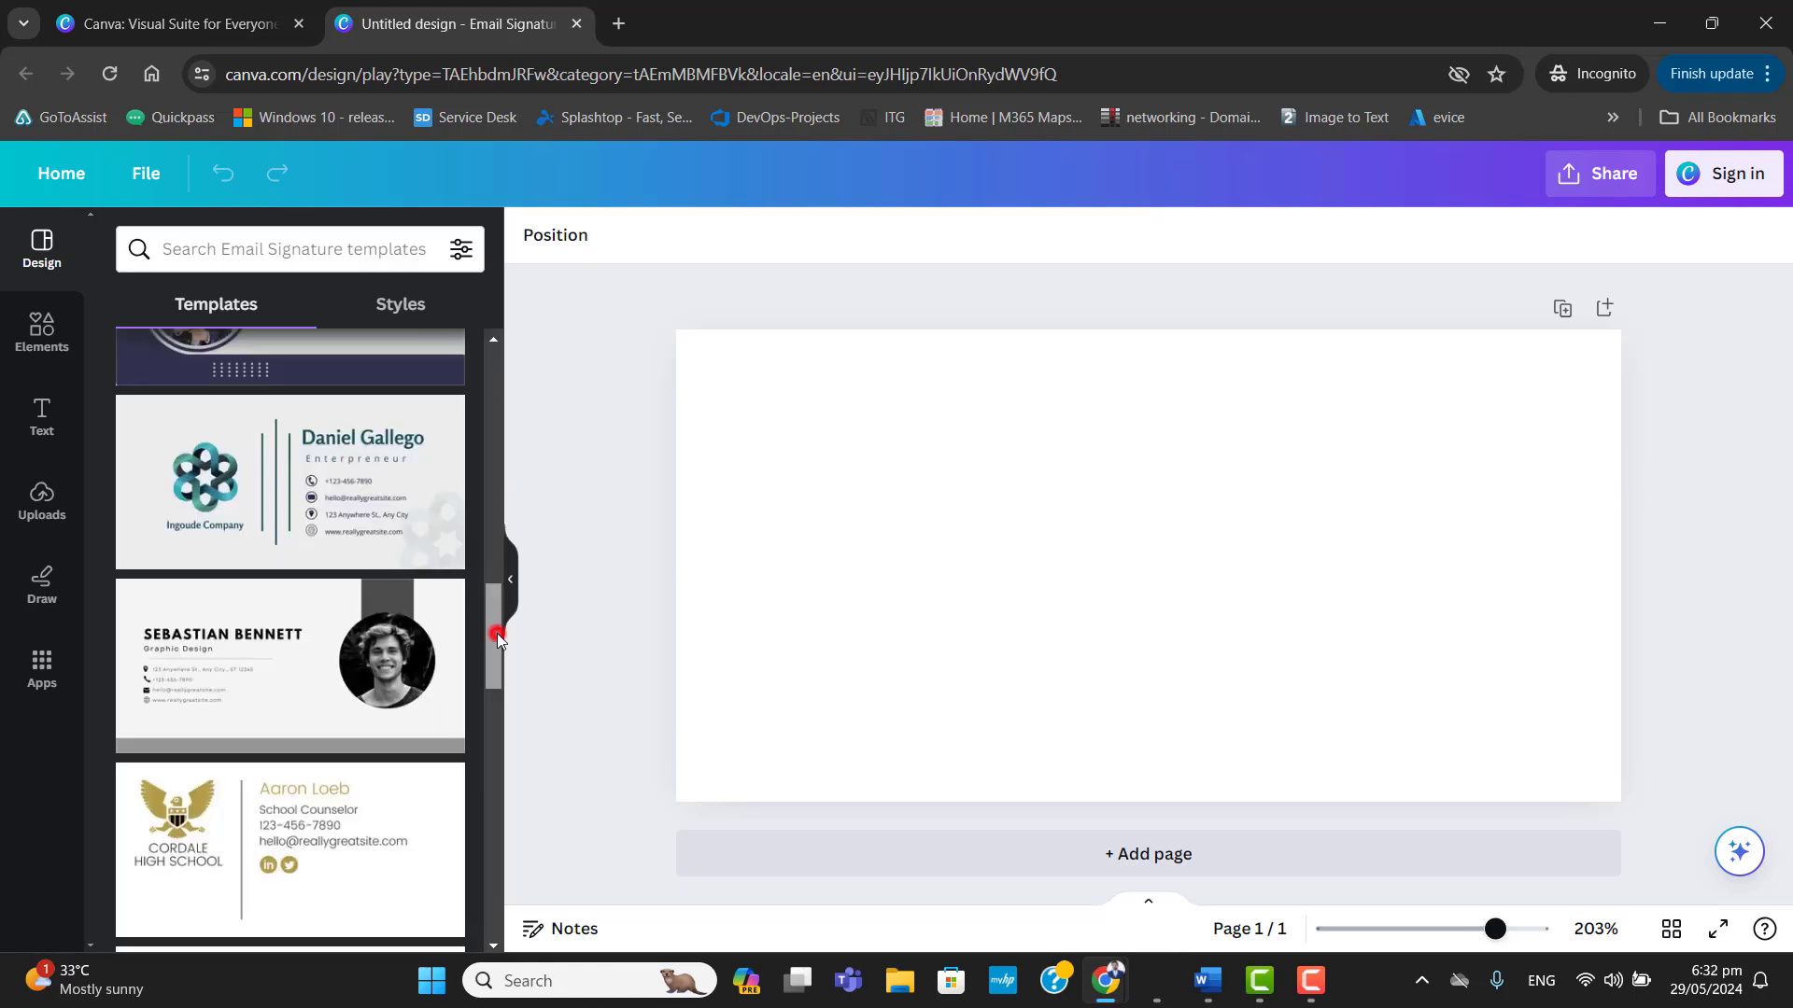
pyautogui.moveTo(498, 638); pyautogui.dragTo(512, 553)
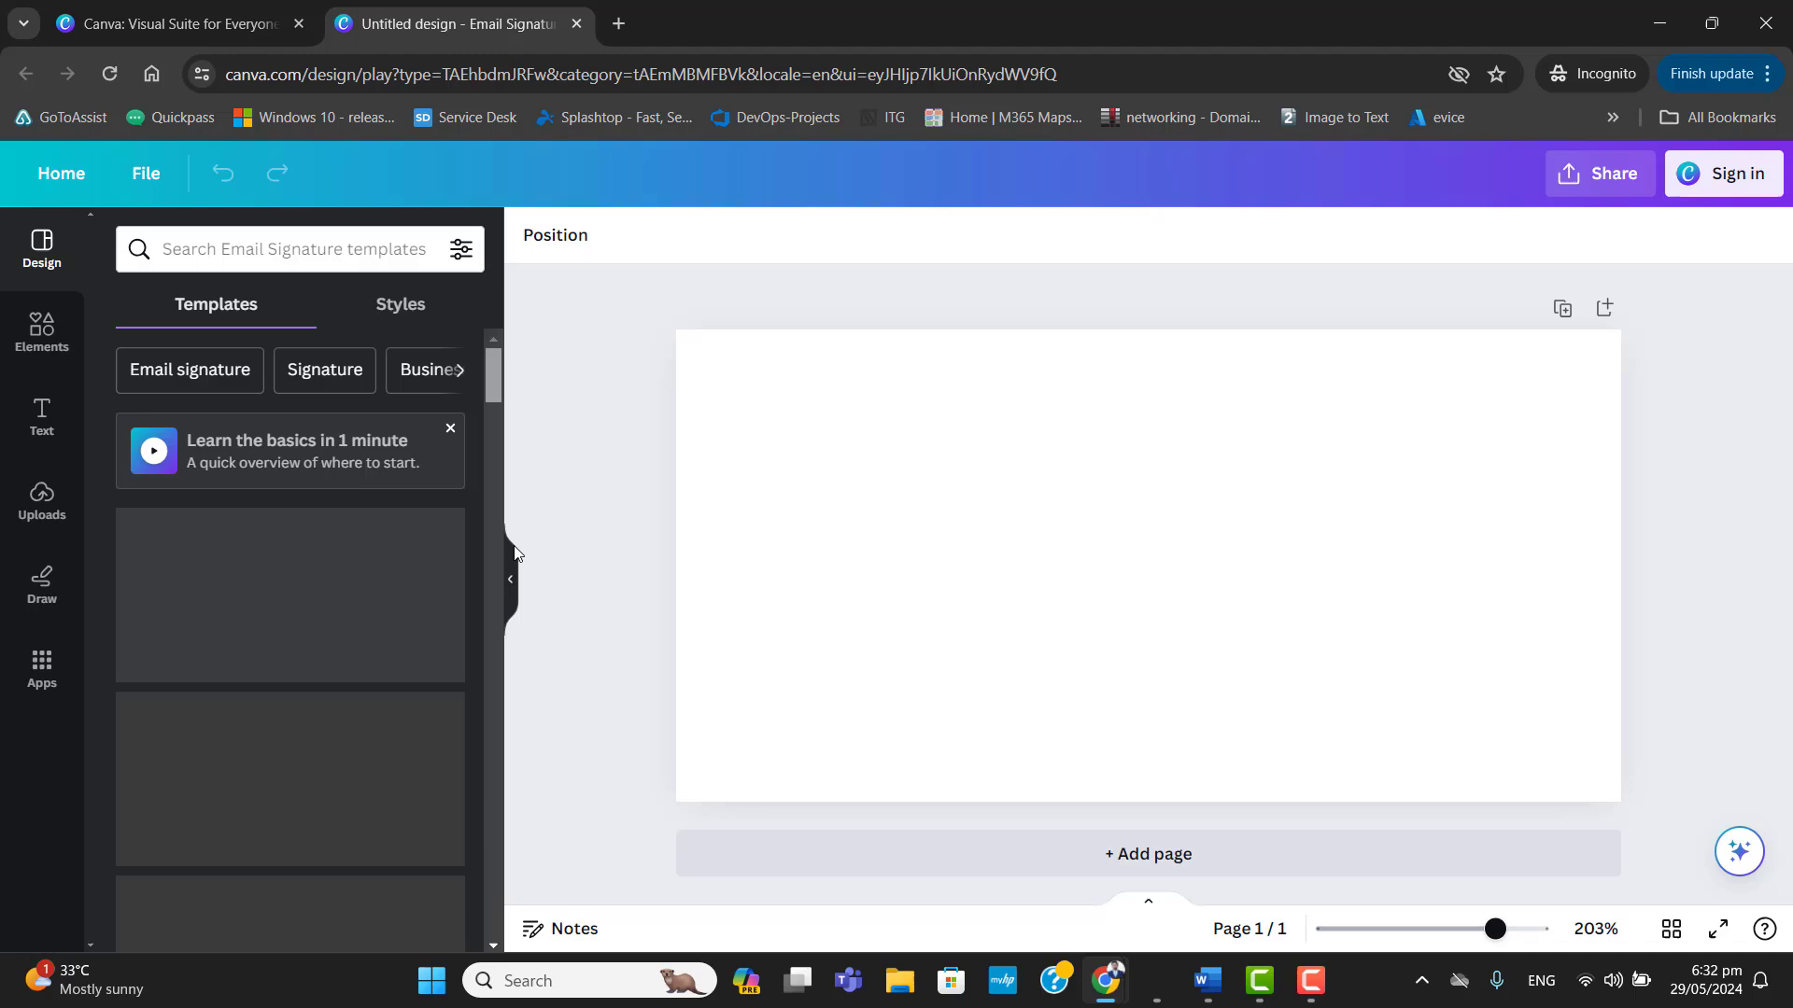
pyautogui.click(450, 429)
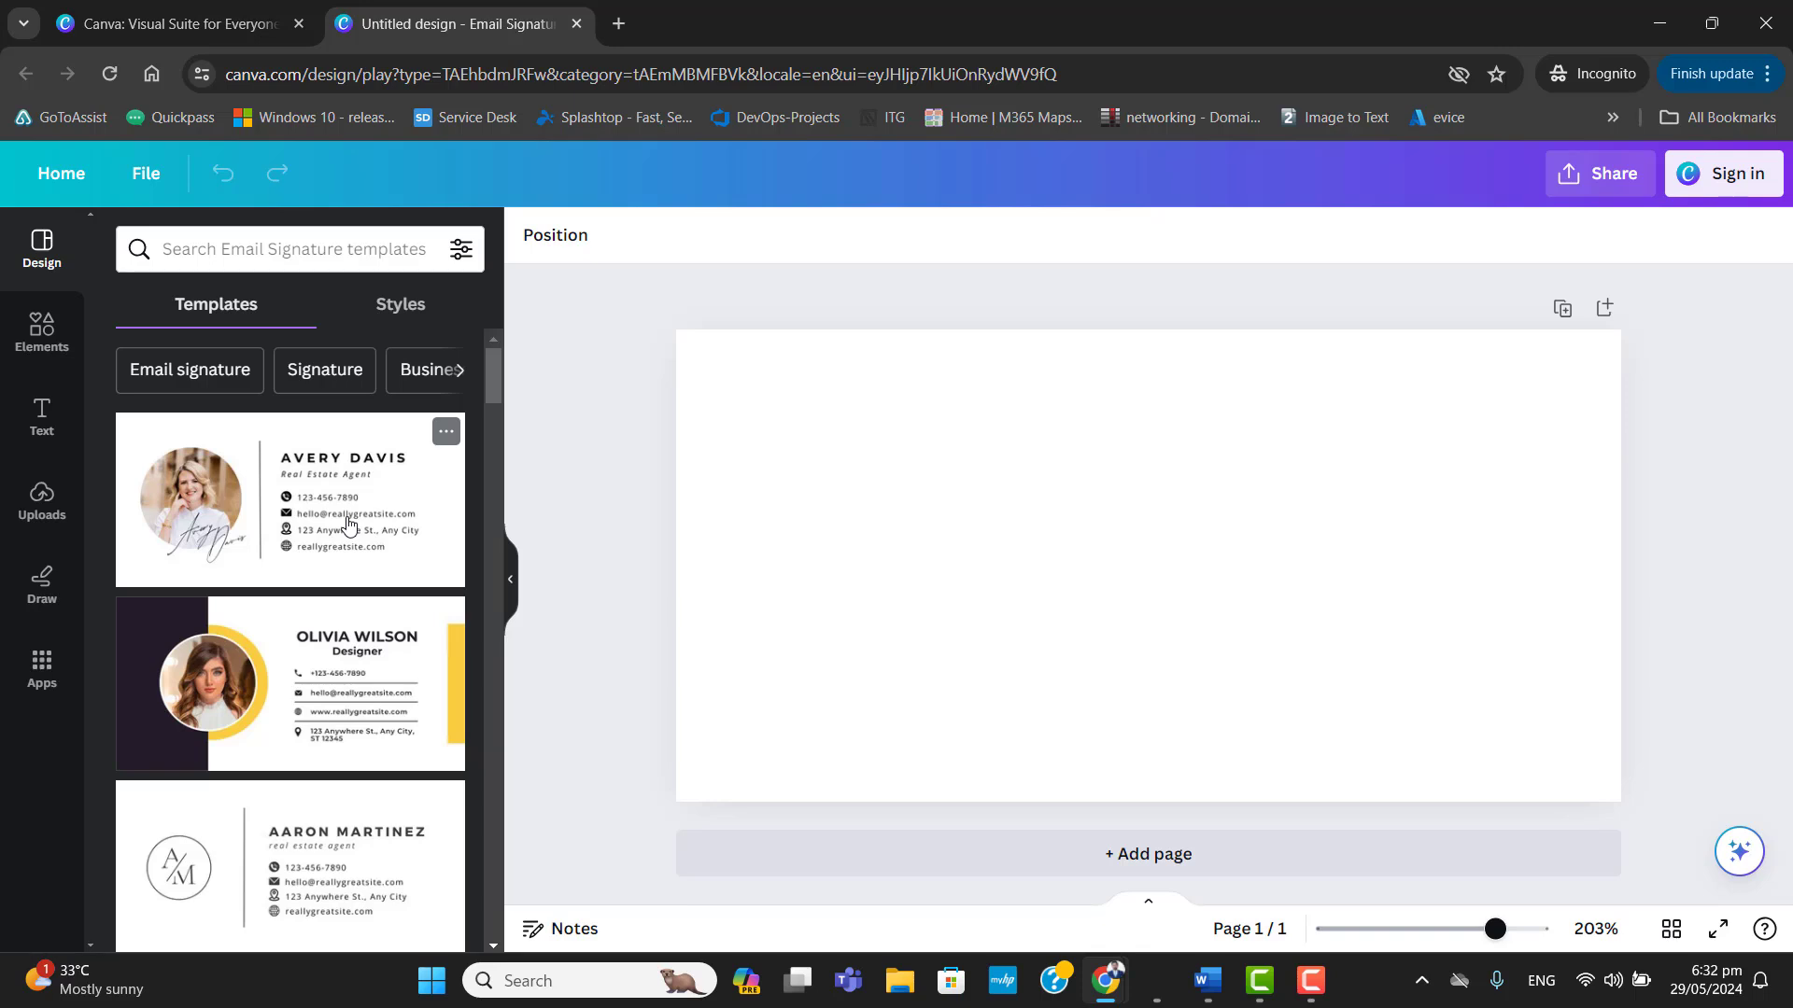
pyautogui.click(352, 712)
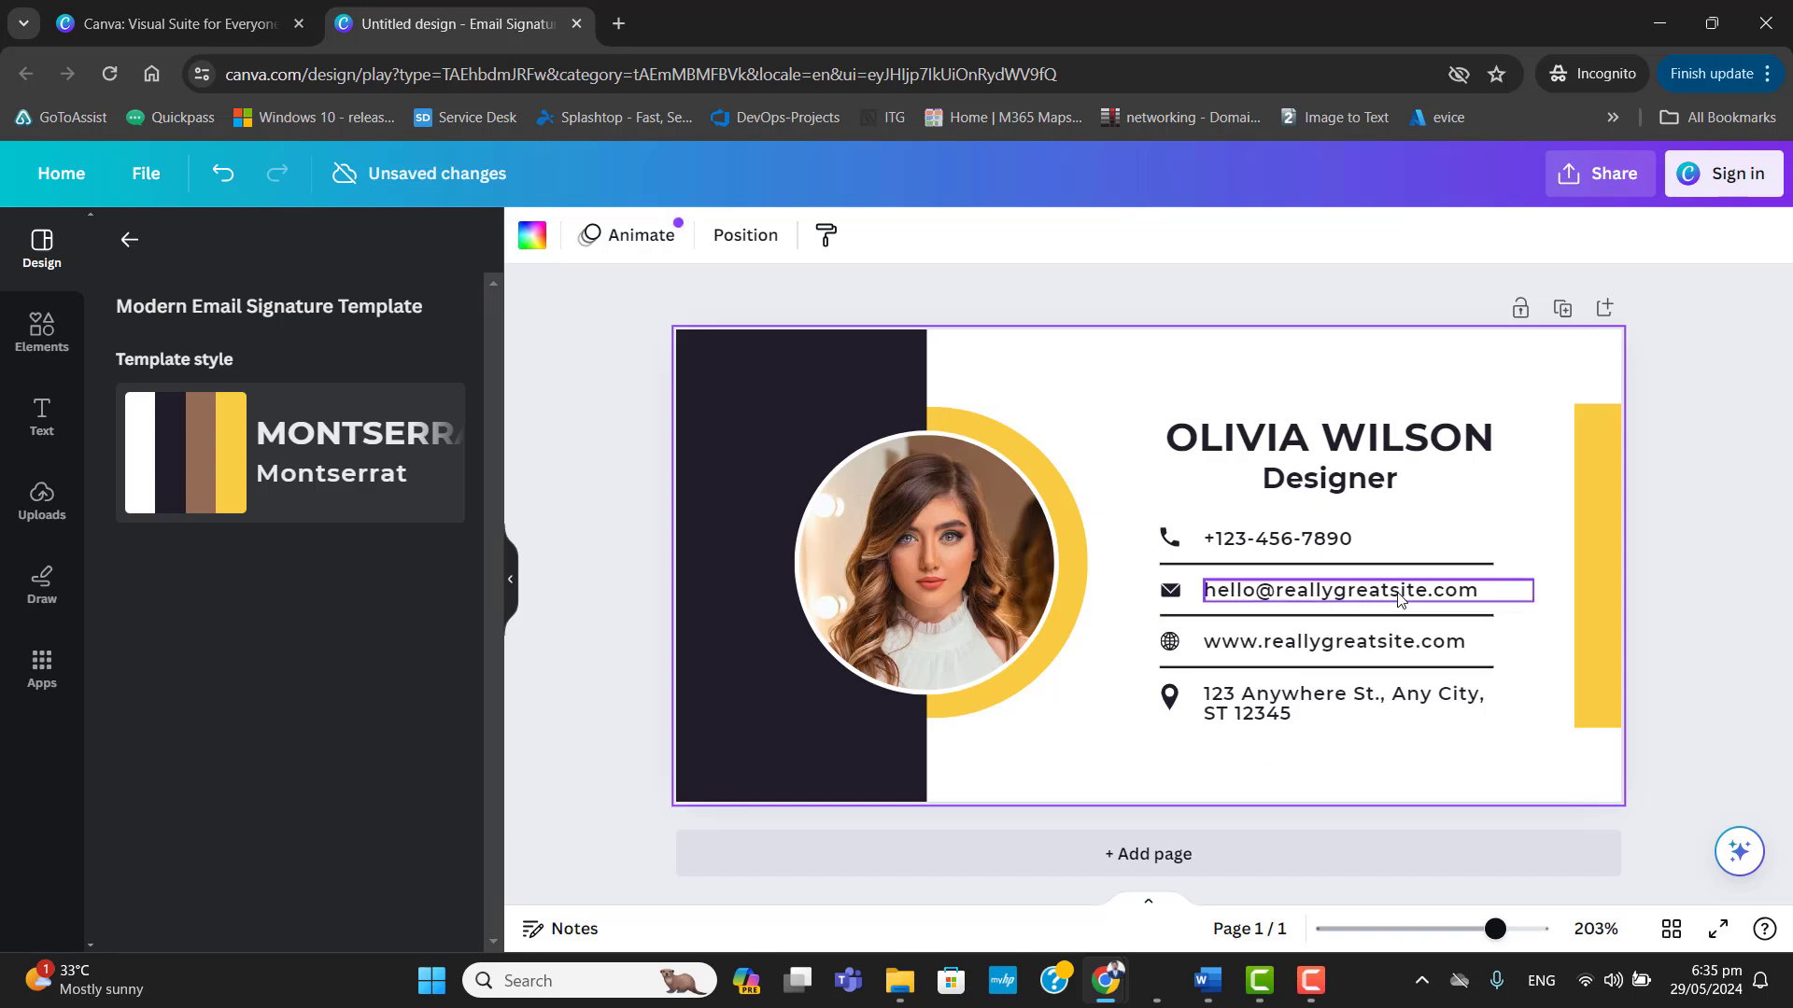
# Start an image upload and sign in with a Google account to enable it.
pyautogui.click(927, 590)
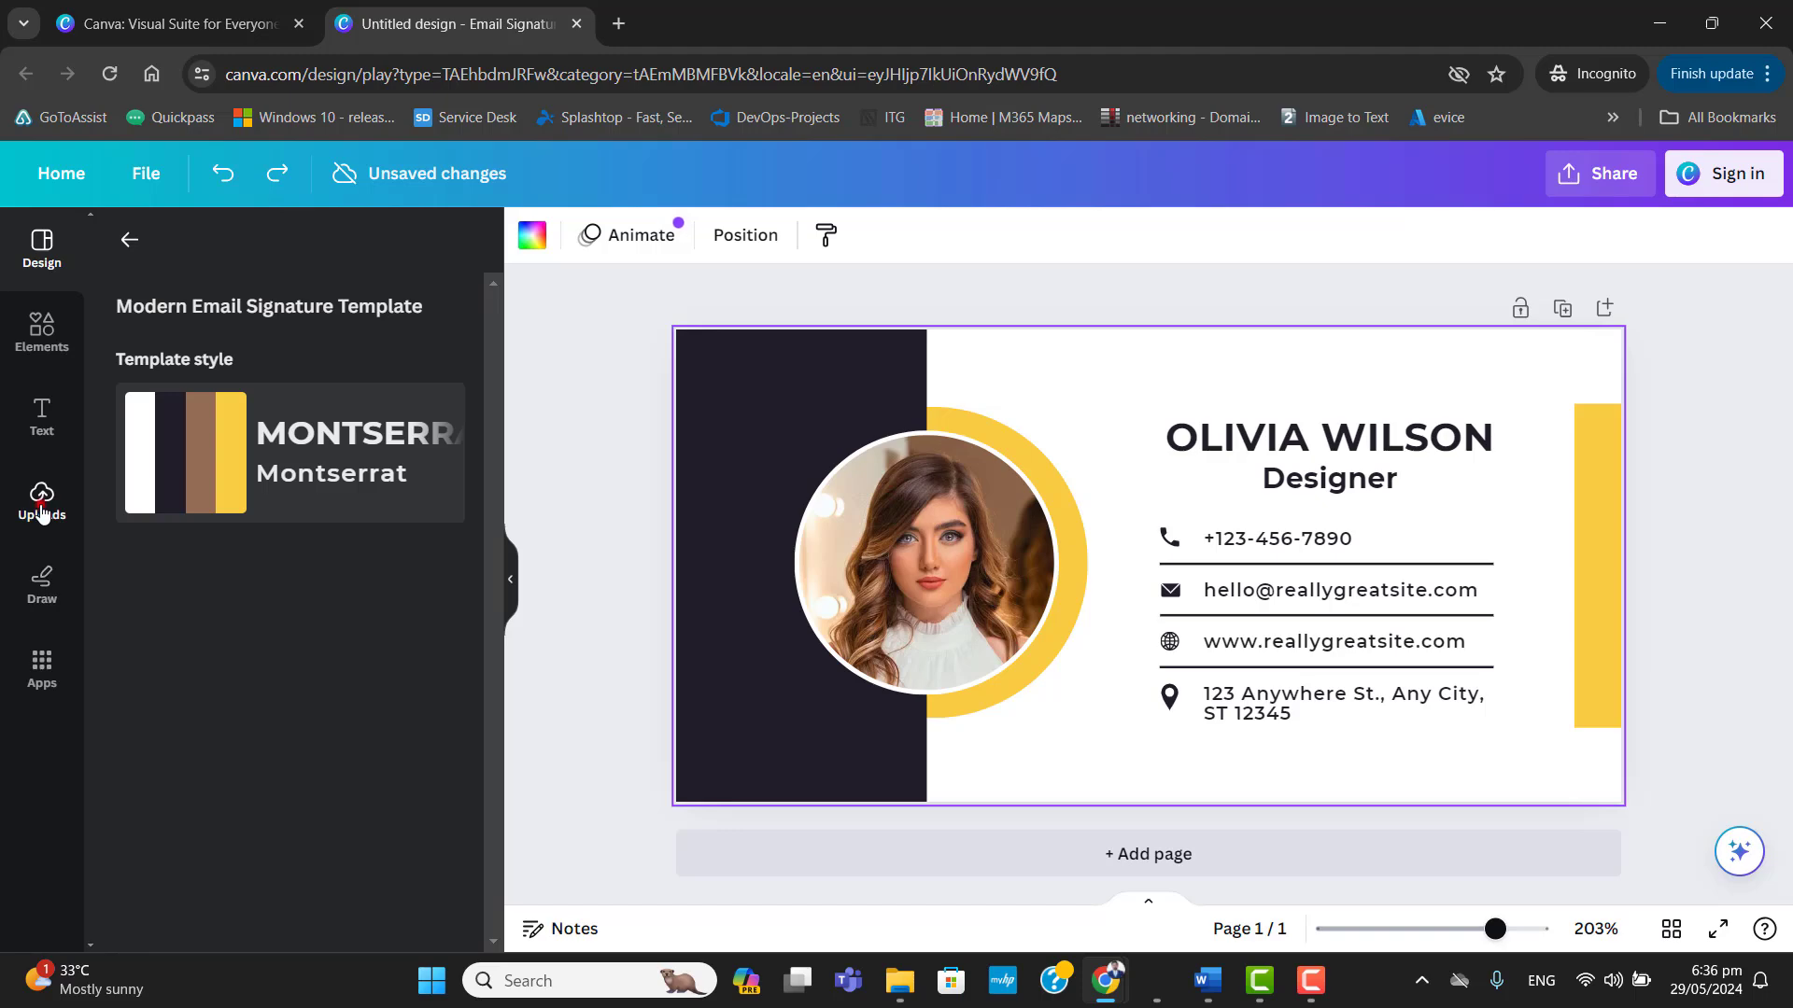
pyautogui.click(41, 504)
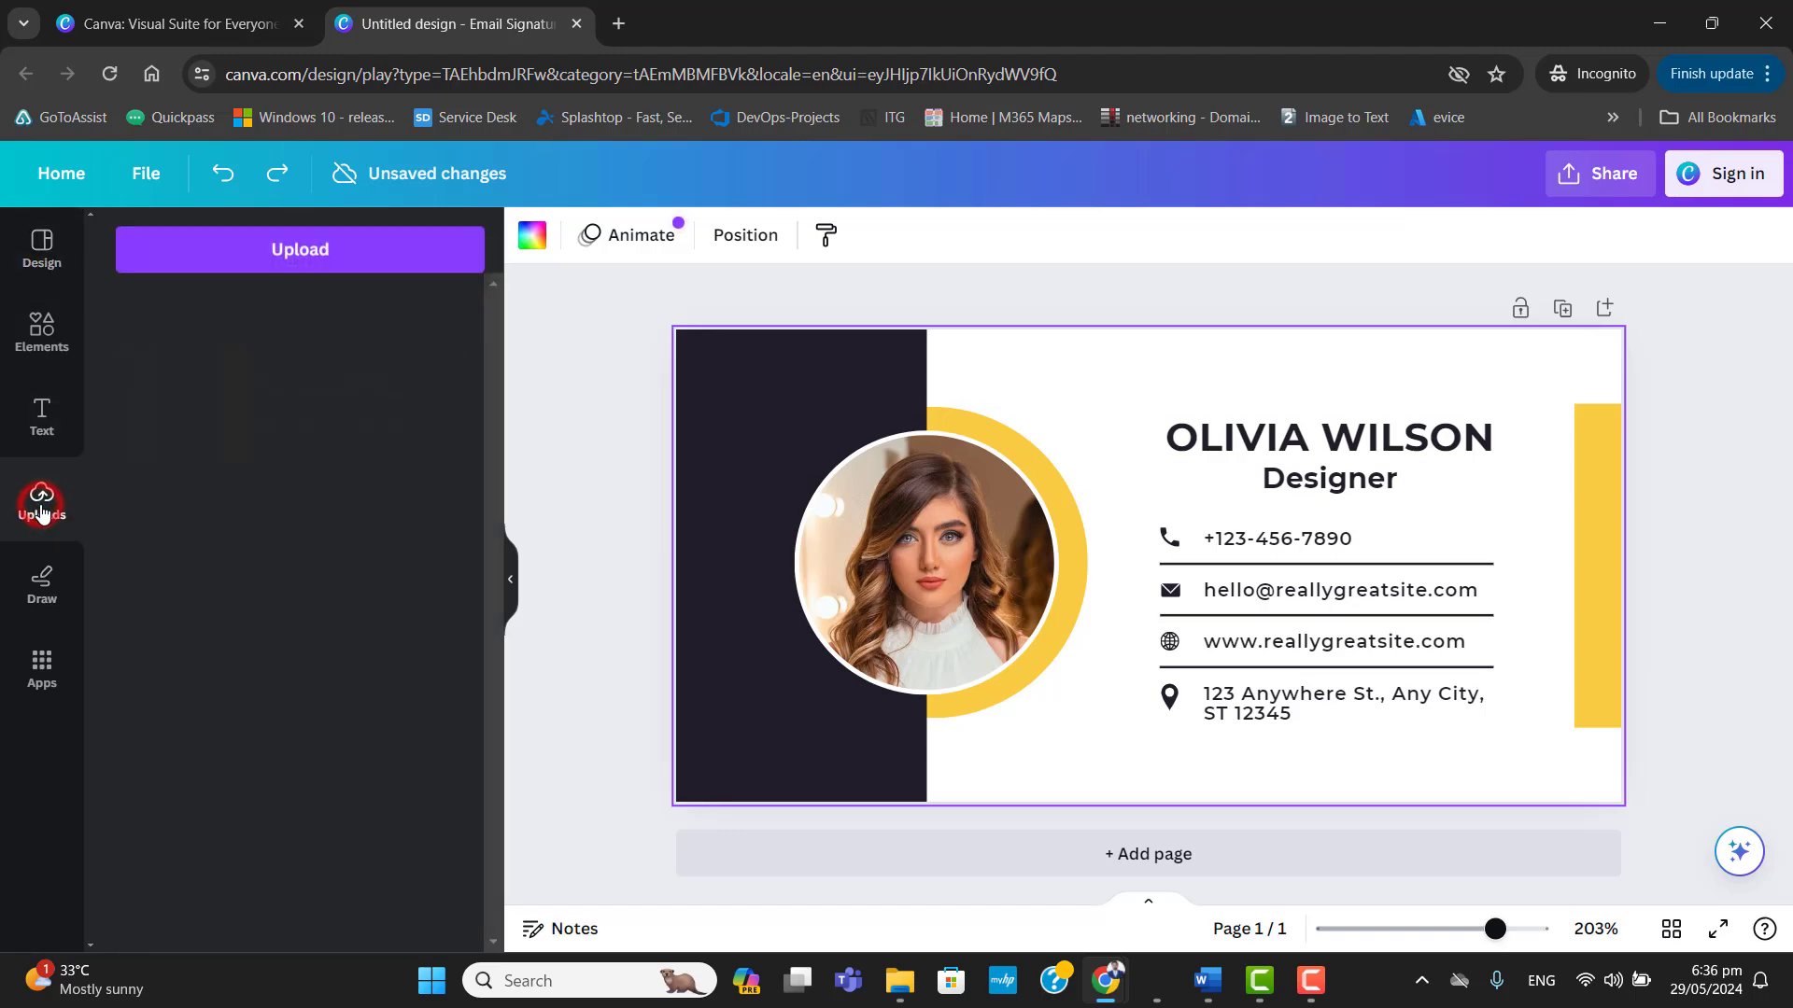
pyautogui.click(322, 264)
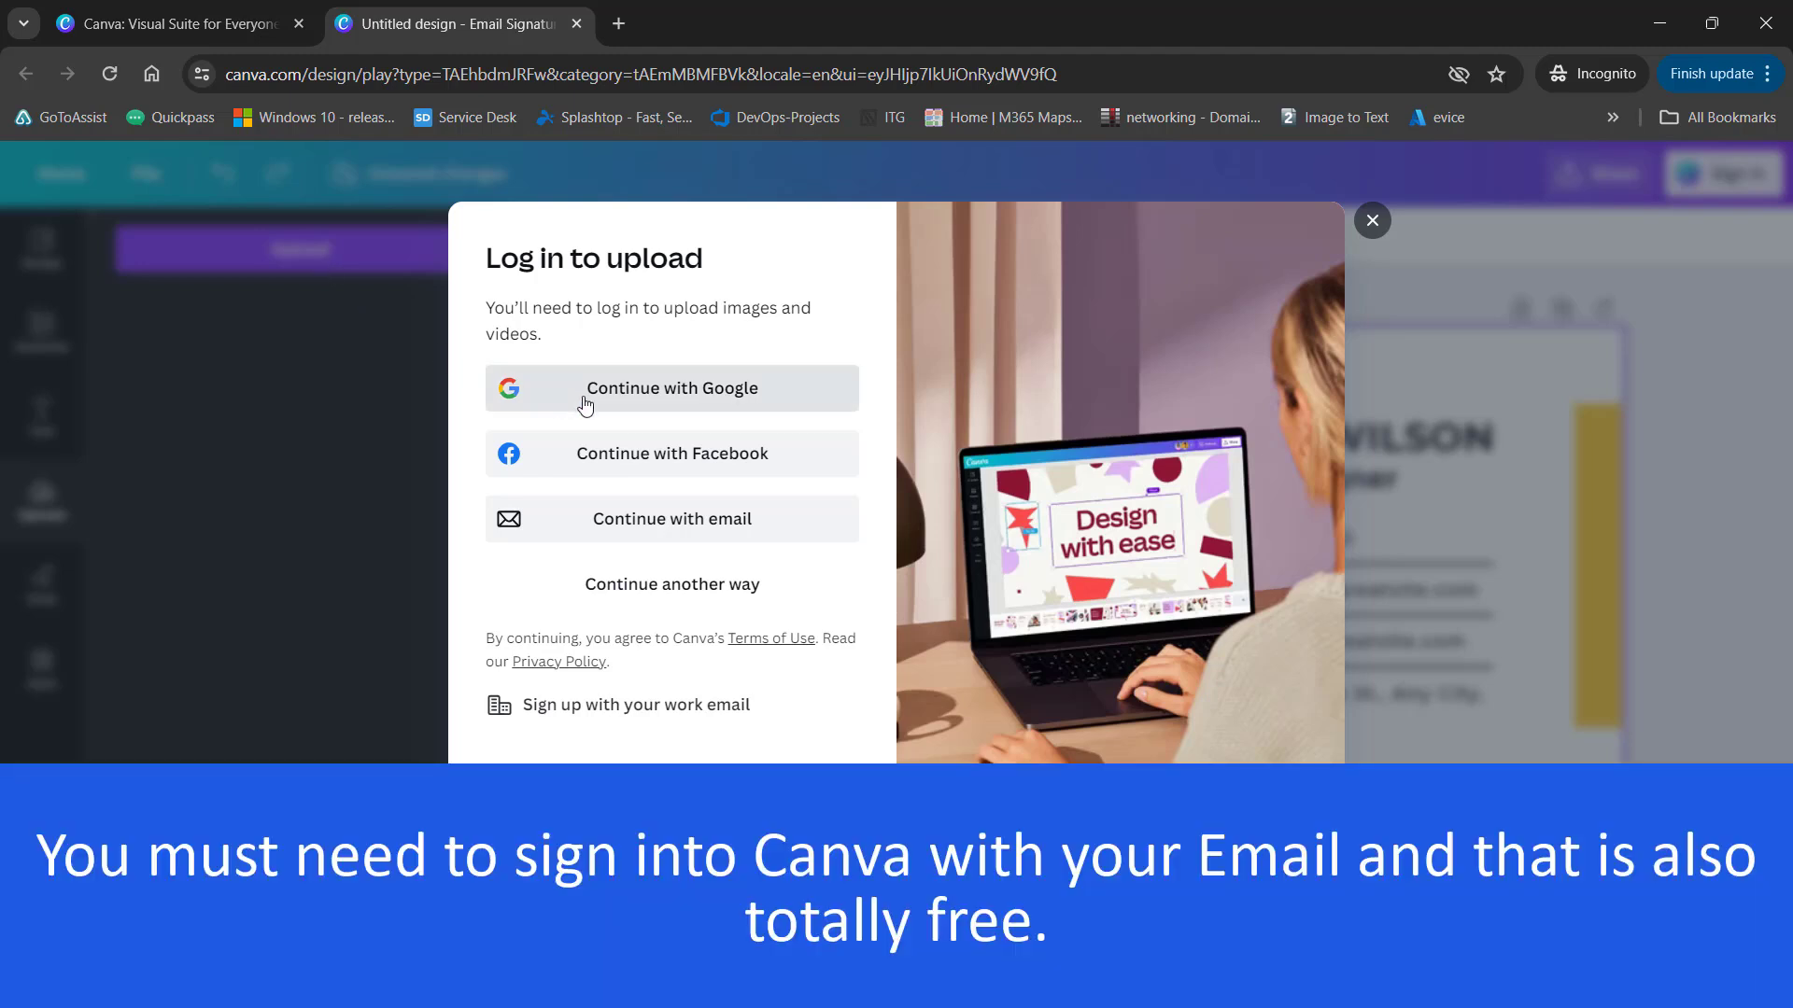
pyautogui.click(585, 404)
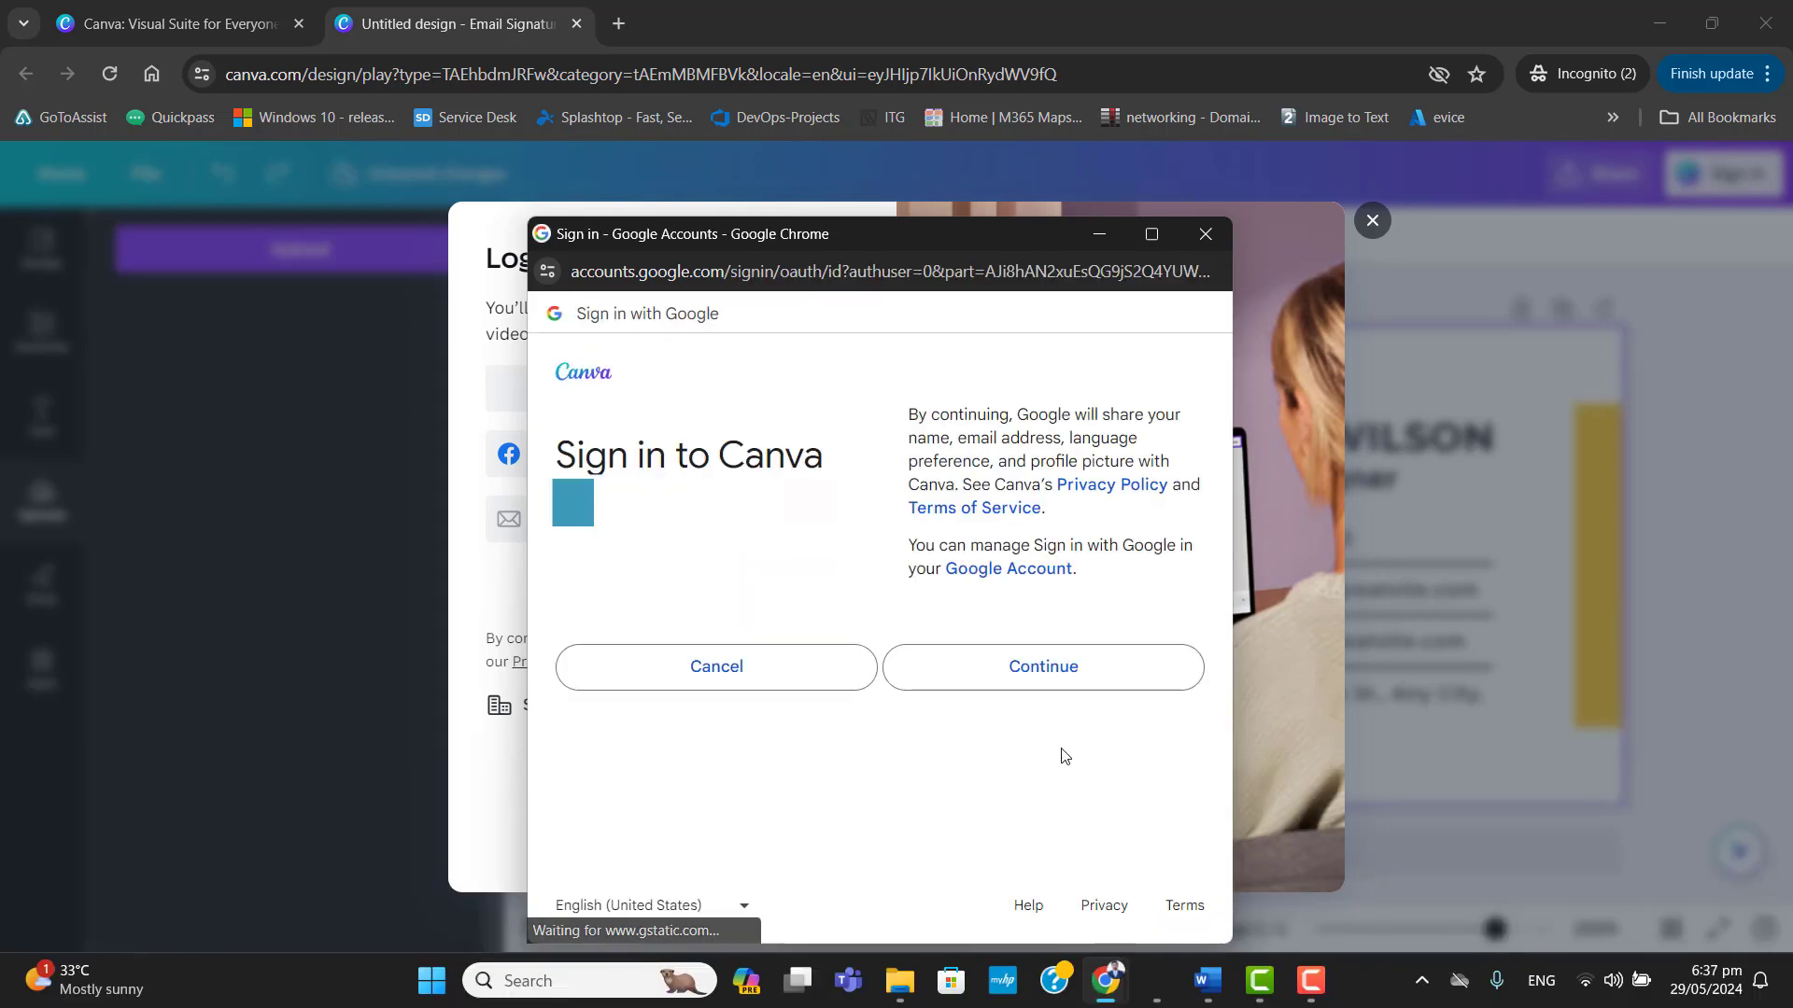
pyautogui.click(1044, 683)
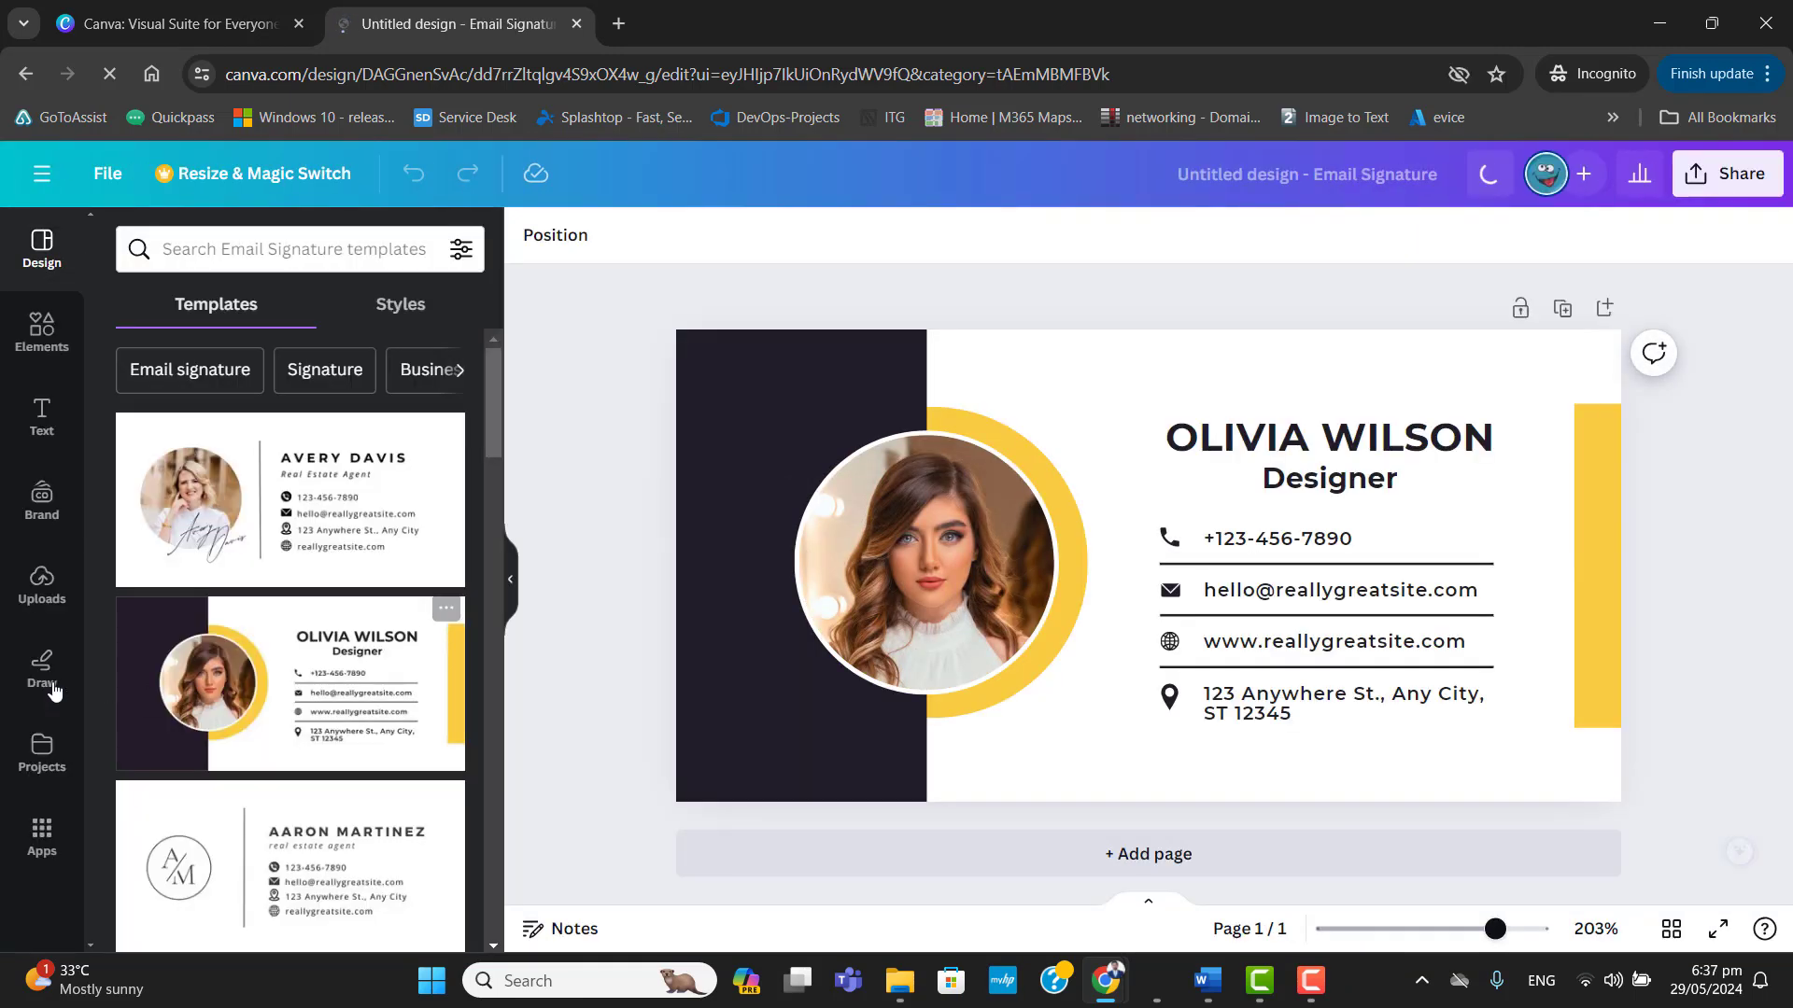
# Upload IMG_7183 from the Desktop and place it in the signature's circular photo frame.
pyautogui.click(40, 586)
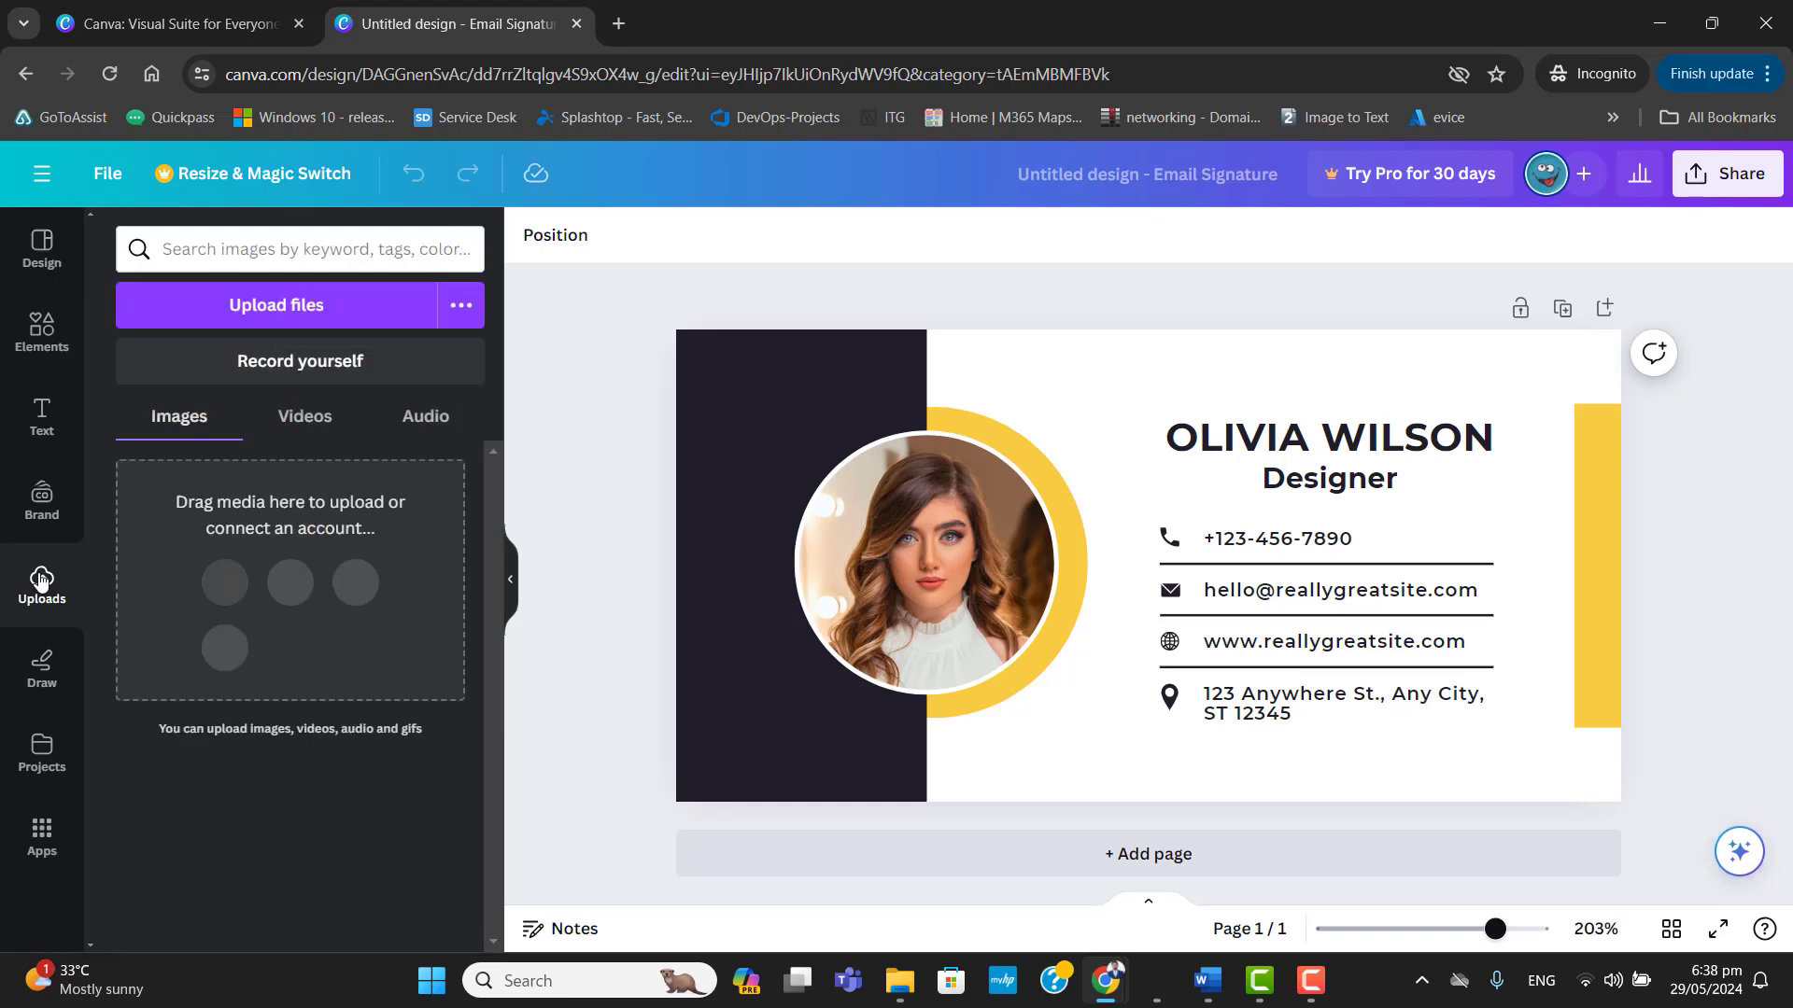
pyautogui.click(318, 307)
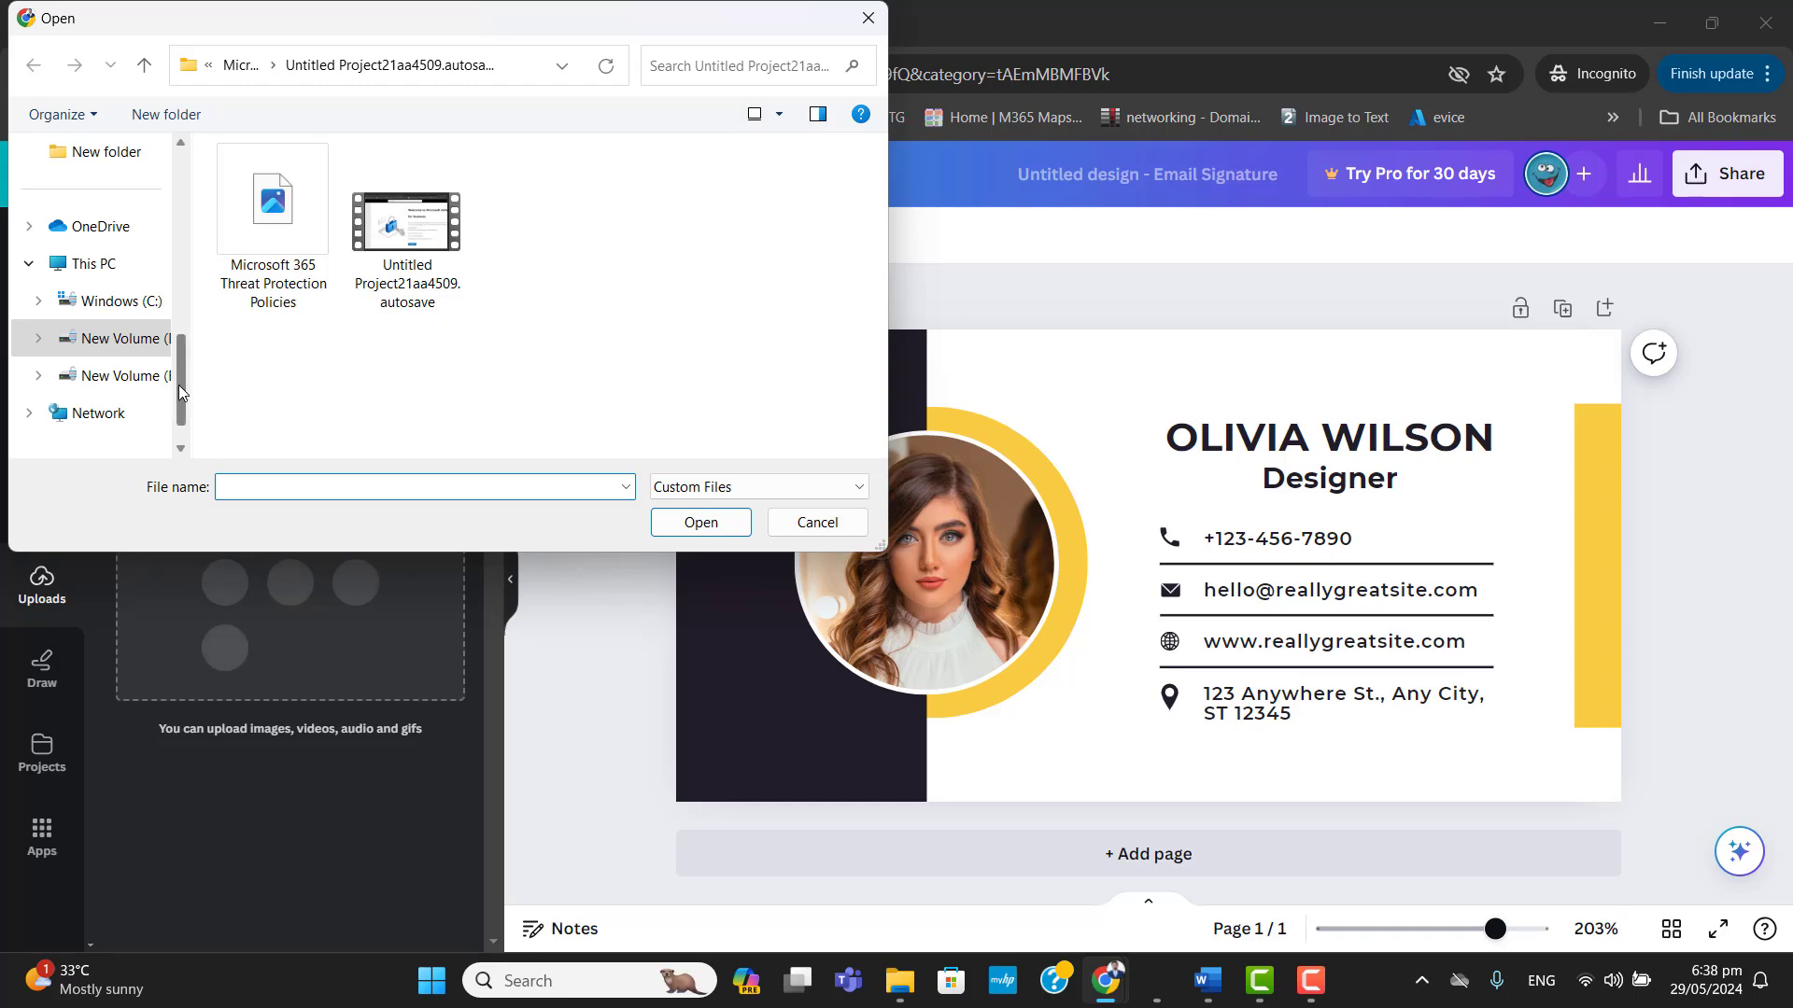
pyautogui.moveTo(178, 385); pyautogui.dragTo(187, 301)
pyautogui.scroll(5, 177, 383)
pyautogui.click(89, 263)
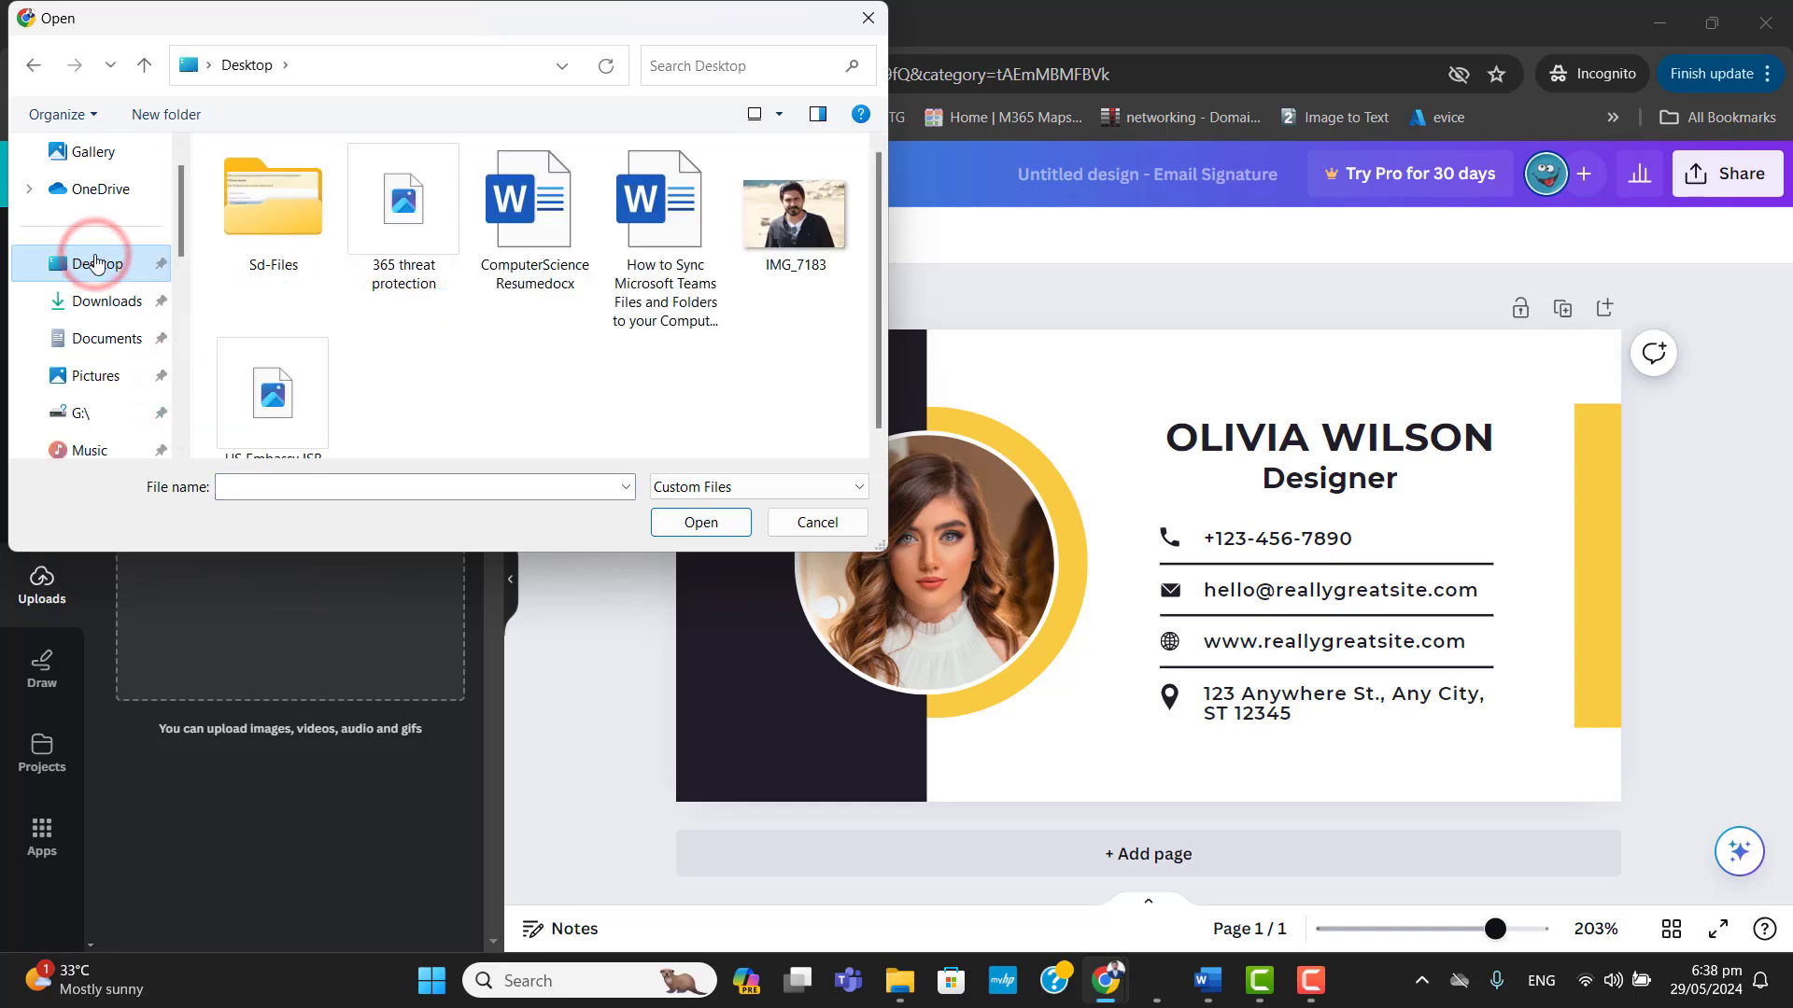
pyautogui.doubleClick(794, 239)
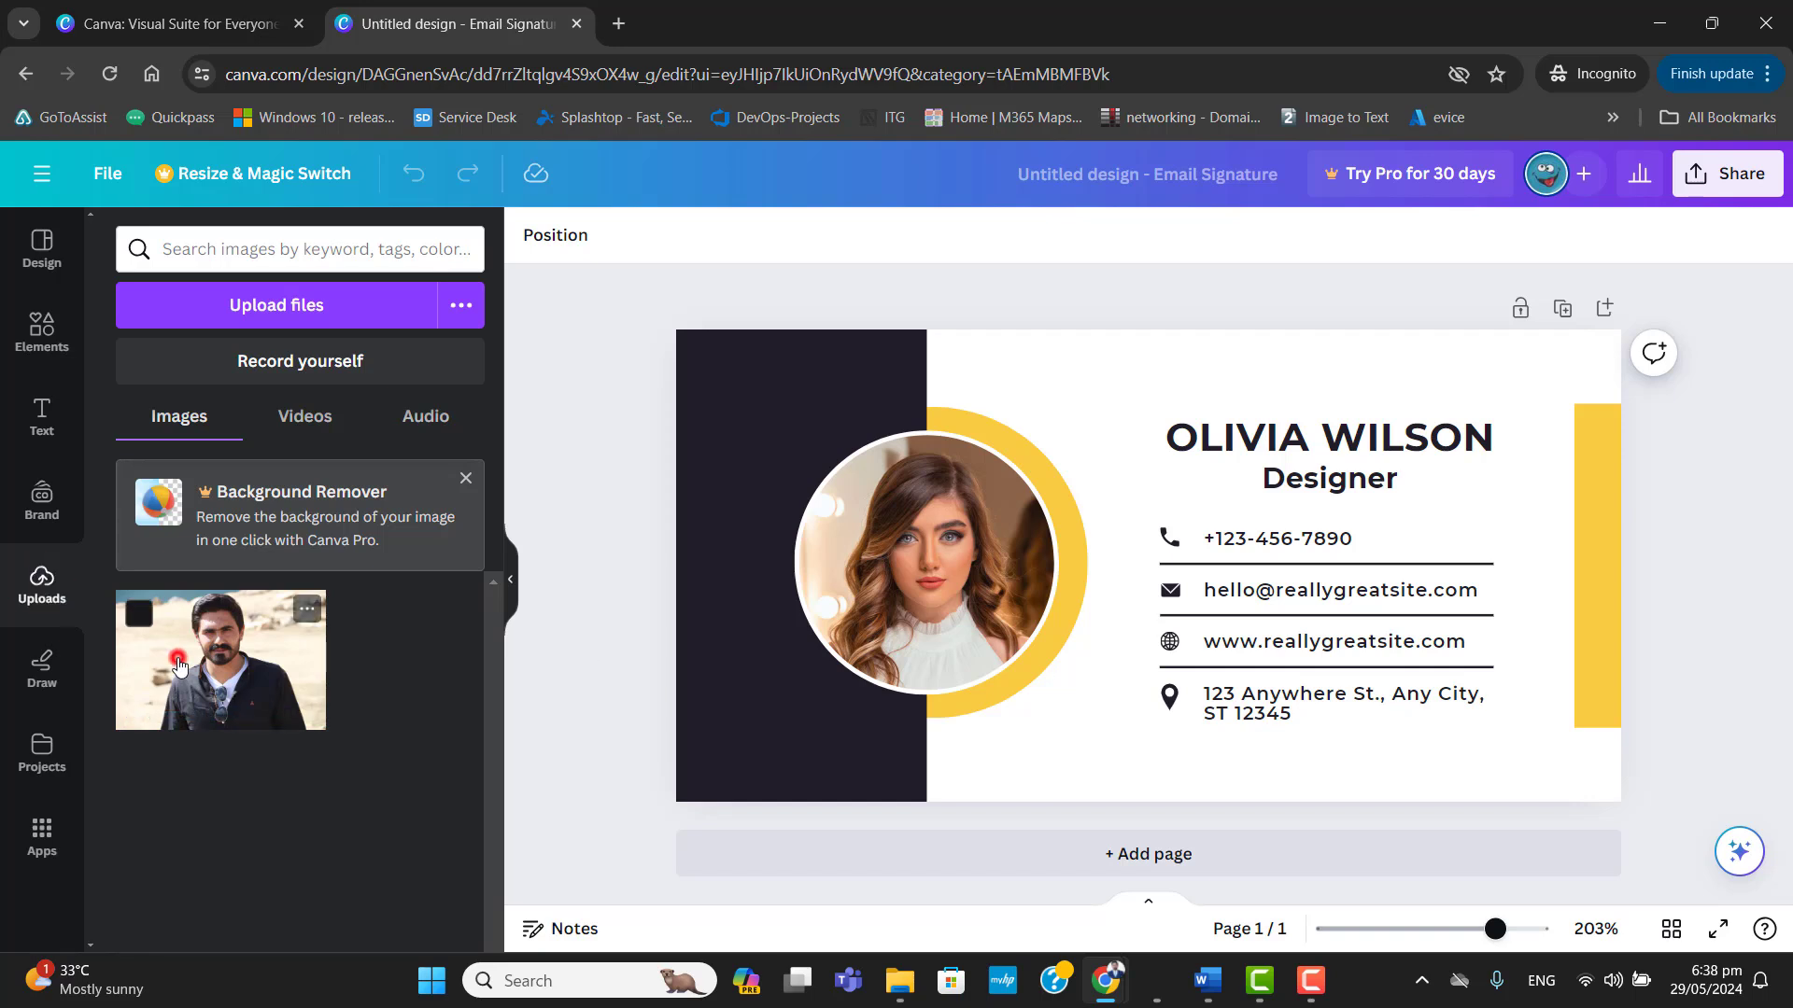
pyautogui.moveTo(177, 658); pyautogui.dragTo(928, 555)
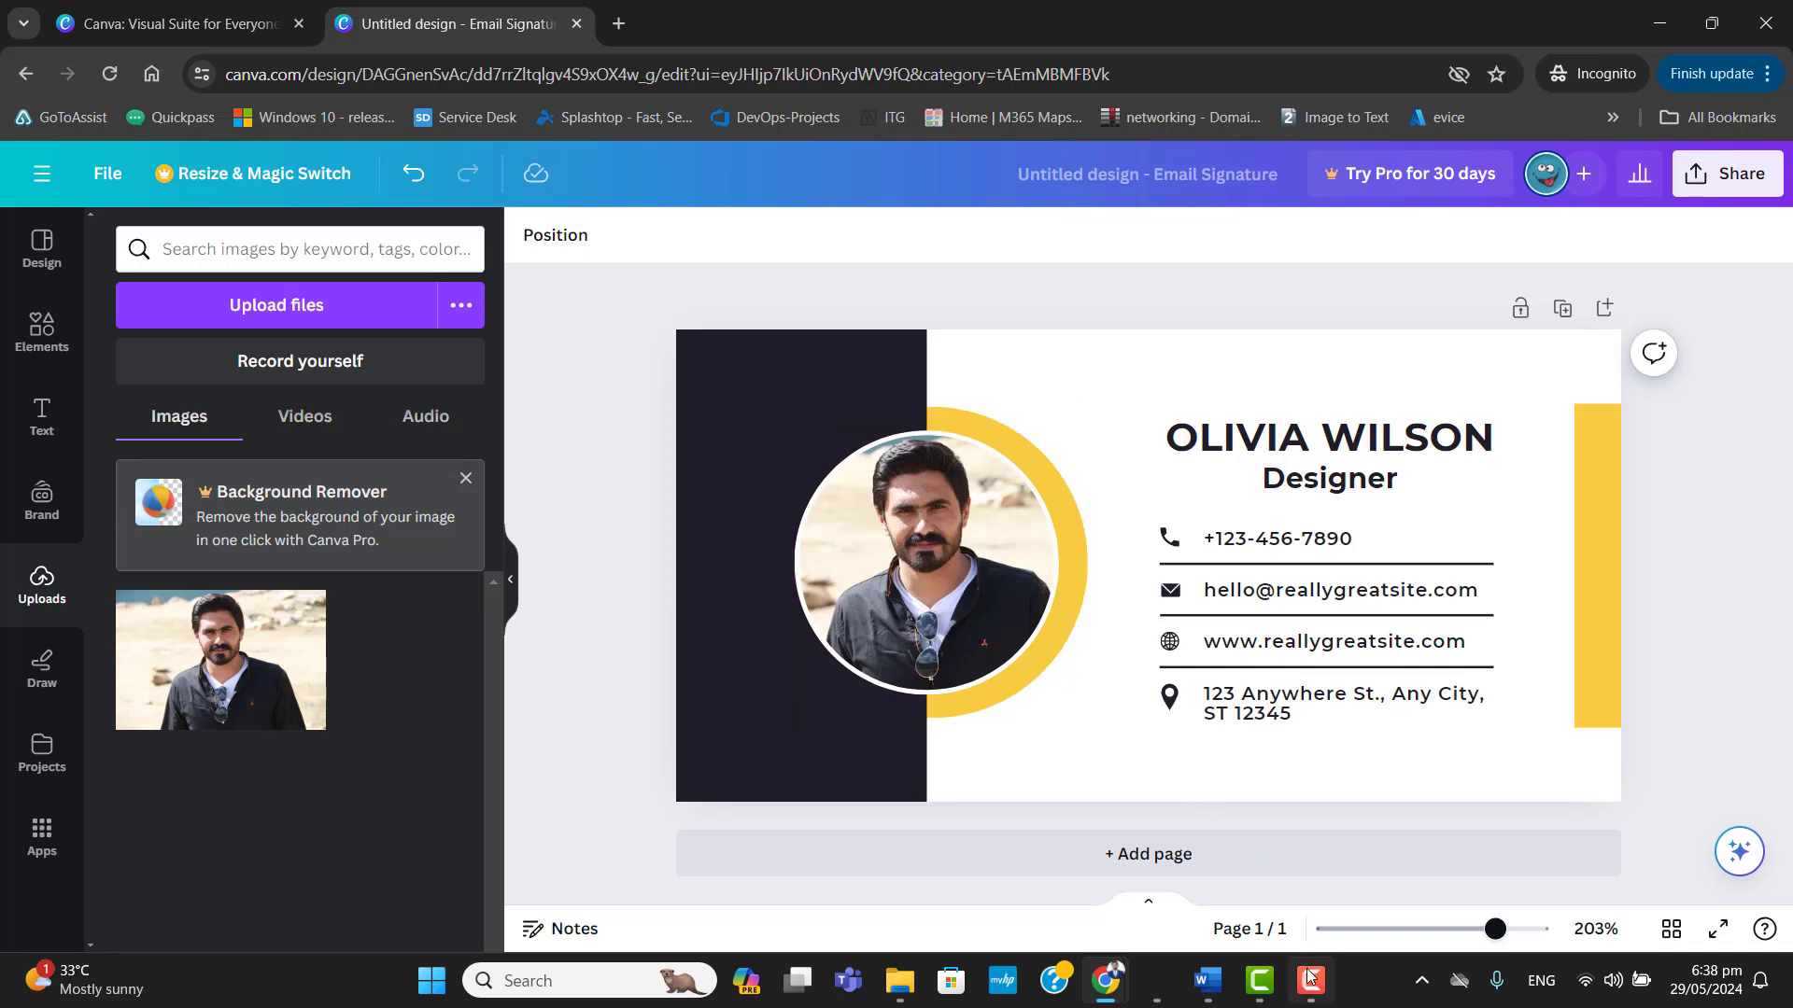
# Replace the placeholder name in the signature heading with the signature owner's full name.
pyautogui.doubleClick(1397, 436)
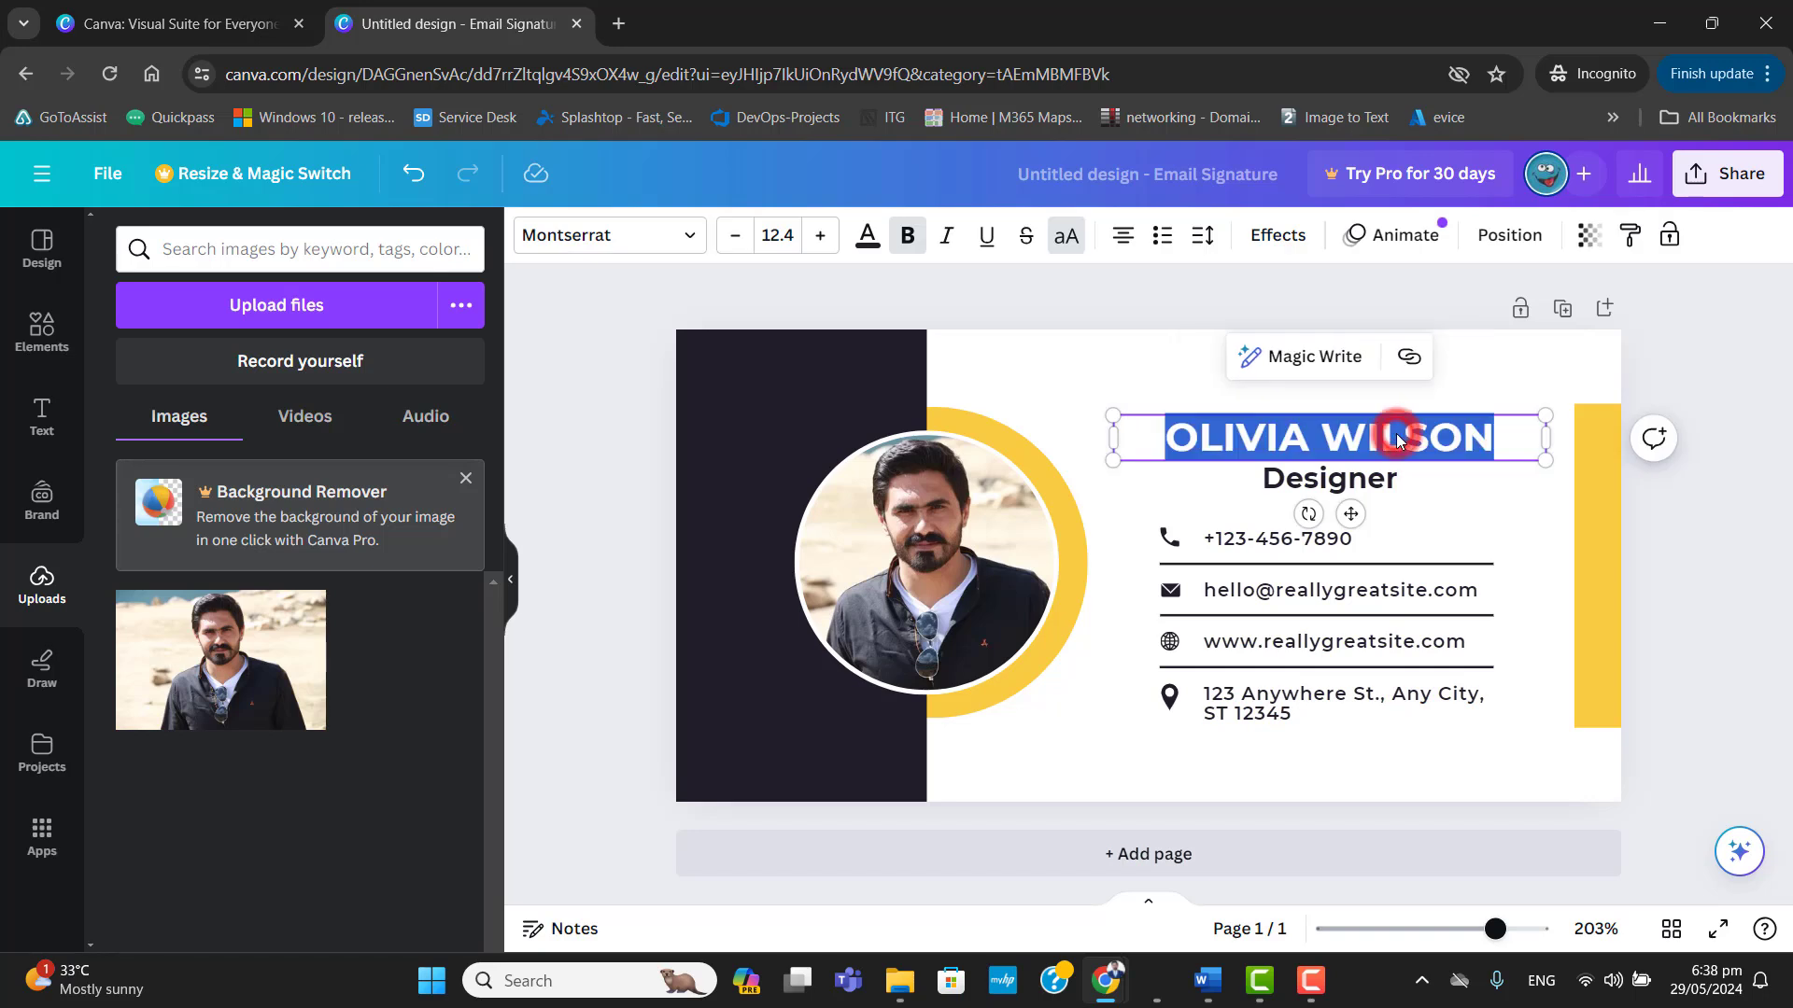
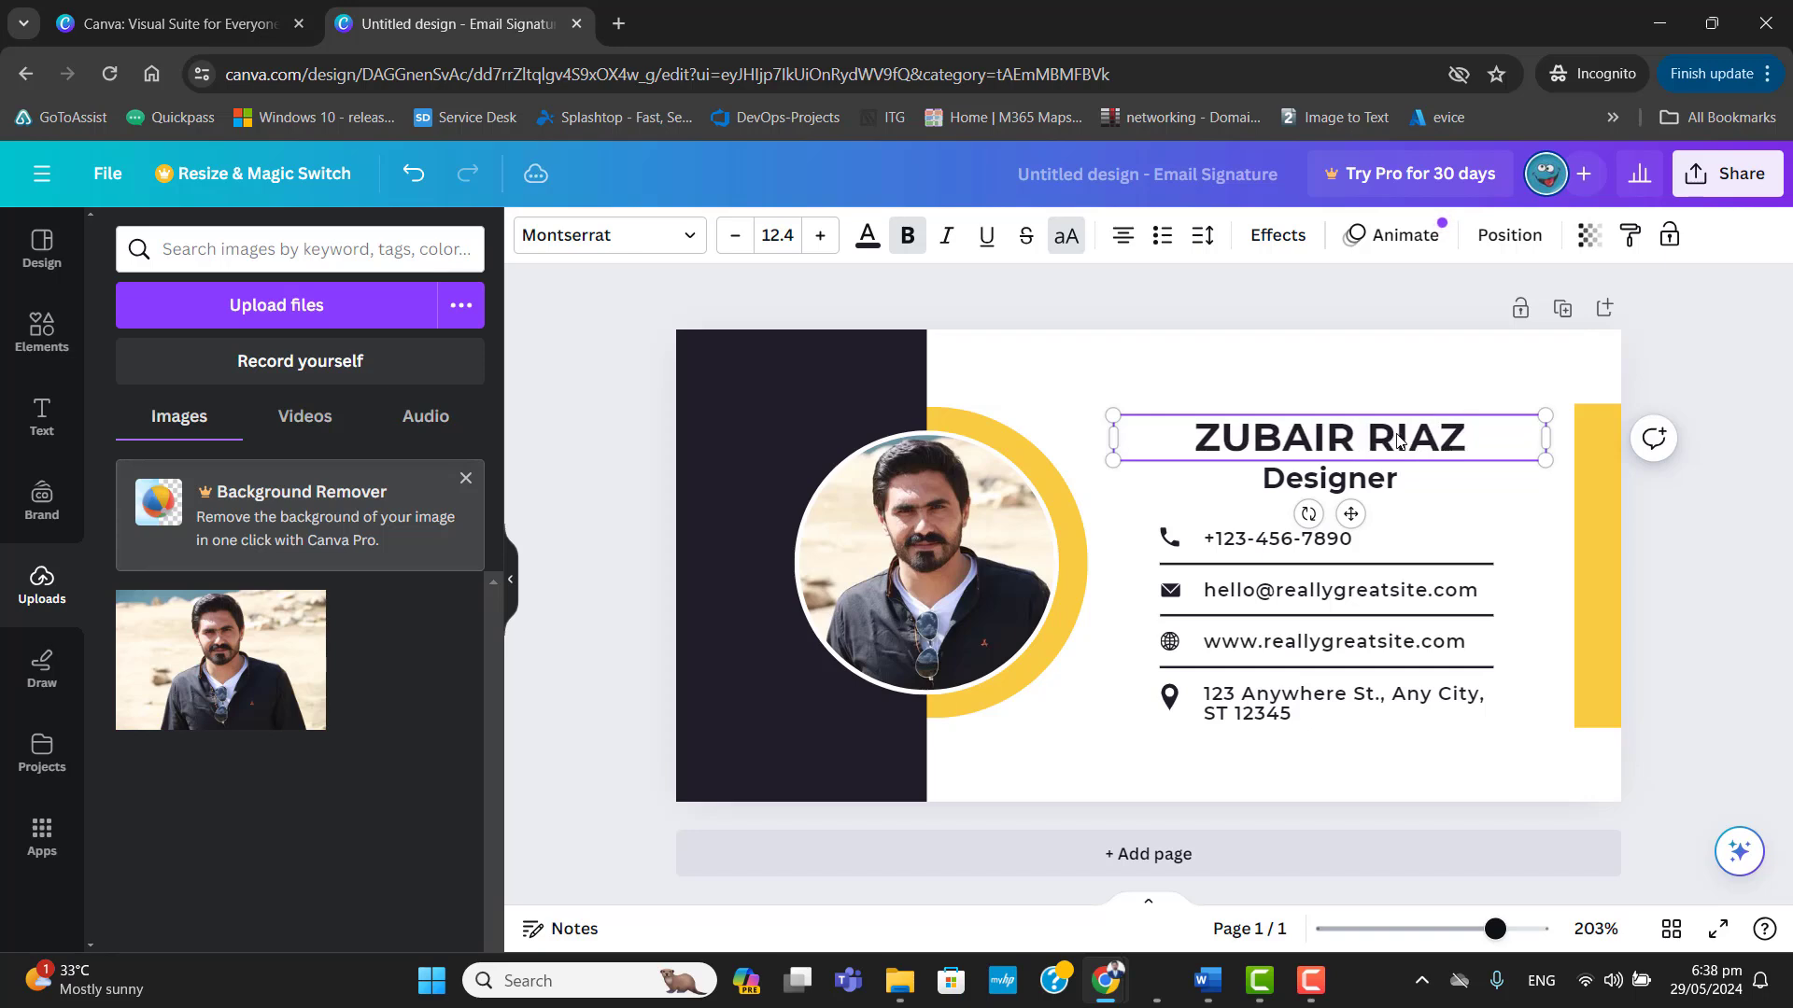
# Change the job title below the name to "IT Director".
pyautogui.click(1361, 478)
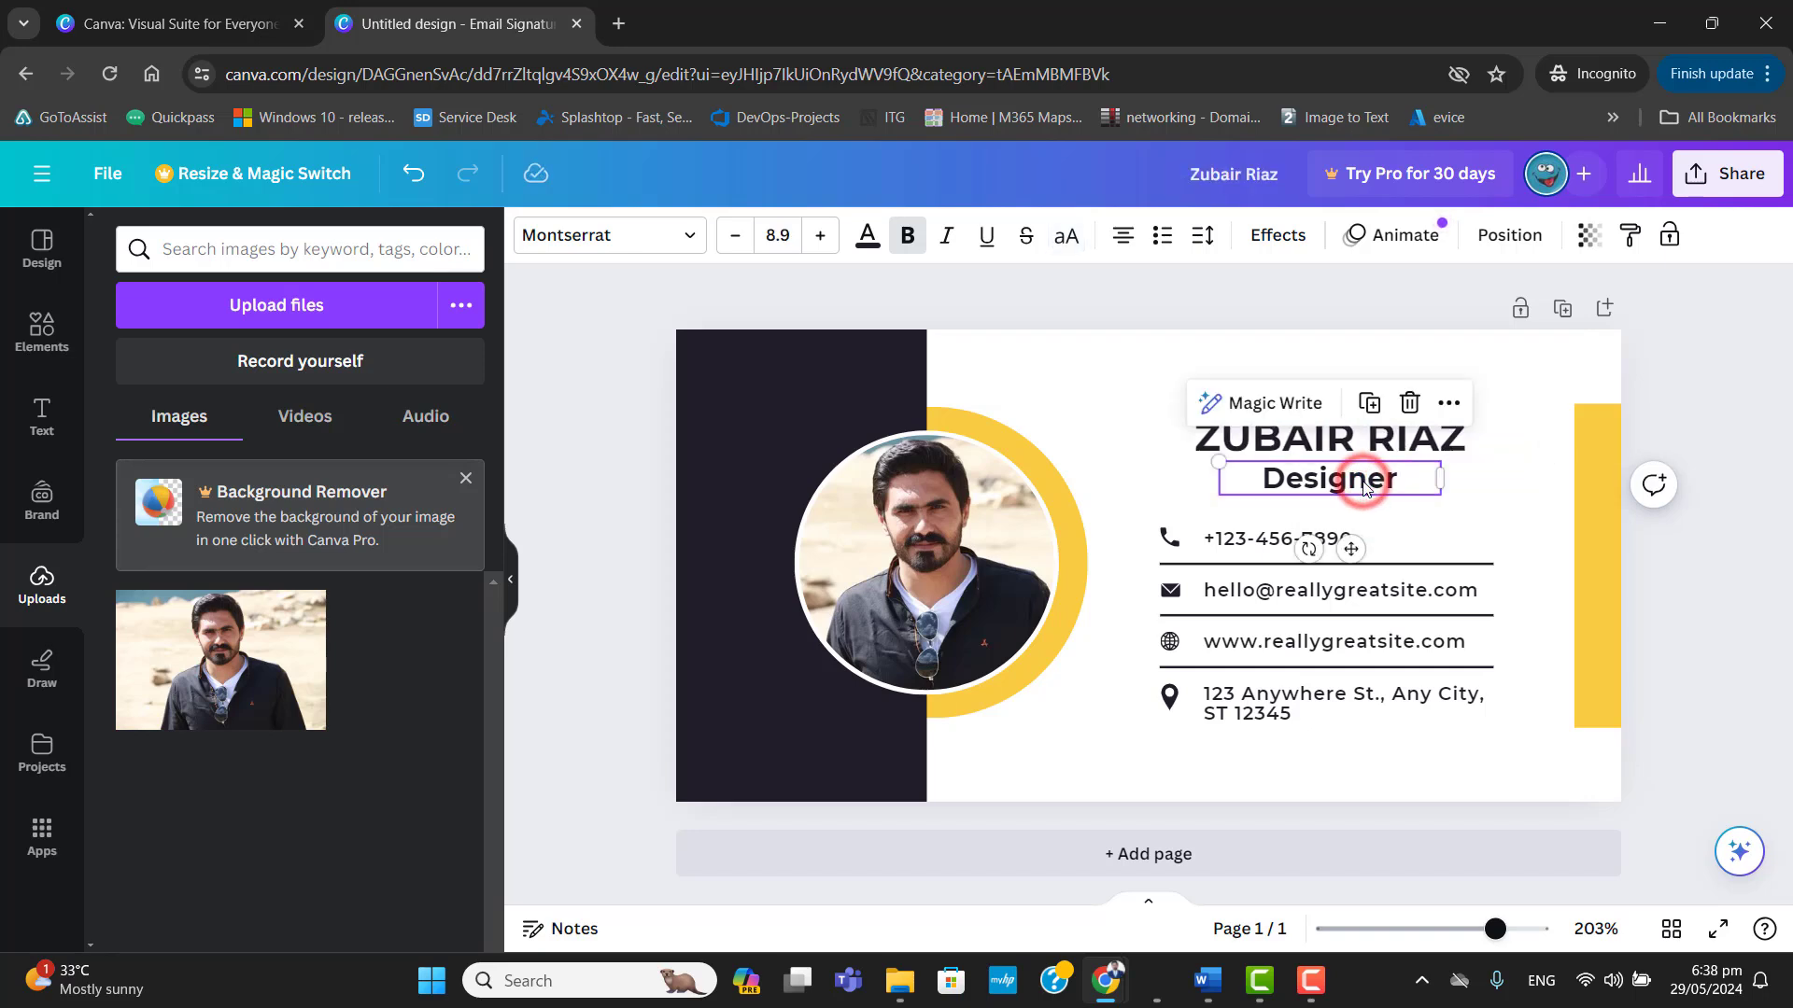
pyautogui.doubleClick(1362, 481)
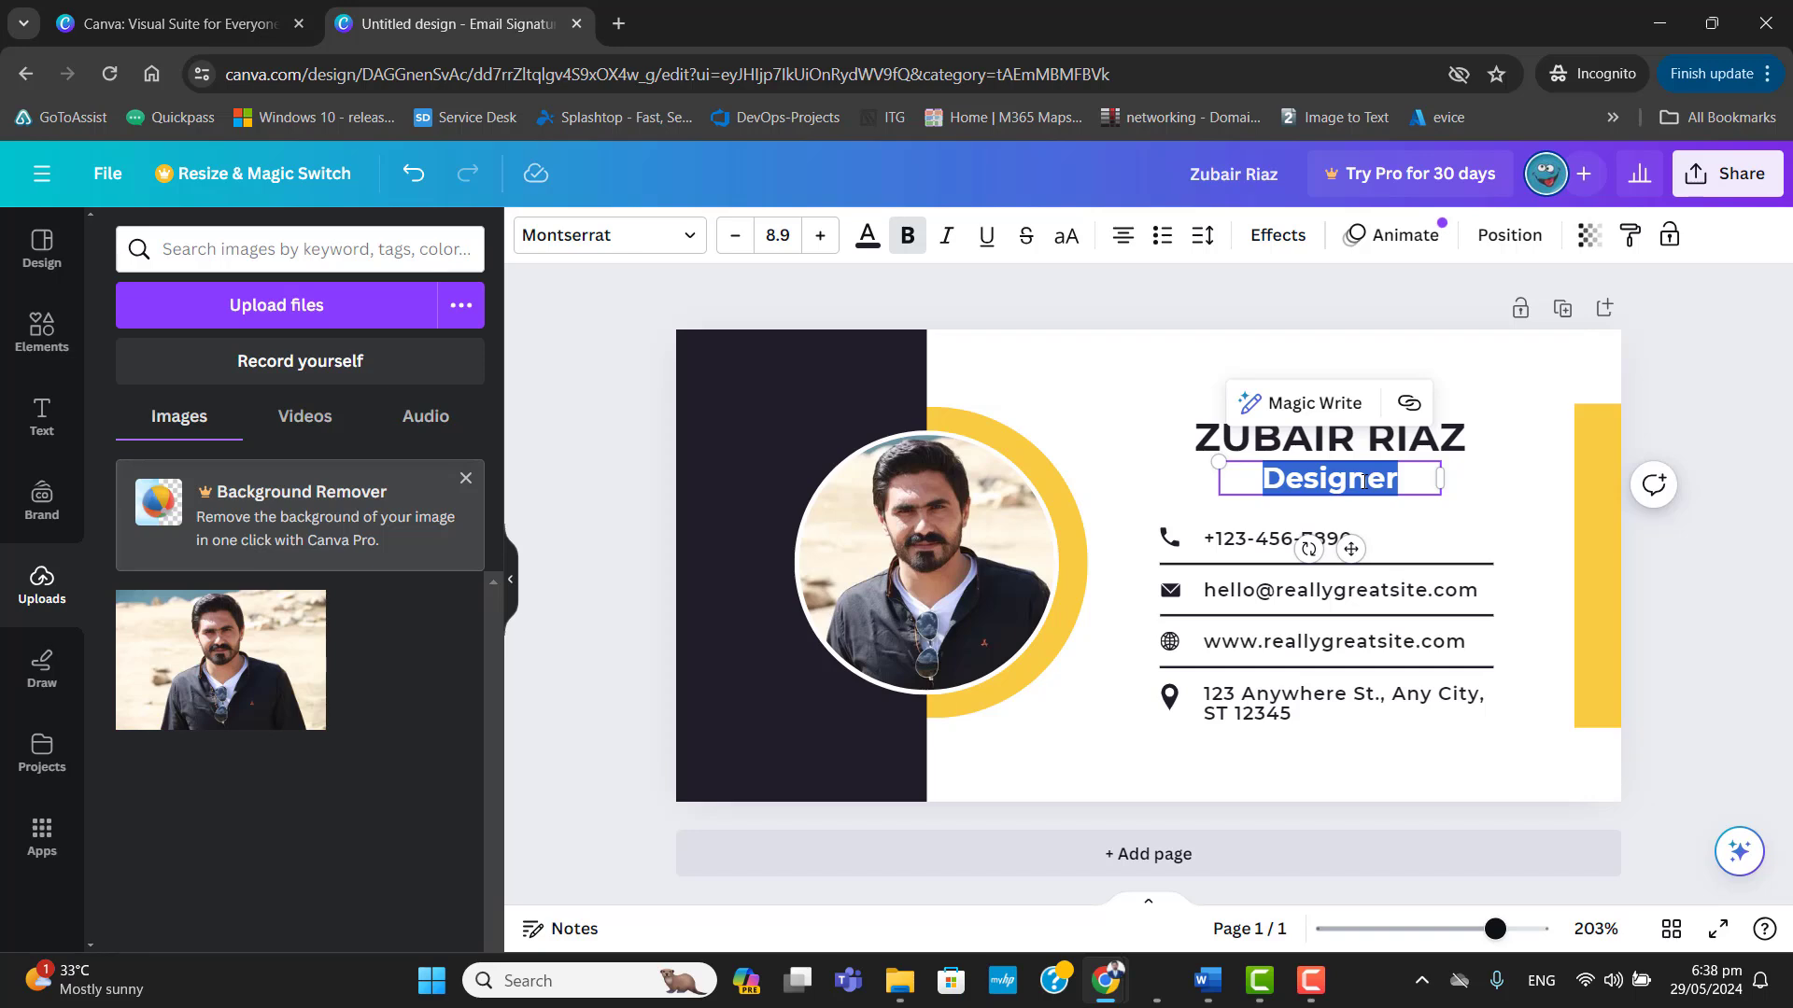
pyautogui.press('BackSpace')
pyautogui.write('IT')
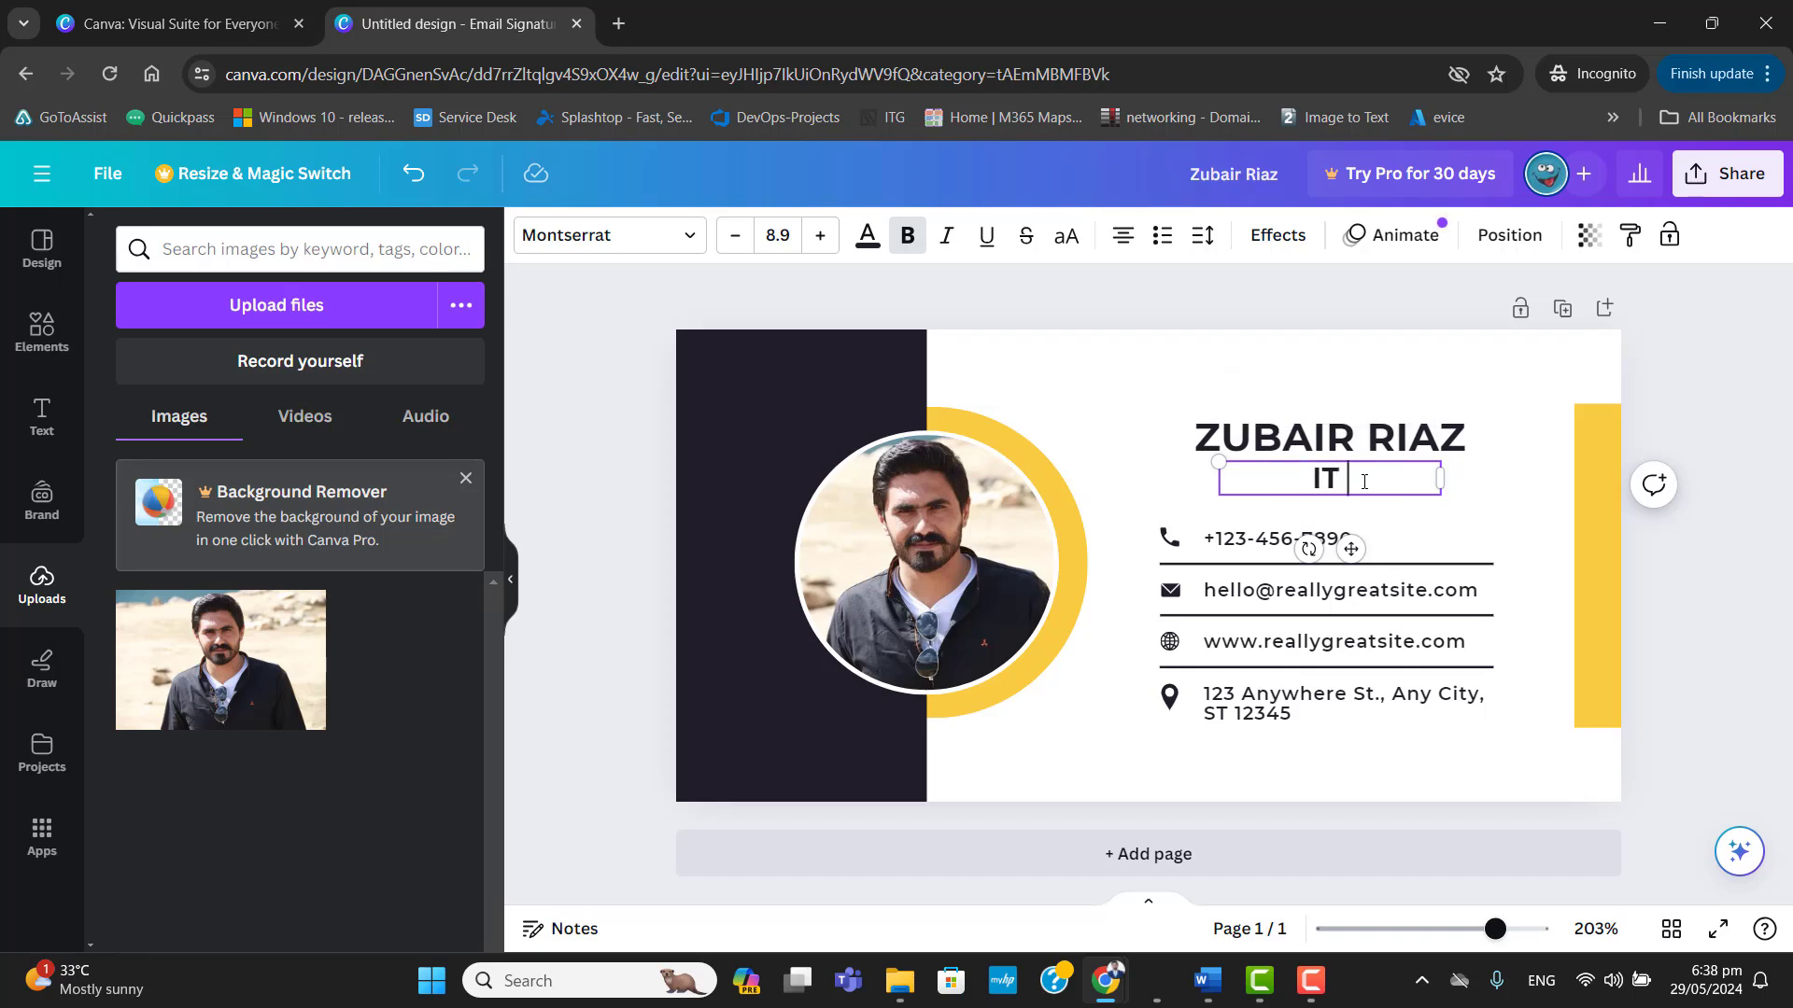
pyautogui.write(' Direc')
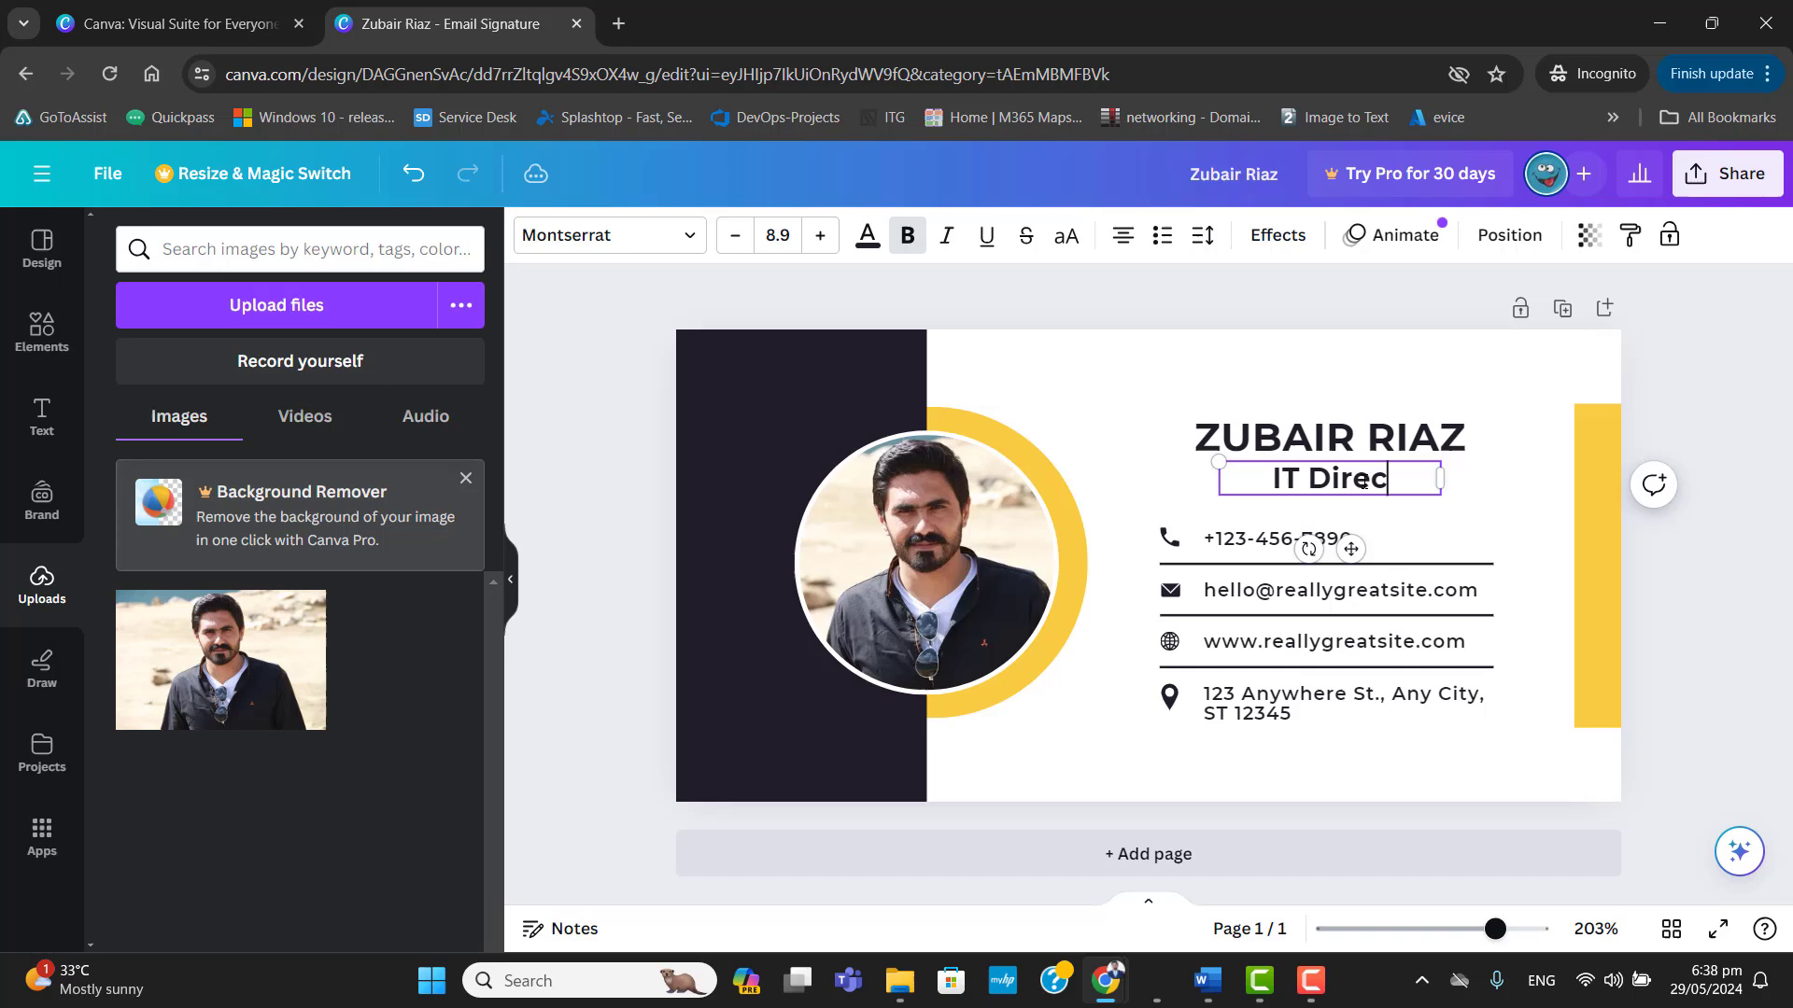
pyautogui.press('BackSpace')
pyautogui.write('ctor')
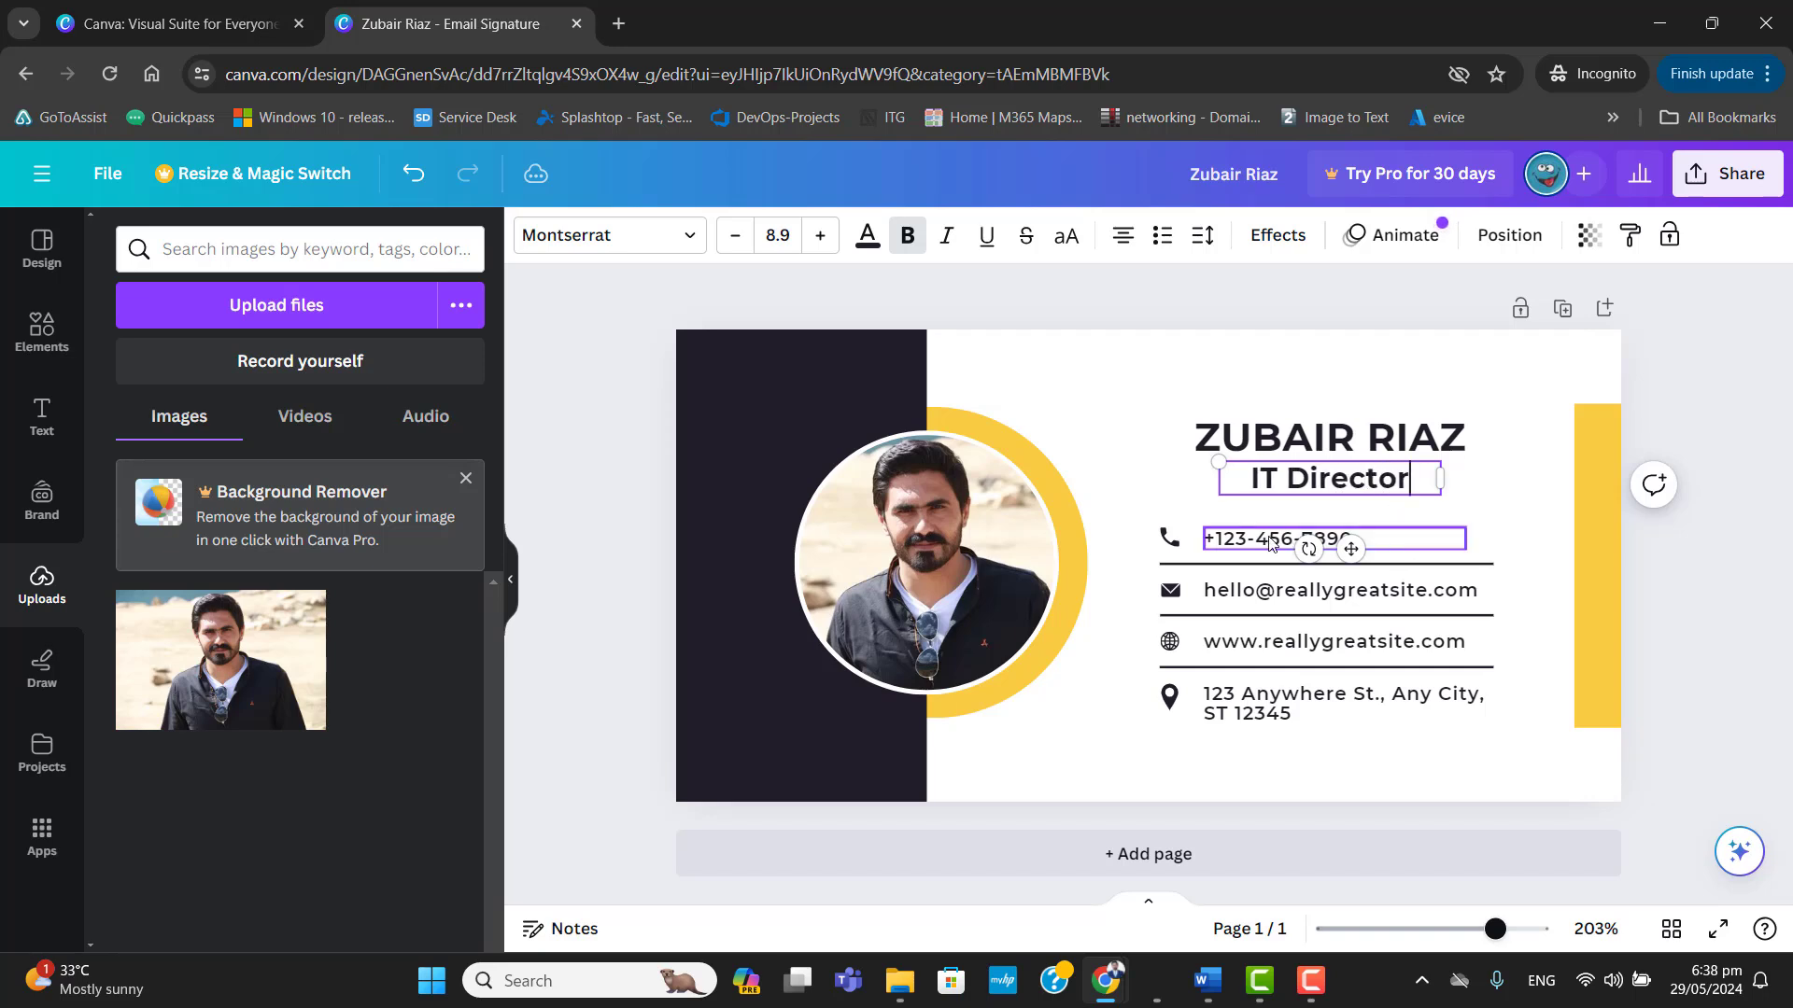
# Search the design elements for "Computer" and restrict the results to photos.
pyautogui.click(1336, 540)
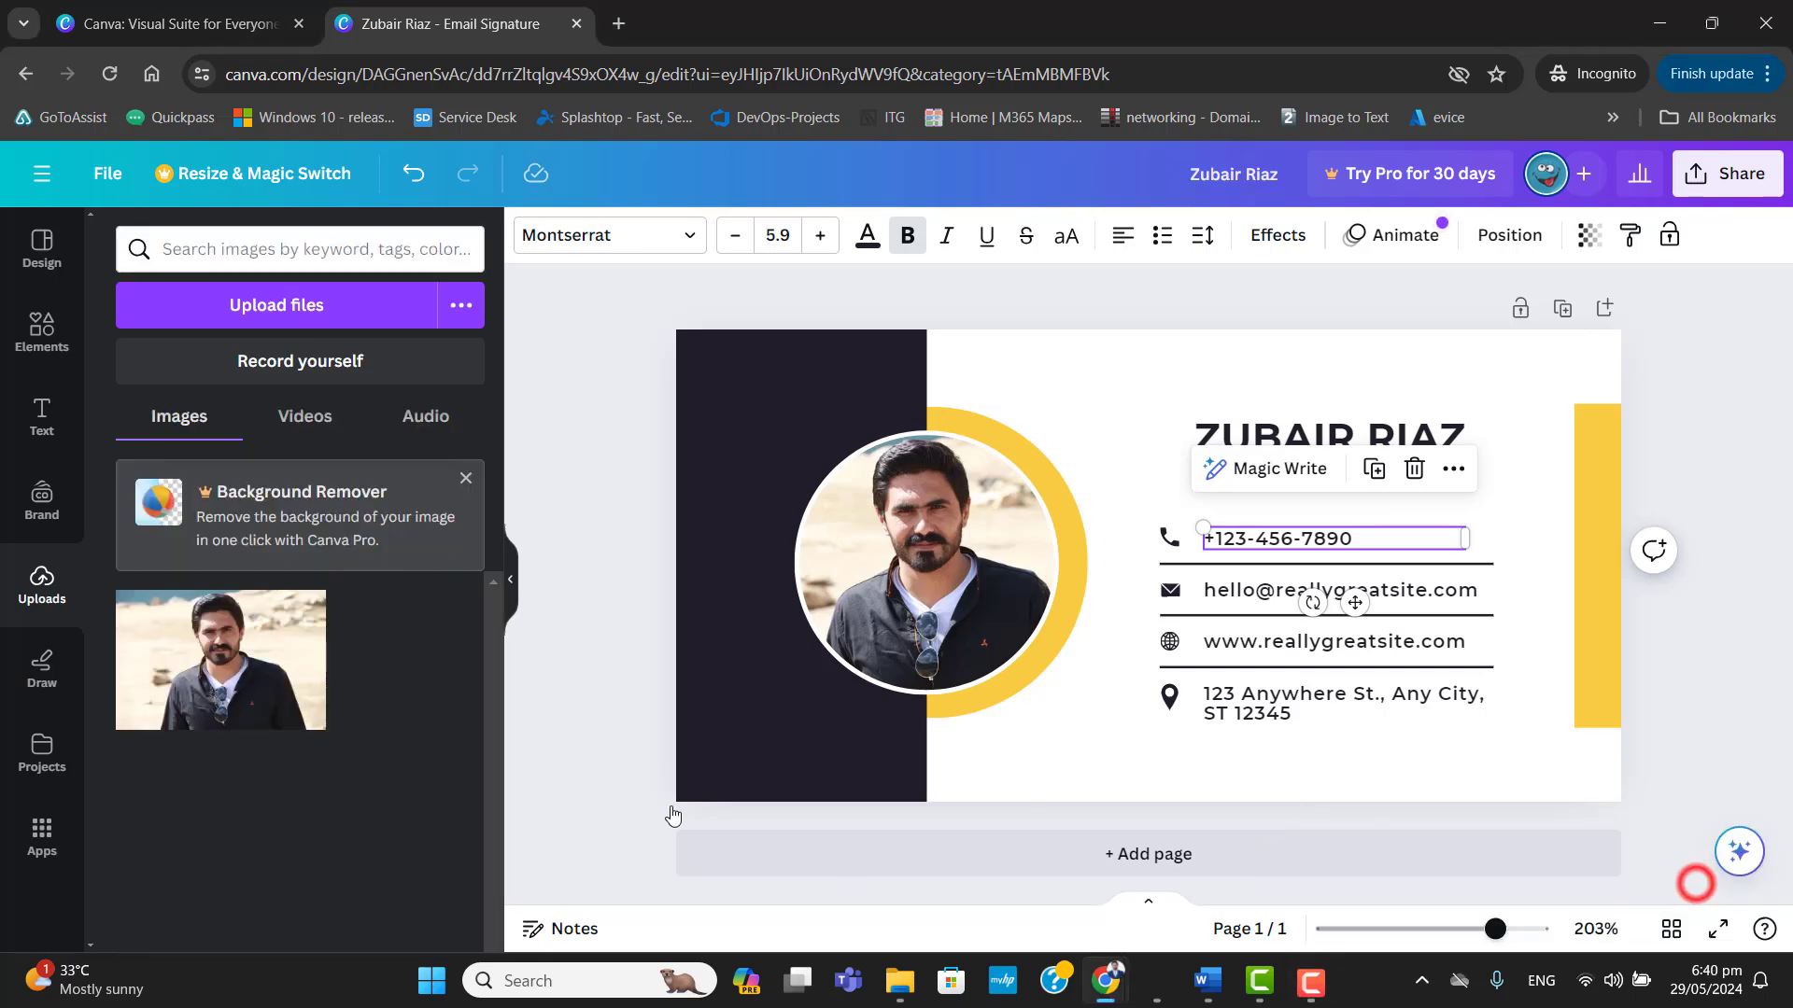
pyautogui.click(42, 338)
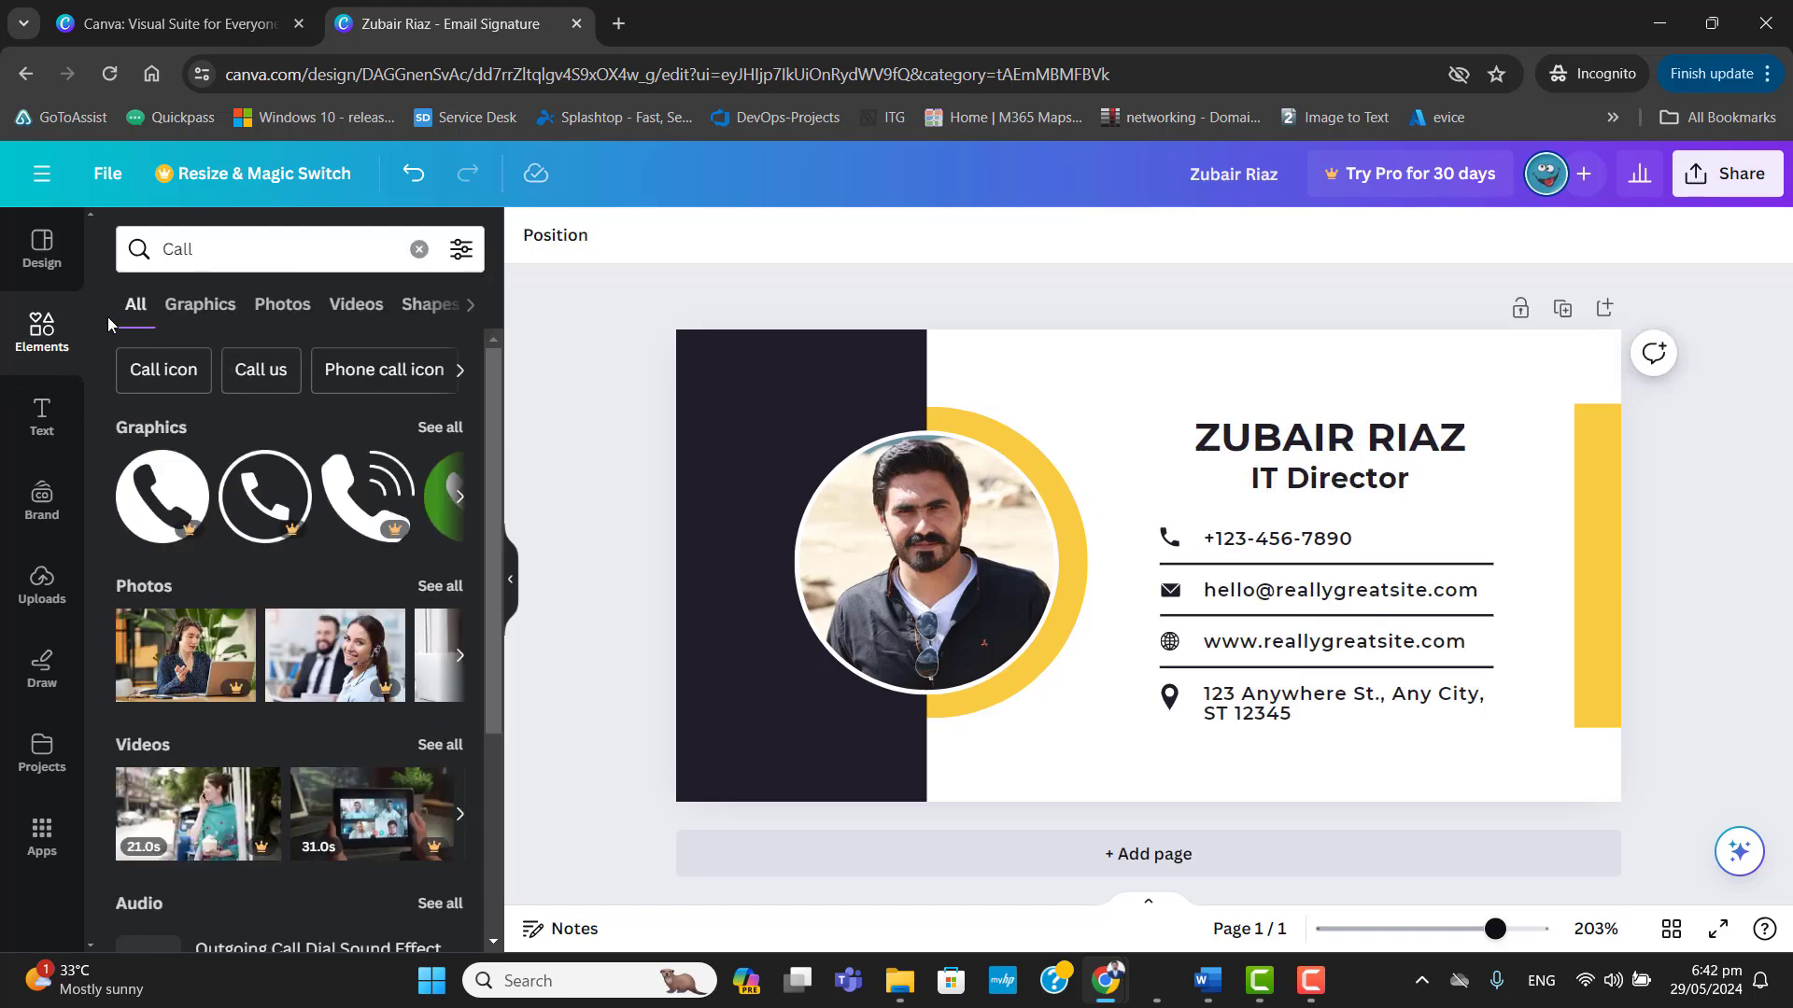
pyautogui.click(43, 248)
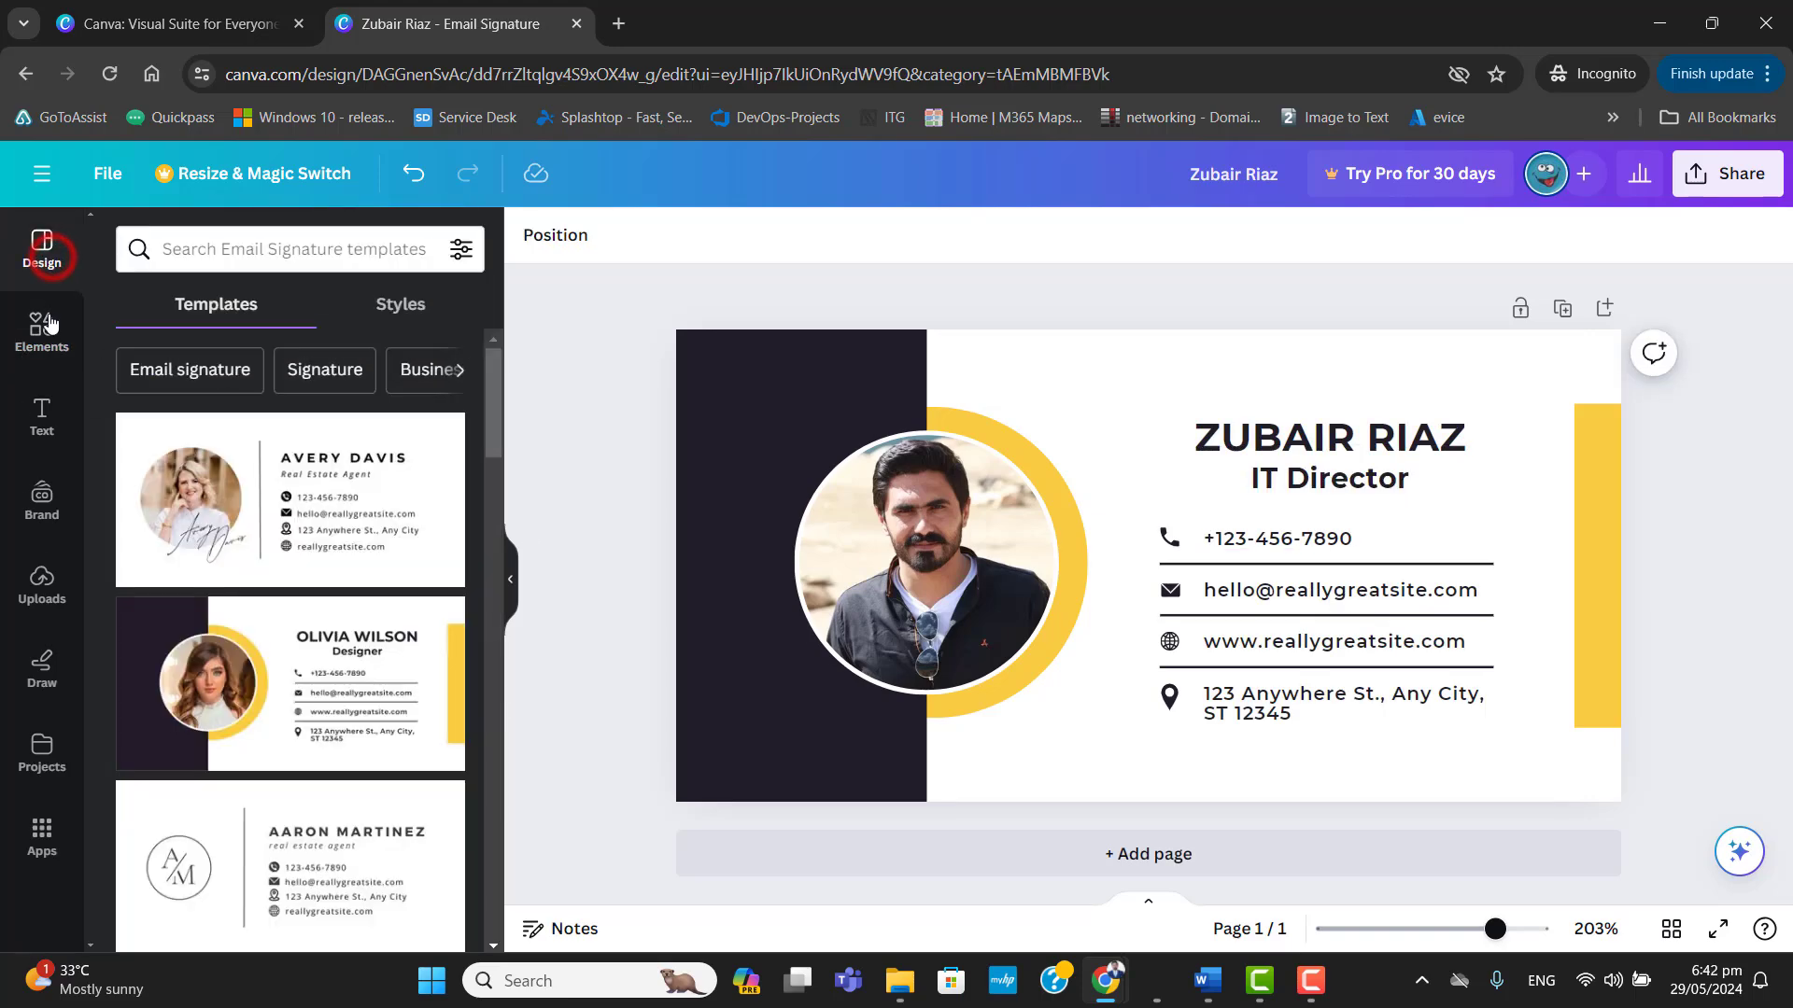
pyautogui.click(51, 323)
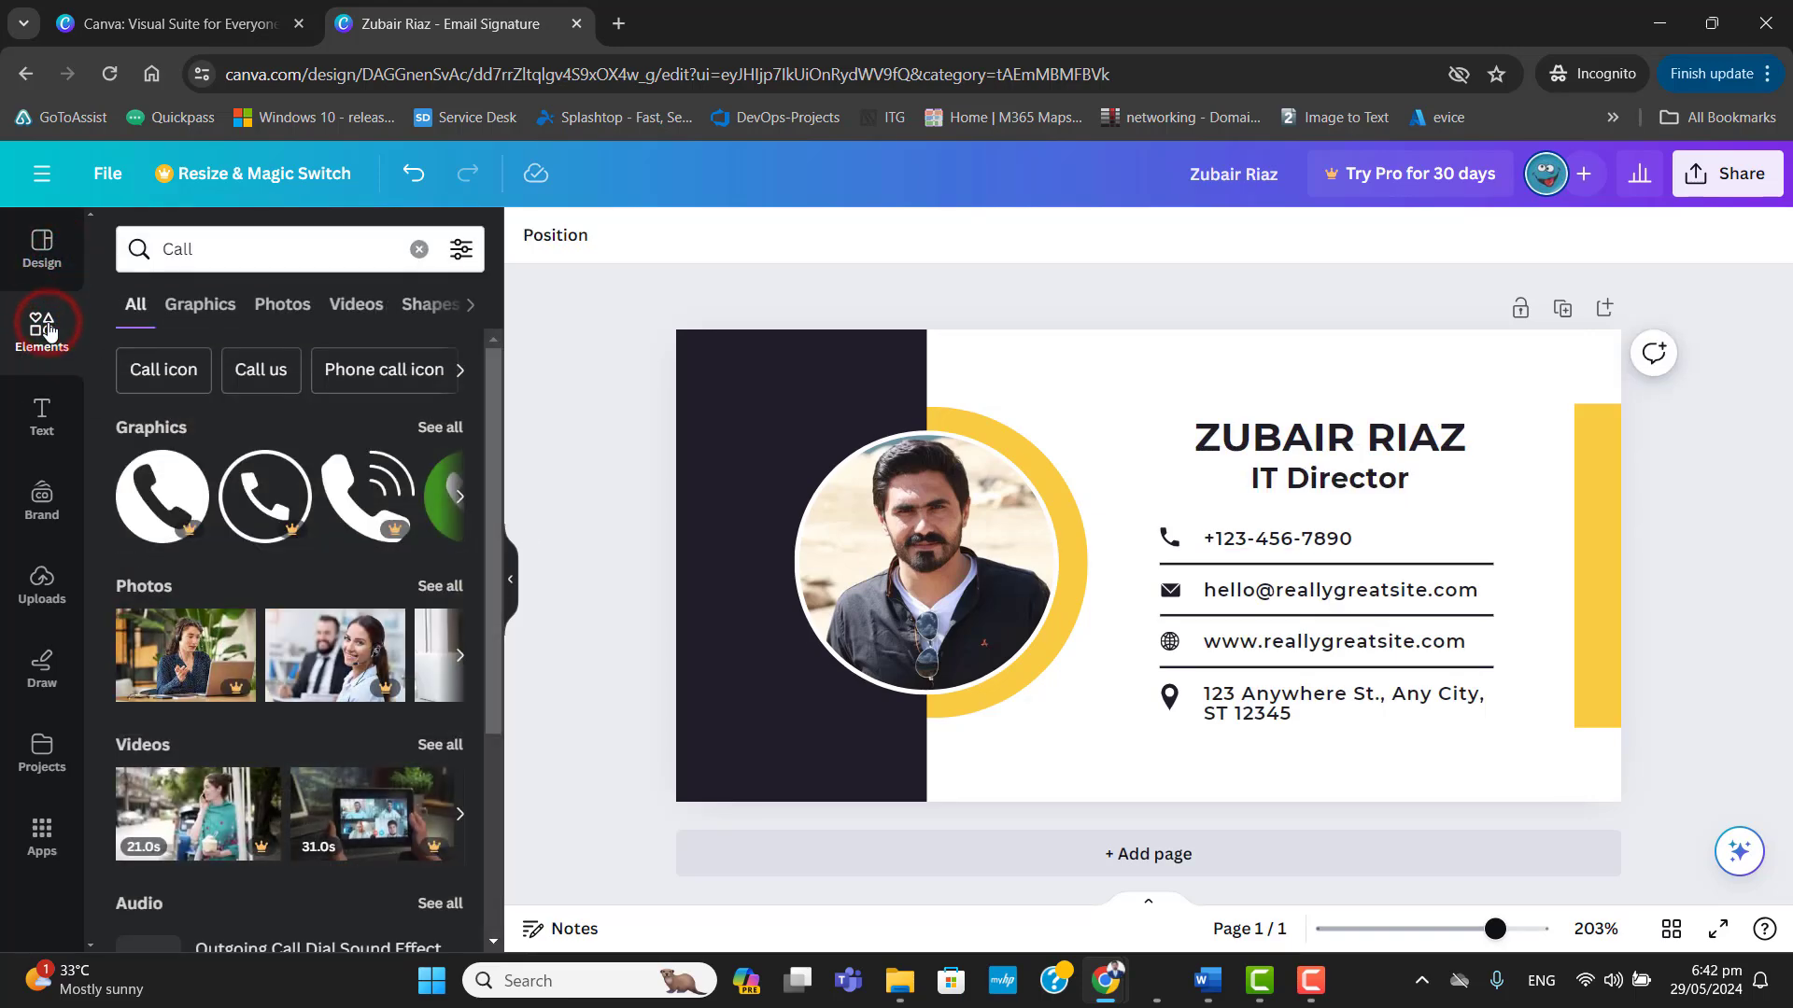
pyautogui.click(192, 248)
pyautogui.doubleClick(192, 249)
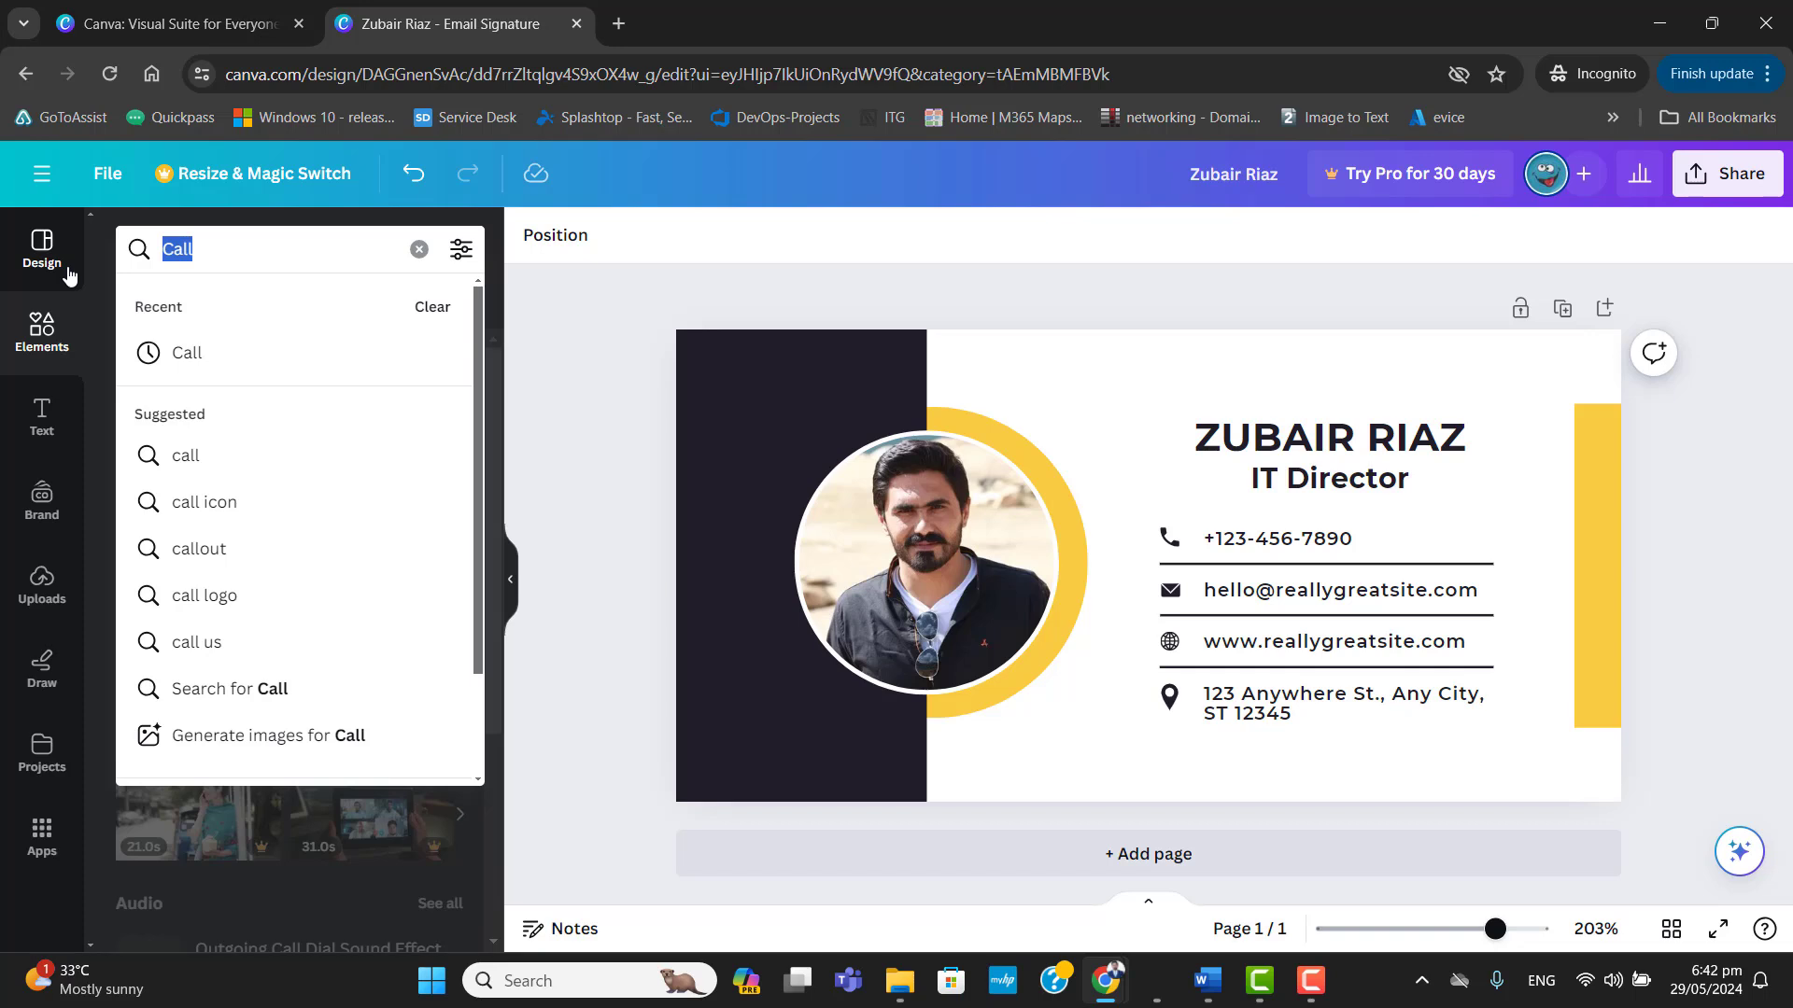
pyautogui.write('Computer')
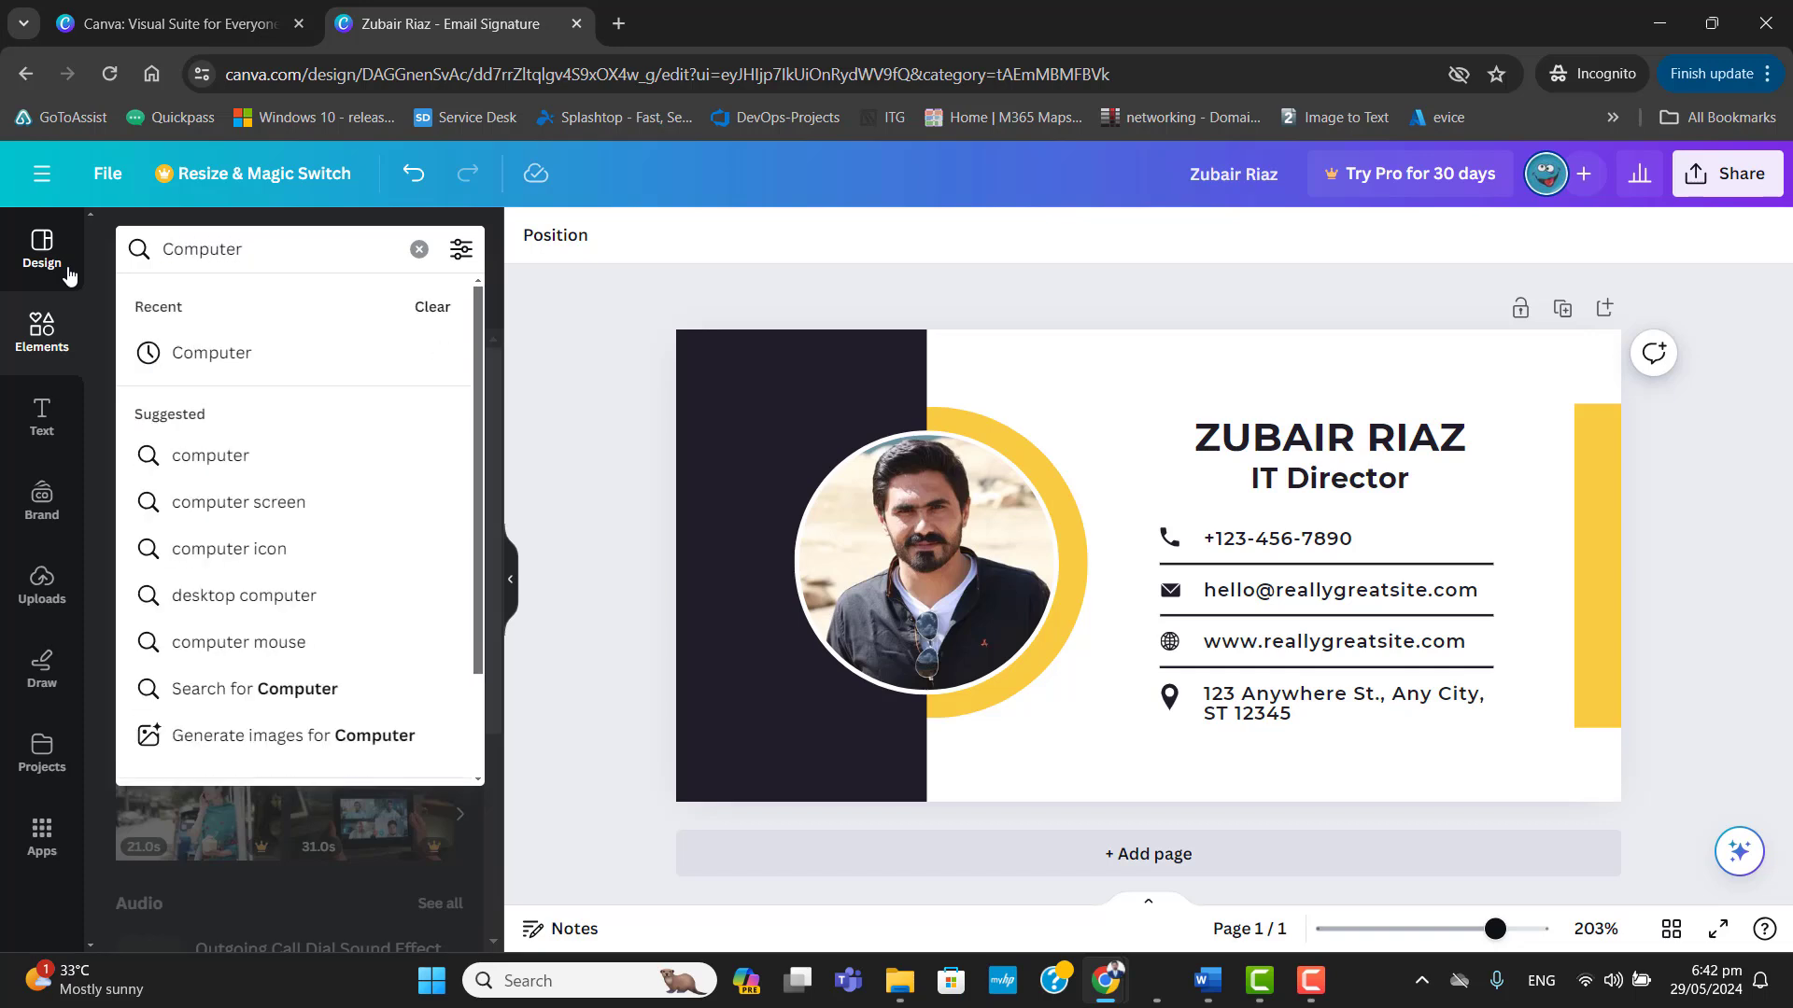
pyautogui.click(240, 355)
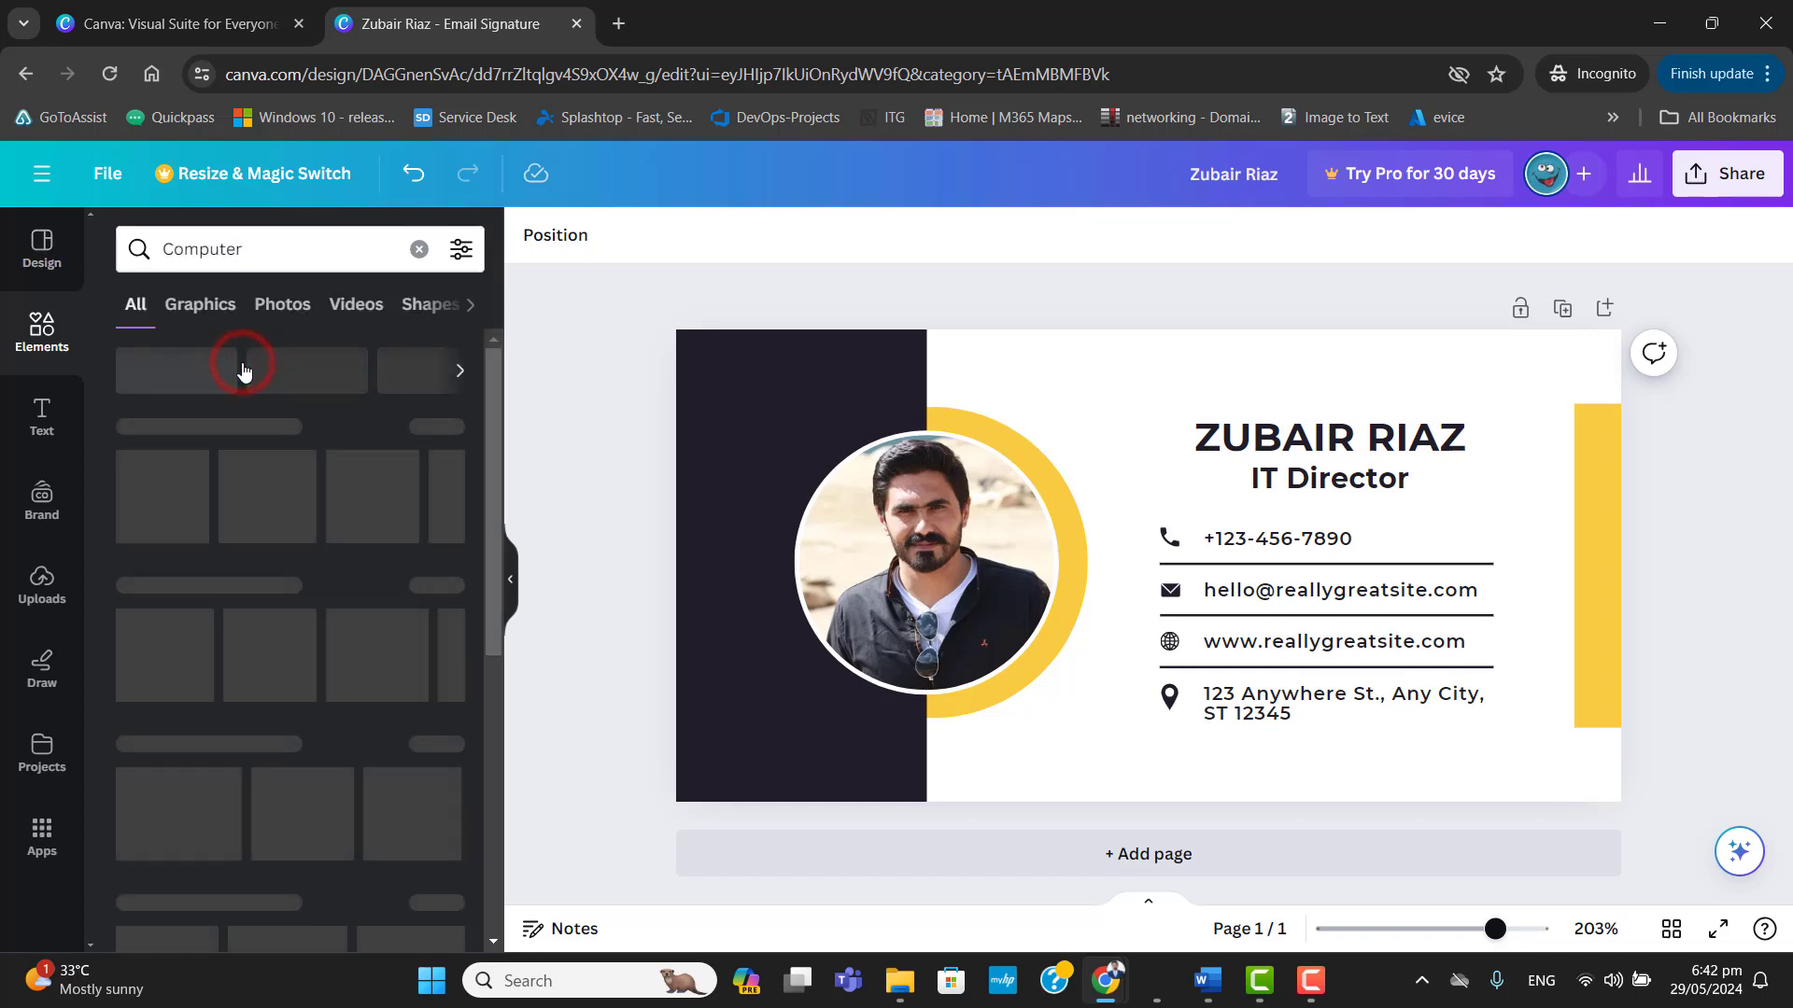
pyautogui.click(297, 312)
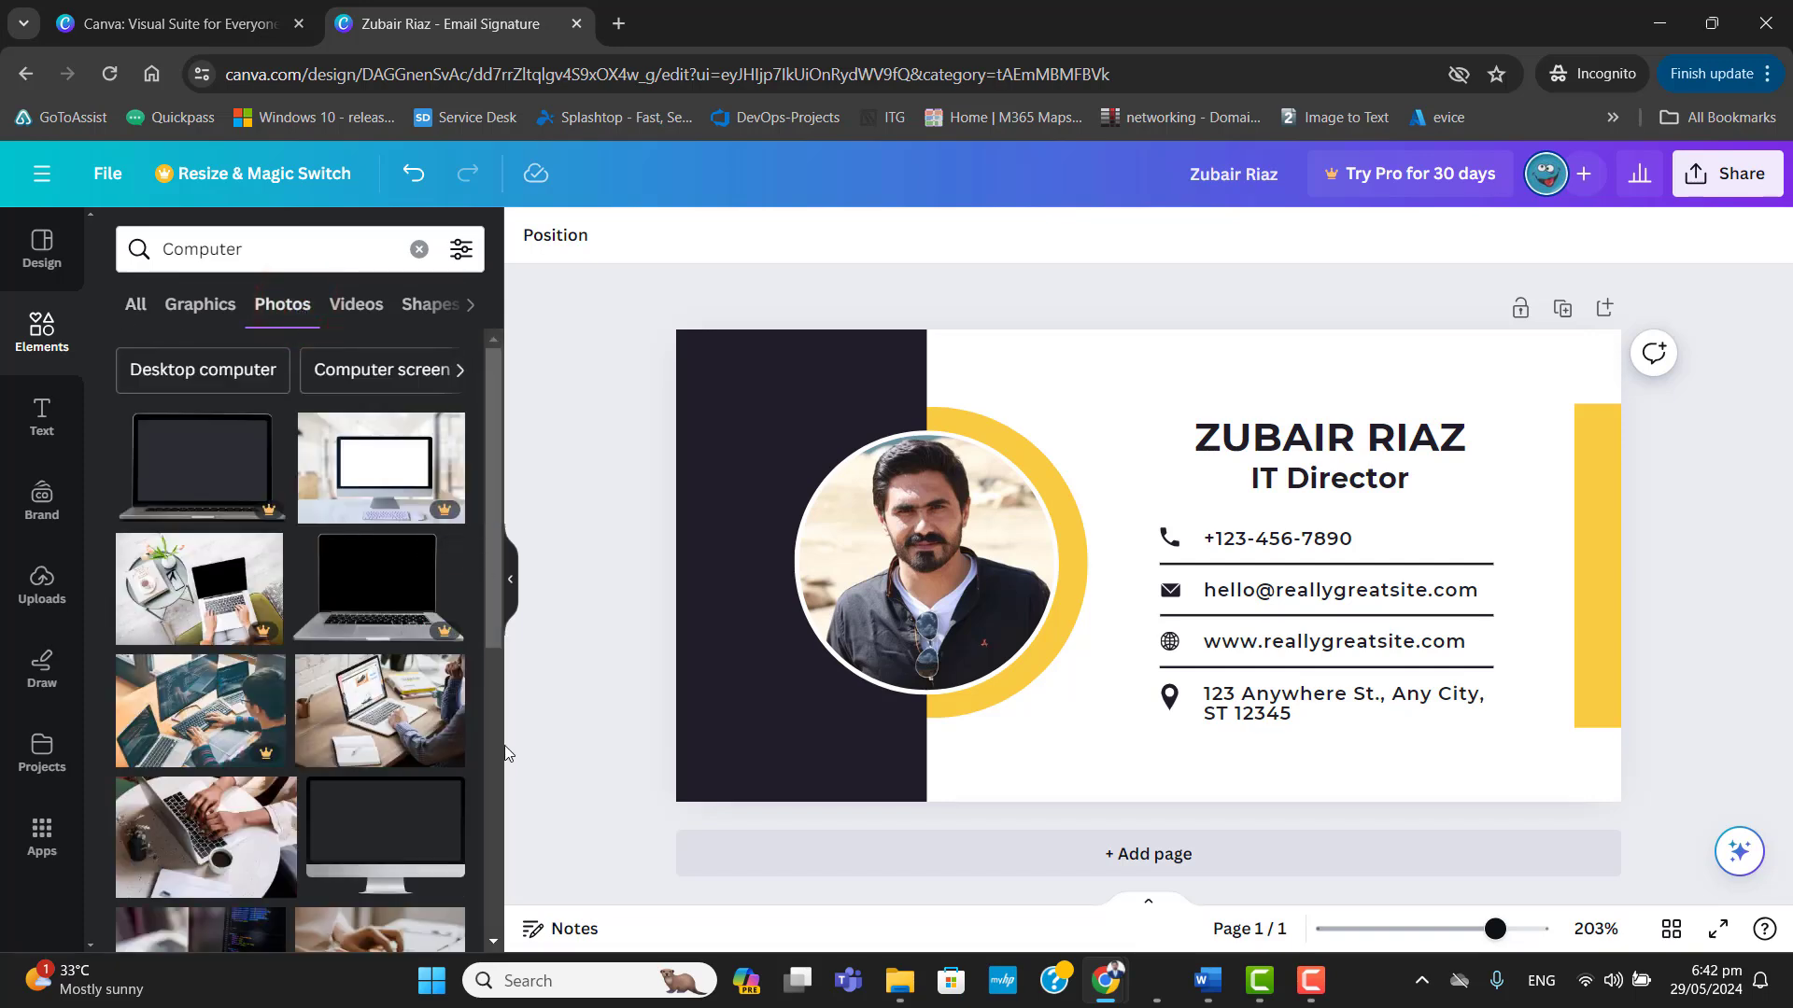
# Browse the computer photos and place the one of hands typing on a laptop in the circular photo frame.
pyautogui.moveTo(497, 535); pyautogui.dragTo(497, 642)
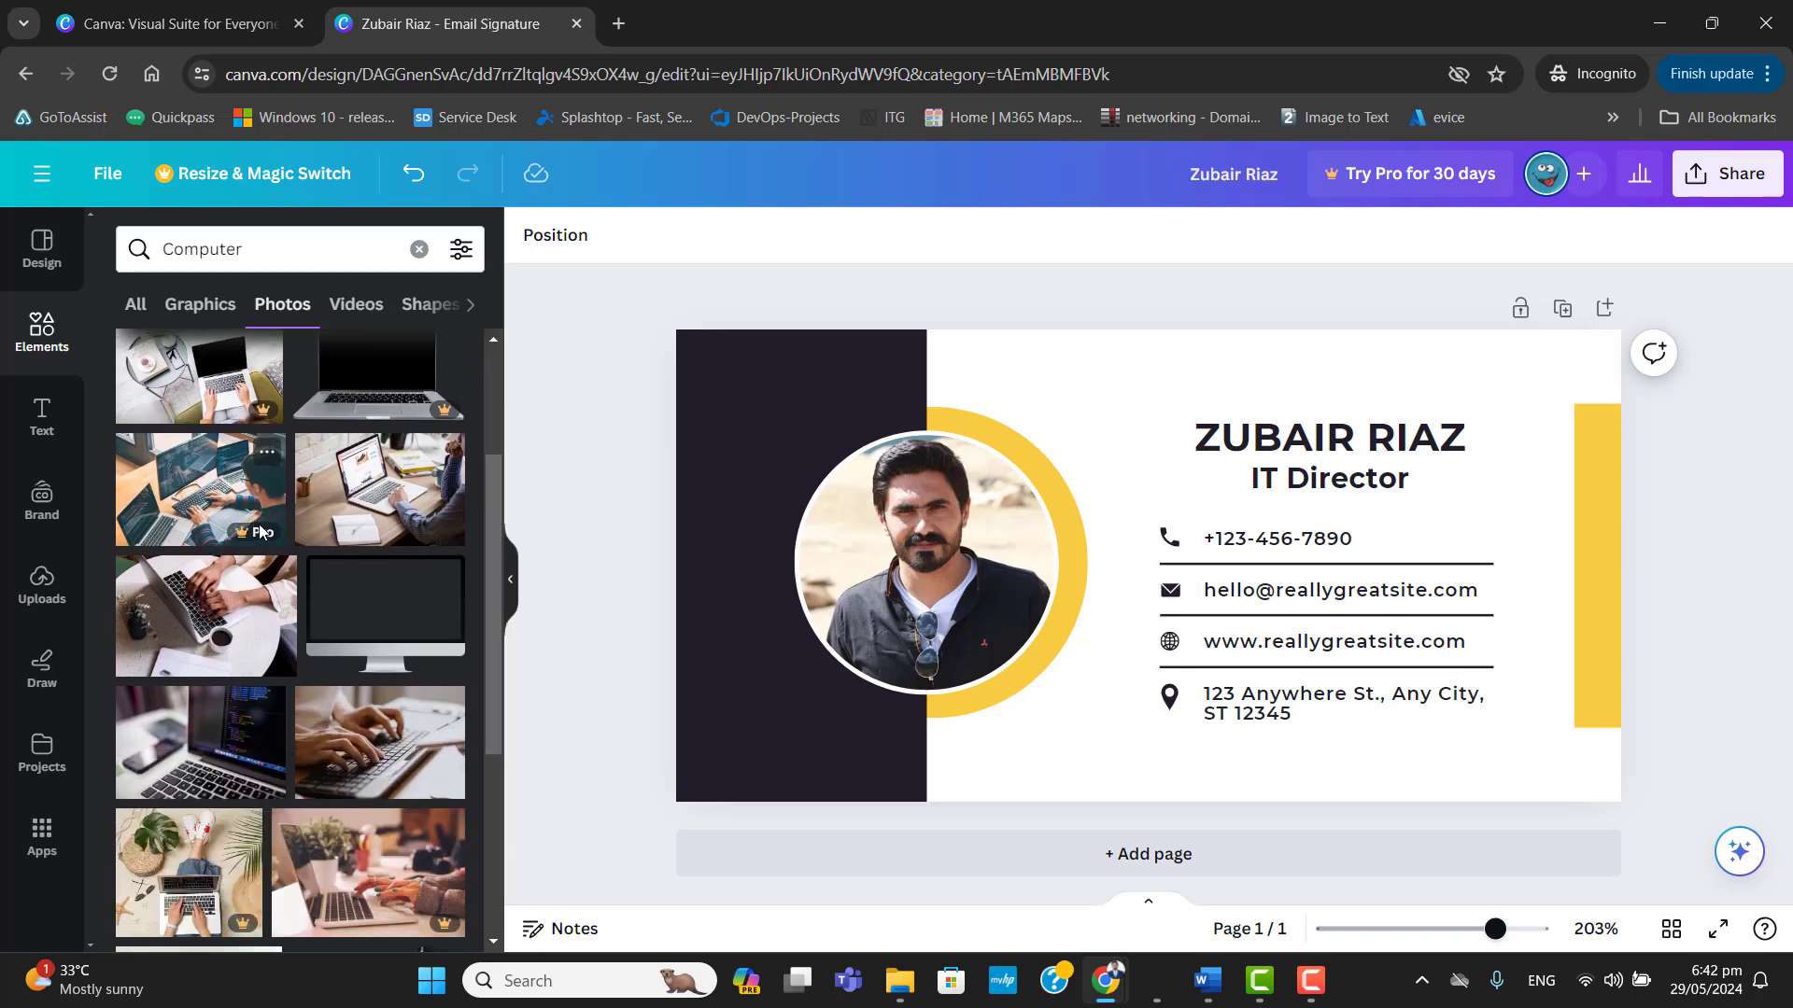
pyautogui.moveTo(273, 533)
pyautogui.scroll(-5, 491, 656)
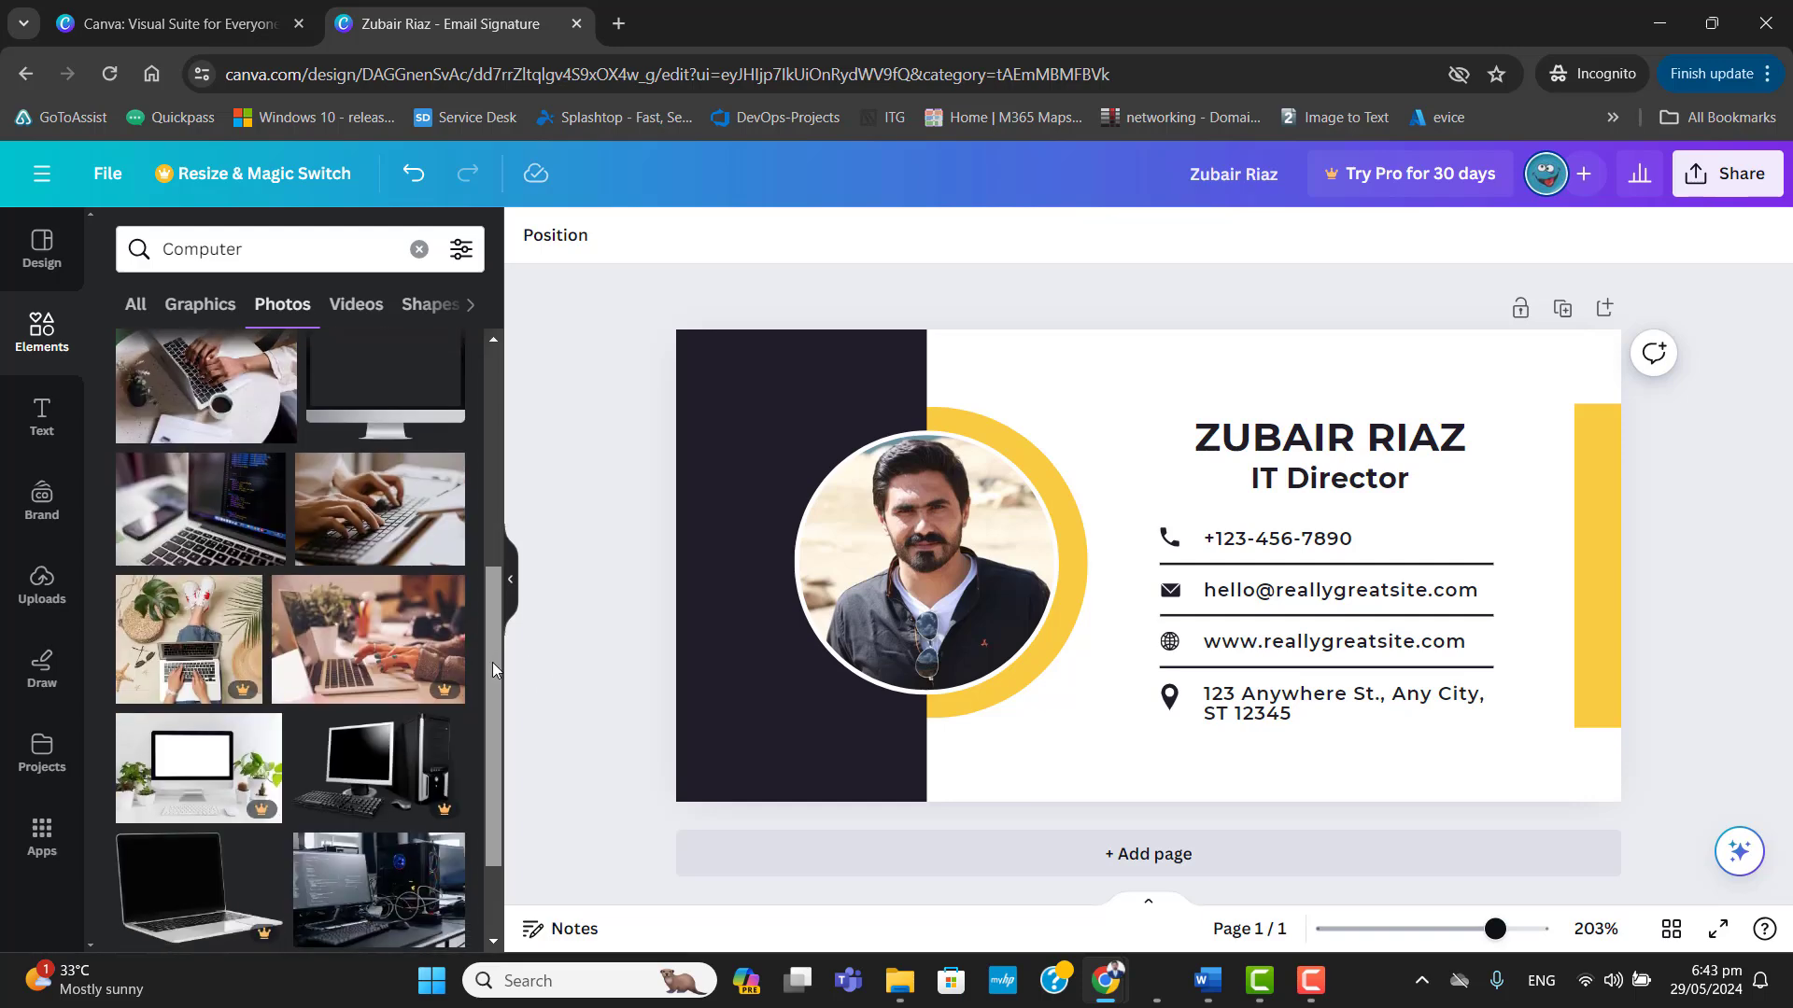
pyautogui.scroll(-2, 491, 663)
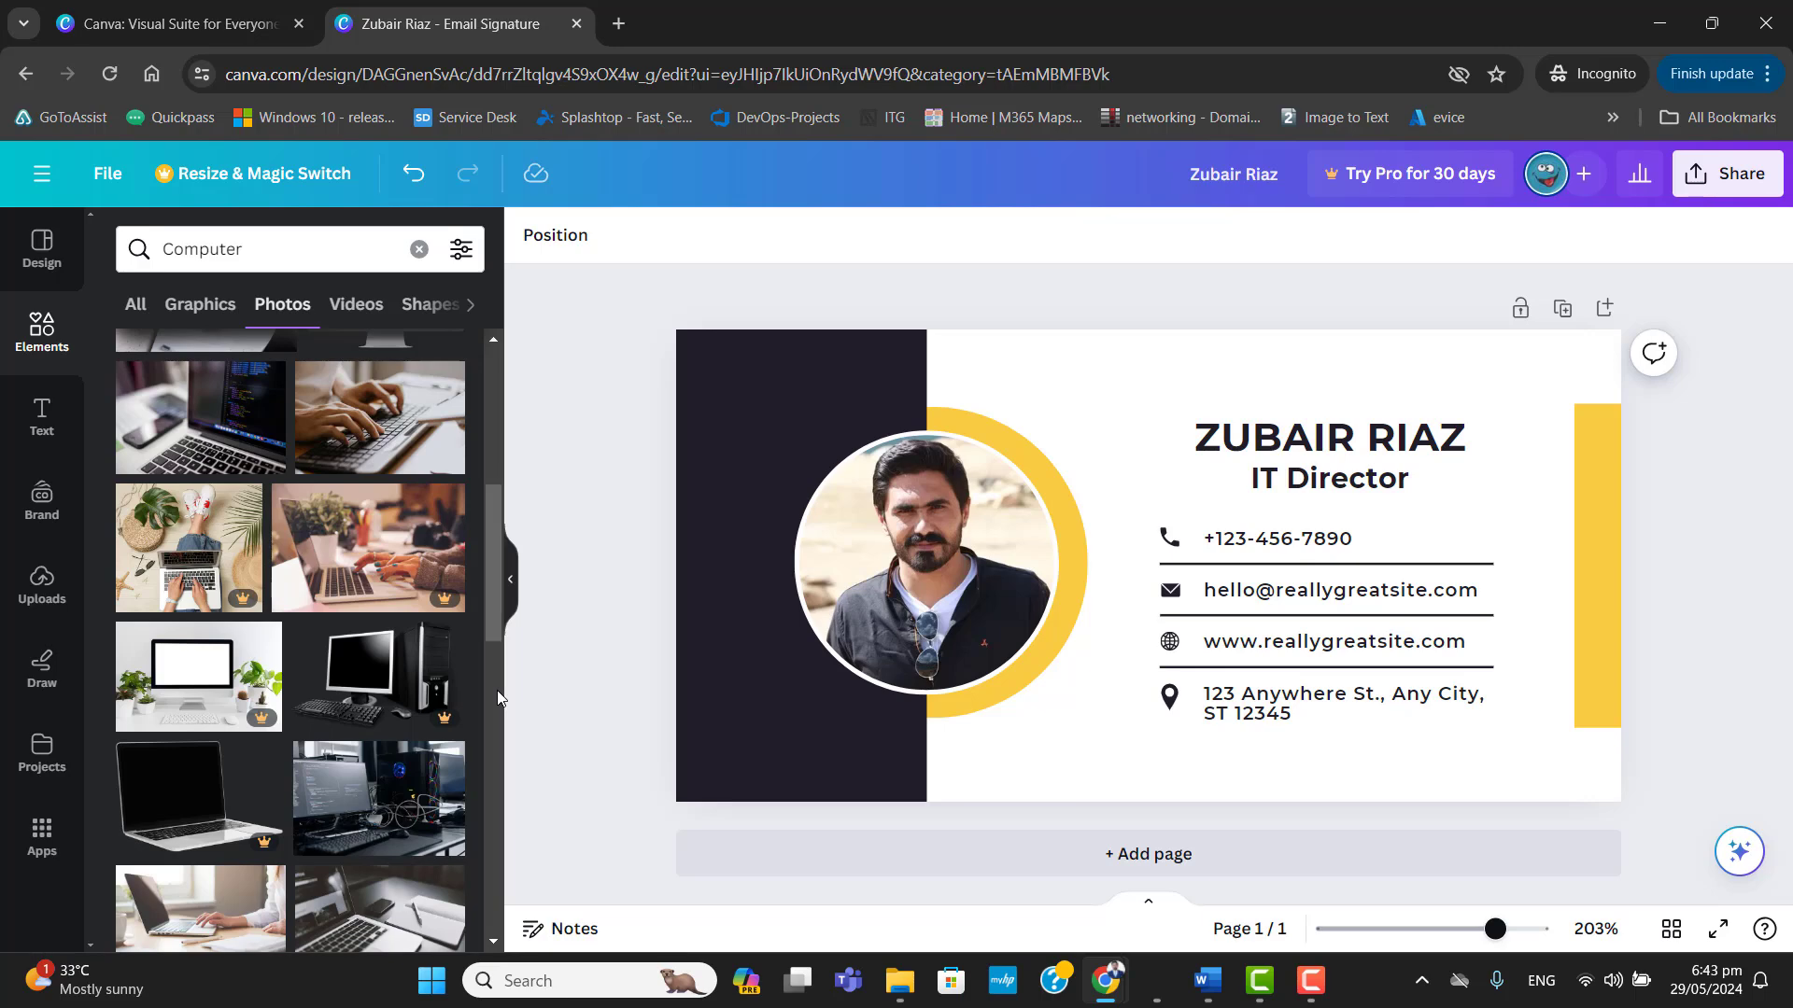
pyautogui.moveTo(490, 598); pyautogui.dragTo(491, 674)
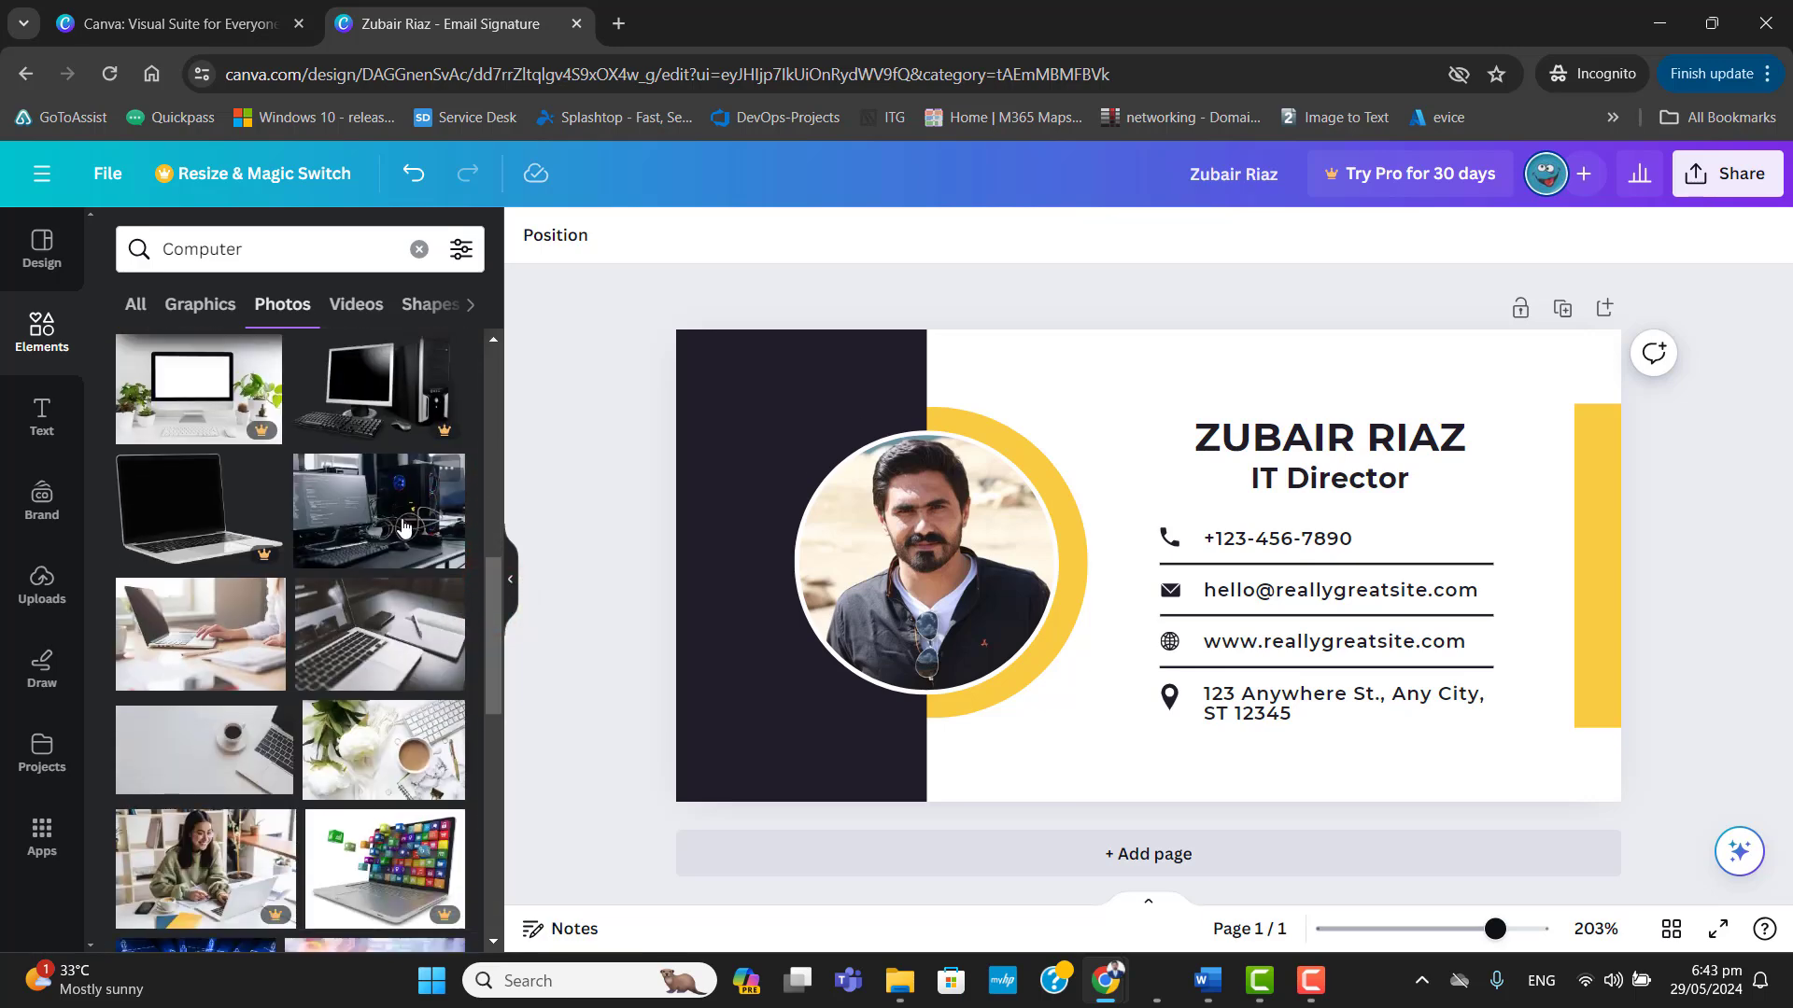
pyautogui.moveTo(493, 594); pyautogui.dragTo(490, 504)
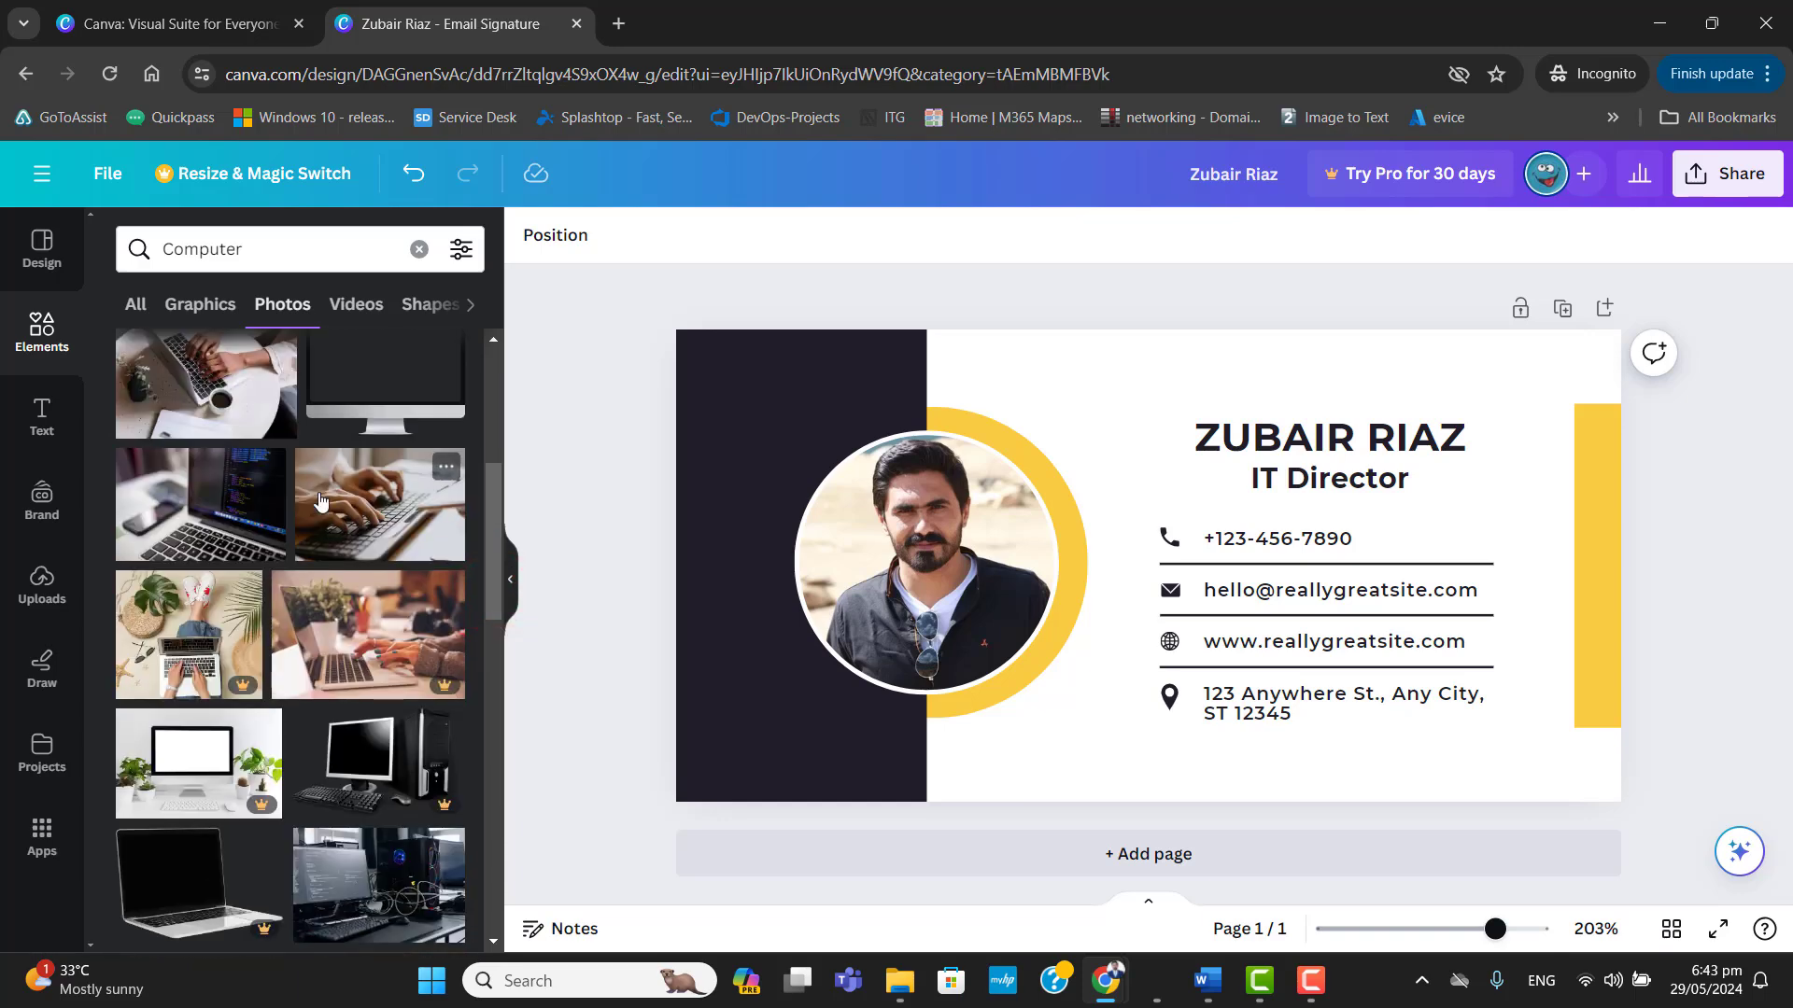
pyautogui.moveTo(364, 530); pyautogui.dragTo(900, 517)
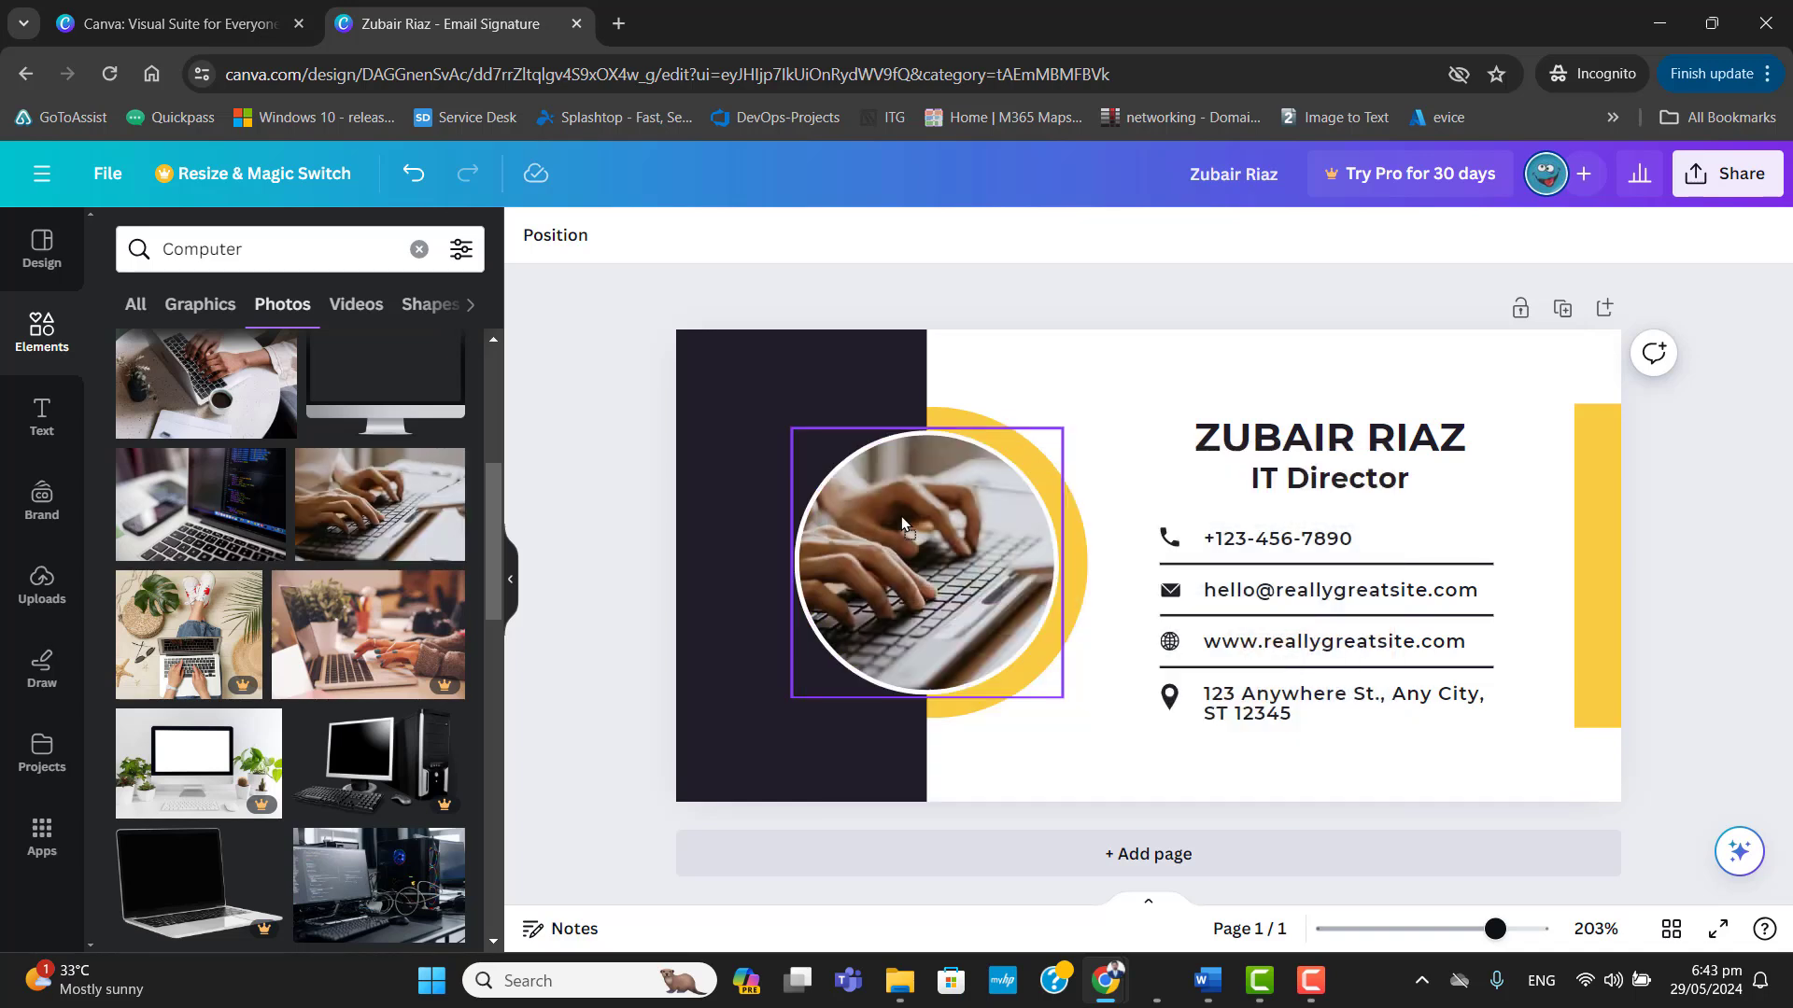
# Reduce the opacity of the circular laptop photo so the dark background shows through slightly.
pyautogui.click(1061, 740)
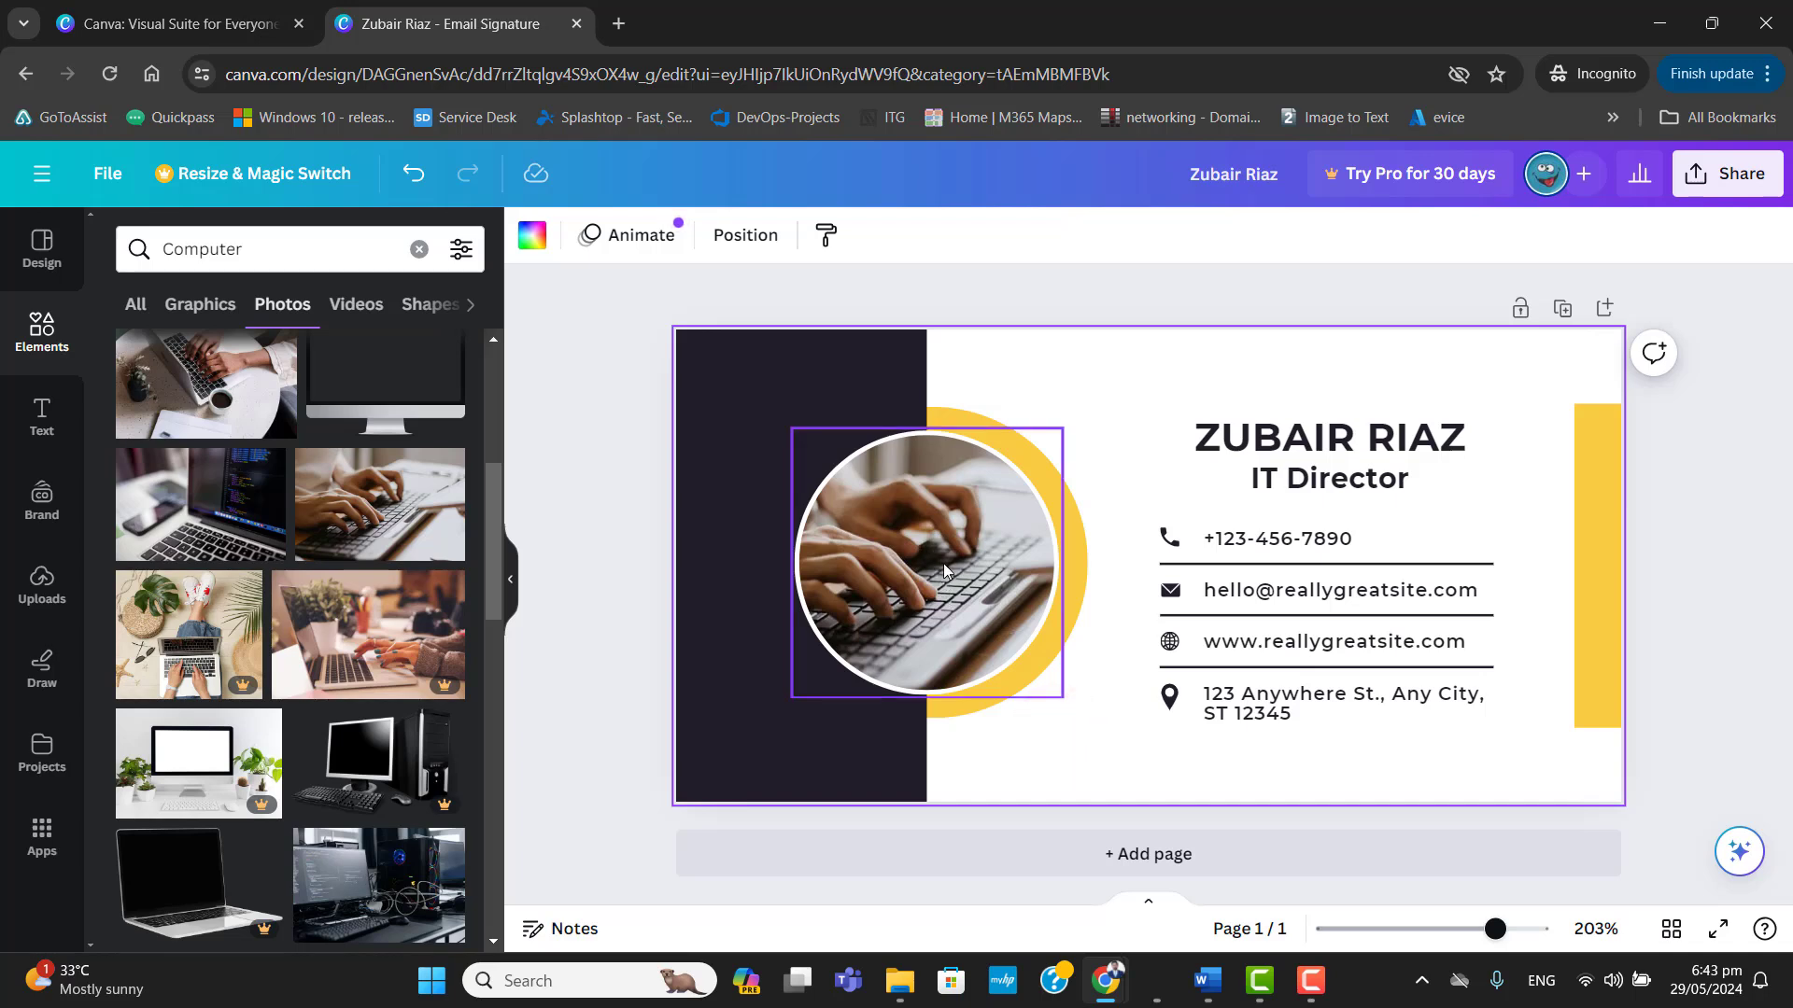
pyautogui.click(948, 613)
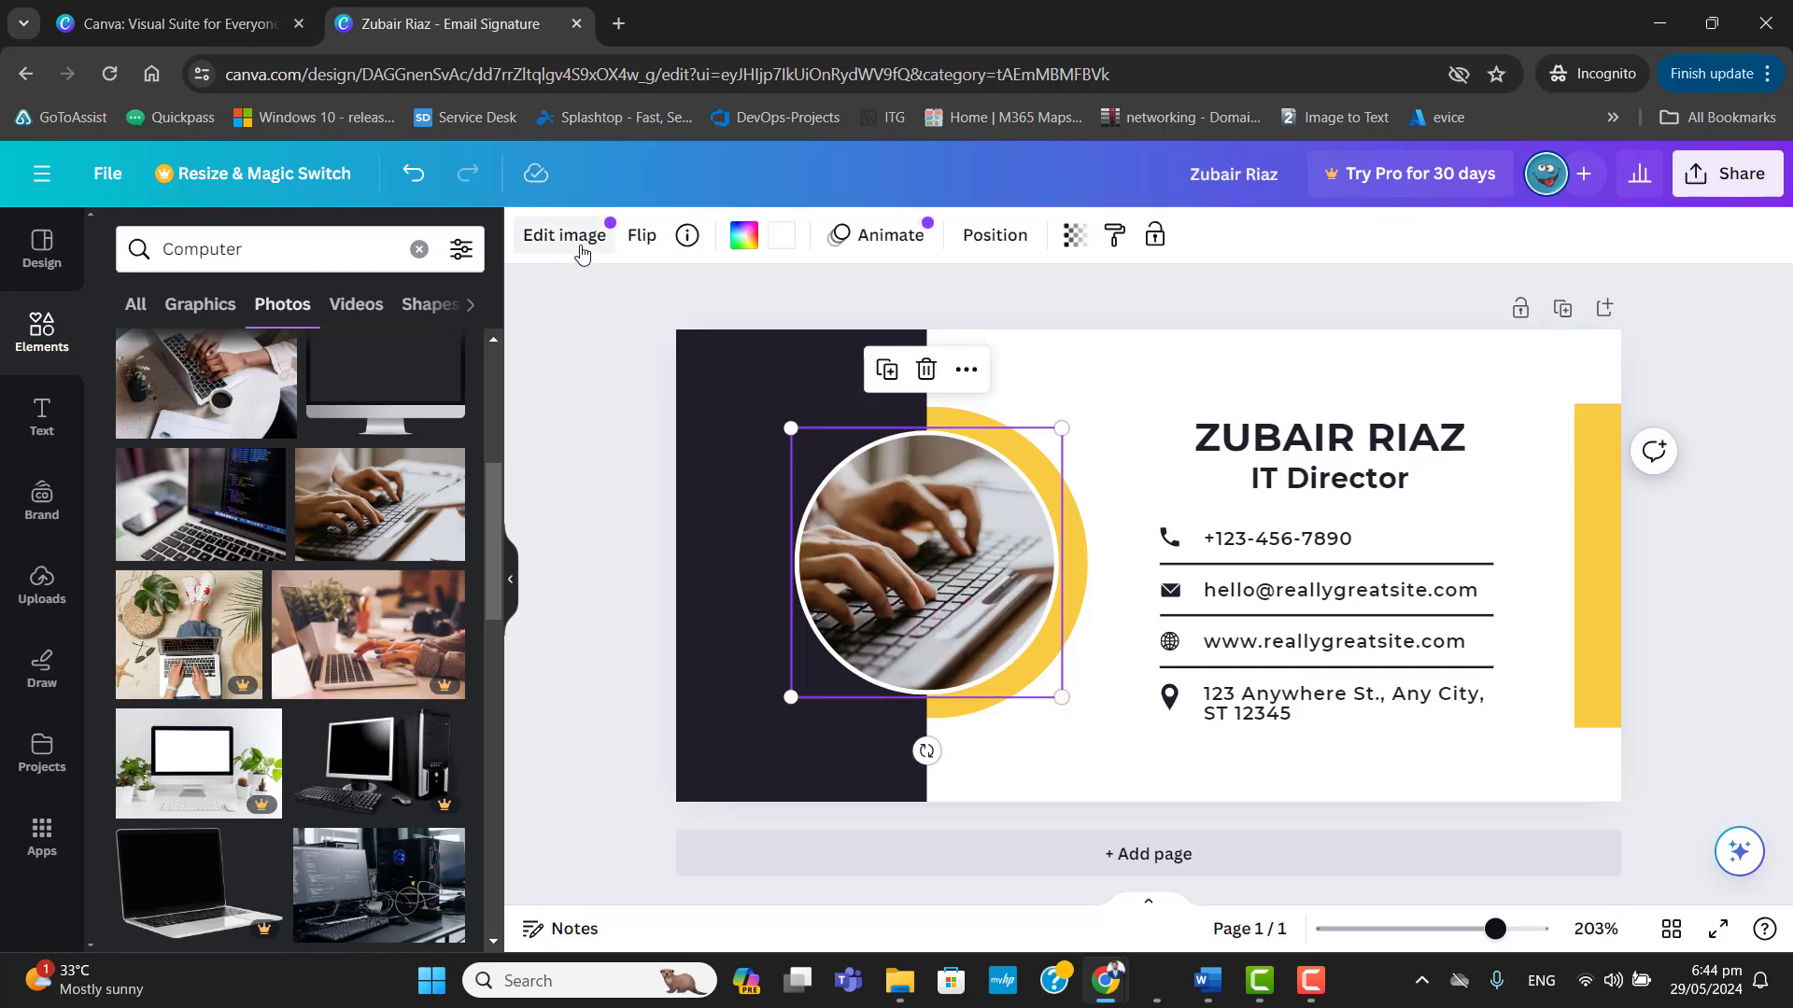
pyautogui.click(1026, 771)
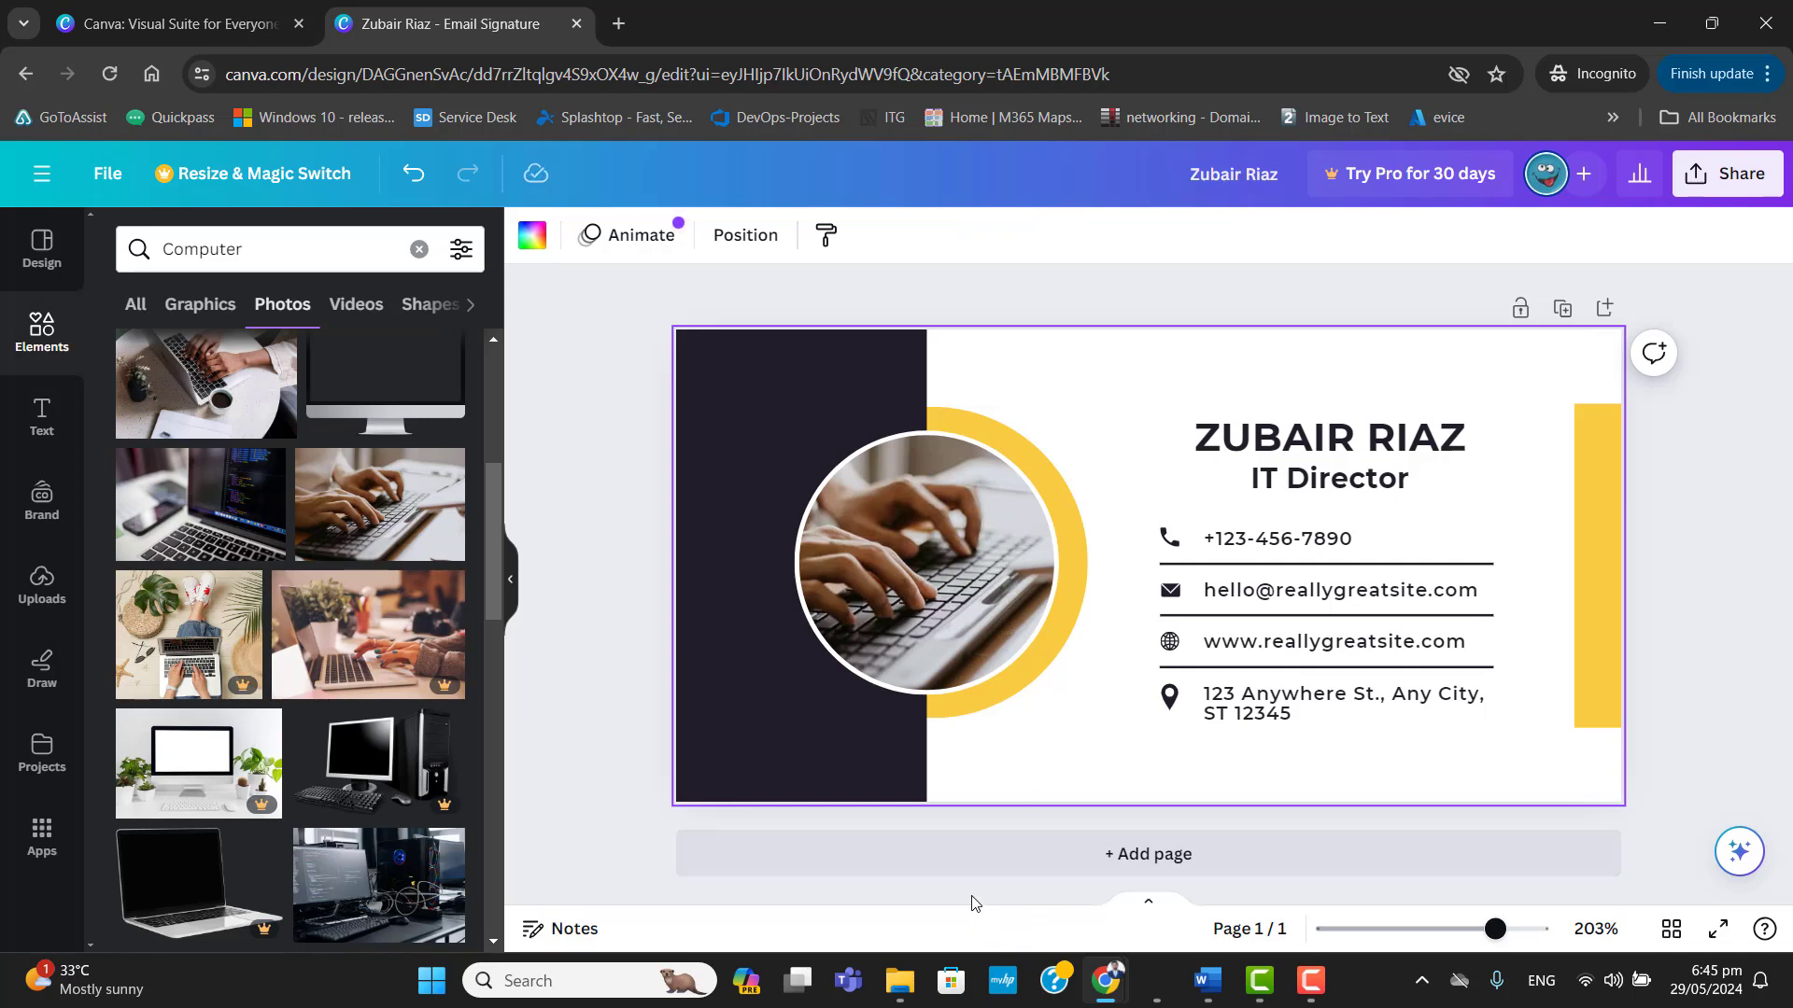
pyautogui.click(909, 586)
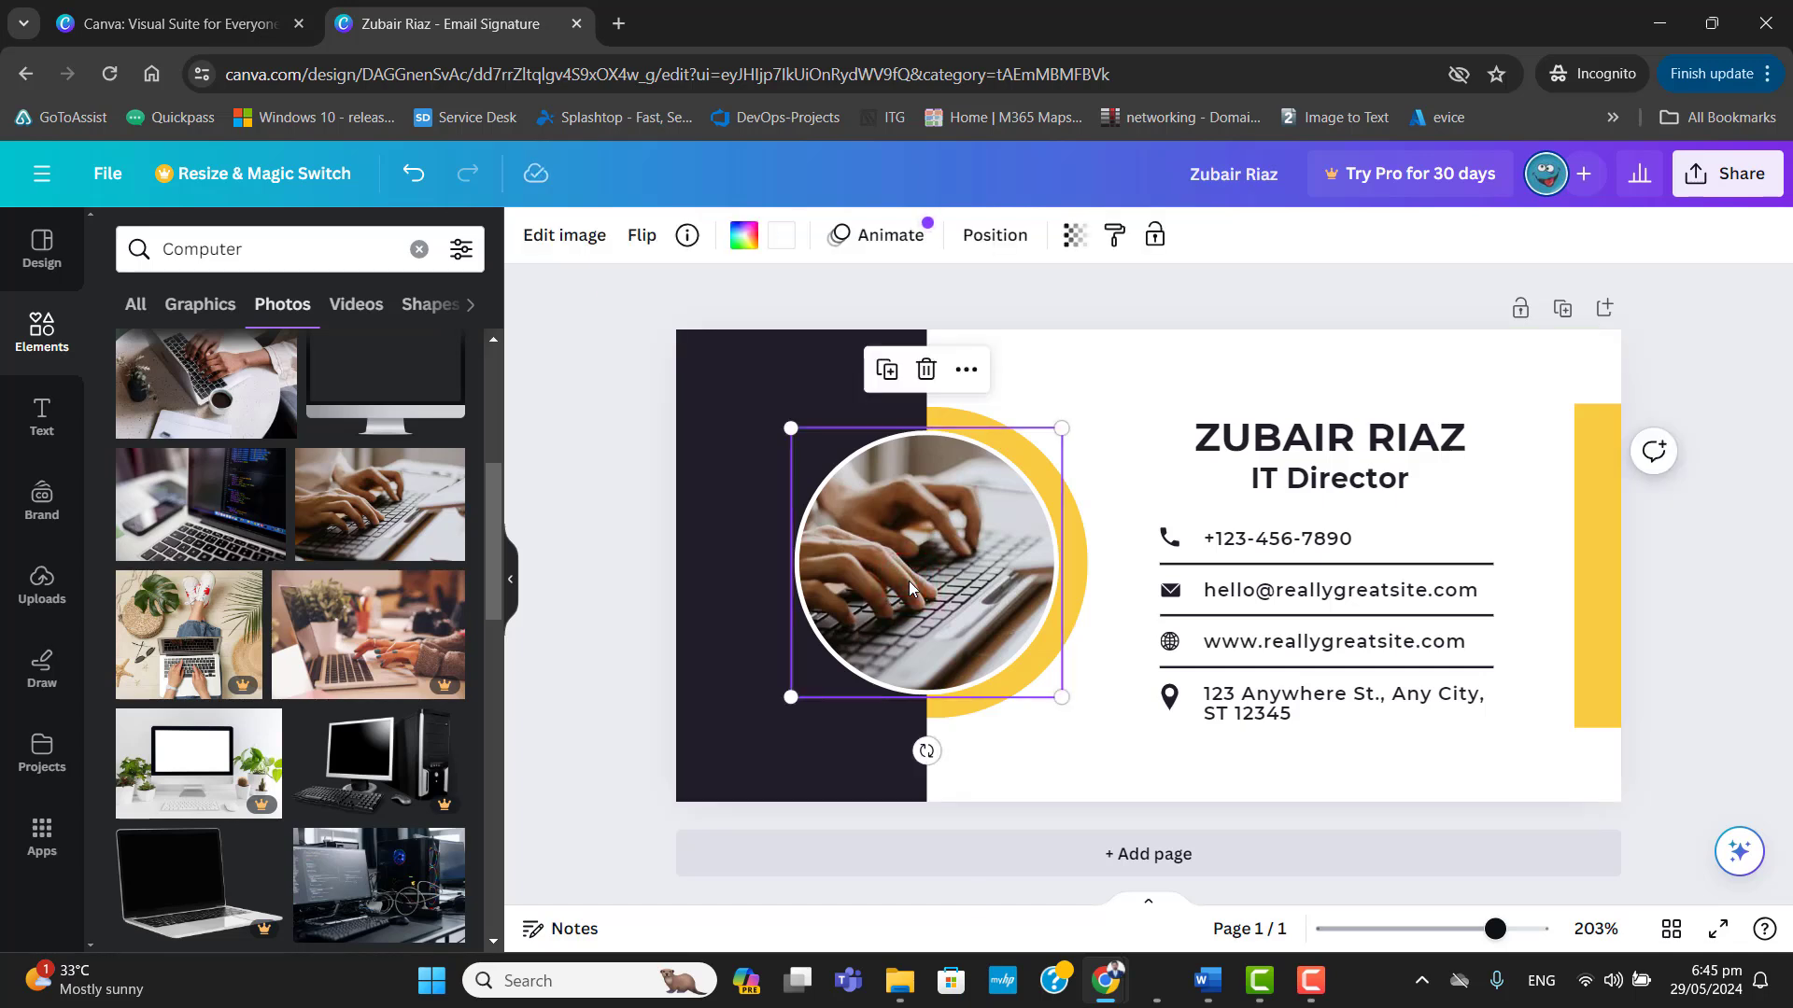
pyautogui.click(1076, 241)
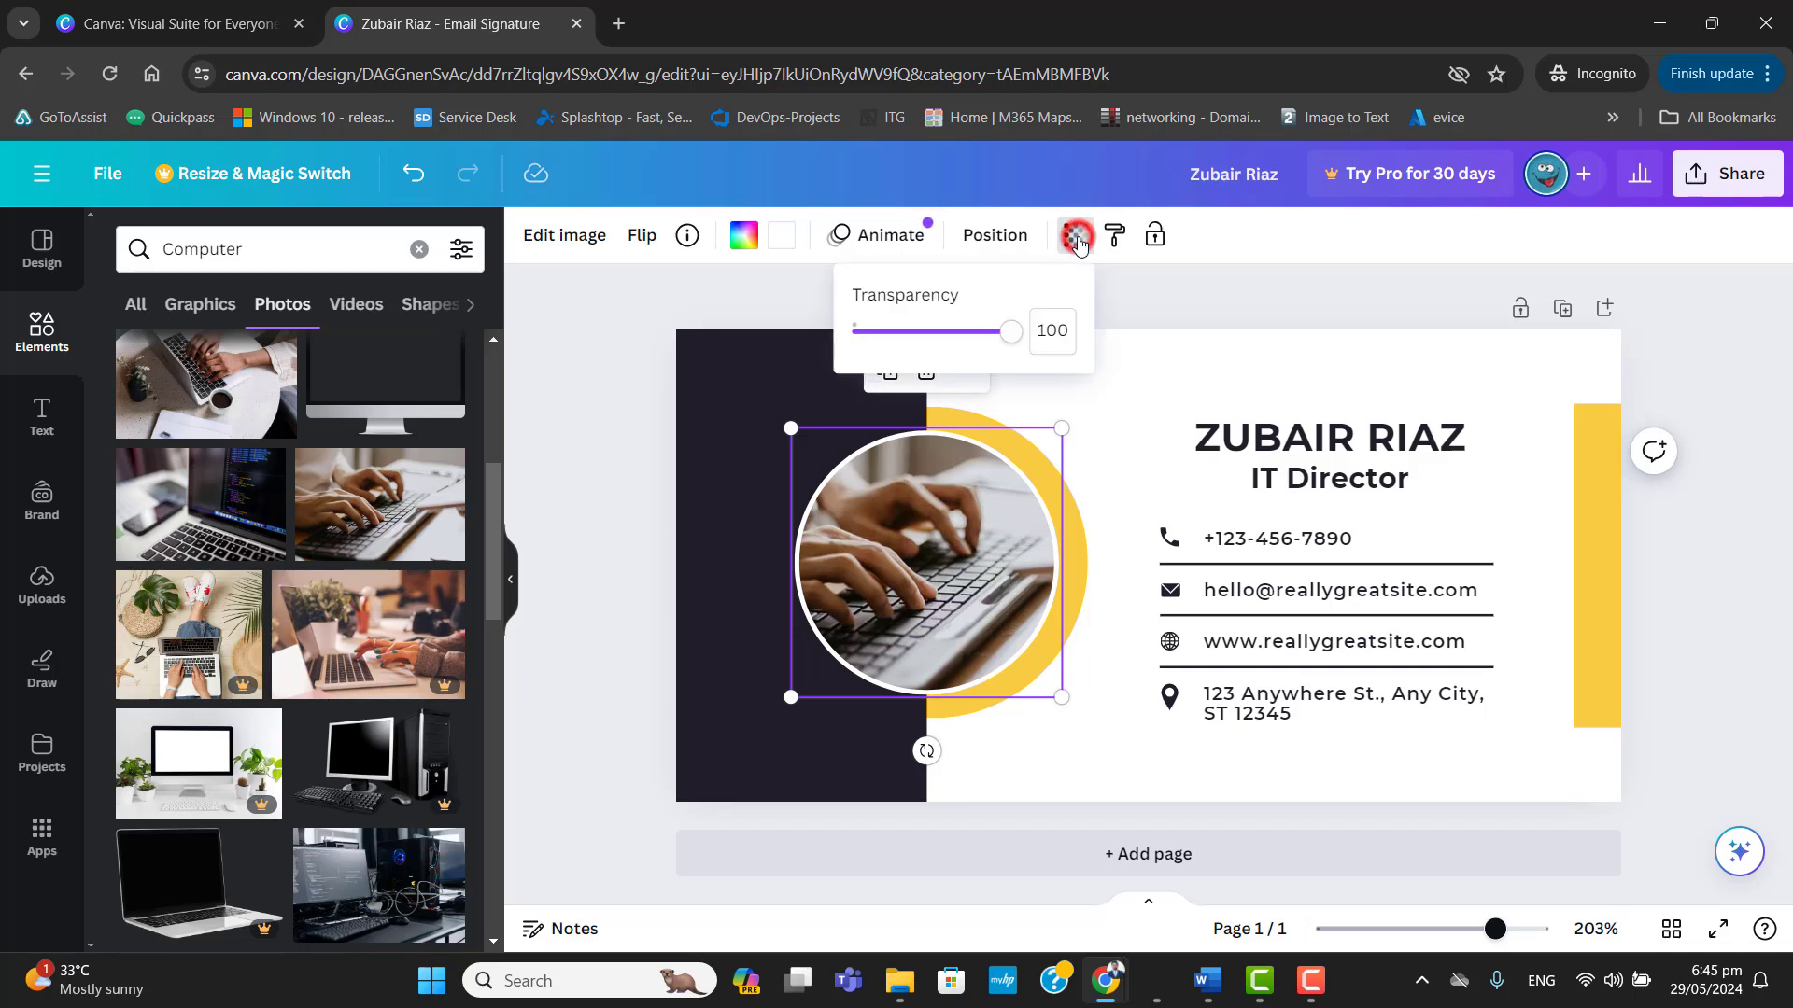
pyautogui.moveTo(1014, 346)
pyautogui.mouseDown()
pyautogui.moveTo(933, 334)
pyautogui.moveTo(1017, 358)
pyautogui.moveTo(976, 357)
pyautogui.moveTo(1011, 362)
pyautogui.moveTo(987, 374)
pyautogui.moveTo(1019, 371)
pyautogui.mouseUp()
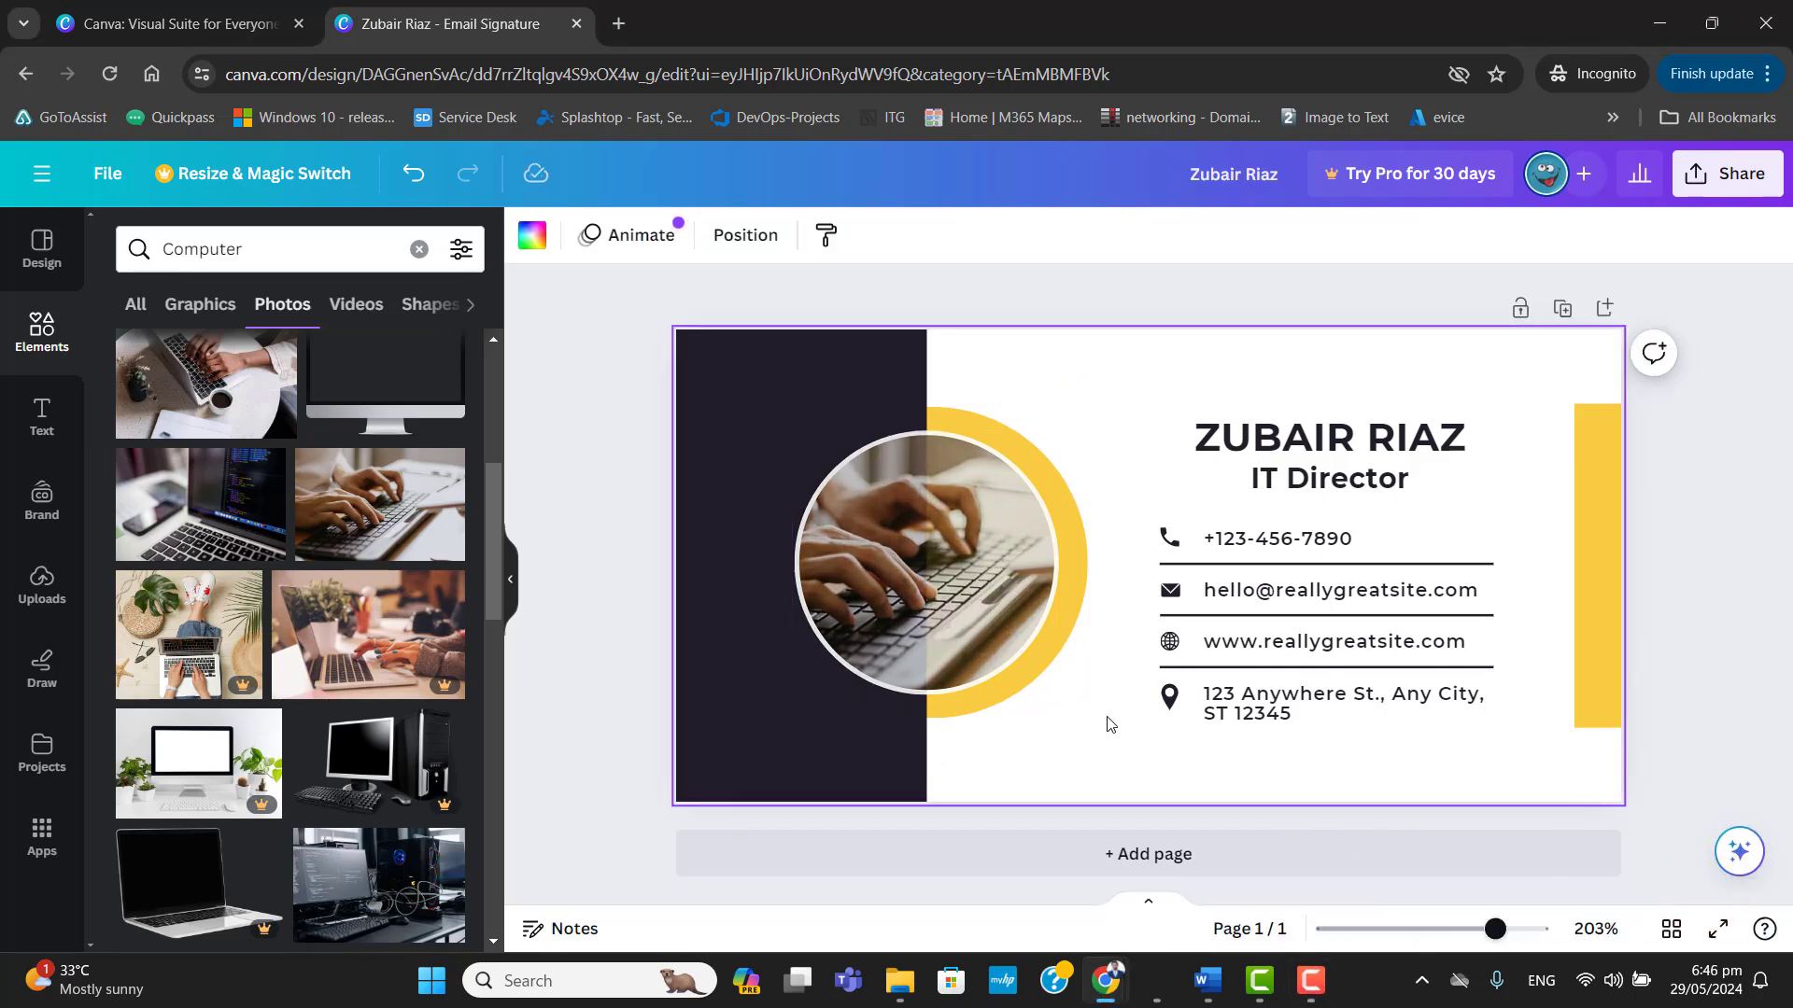
# Change the text colour of the signature's phone number to the dark violet from the default solid colours.
pyautogui.click(1327, 446)
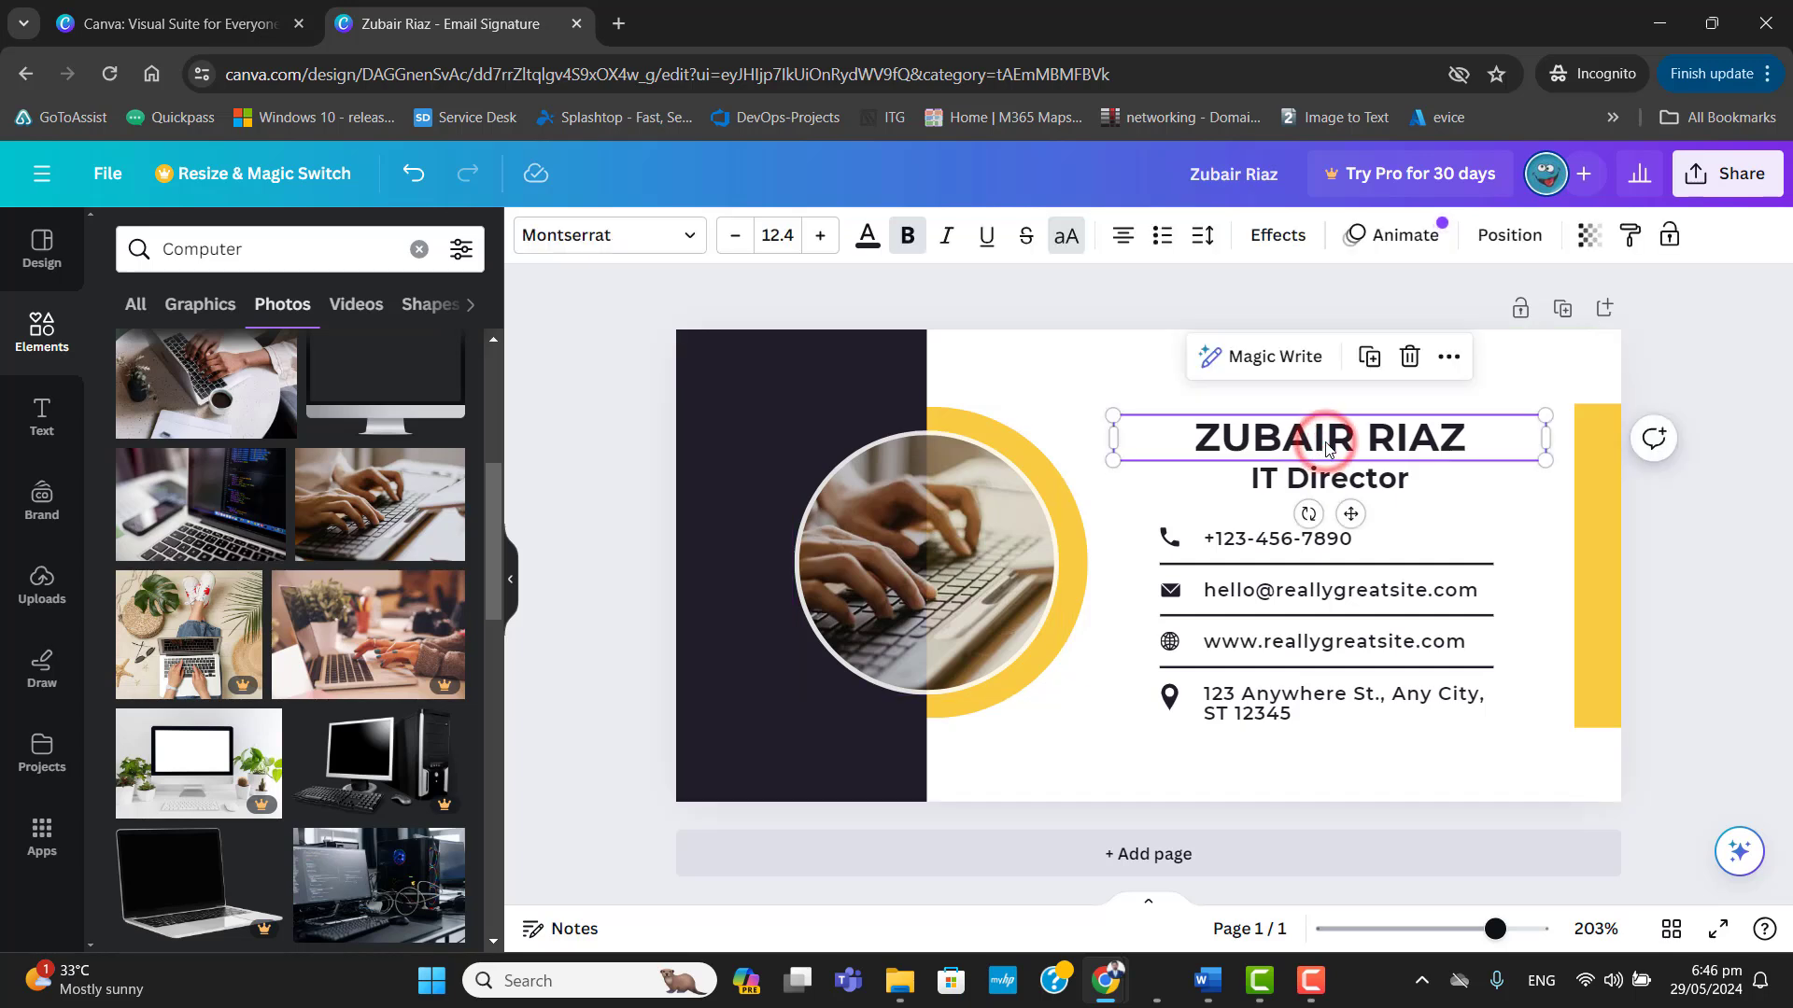
pyautogui.click(1303, 549)
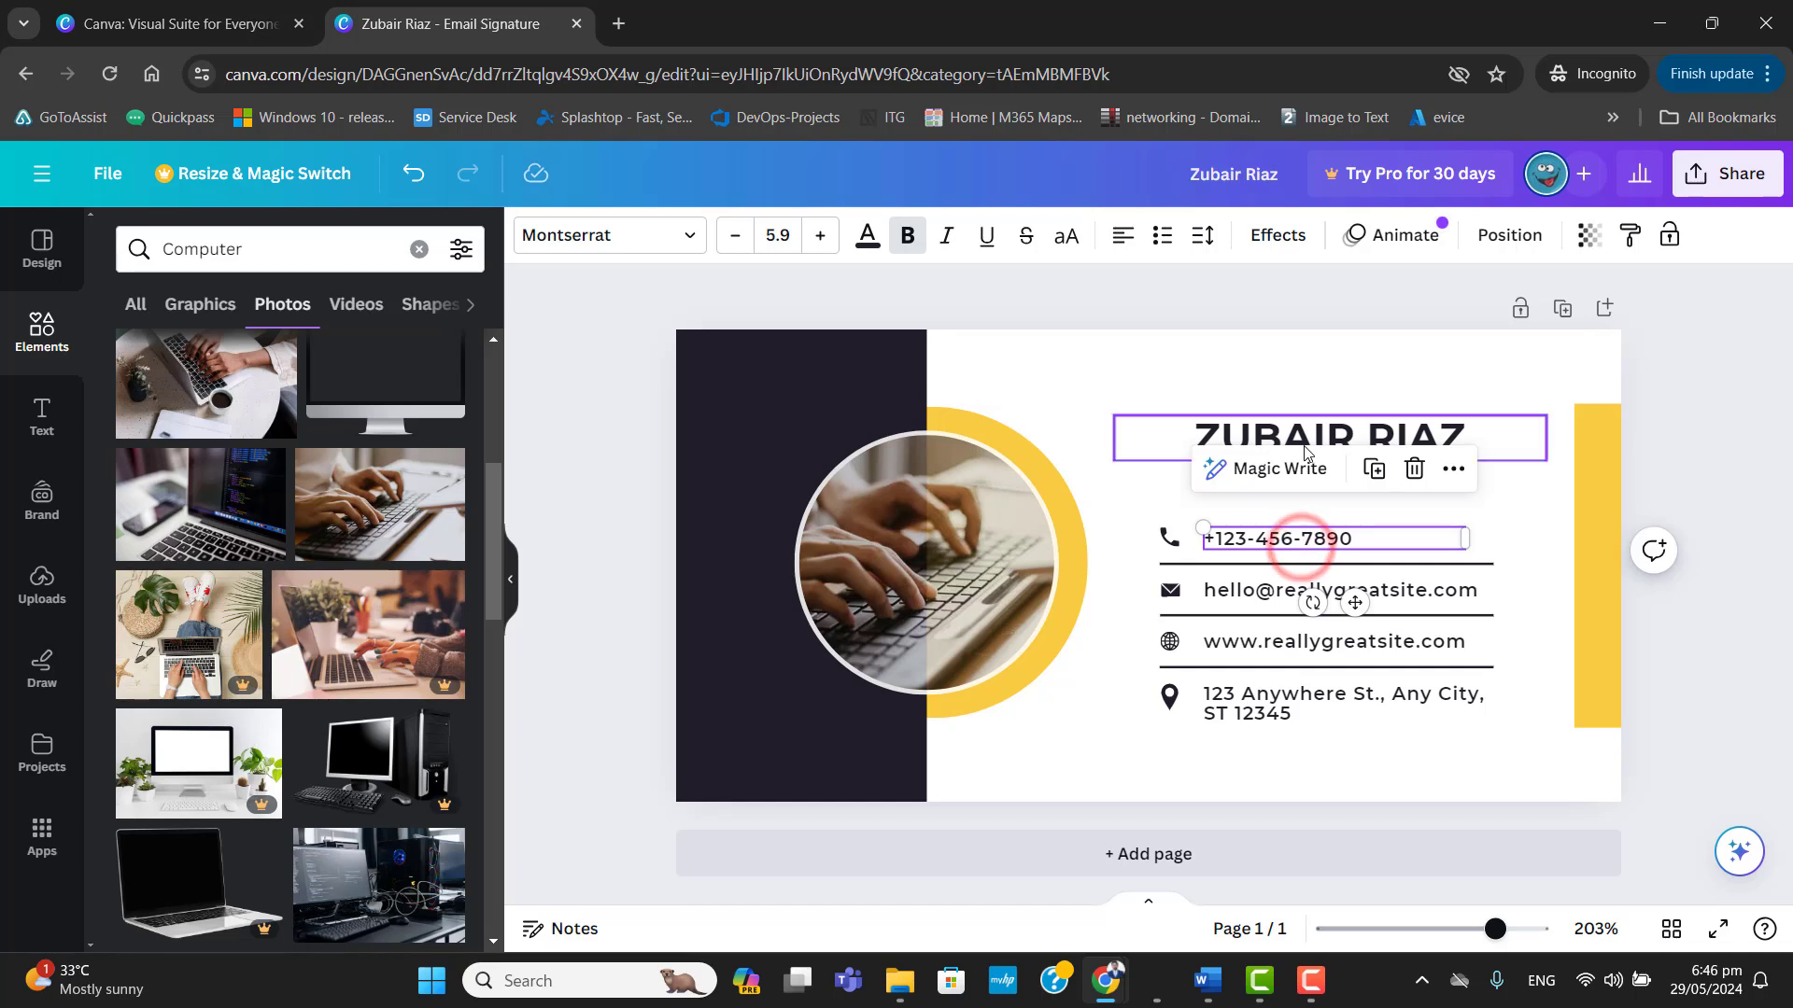
pyautogui.click(868, 235)
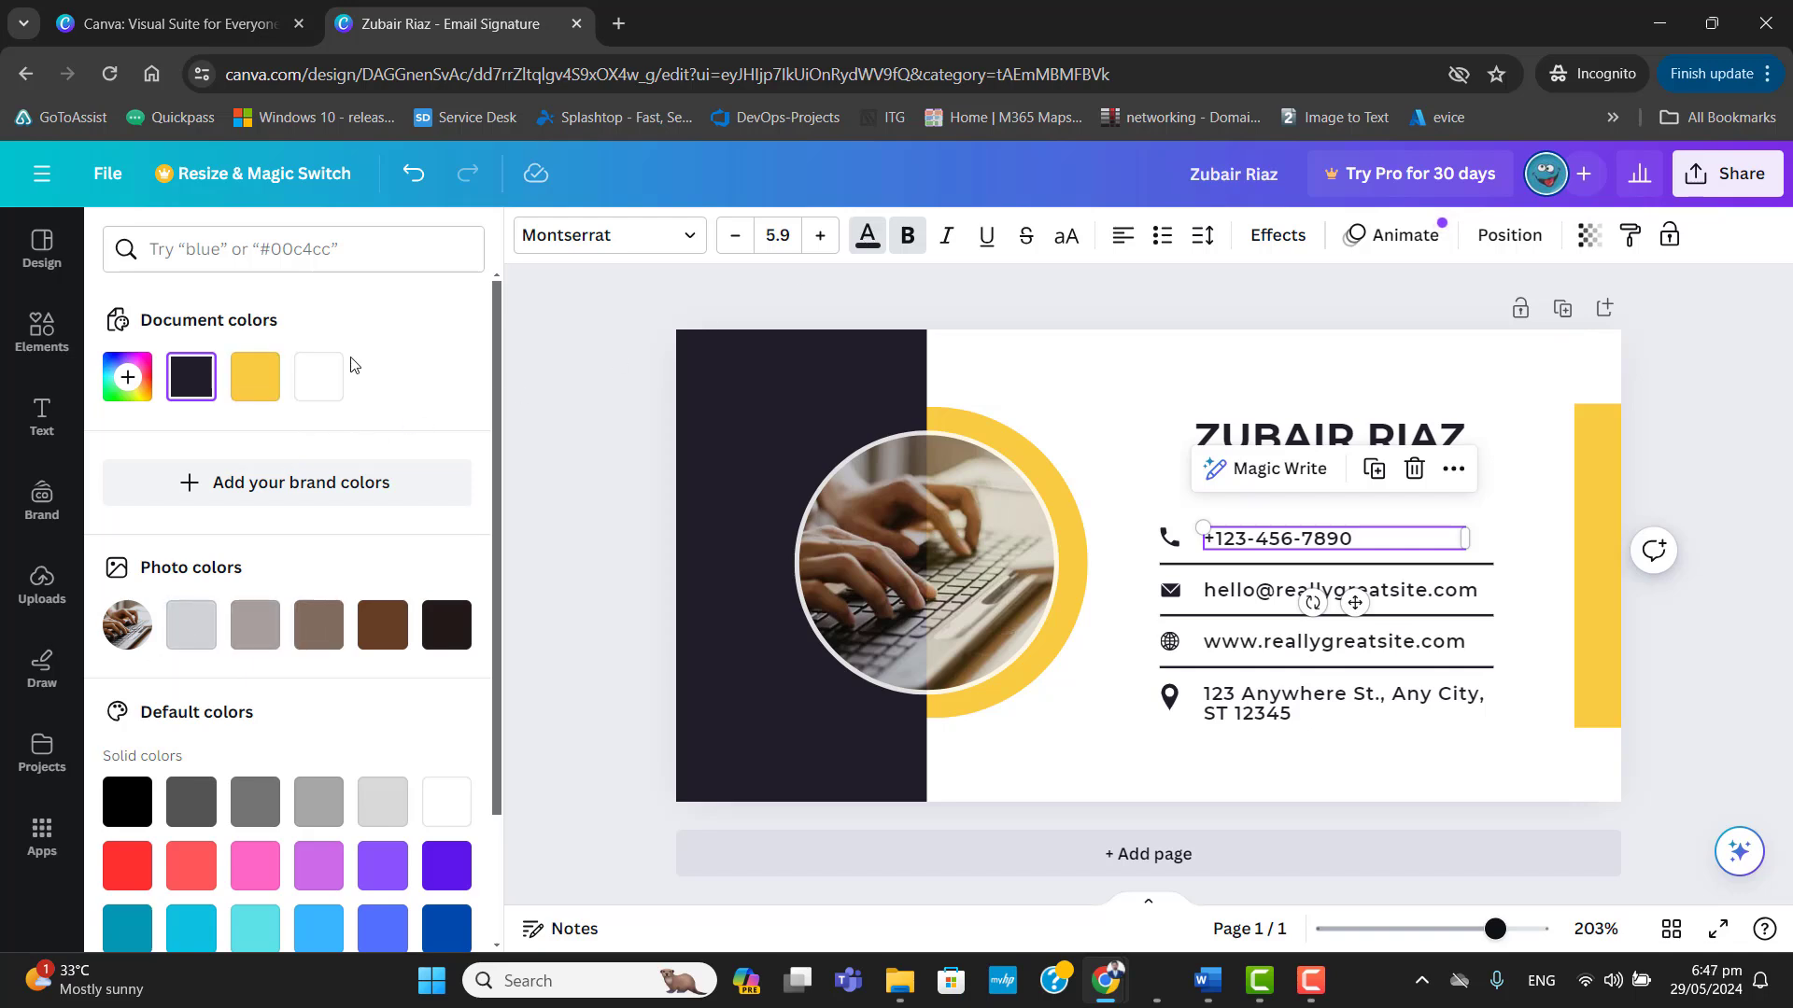
pyautogui.click(318, 377)
pyautogui.click(263, 391)
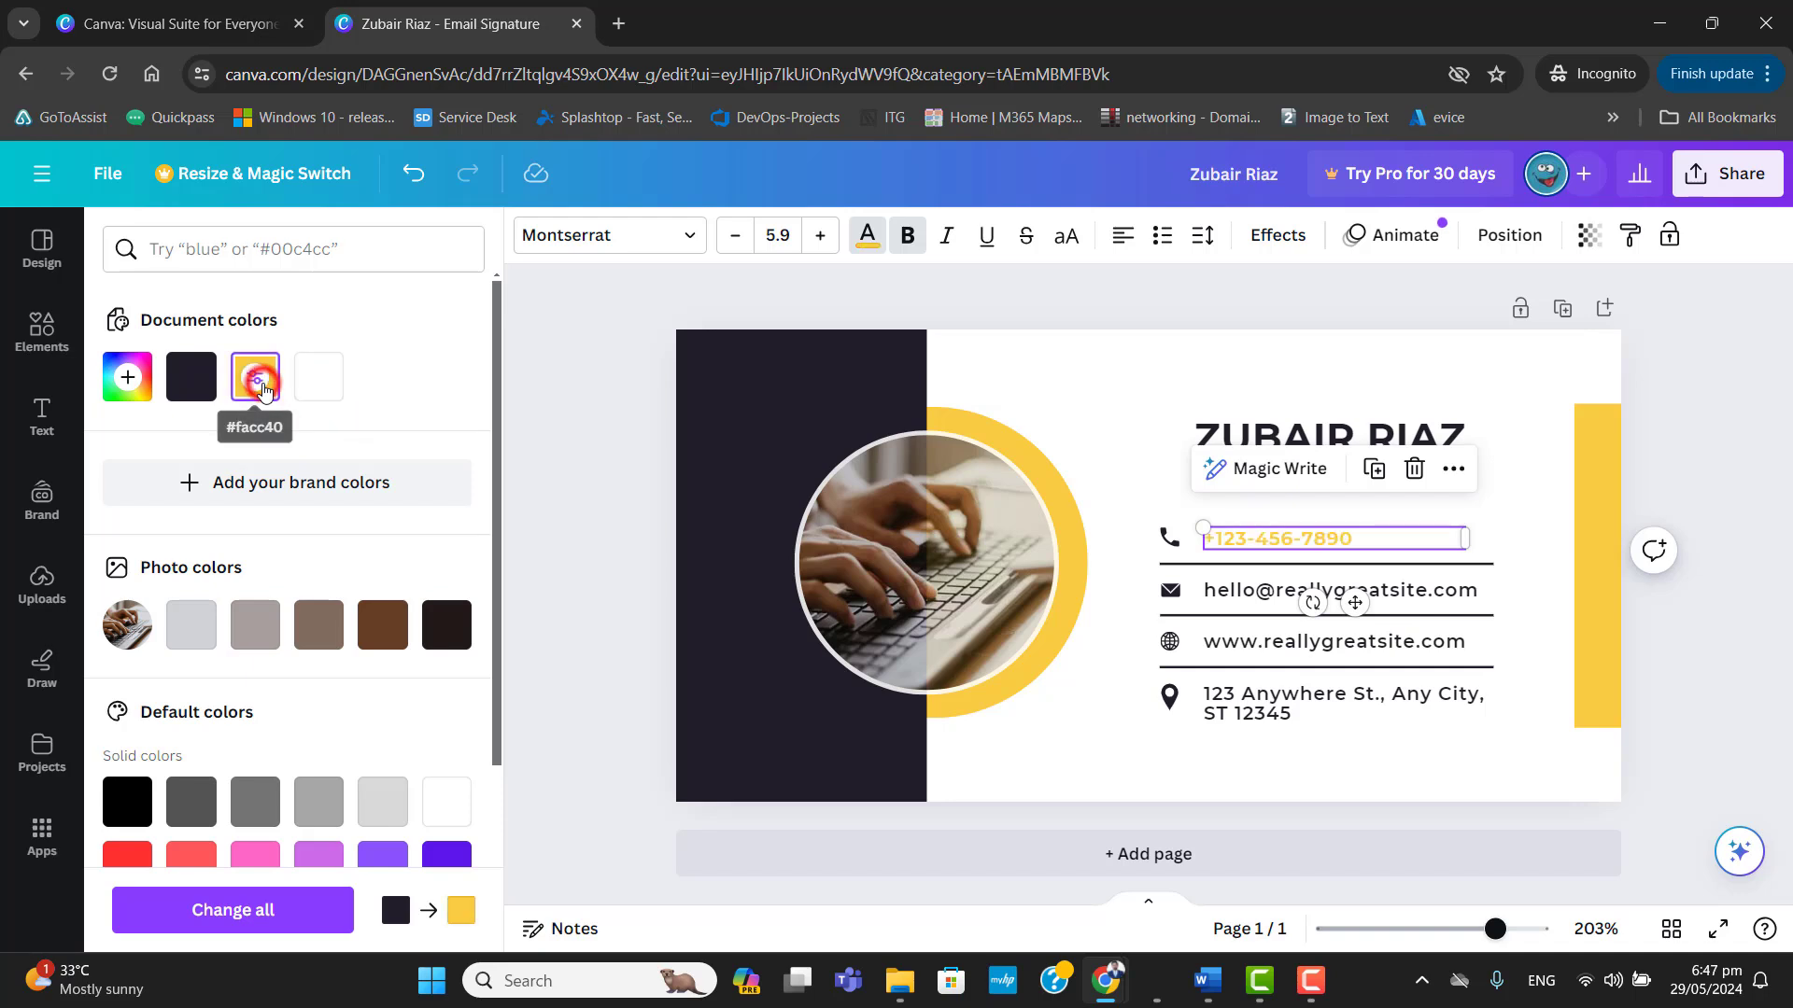
pyautogui.click(191, 378)
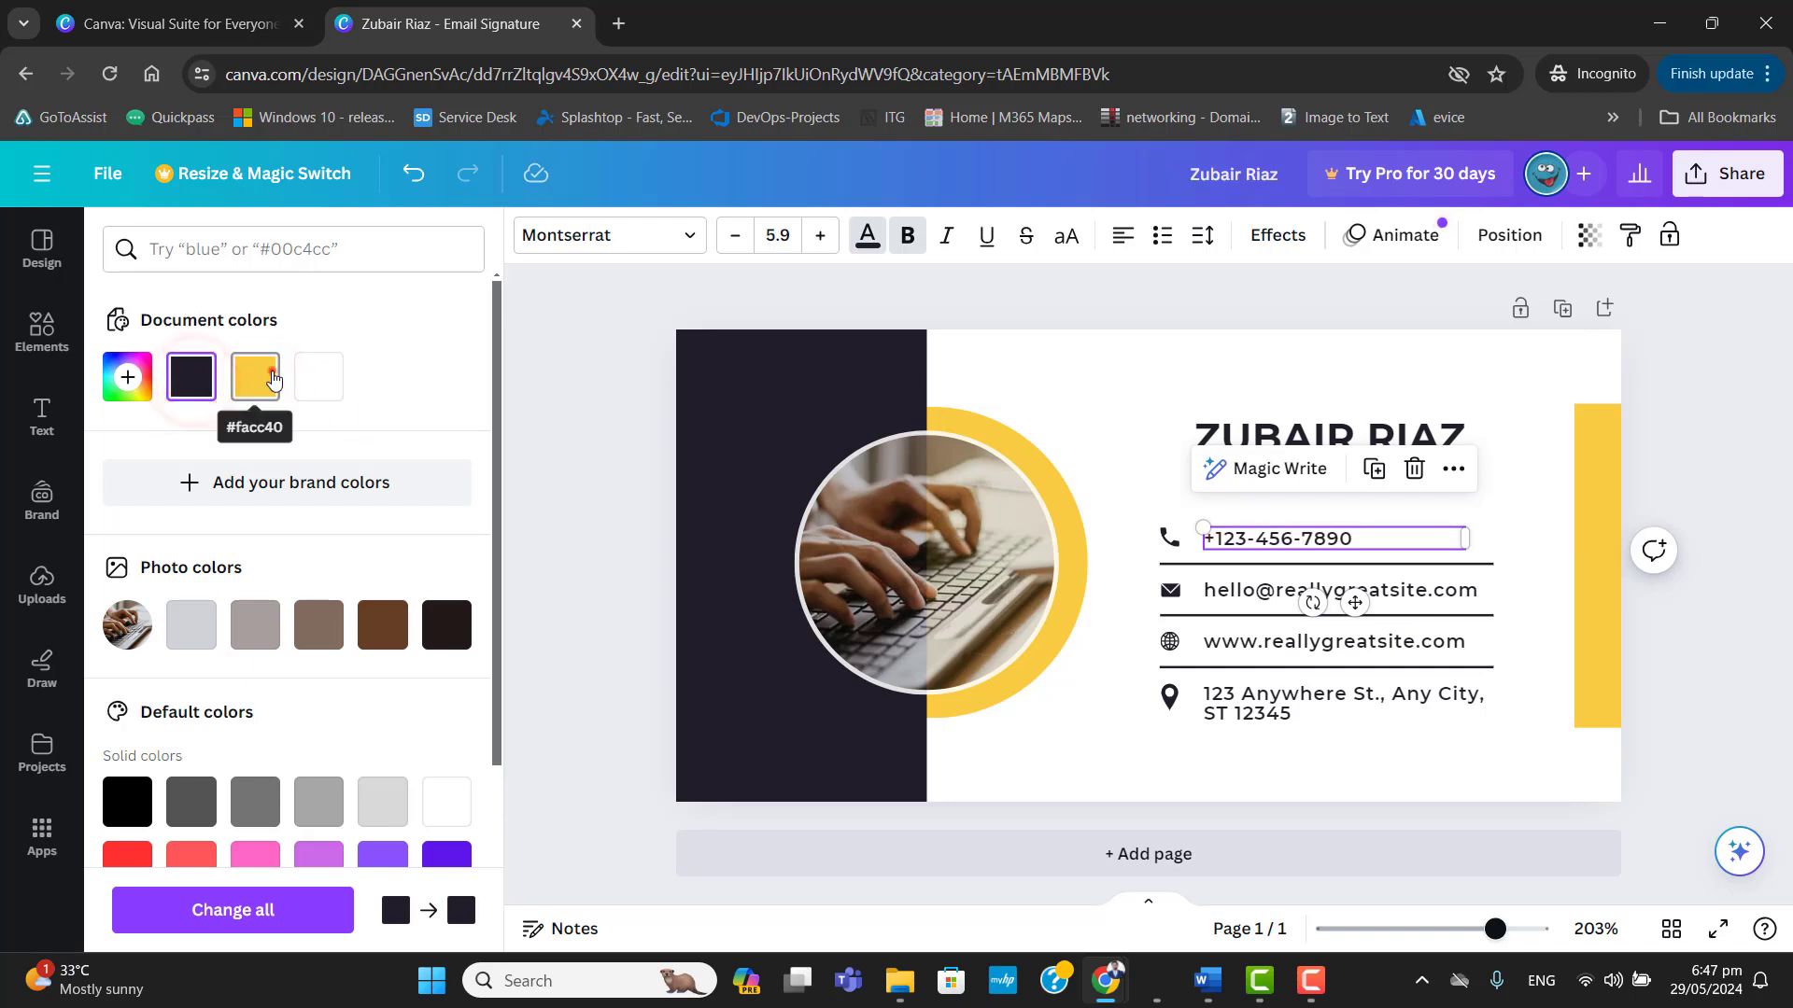
pyautogui.scroll(-1, 460, 800)
pyautogui.click(459, 800)
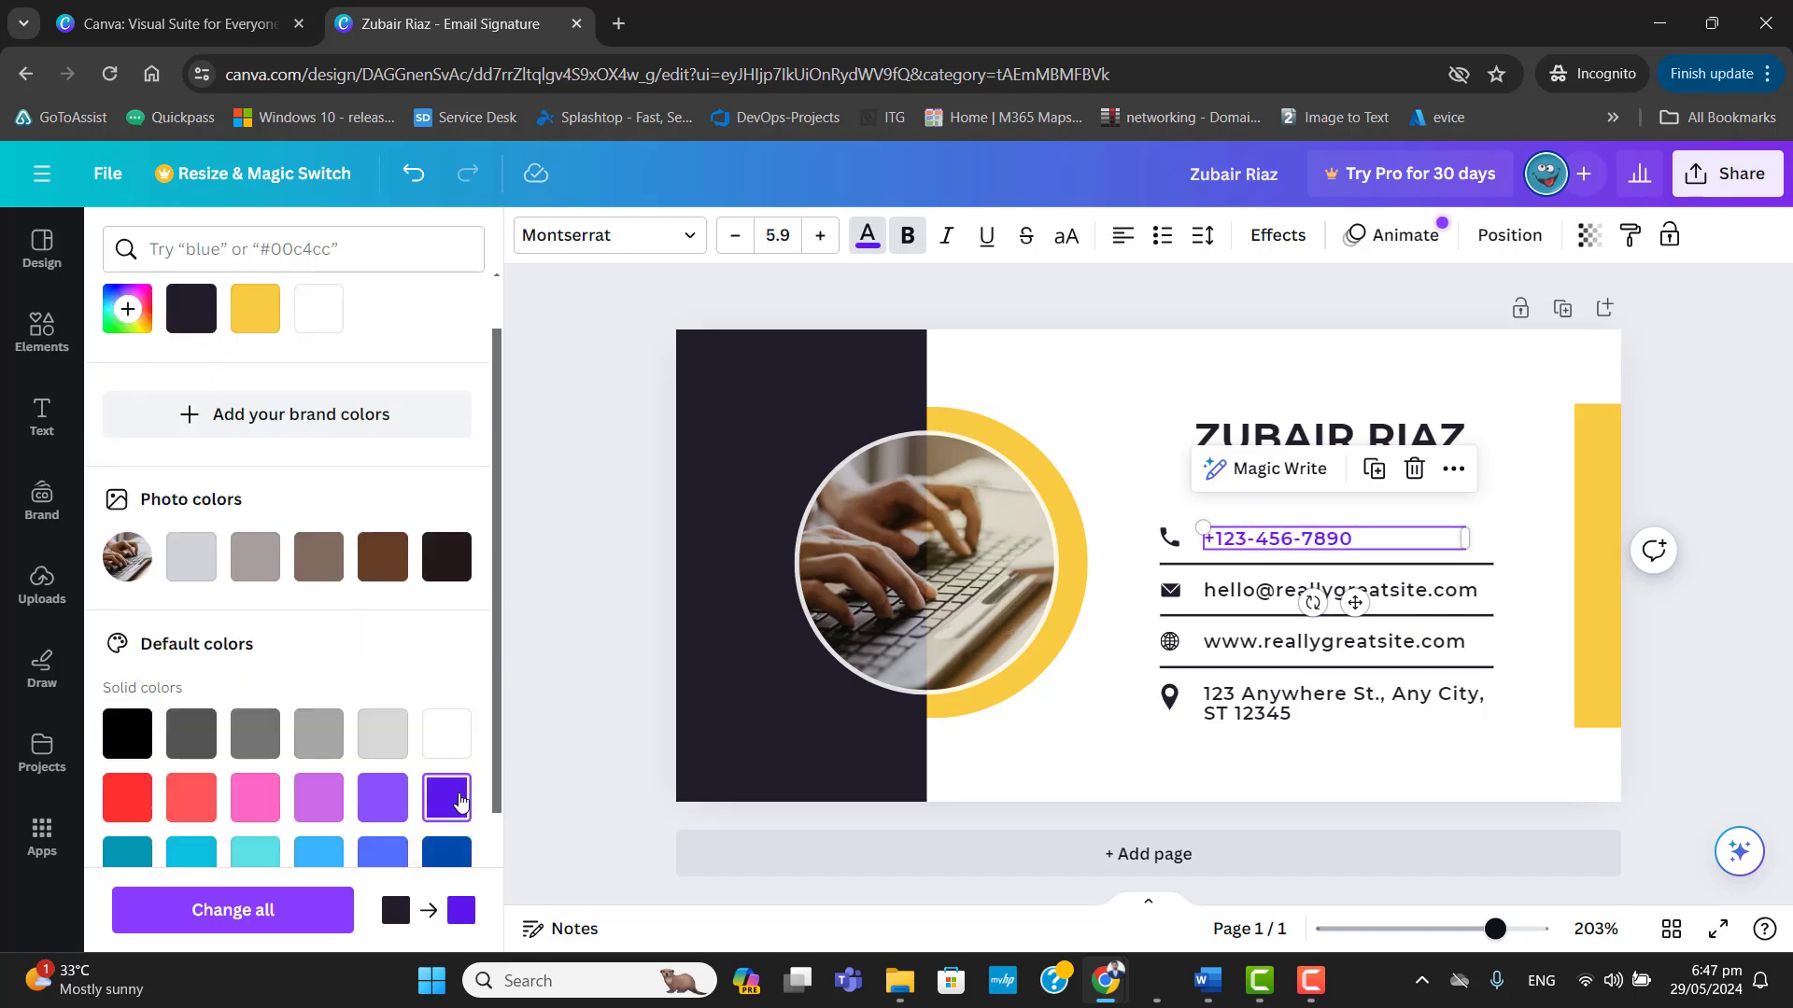
pyautogui.click(446, 798)
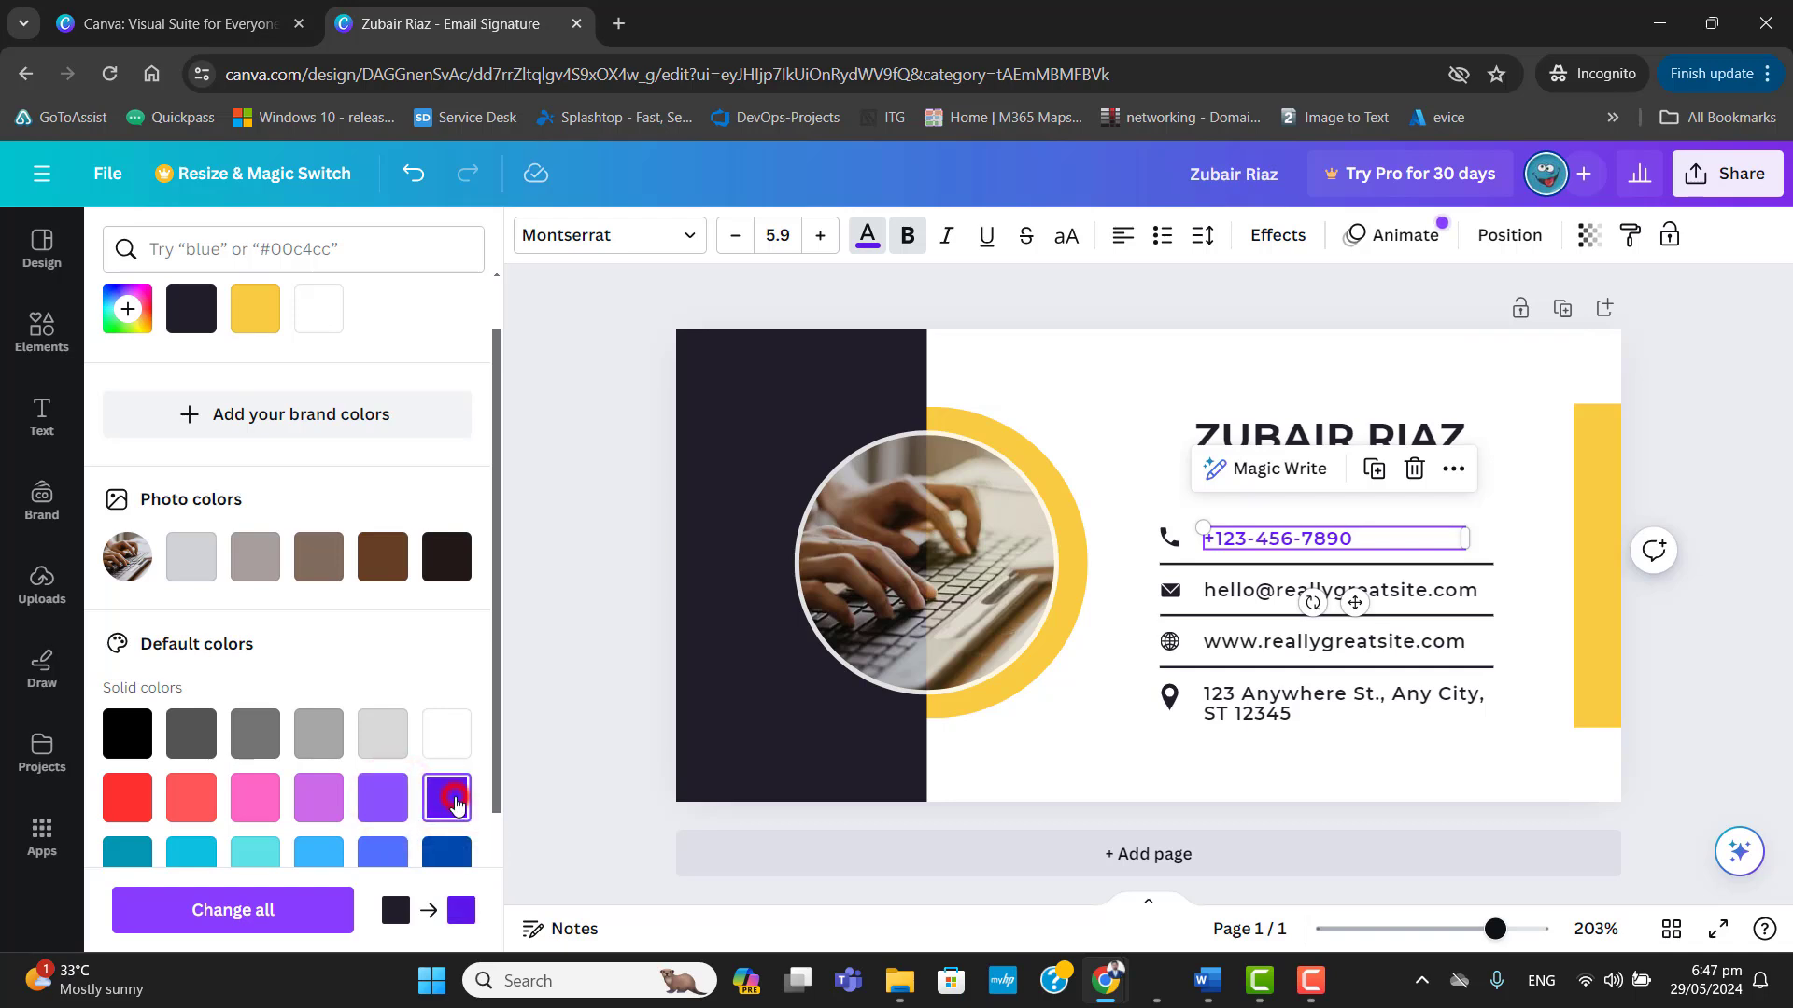
# Change the phone number's font to Open Sans.
pyautogui.click(819, 240)
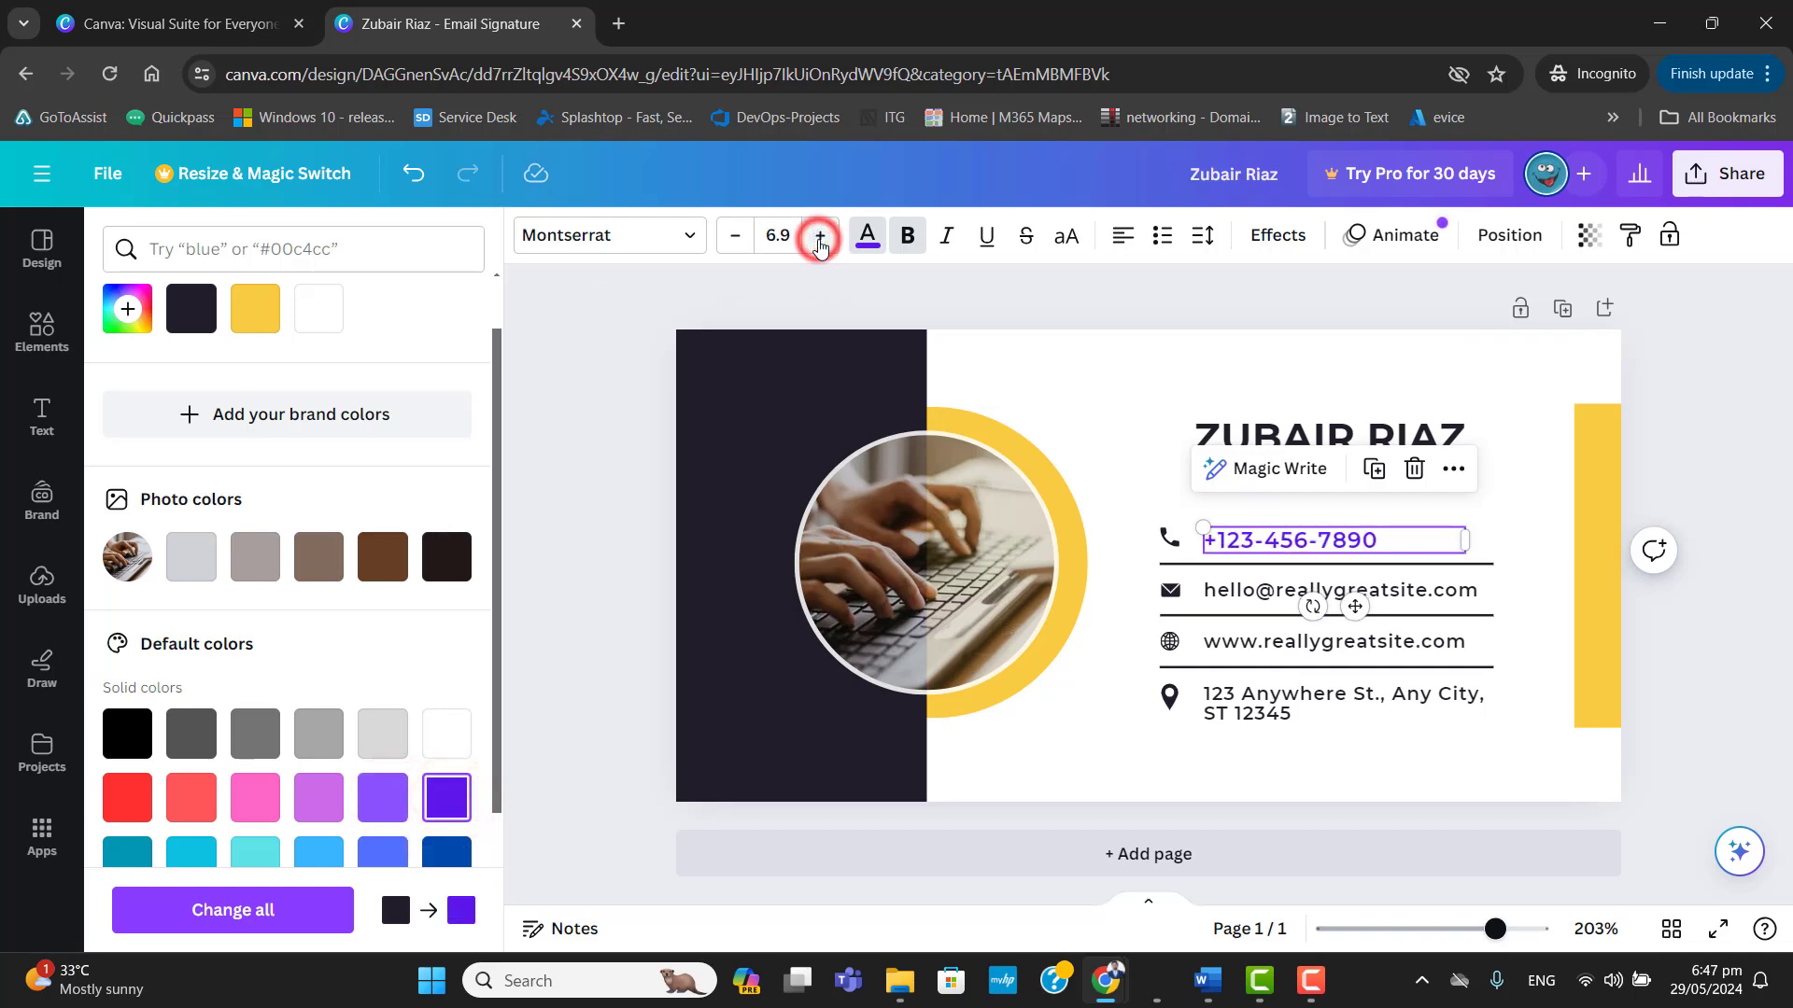
pyautogui.click(736, 243)
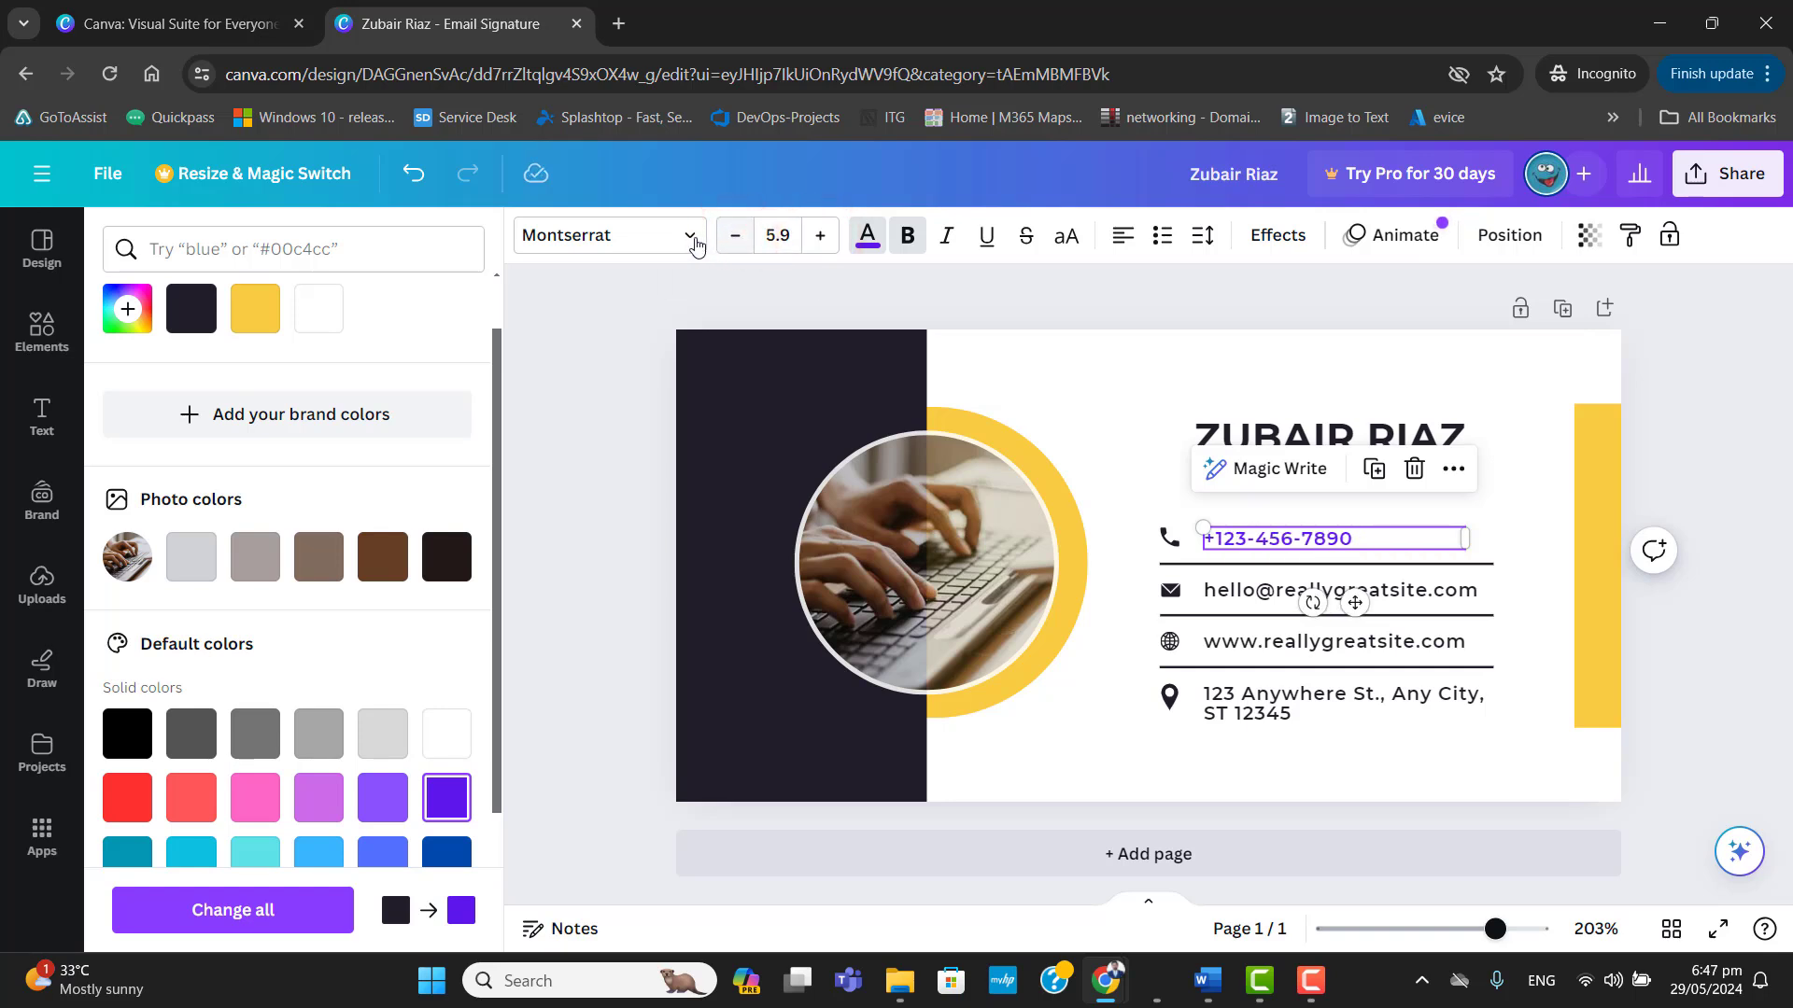
pyautogui.click(693, 240)
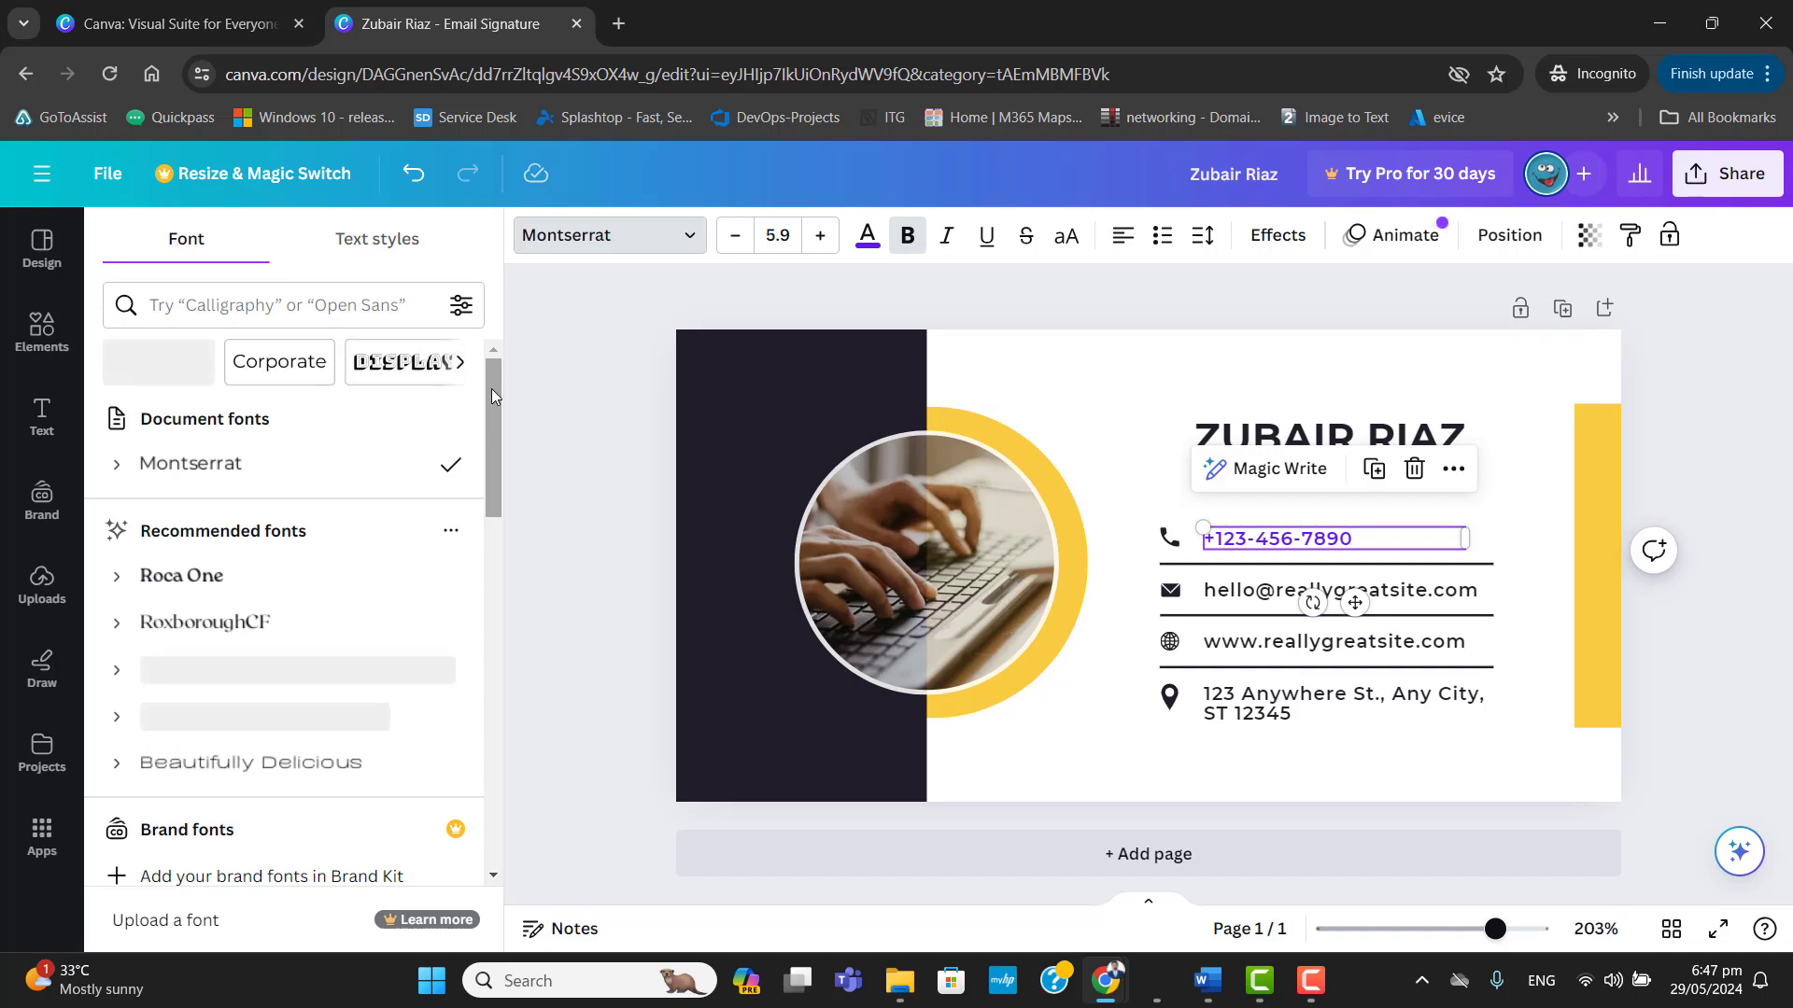
pyautogui.moveTo(491, 388); pyautogui.dragTo(488, 524)
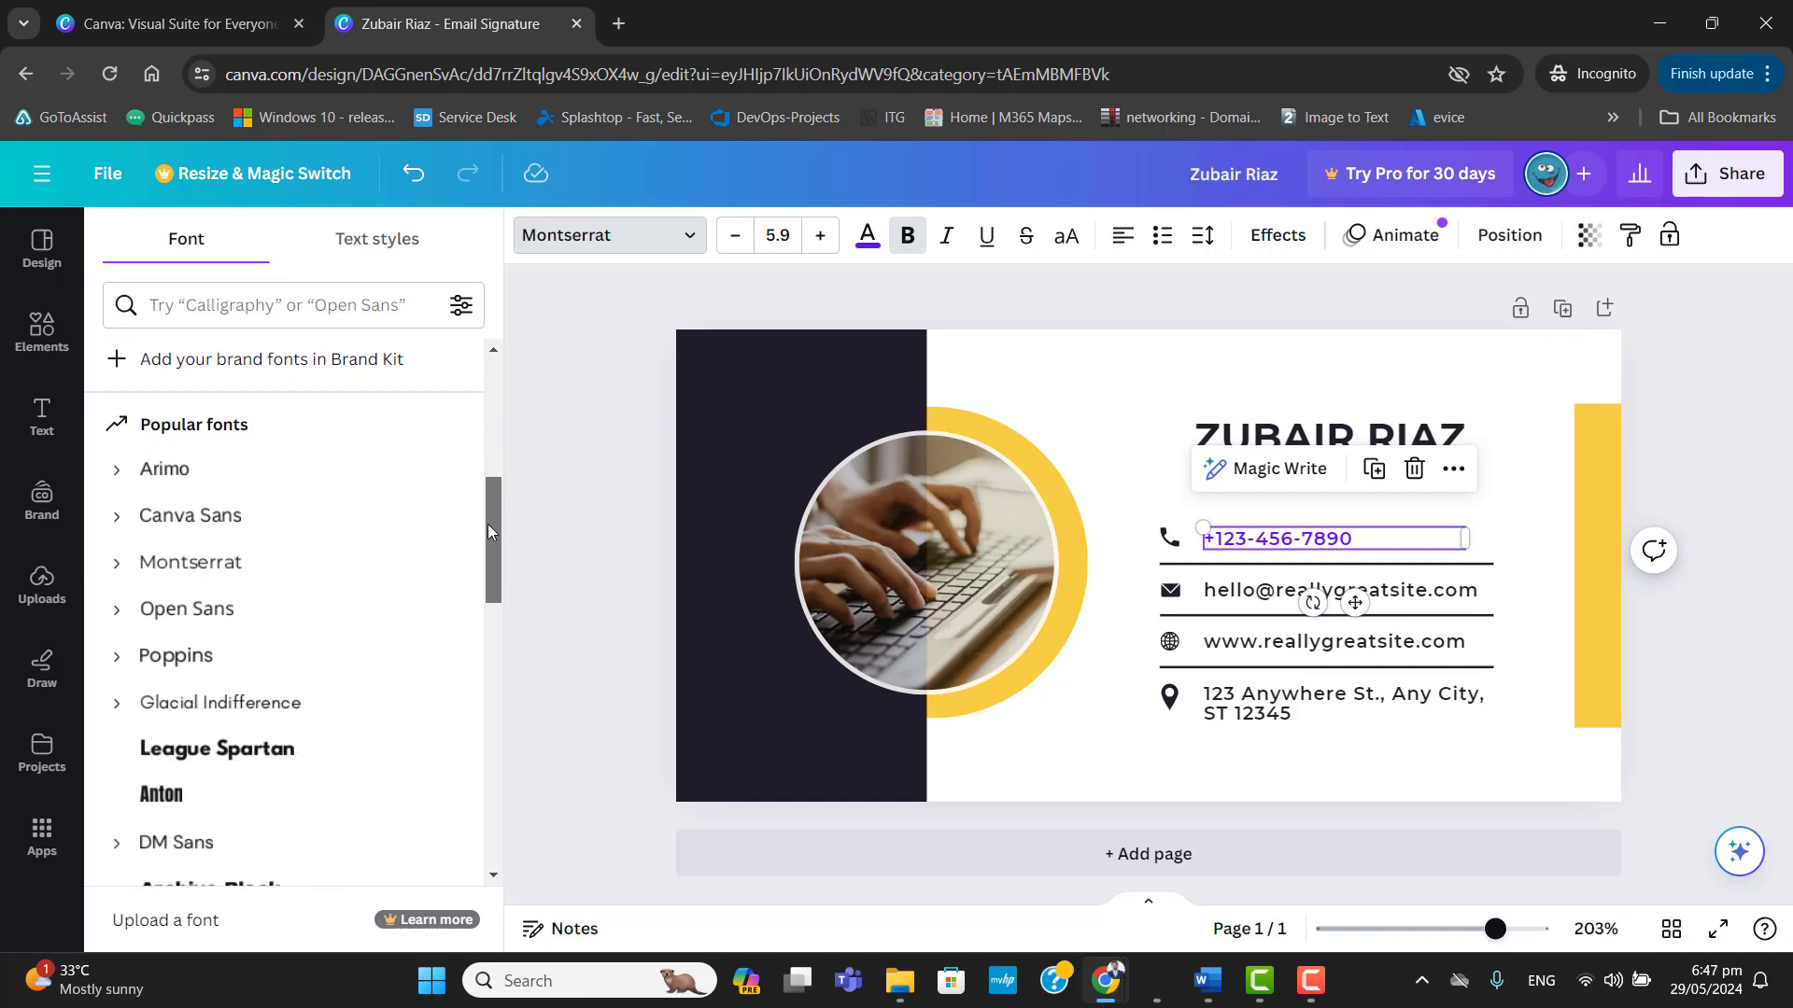
pyautogui.click(117, 516)
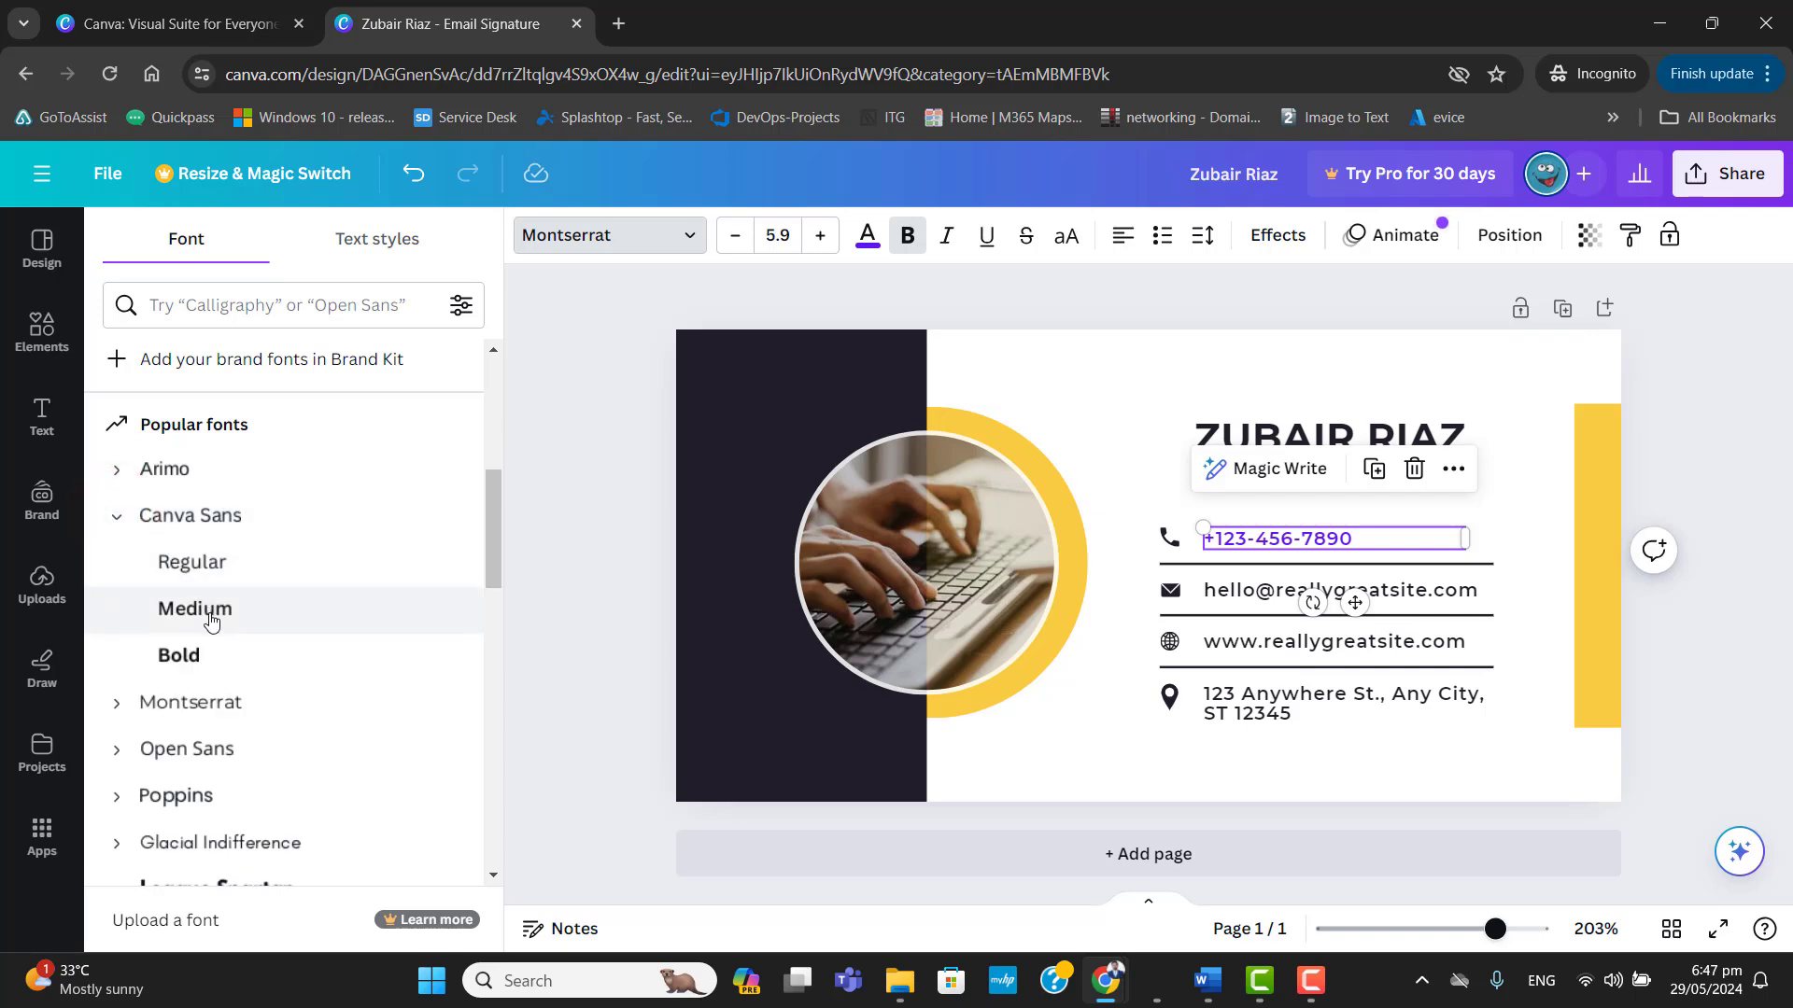
pyautogui.click(188, 747)
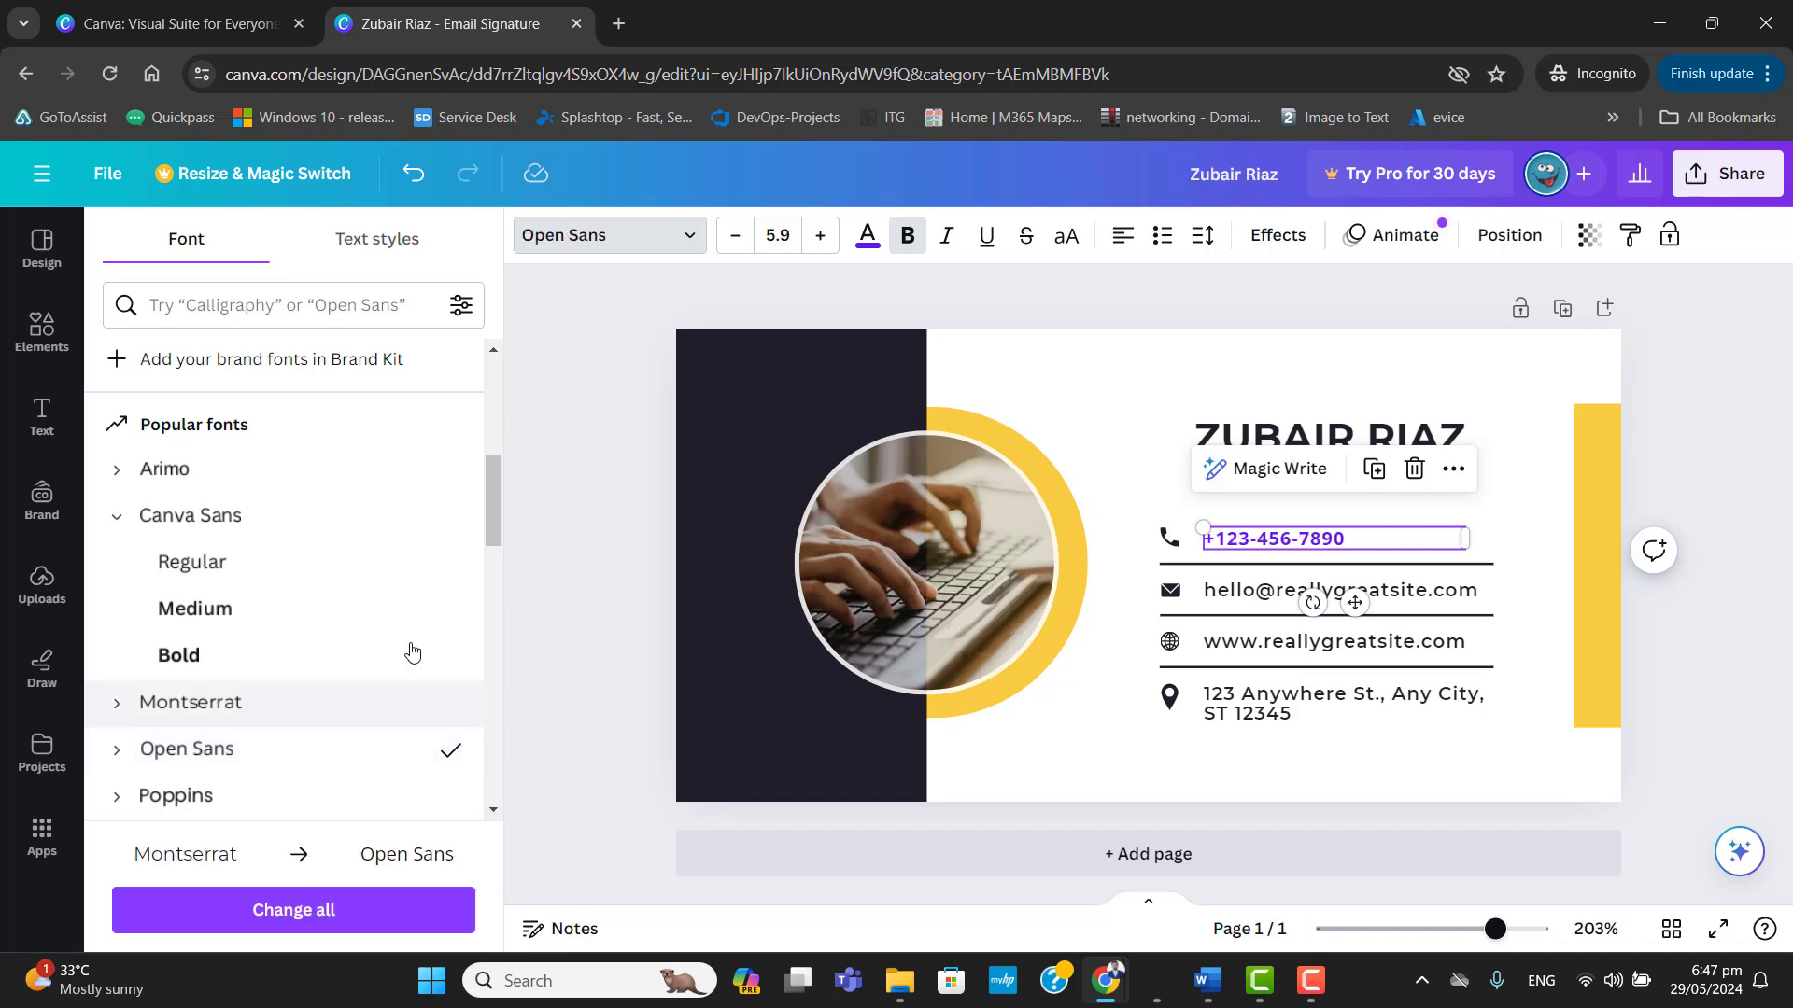
pyautogui.click(1365, 554)
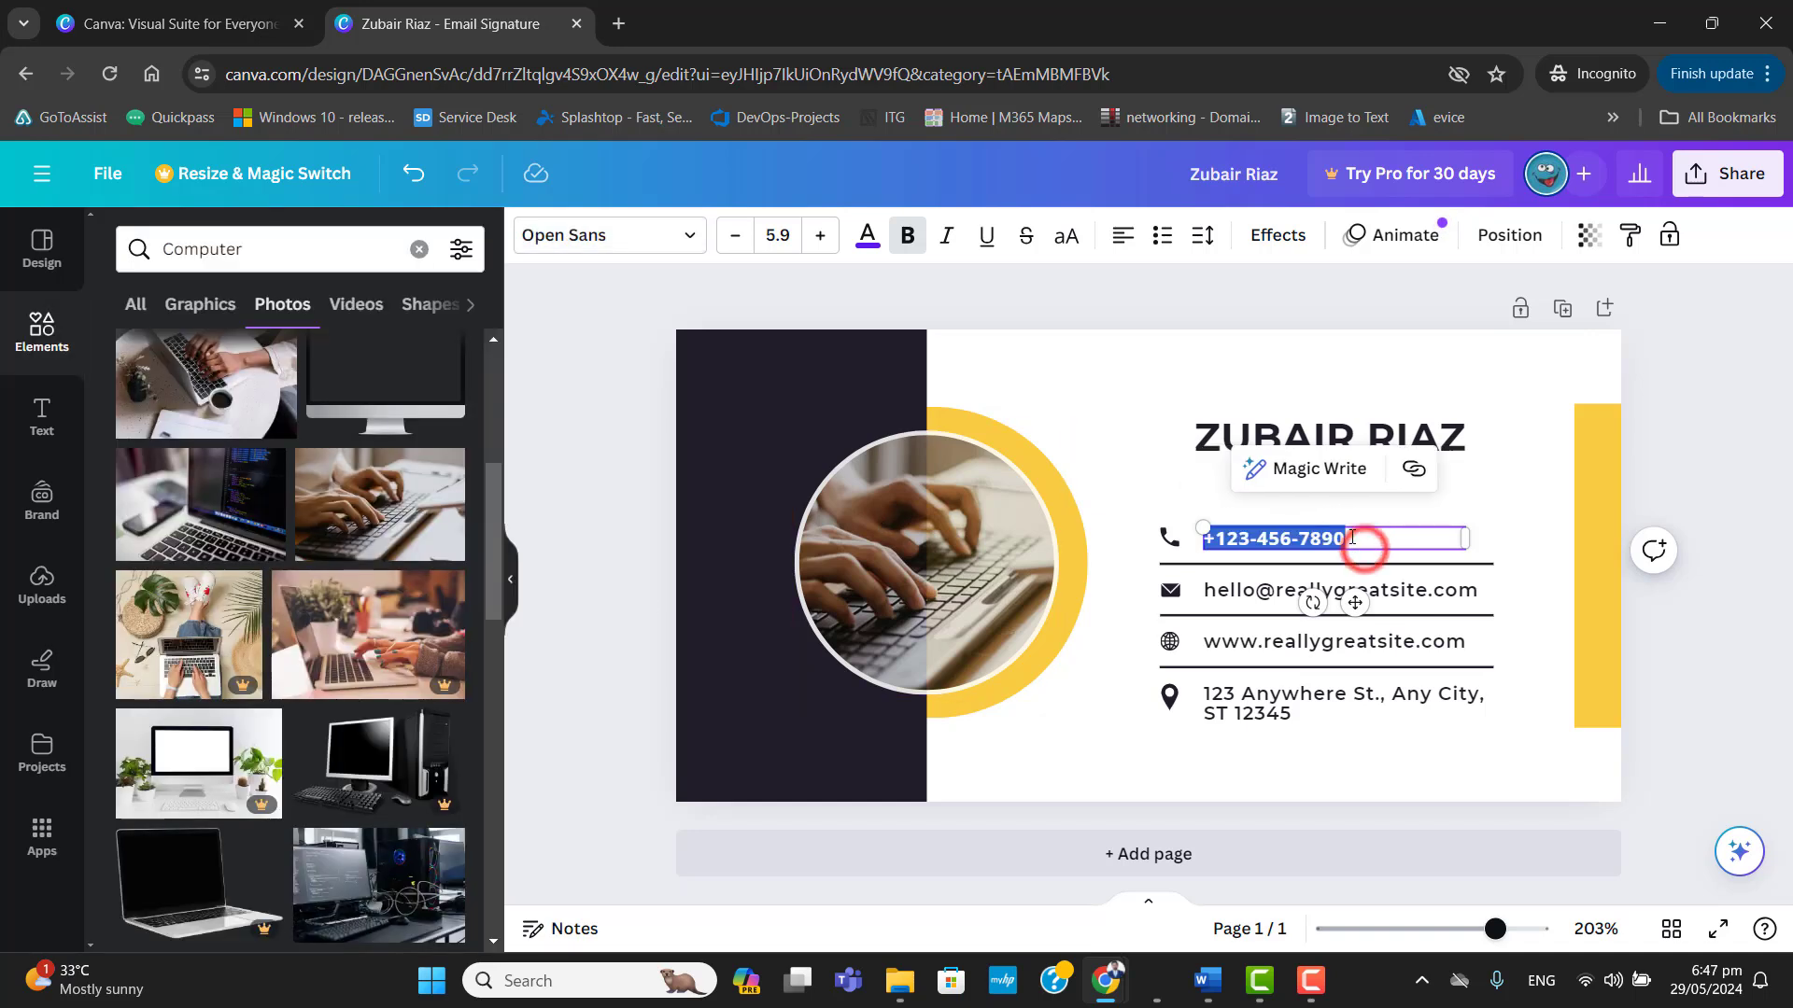
pyautogui.click(1363, 532)
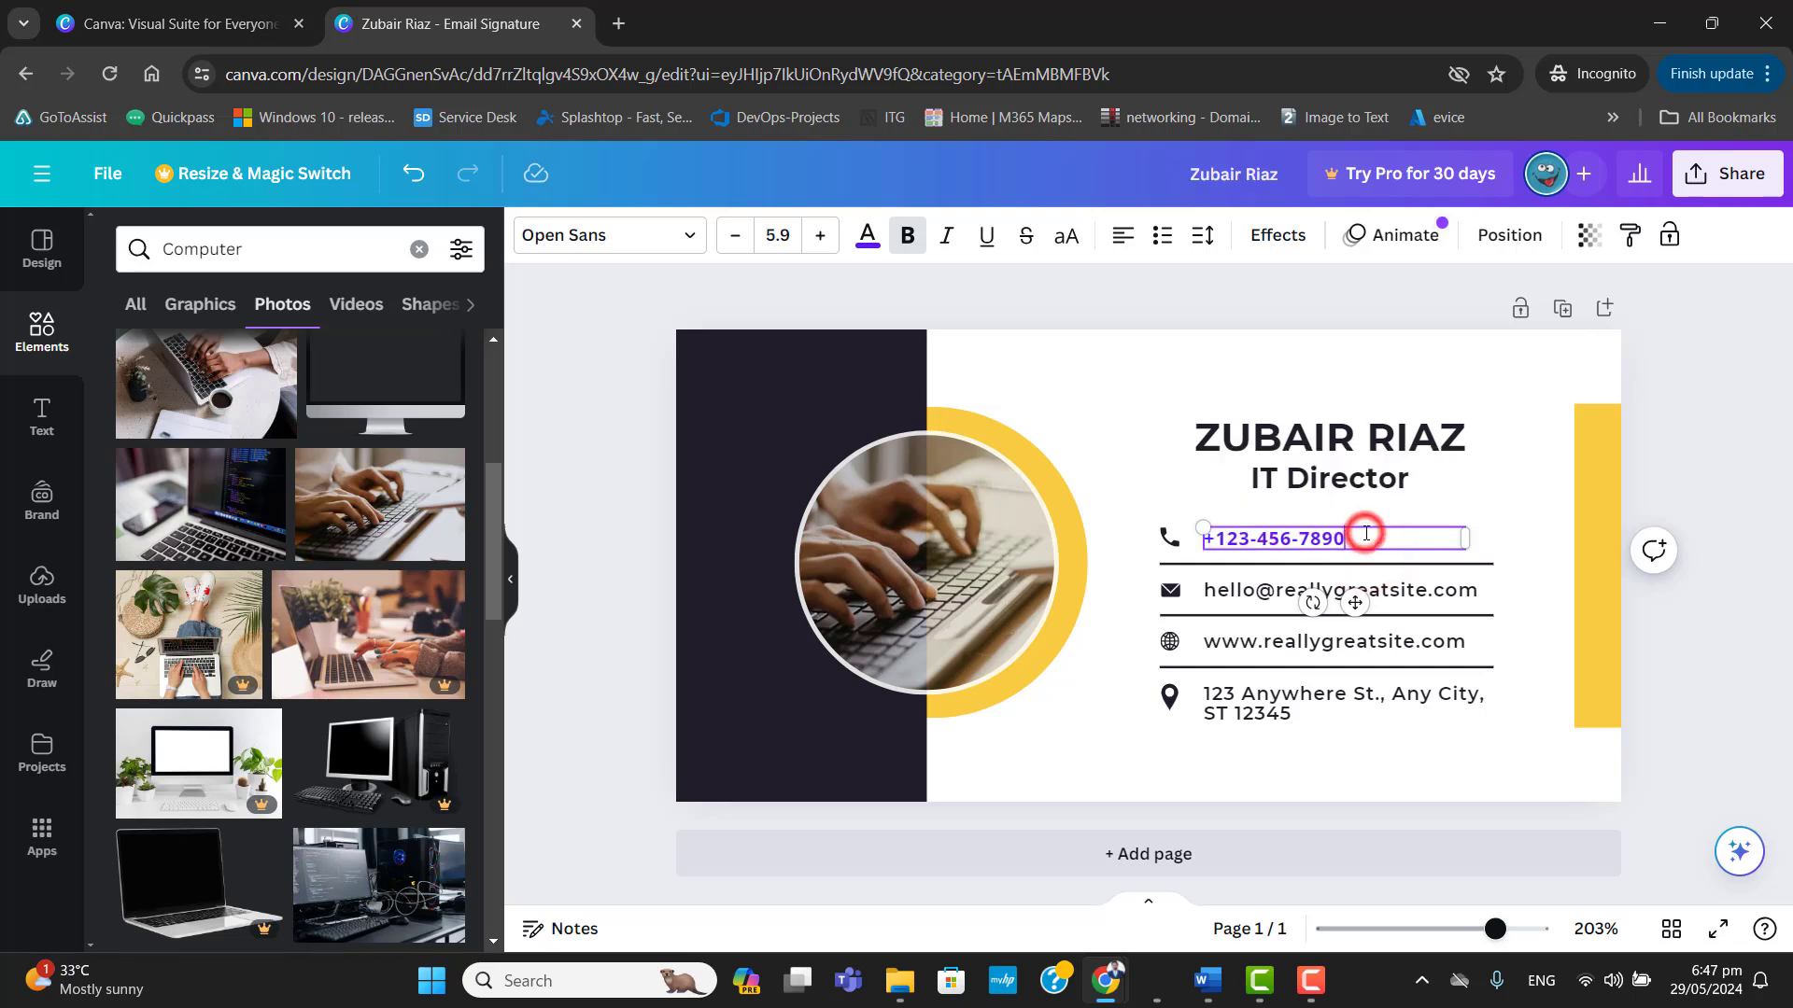
pyautogui.click(1260, 516)
pyautogui.click(1699, 882)
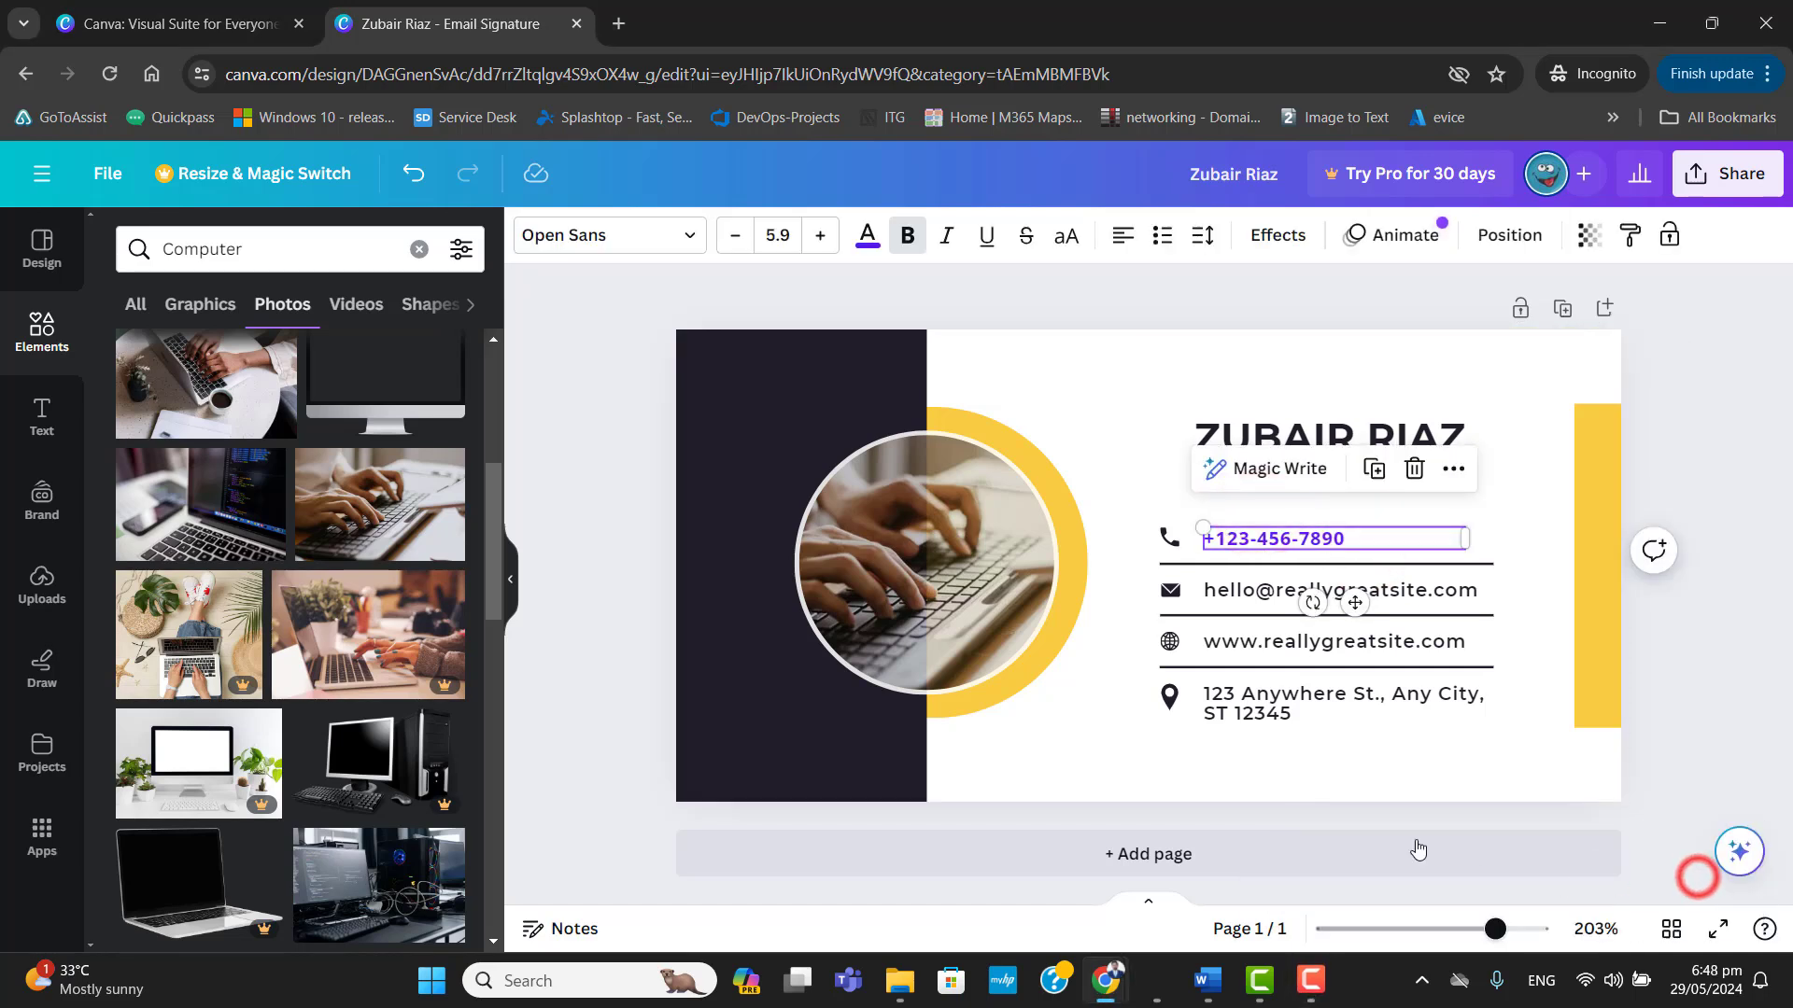
# Set the font of the e-mail address line to Open Sans.
pyautogui.click(1231, 591)
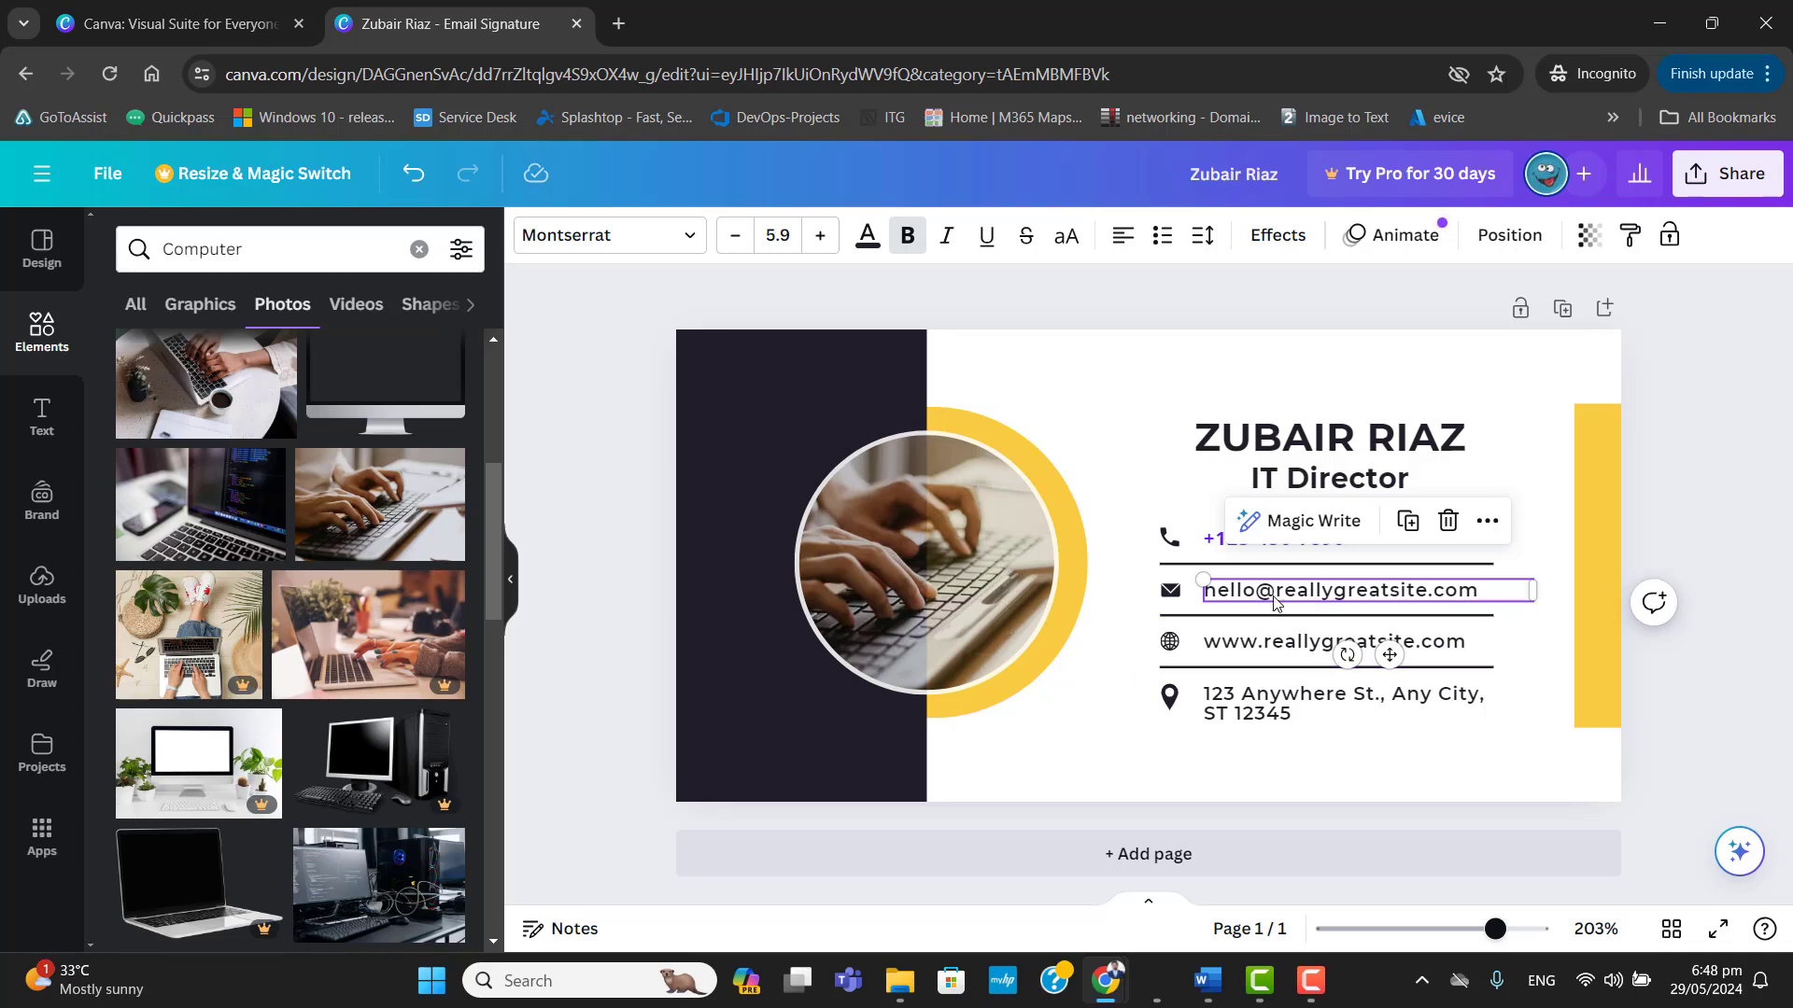
pyautogui.click(689, 243)
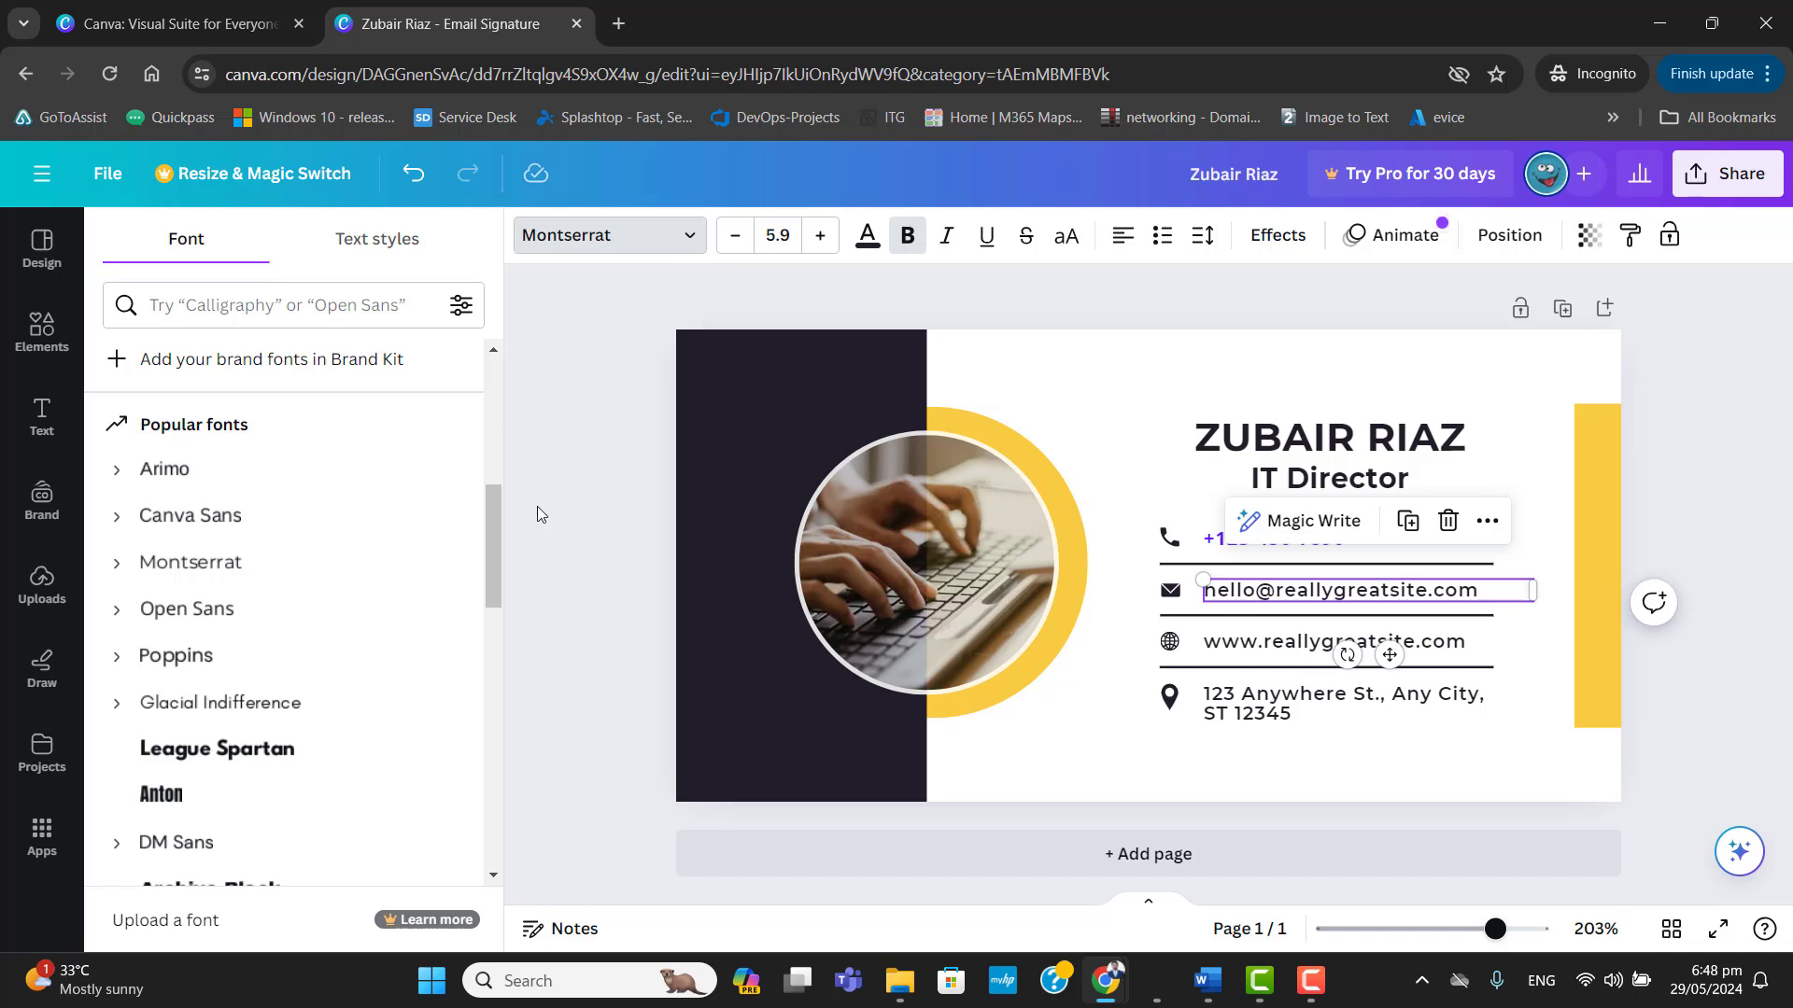
pyautogui.moveTo(493, 545); pyautogui.dragTo(493, 417)
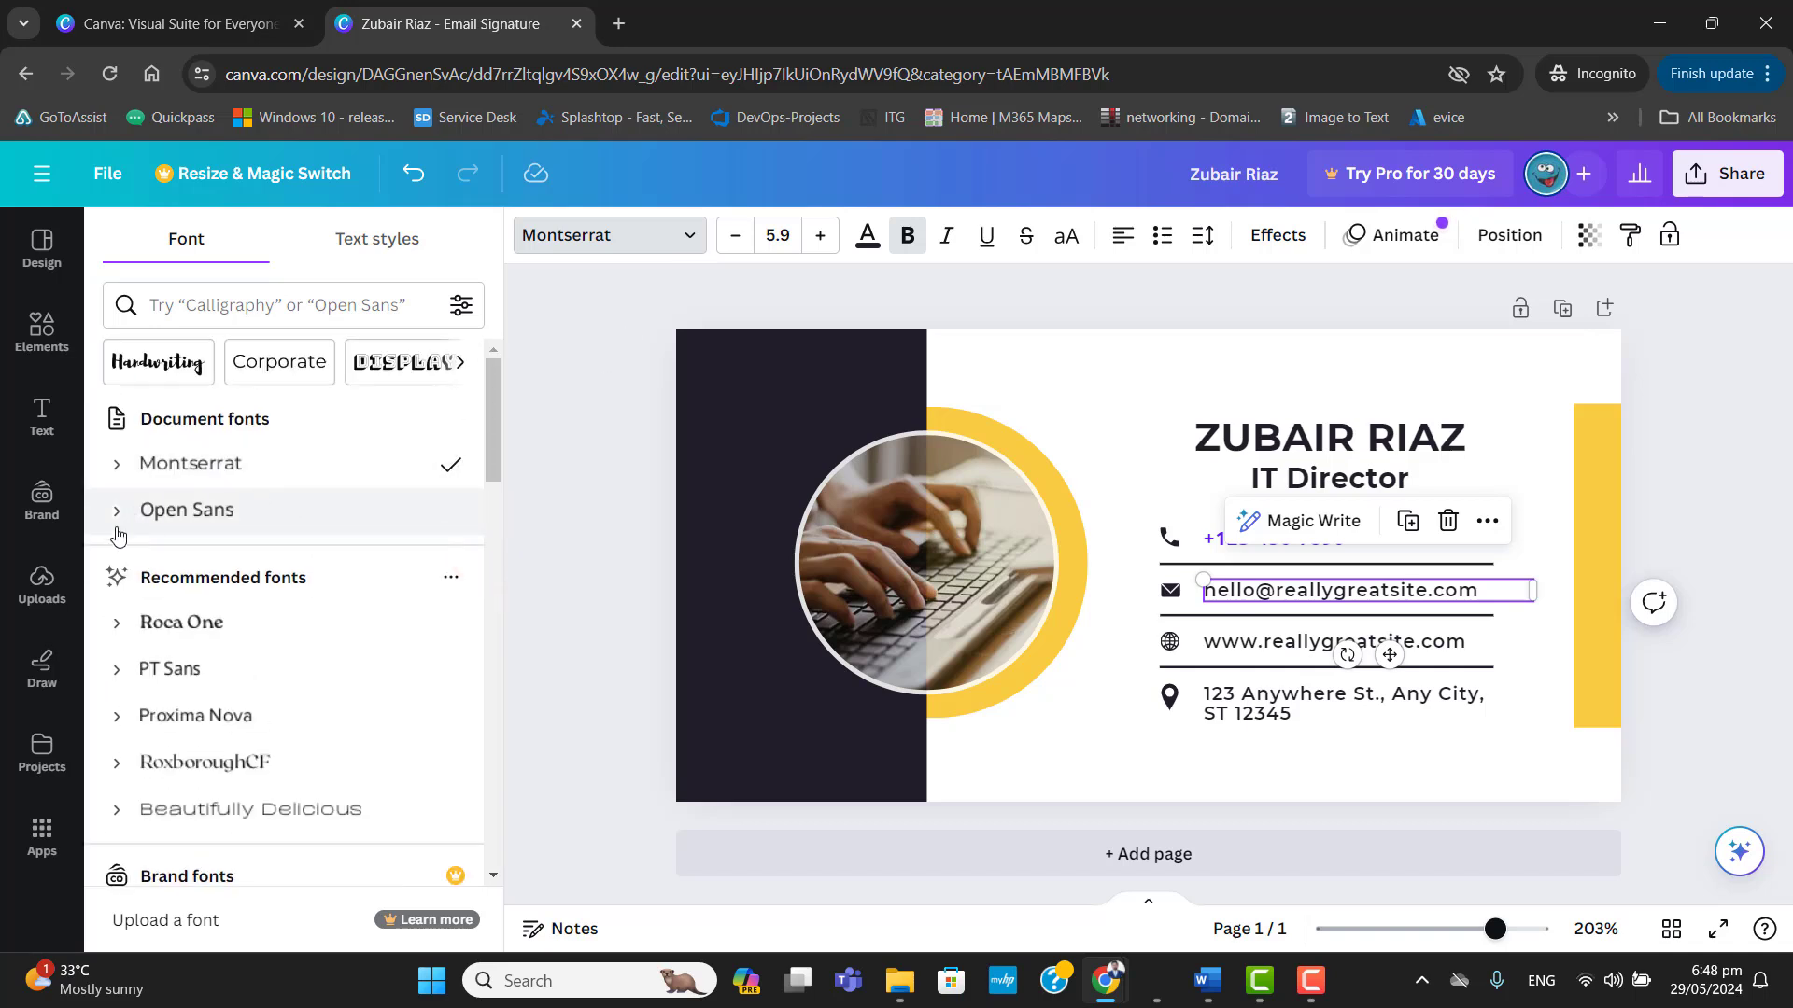
pyautogui.click(216, 513)
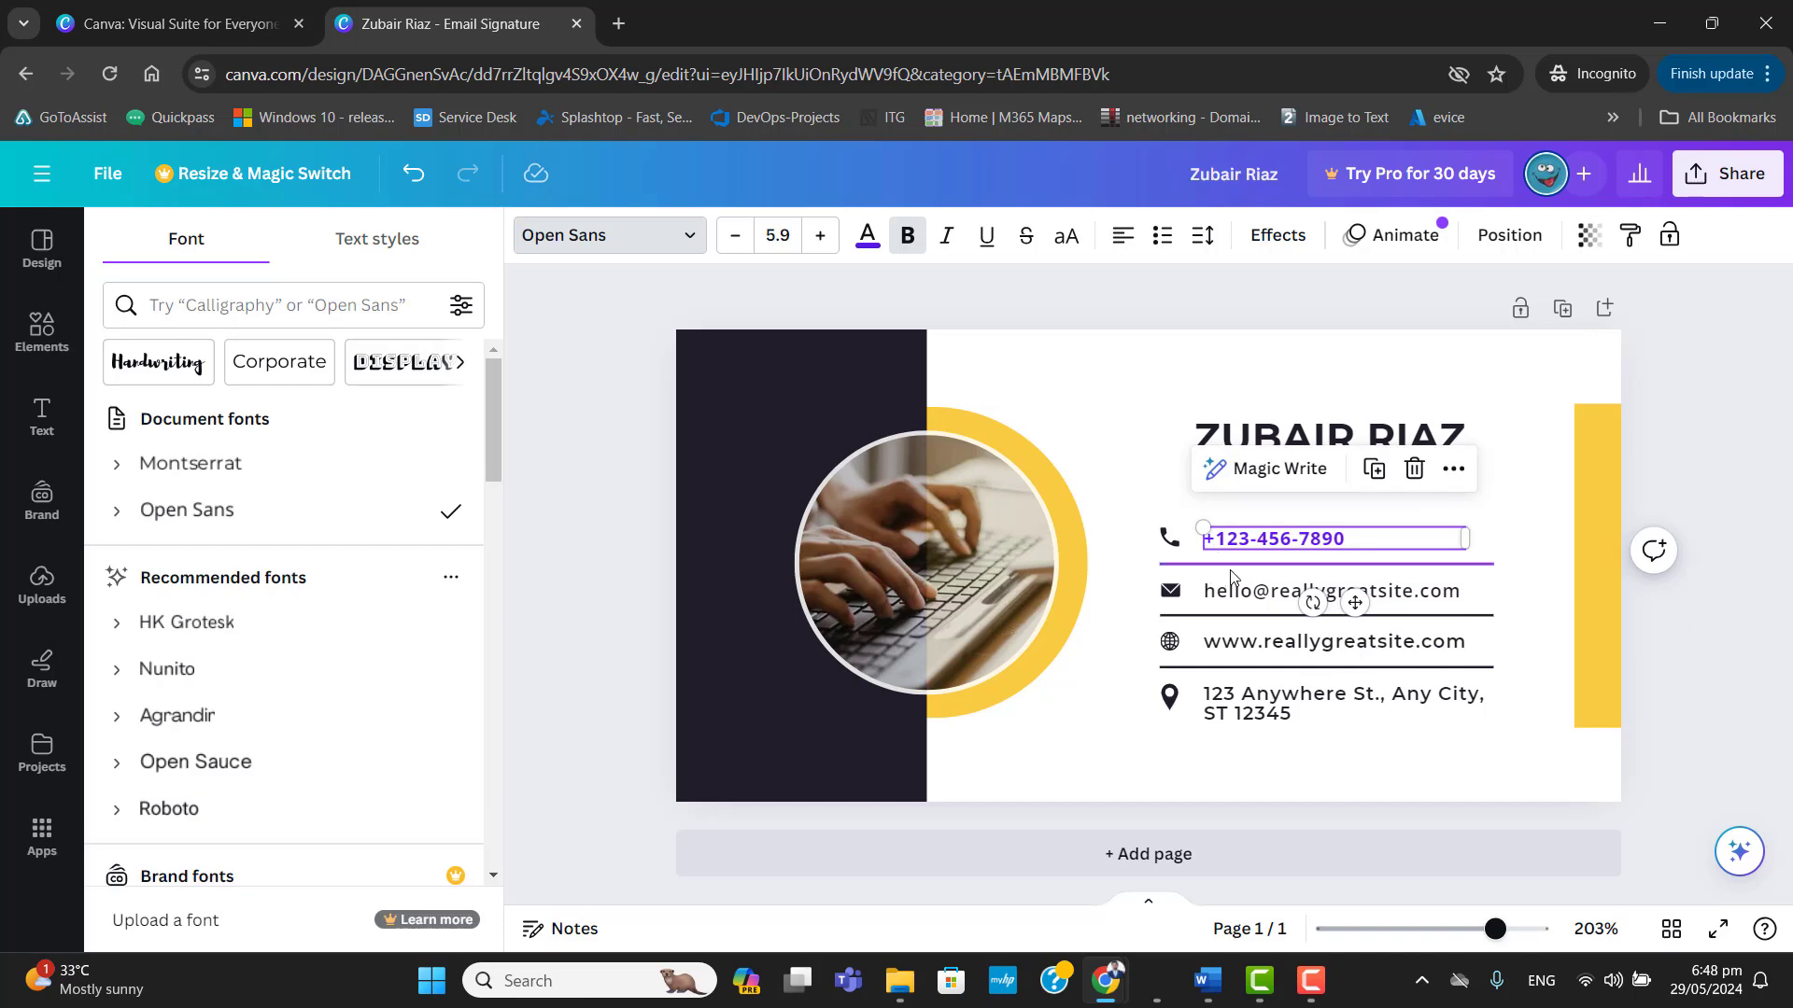
# Recolour the e-mail address line with the same dark violet as the phone number.
pyautogui.click(1238, 591)
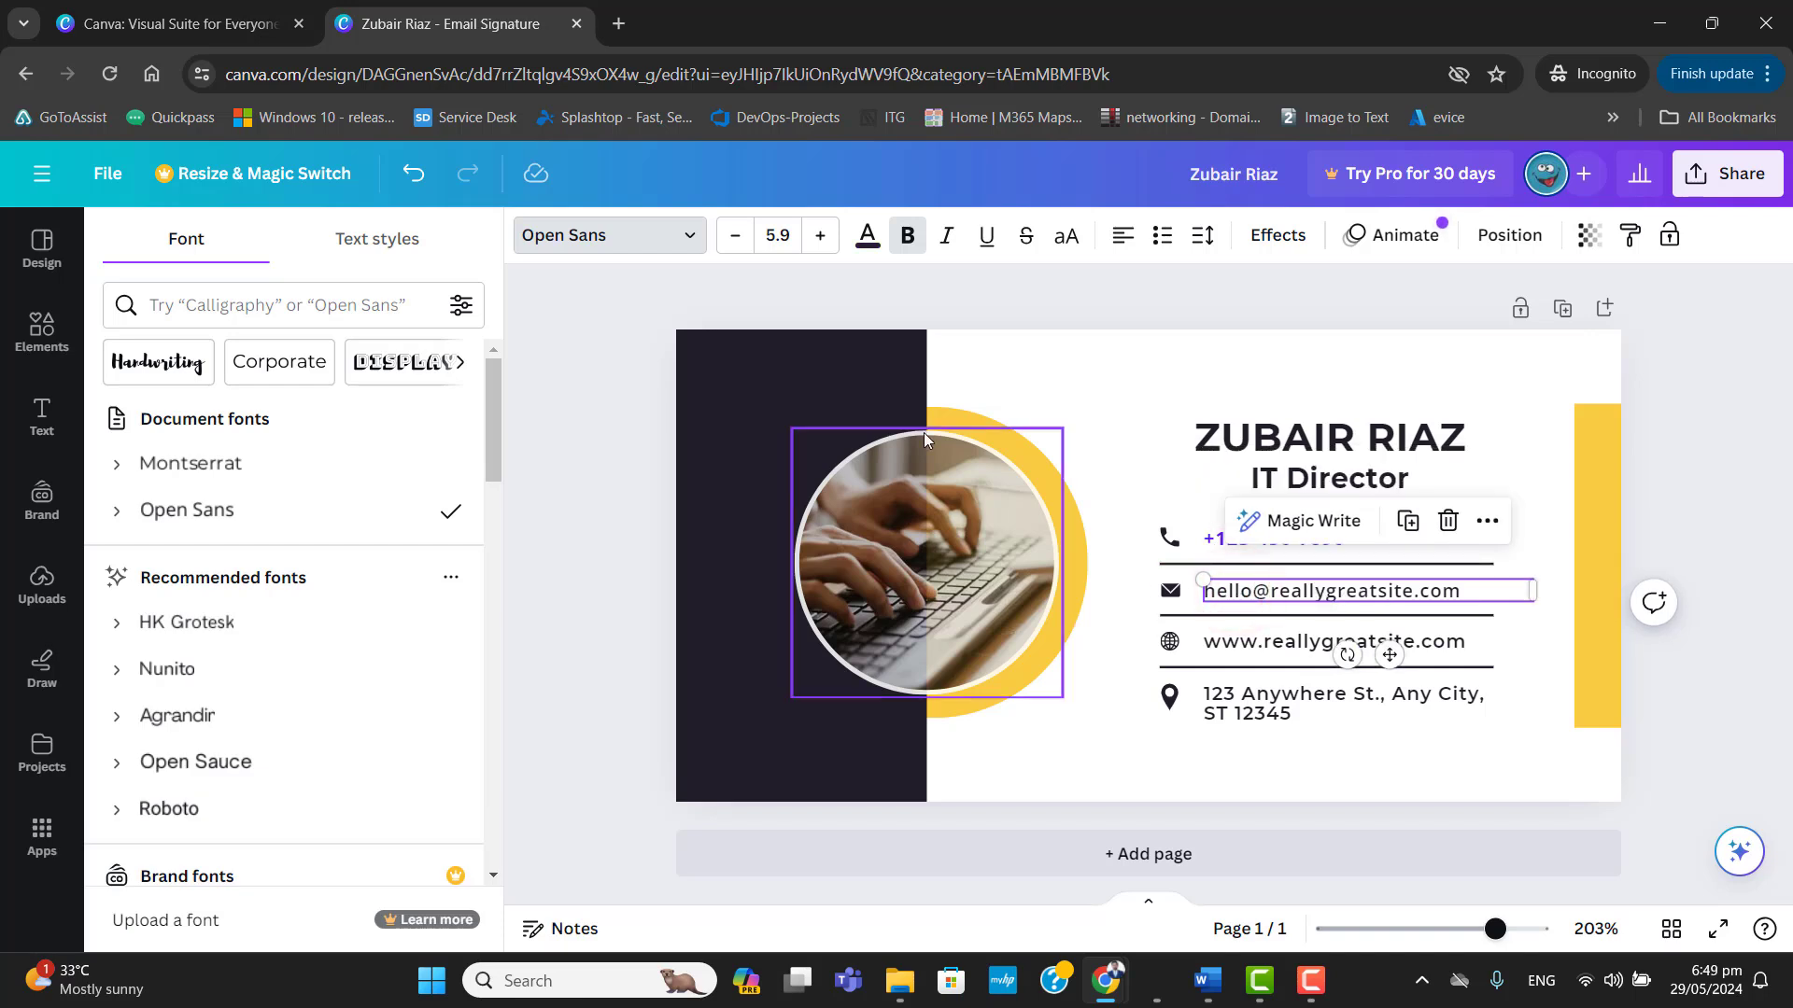
pyautogui.click(867, 241)
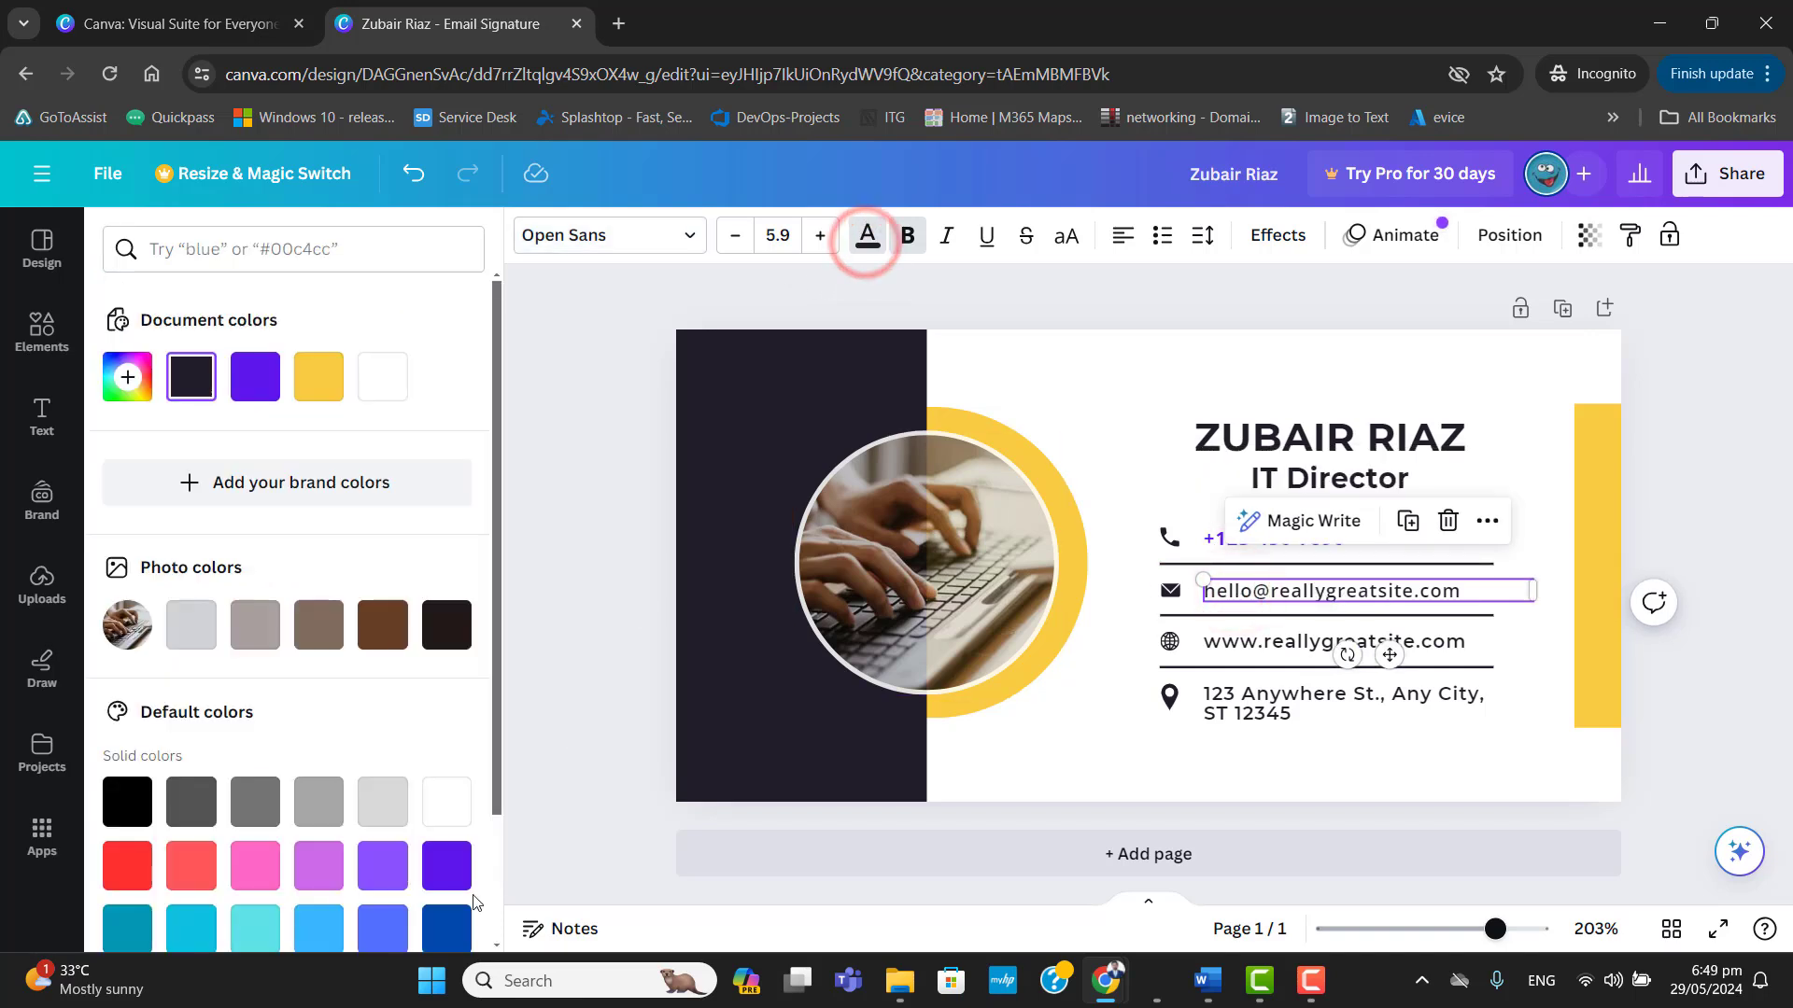
pyautogui.click(448, 864)
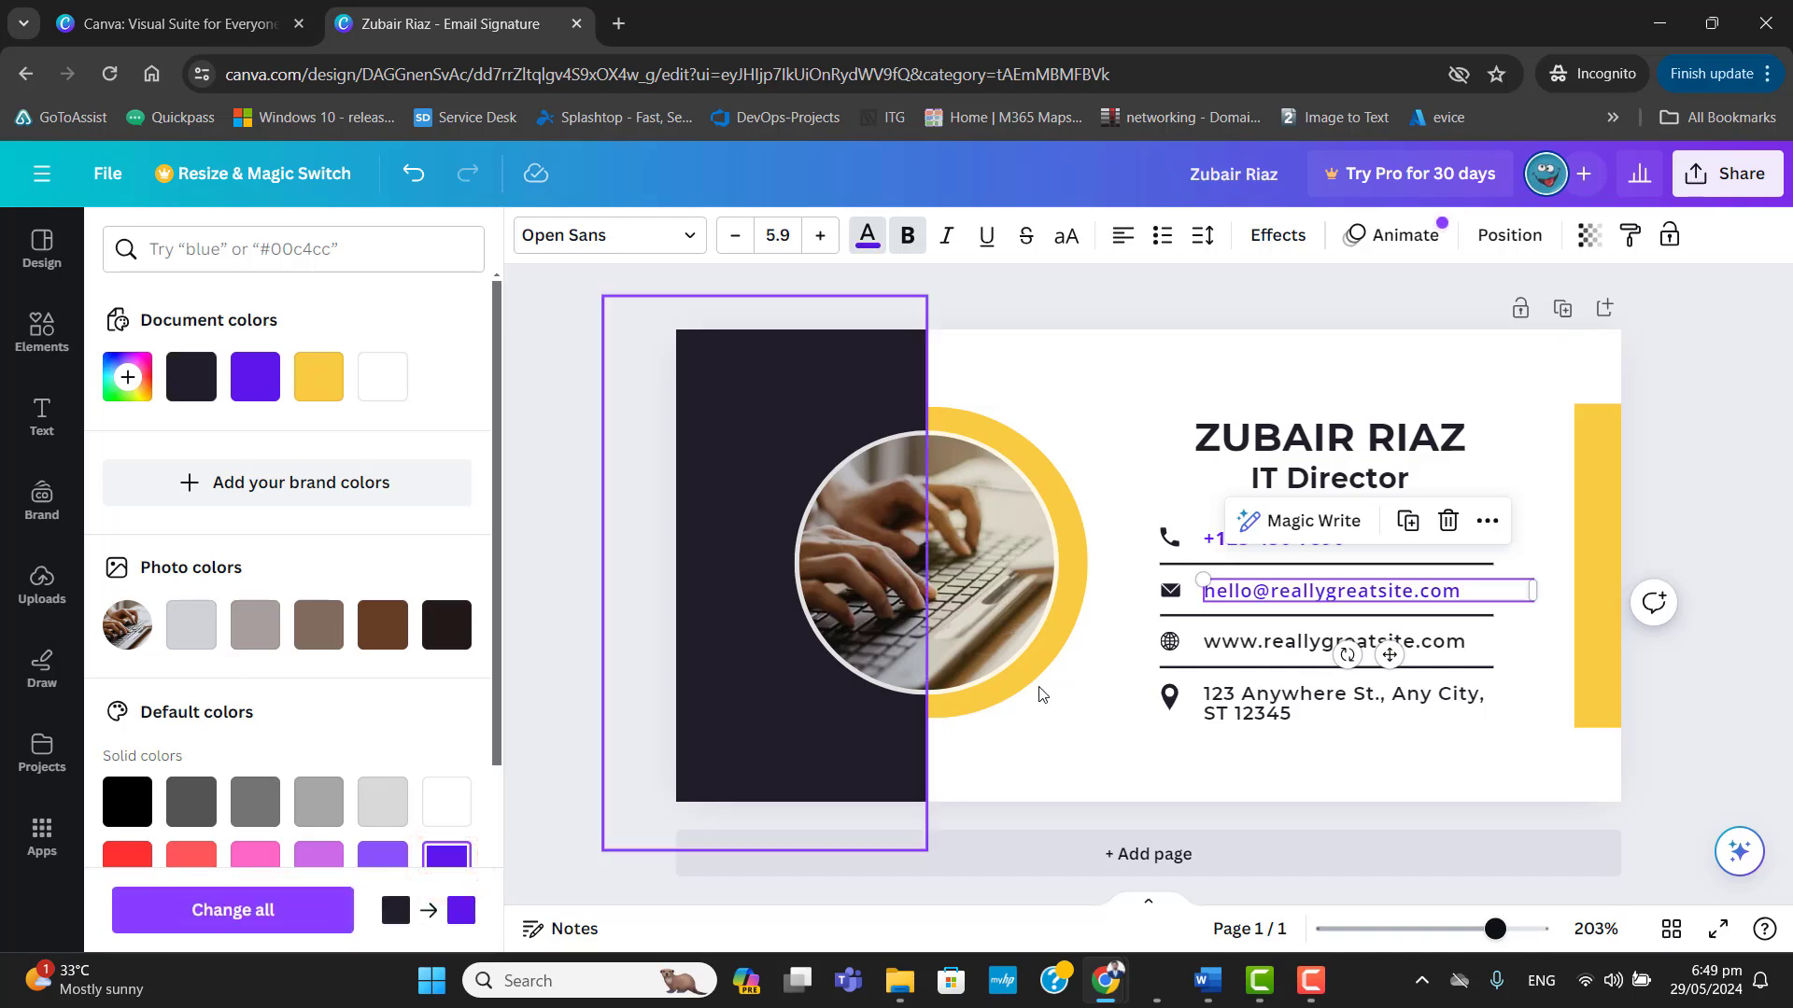
pyautogui.click(1392, 597)
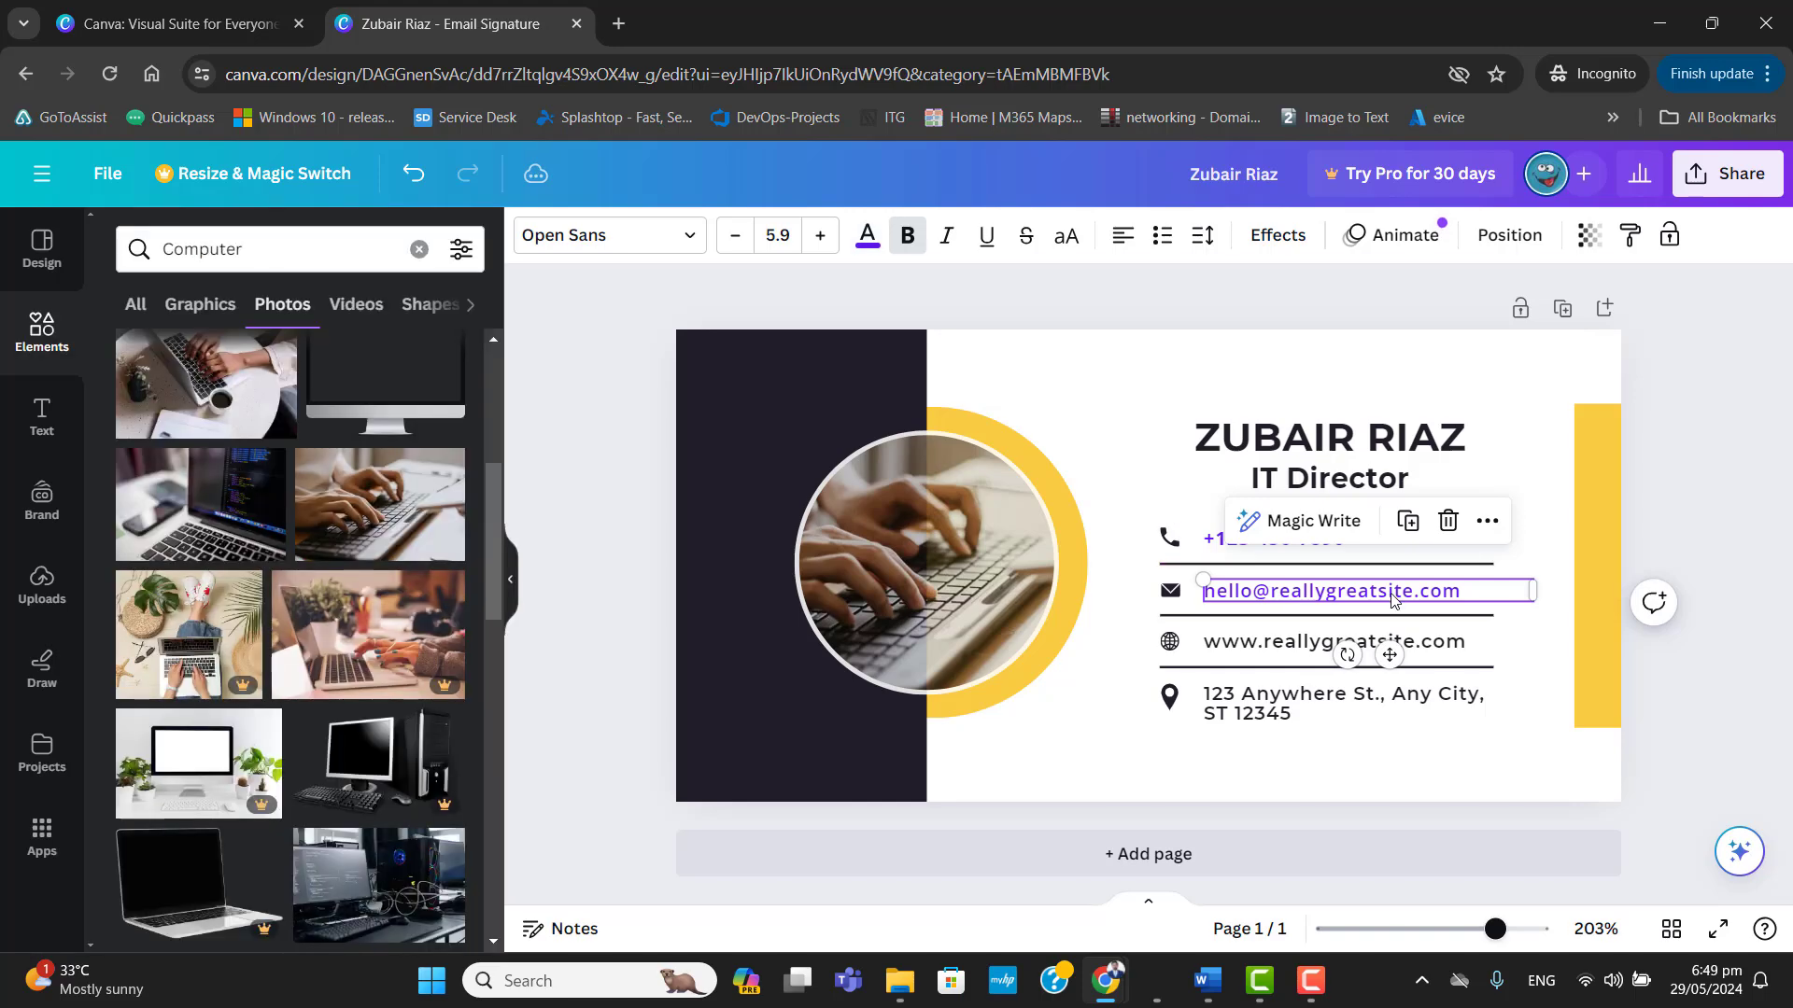
# Set the website line's font to Open Sans and replace Montserrat with it across the whole design.
pyautogui.click(610, 234)
pyautogui.click(1232, 642)
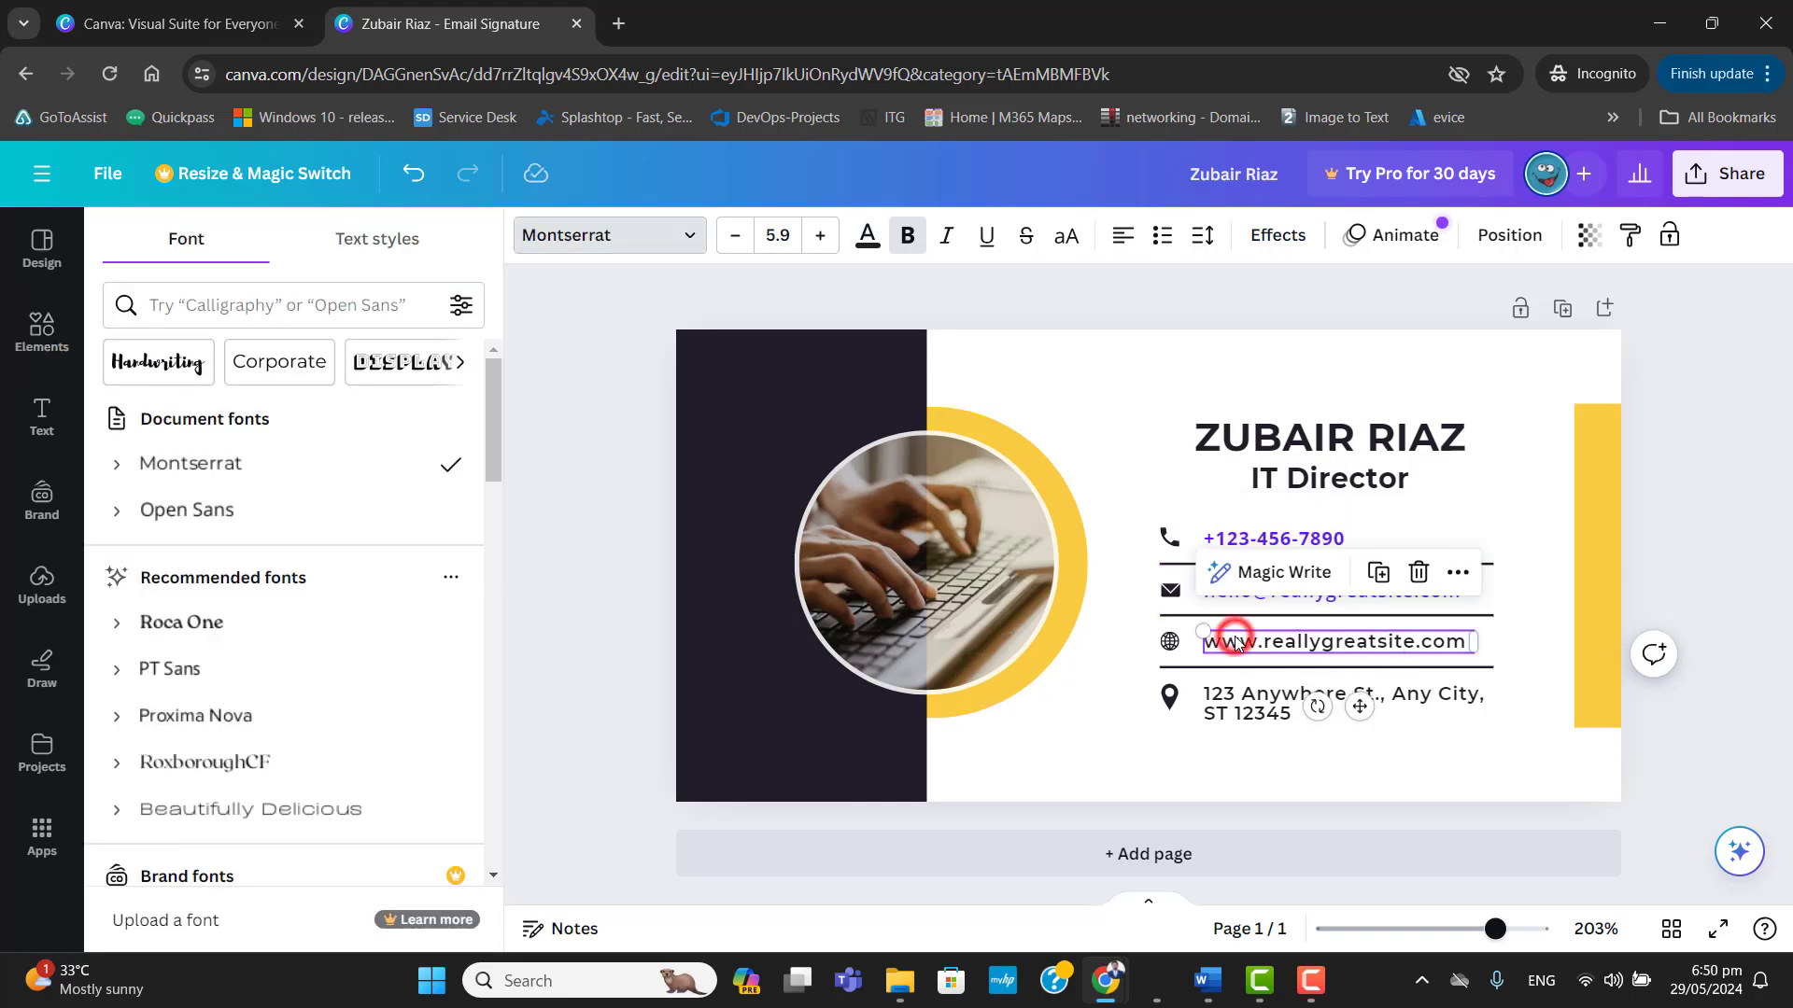
pyautogui.click(315, 530)
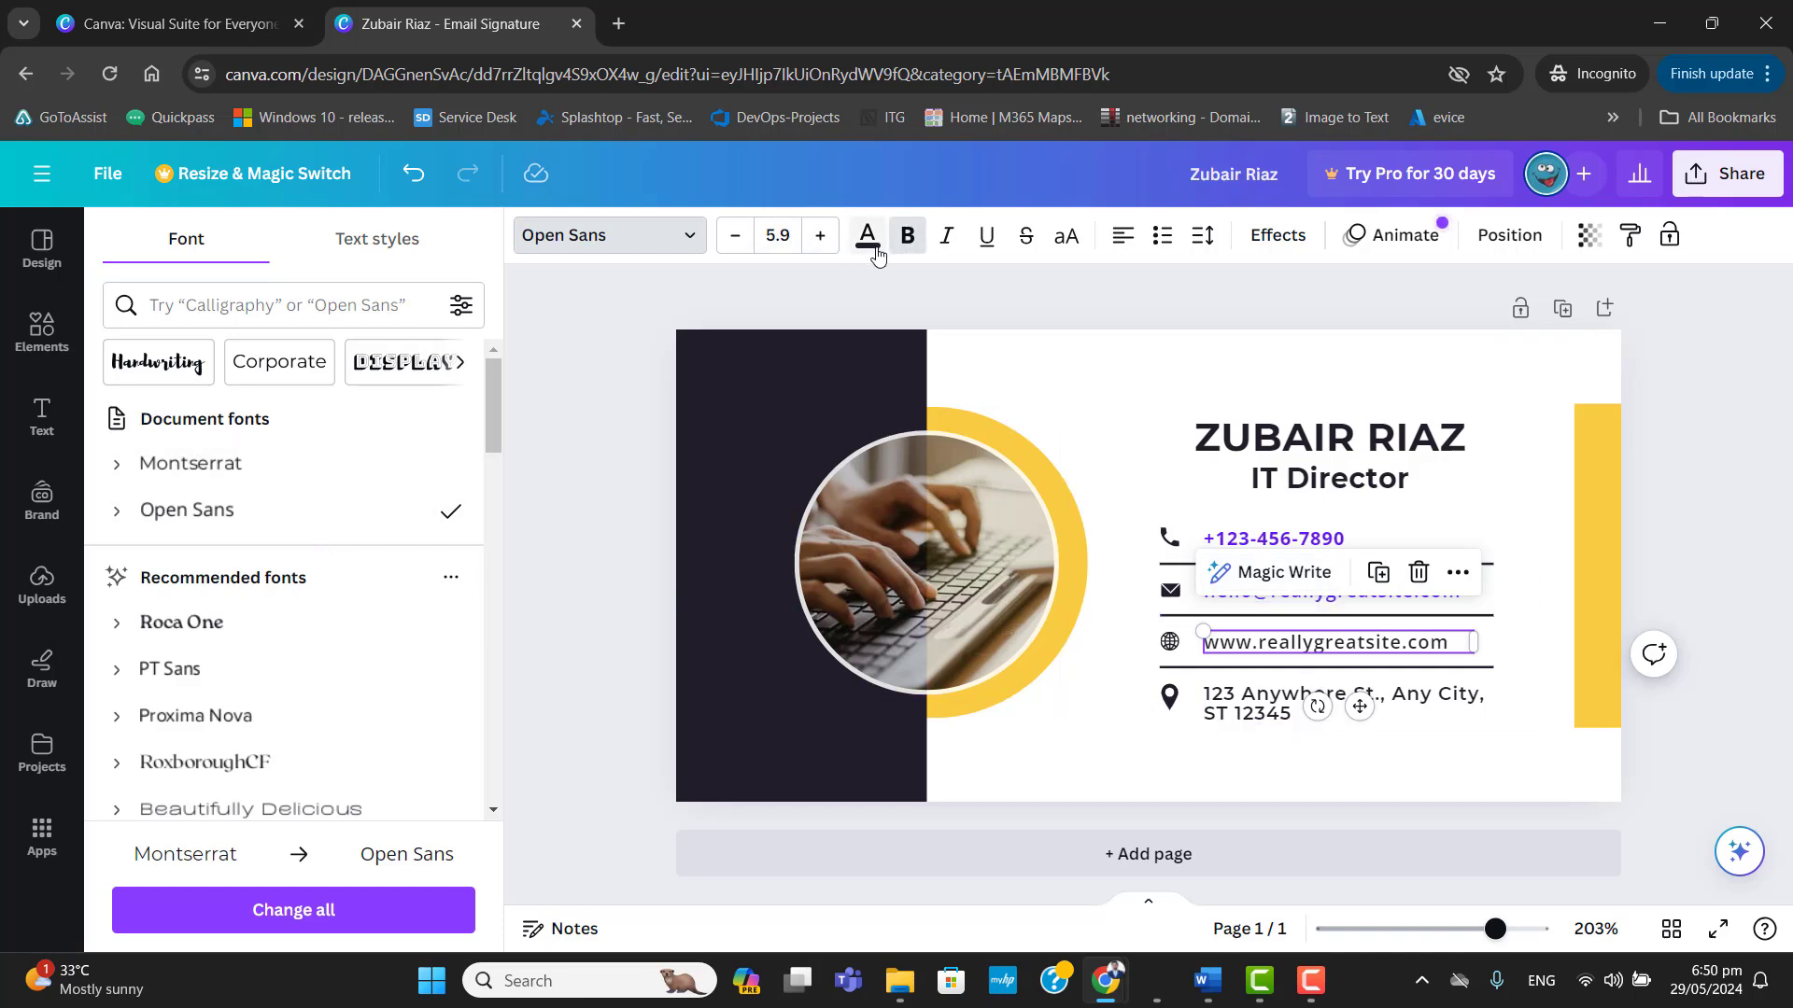
pyautogui.click(324, 911)
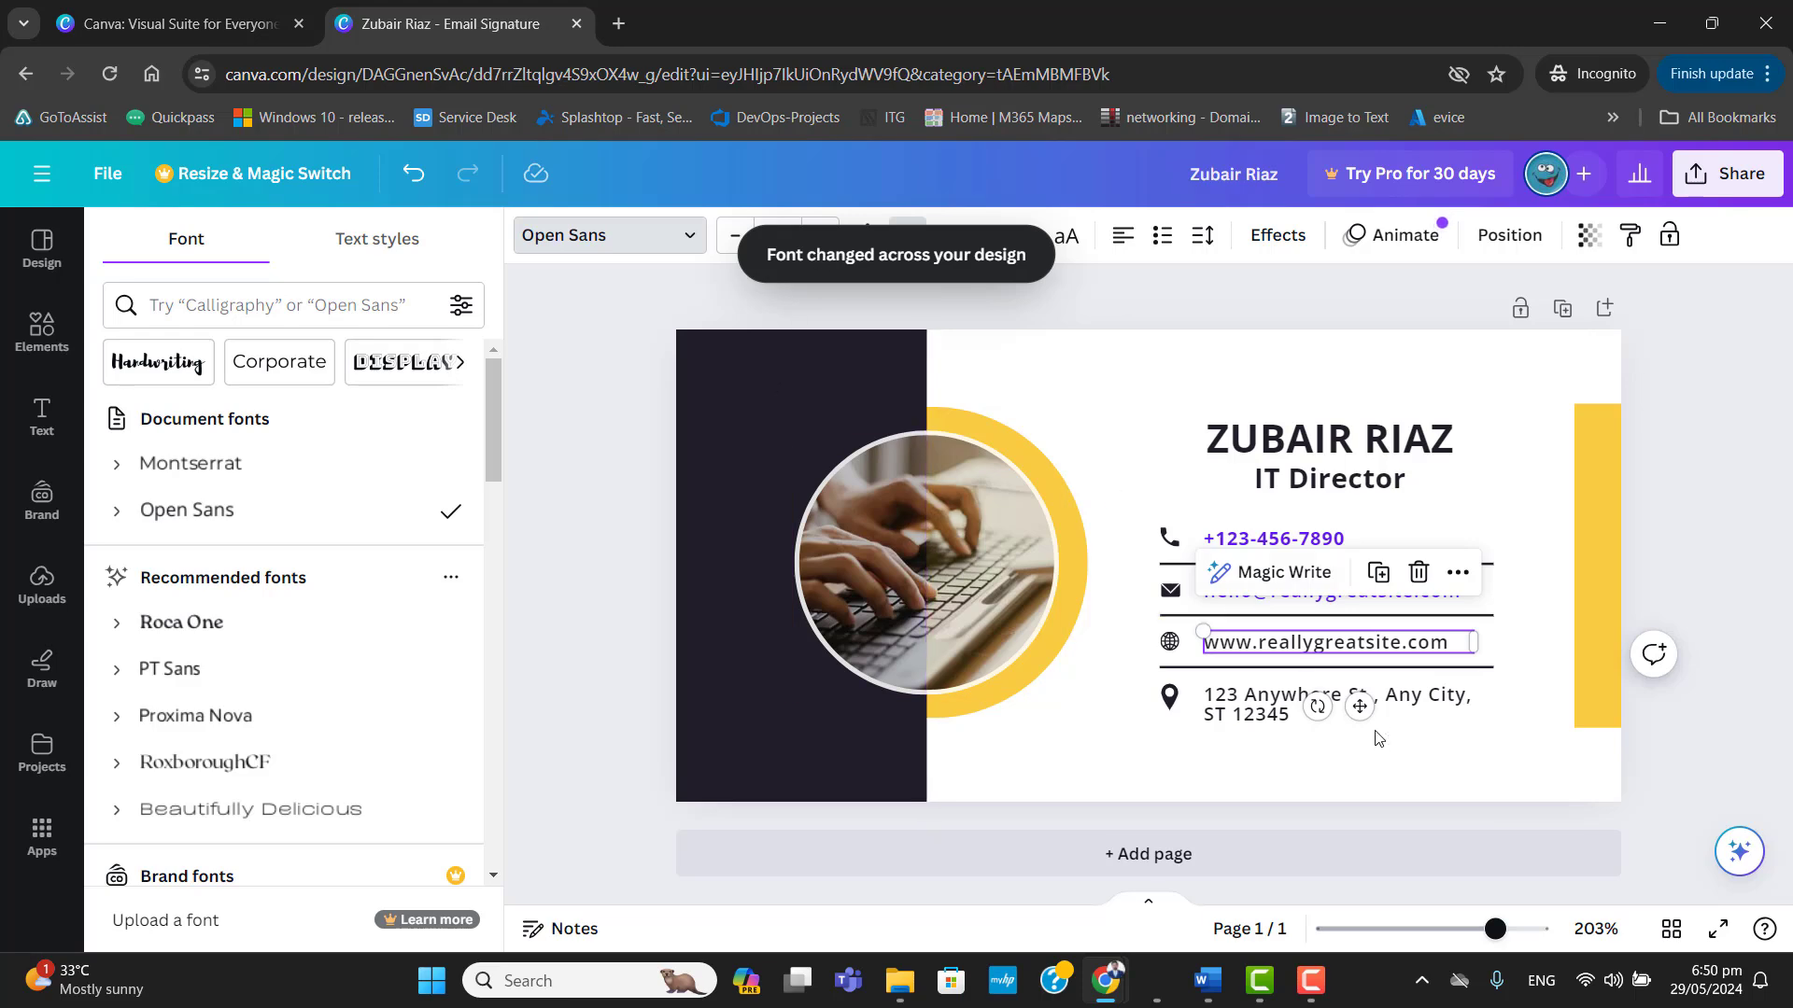
pyautogui.click(1522, 645)
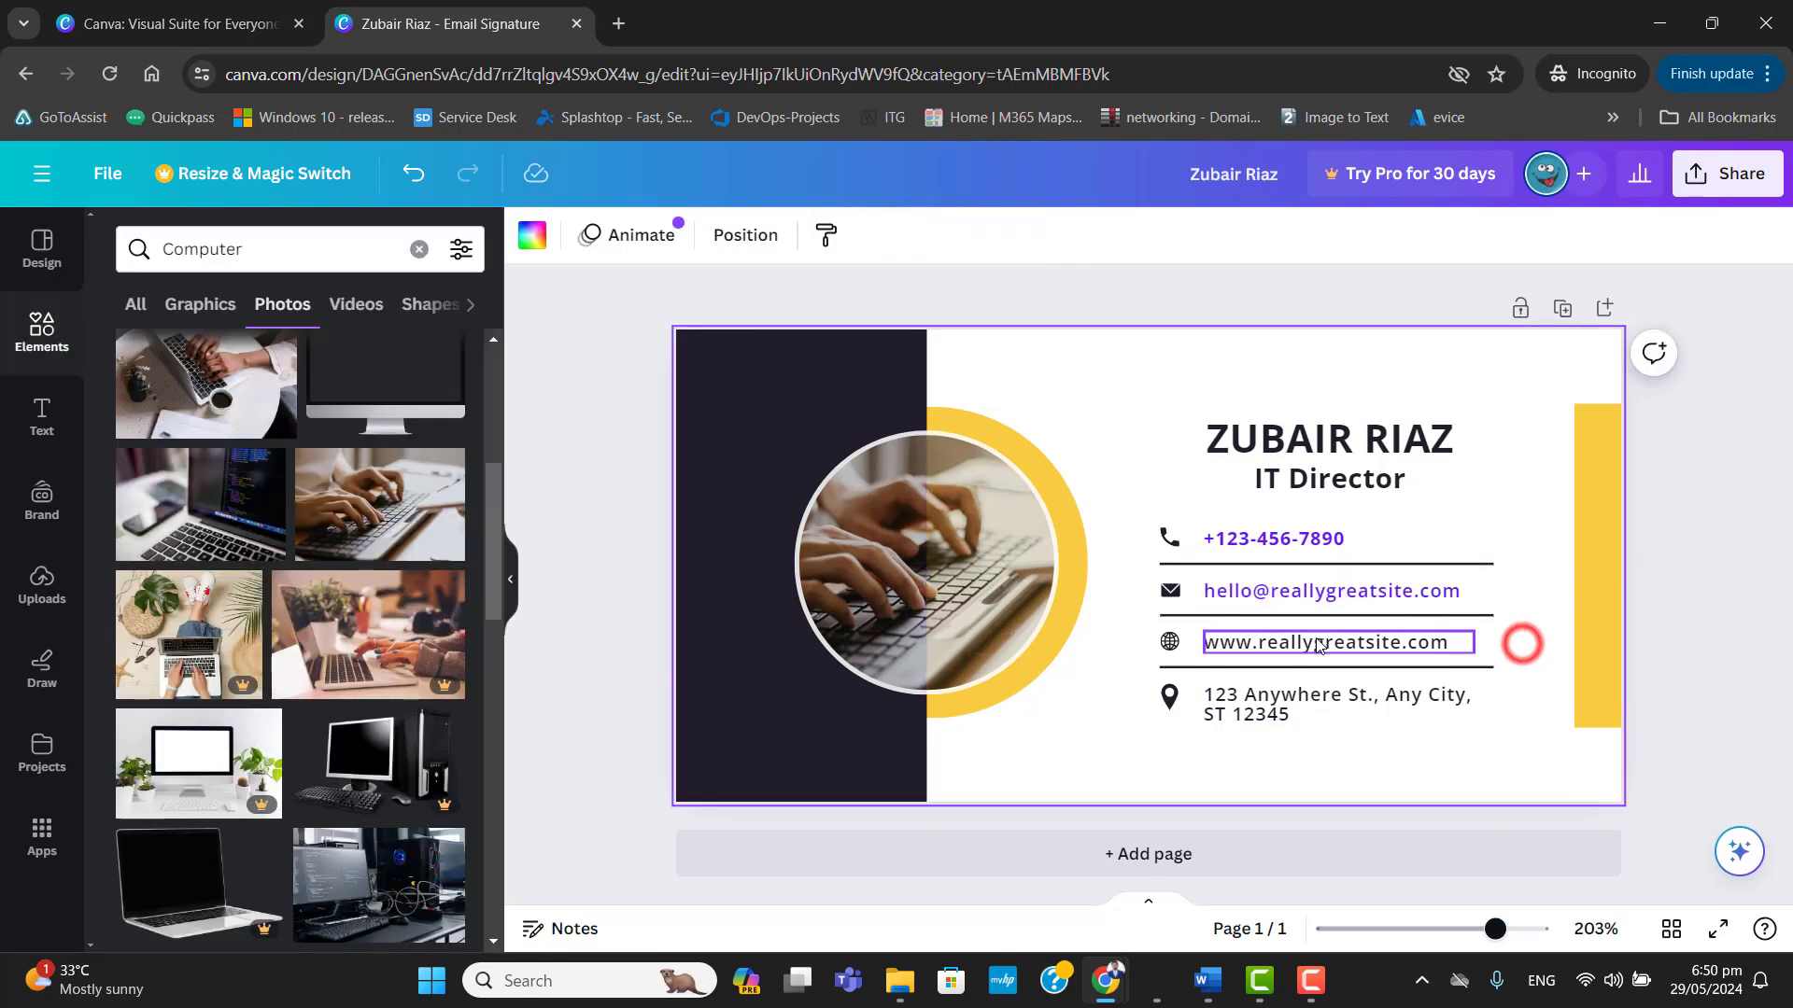
pyautogui.click(1228, 598)
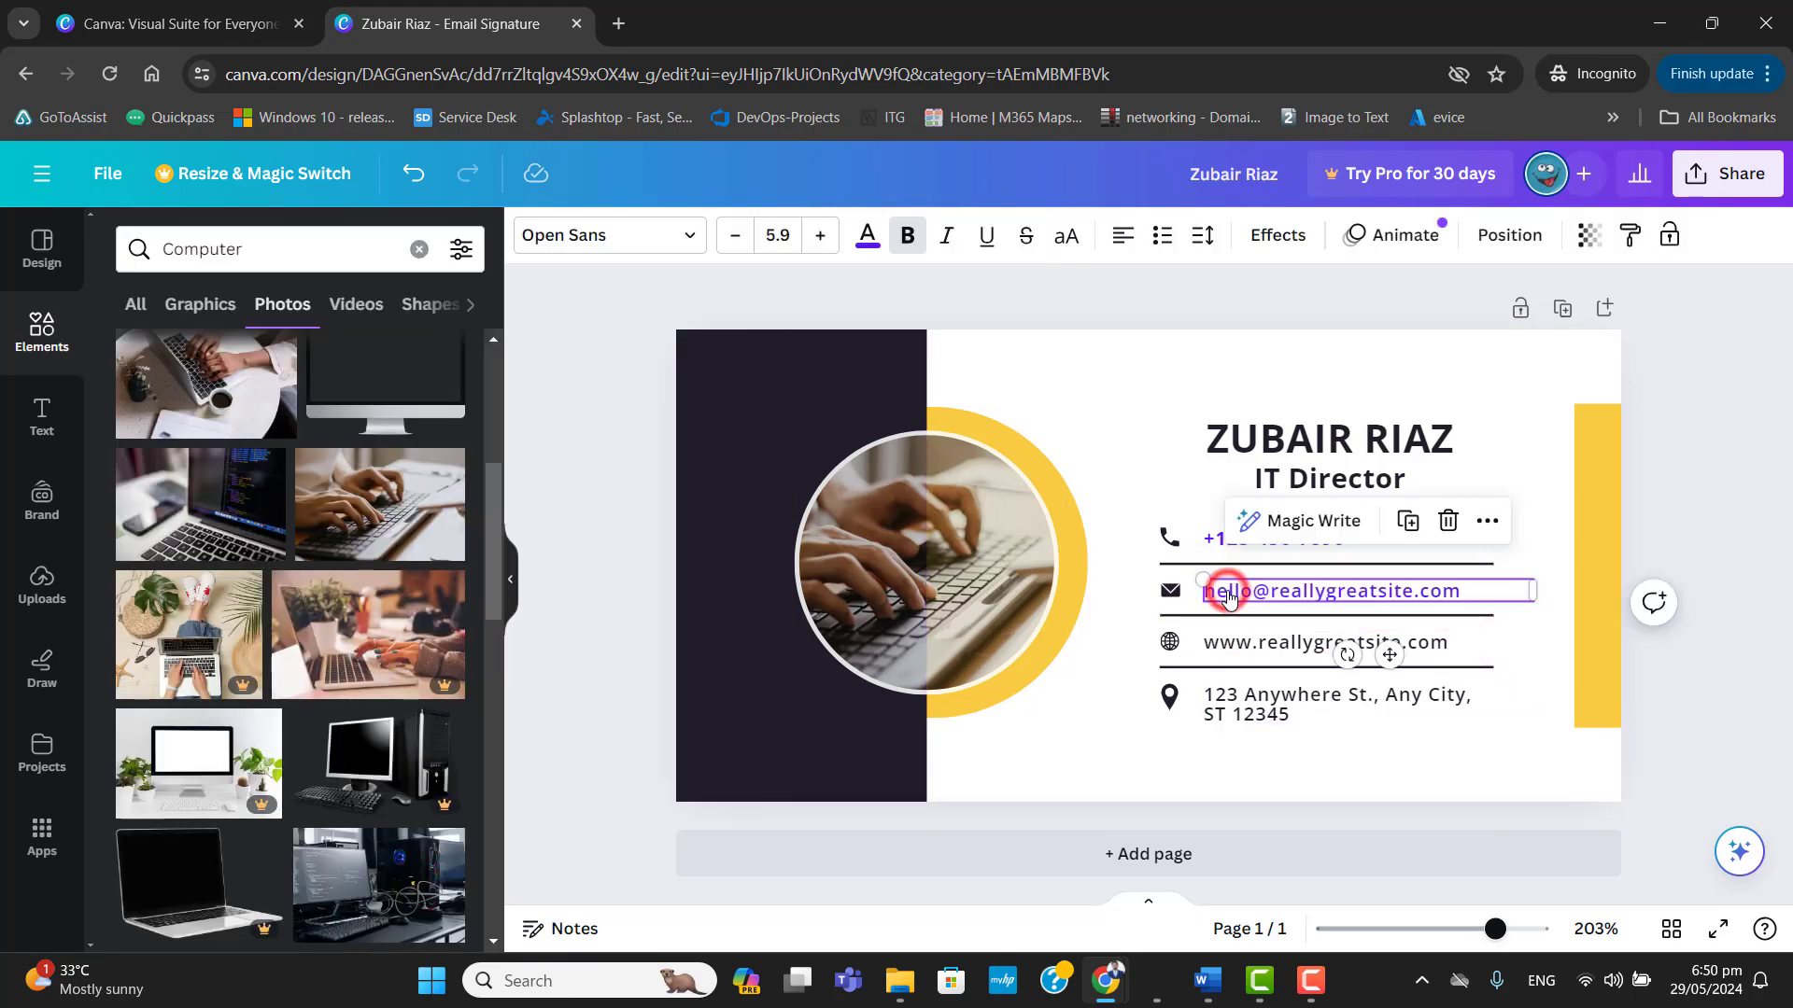
pyautogui.click(1424, 646)
pyautogui.click(1382, 695)
pyautogui.click(1274, 646)
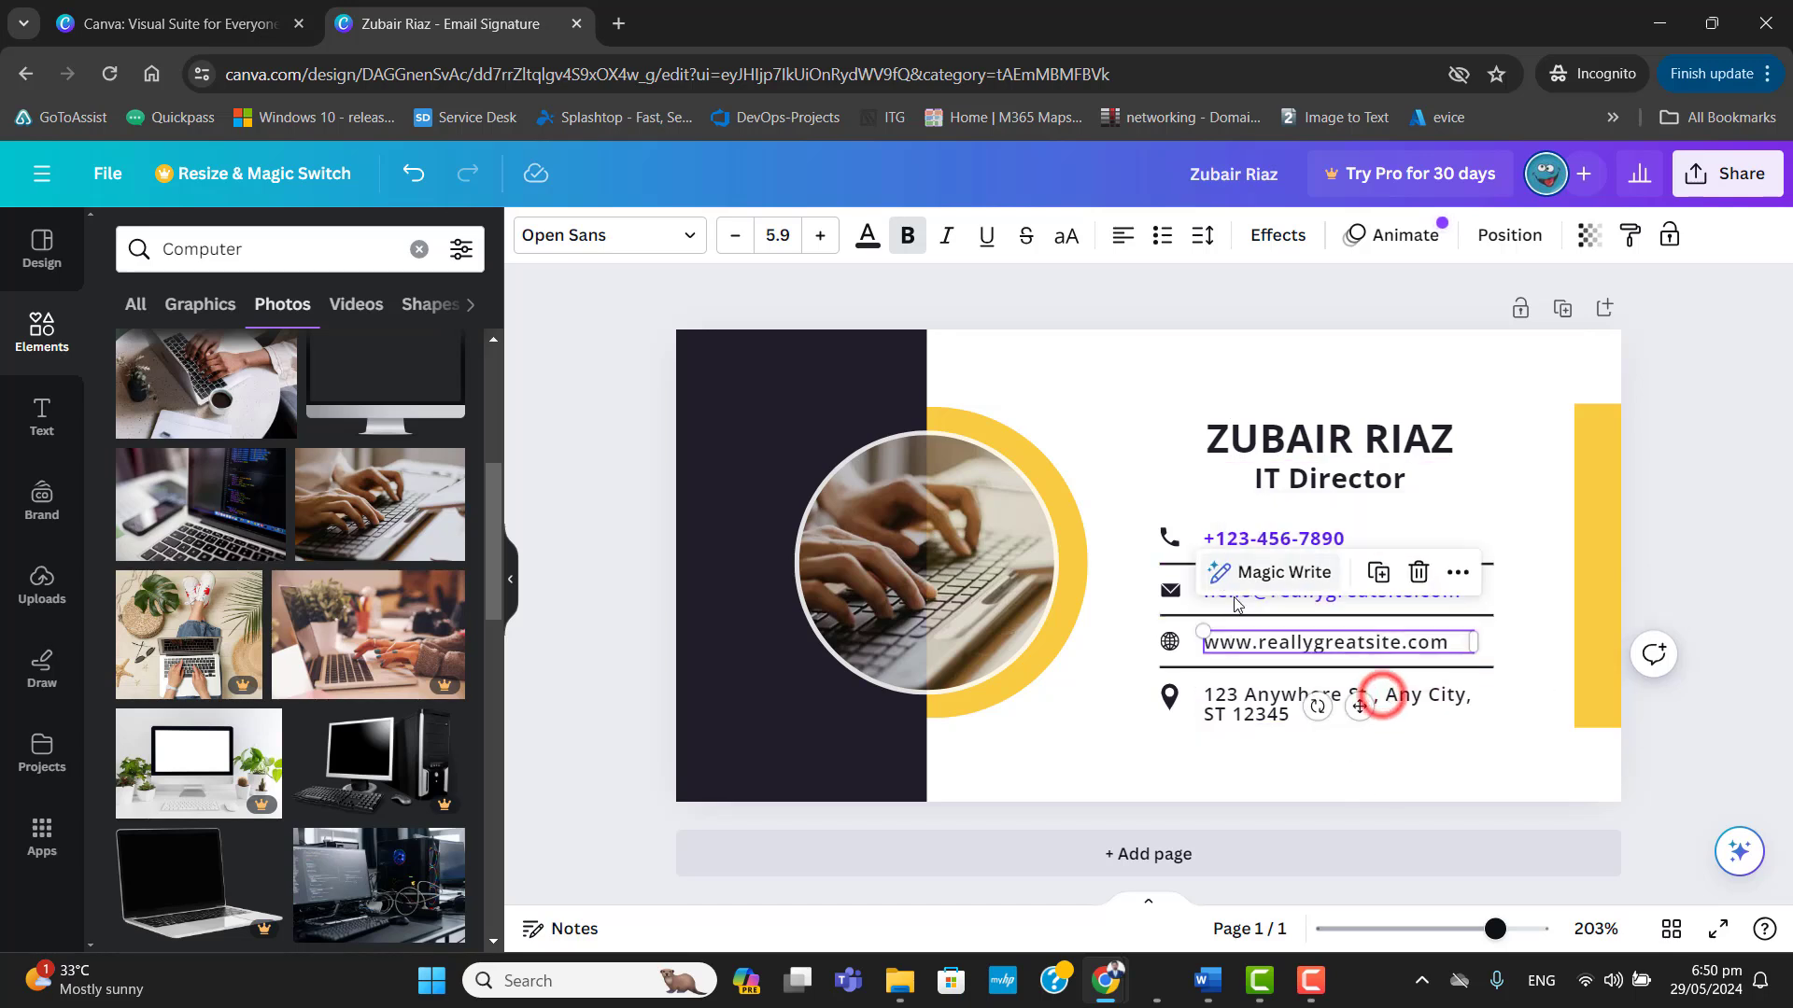
pyautogui.click(1234, 597)
pyautogui.click(1219, 543)
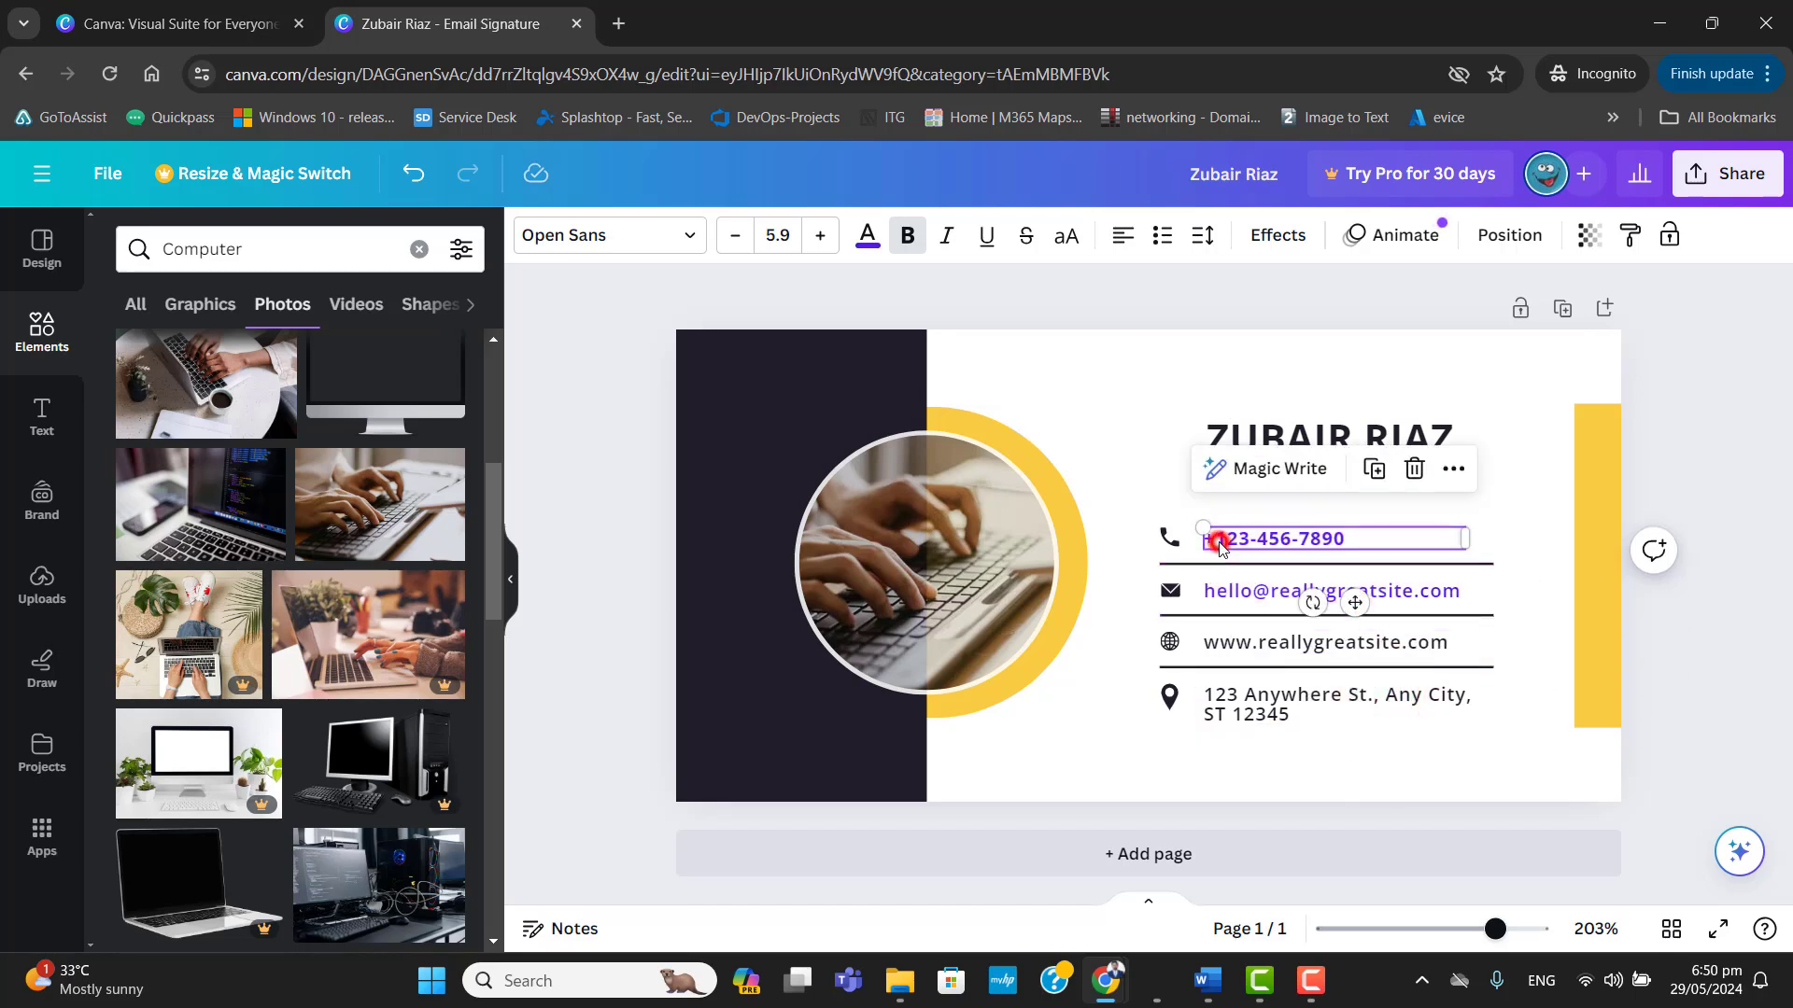
pyautogui.click(1298, 431)
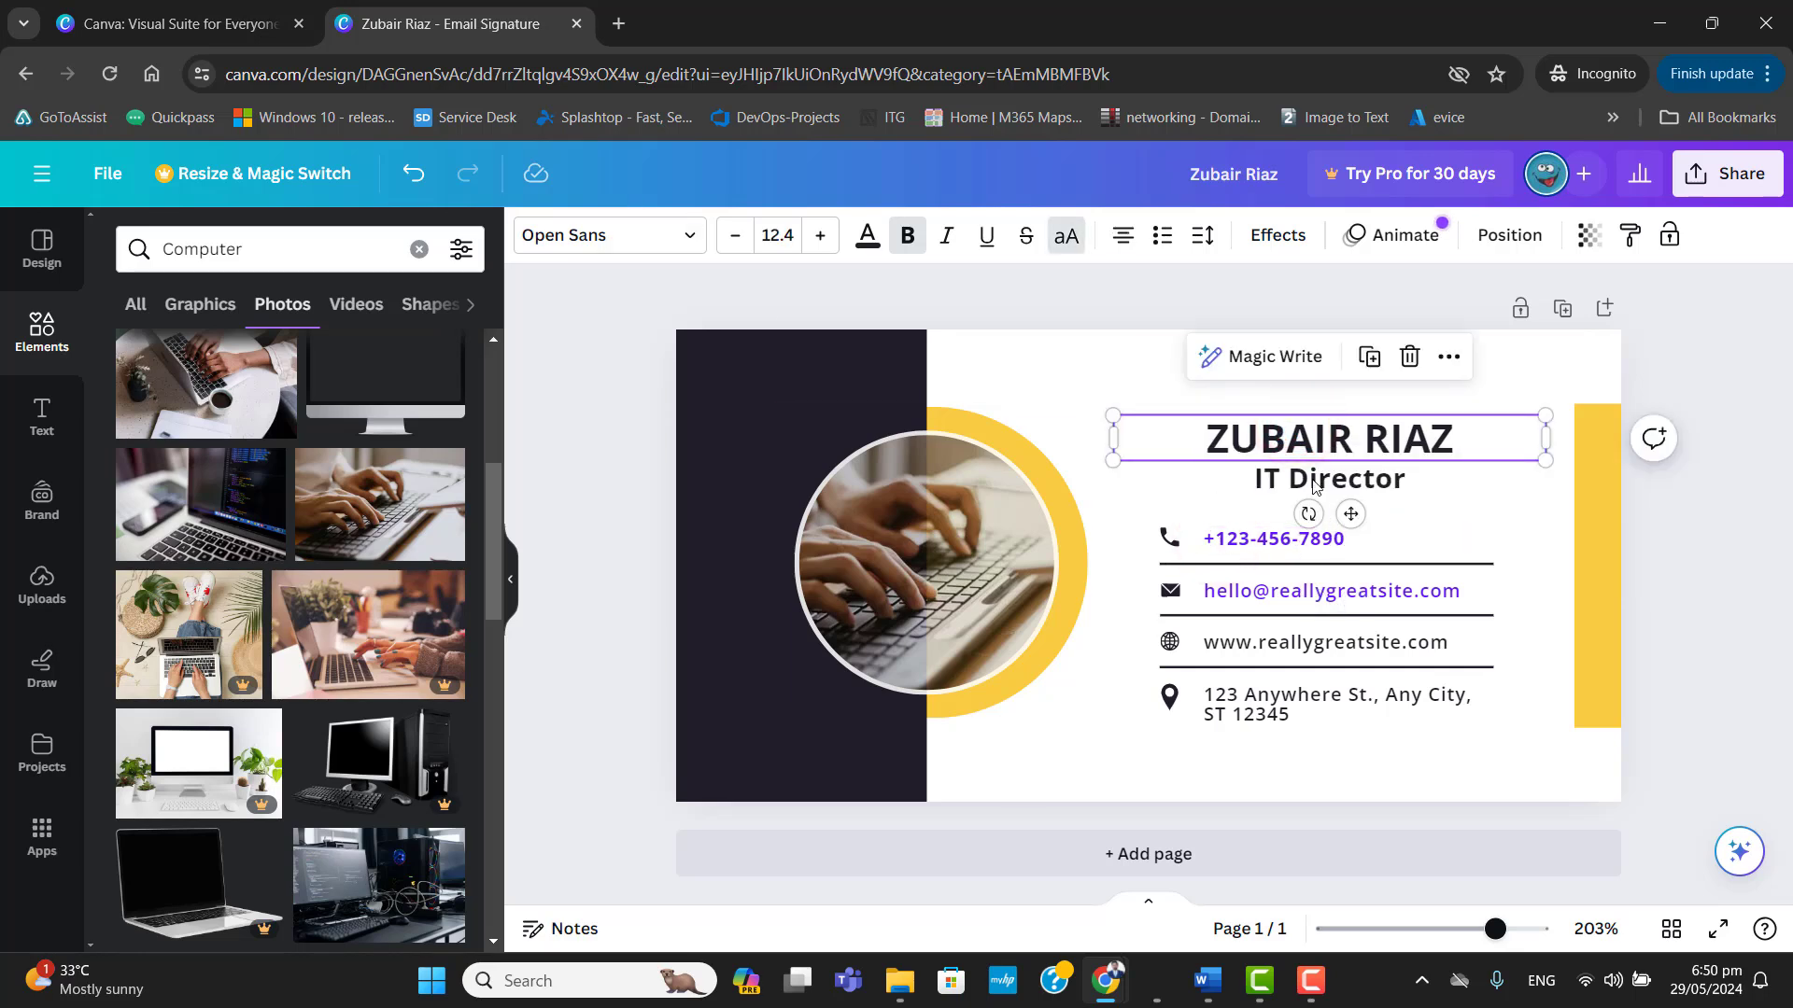
pyautogui.click(1282, 479)
pyautogui.click(1212, 642)
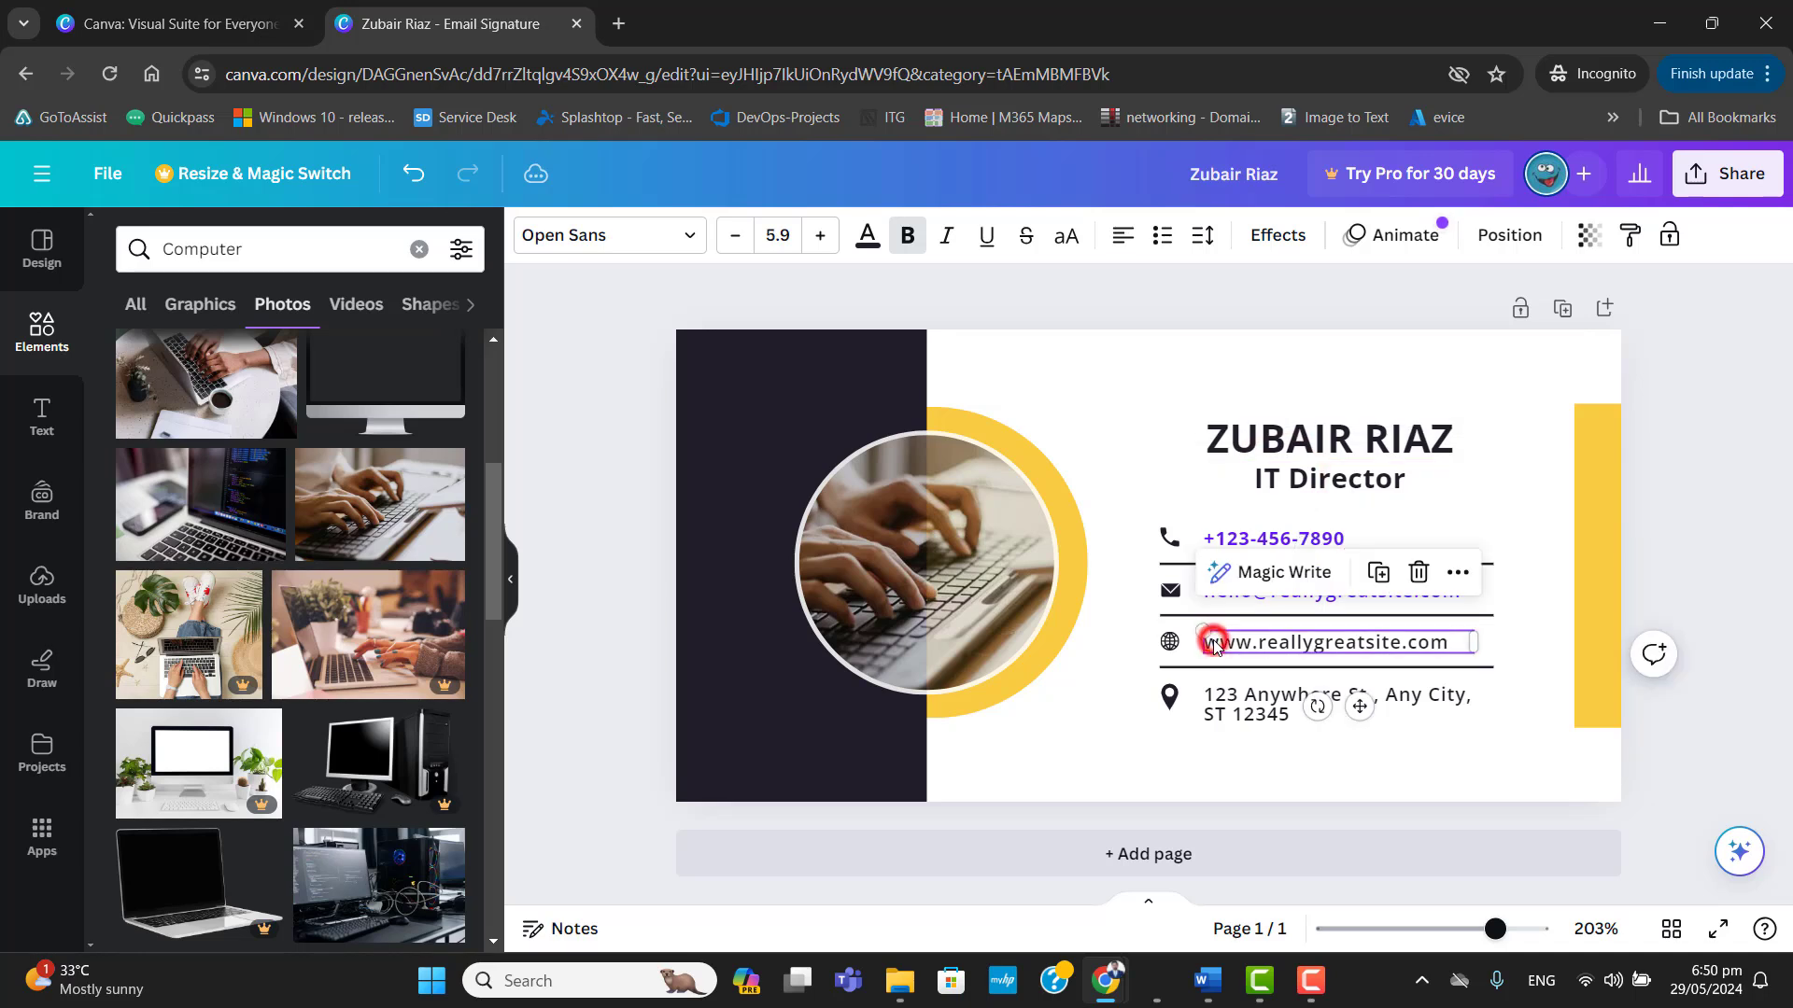
pyautogui.click(1250, 698)
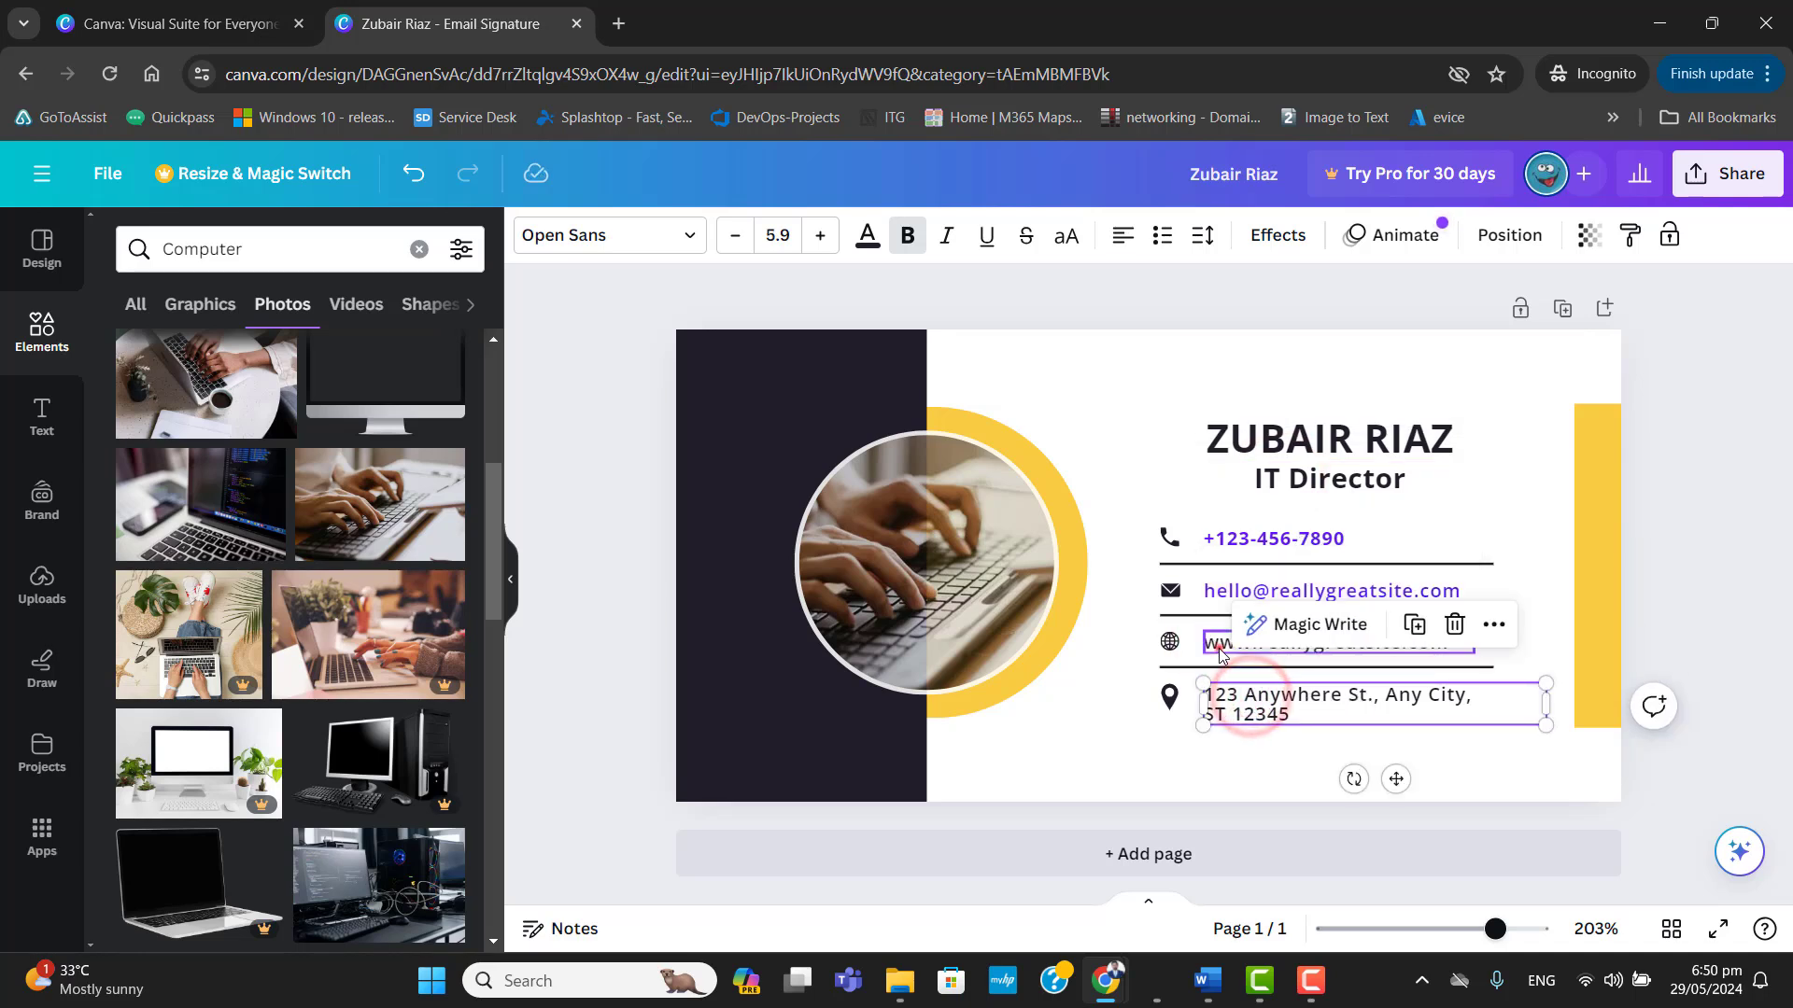
# Recolour the website line with the violet used for the phone number and e-mail address.
pyautogui.click(1218, 654)
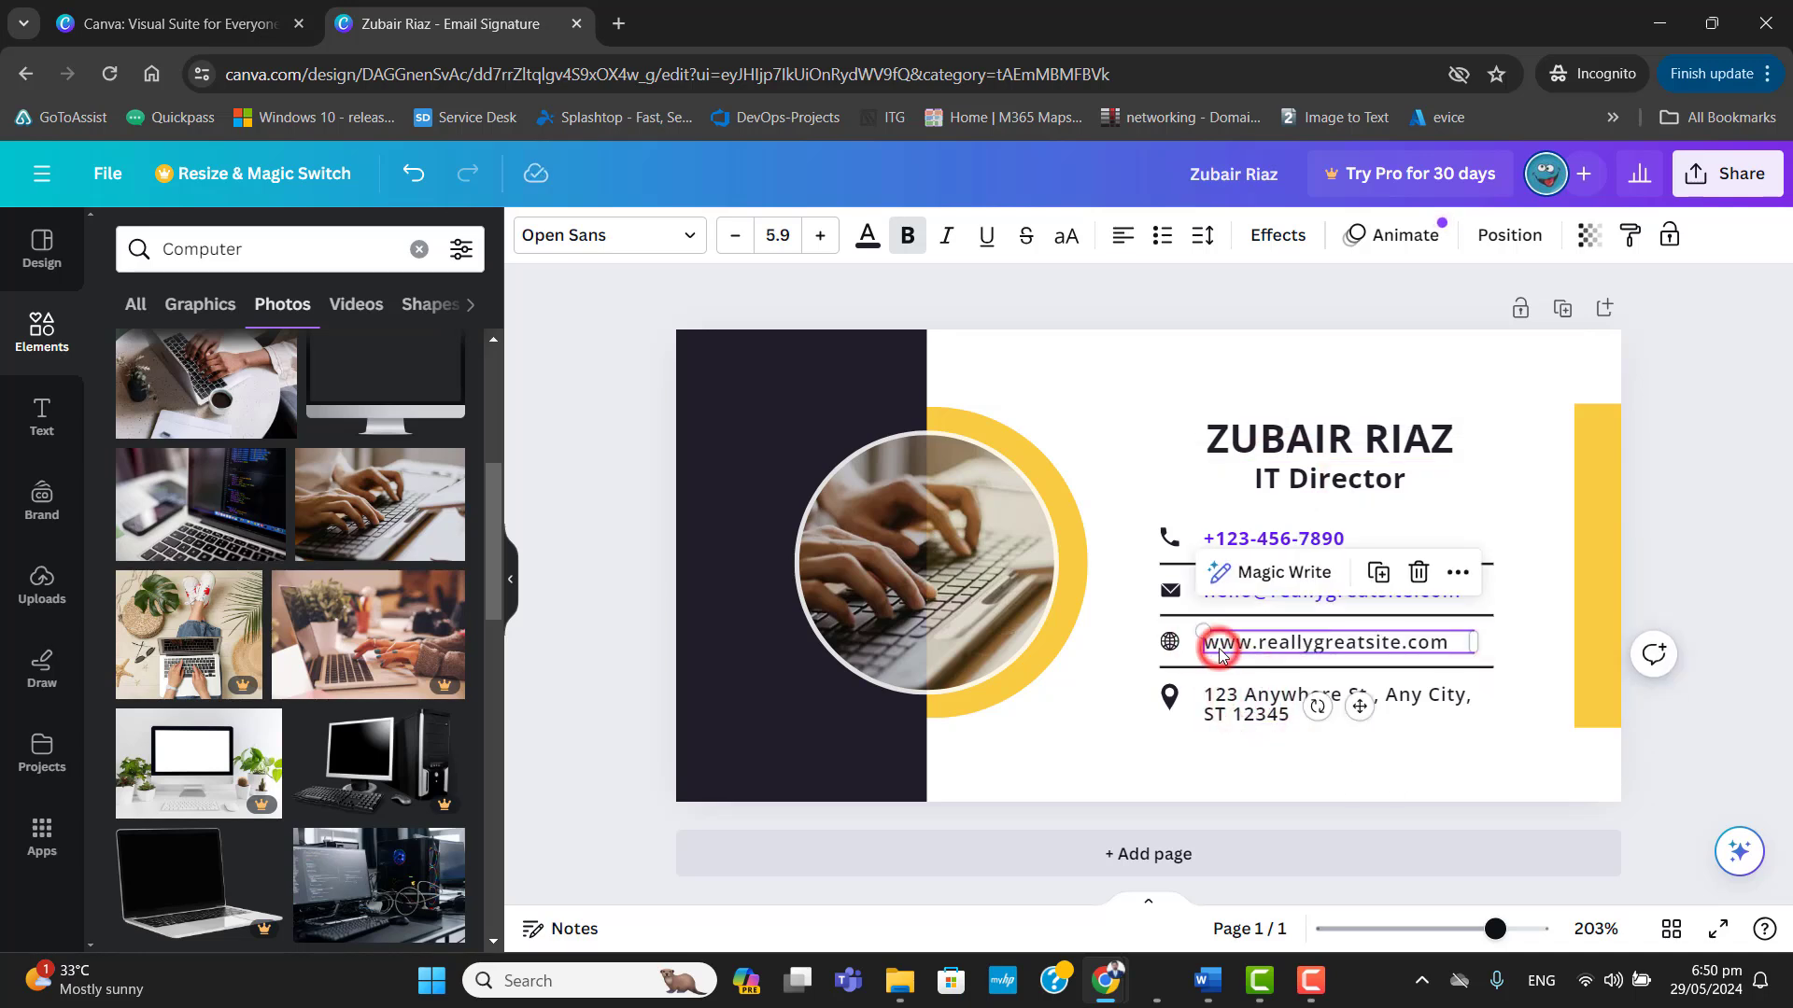
pyautogui.click(868, 239)
pyautogui.click(448, 859)
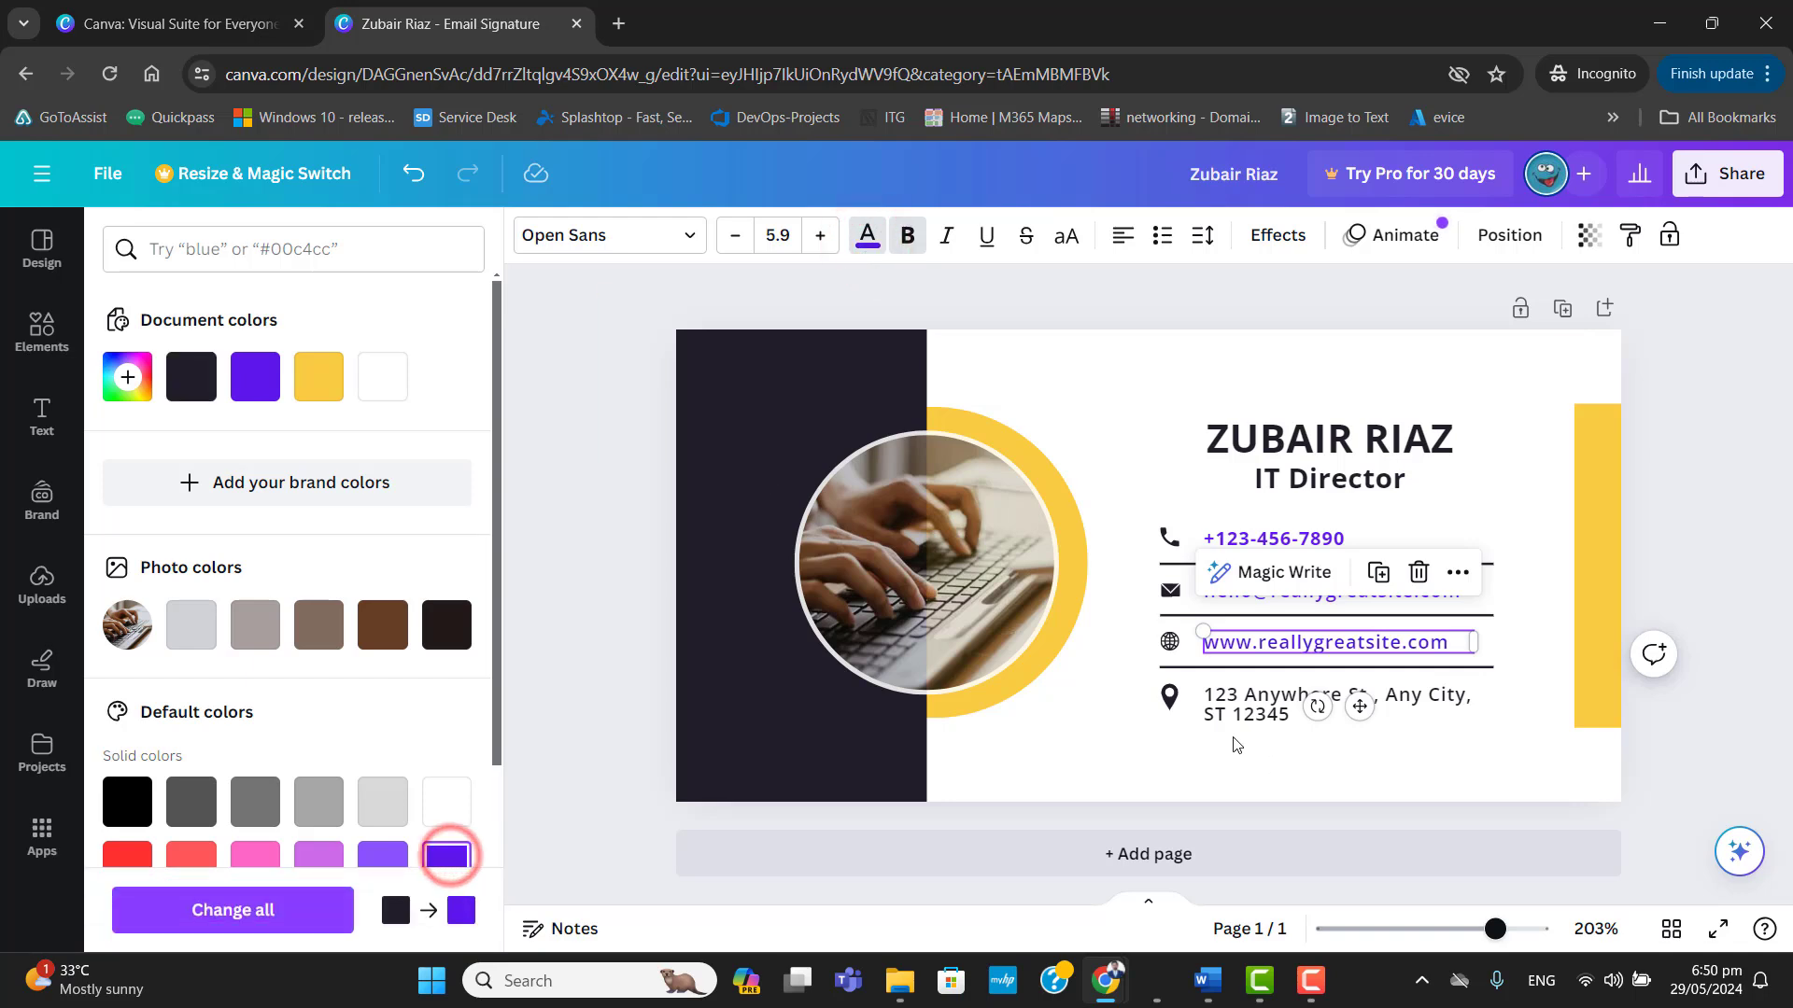
# Recolour the address line violet and replace the dark text colour with this violet throughout the design.
pyautogui.press('Tab')
pyautogui.click(445, 864)
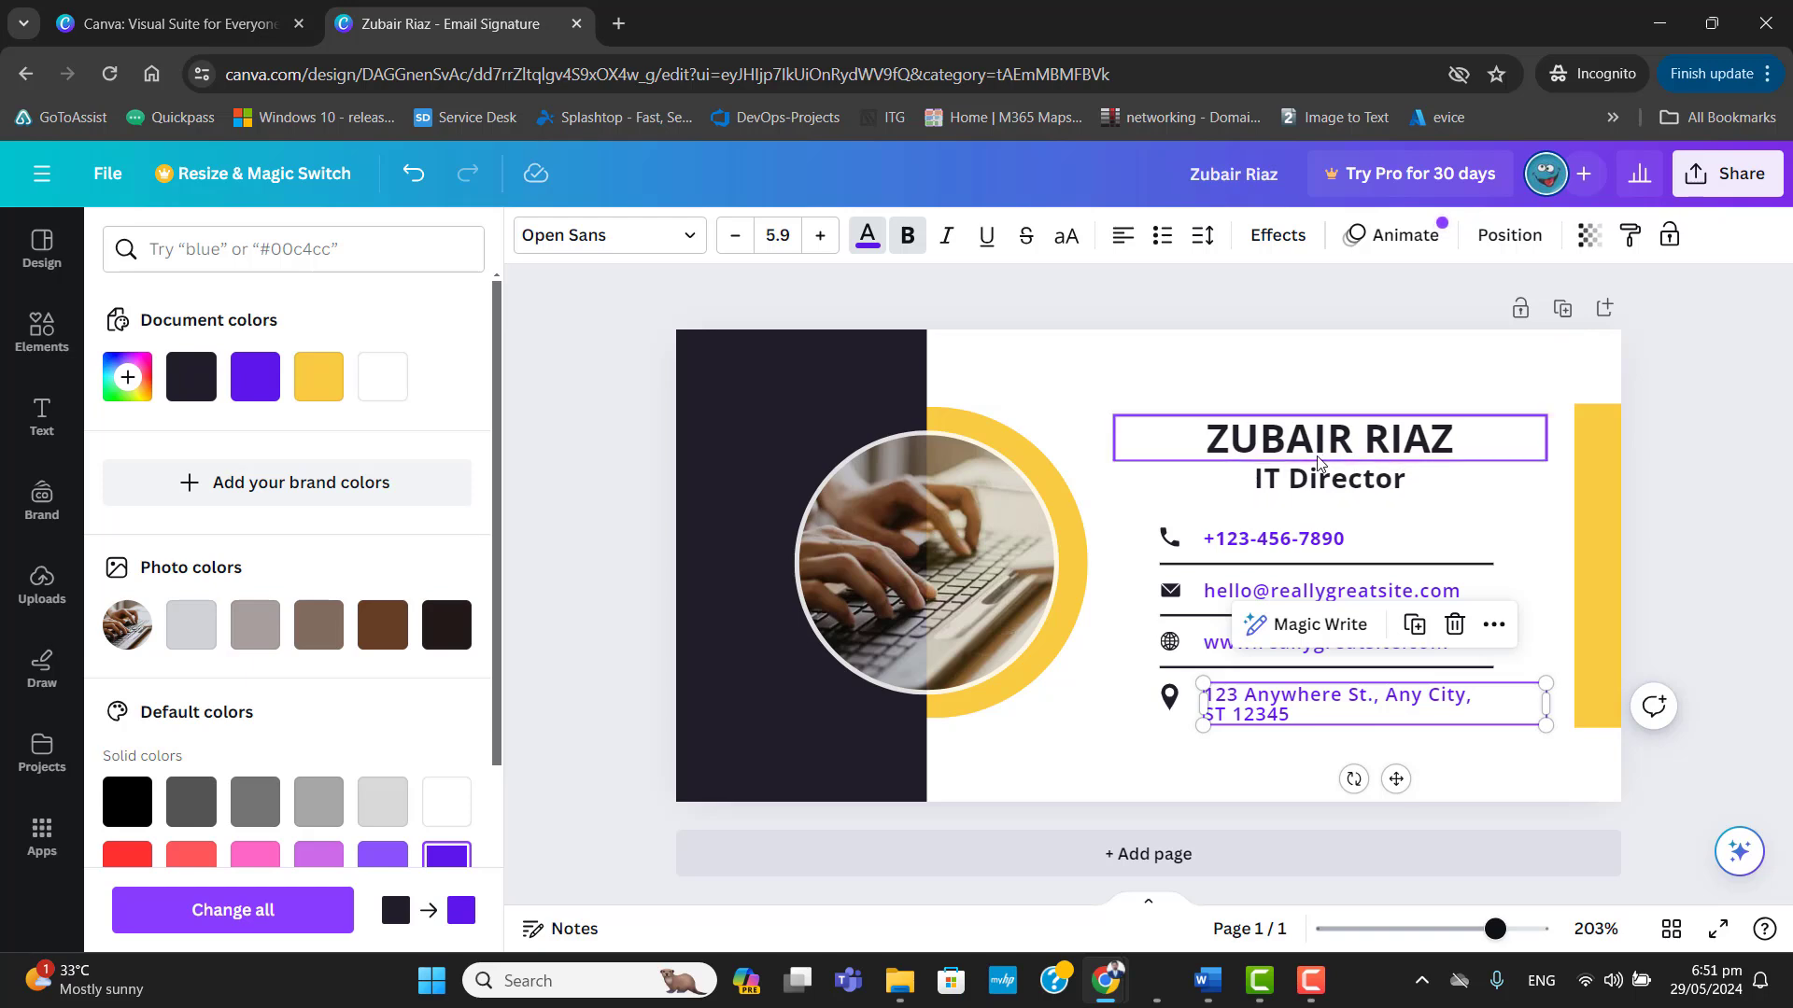
pyautogui.click(273, 914)
pyautogui.click(1498, 484)
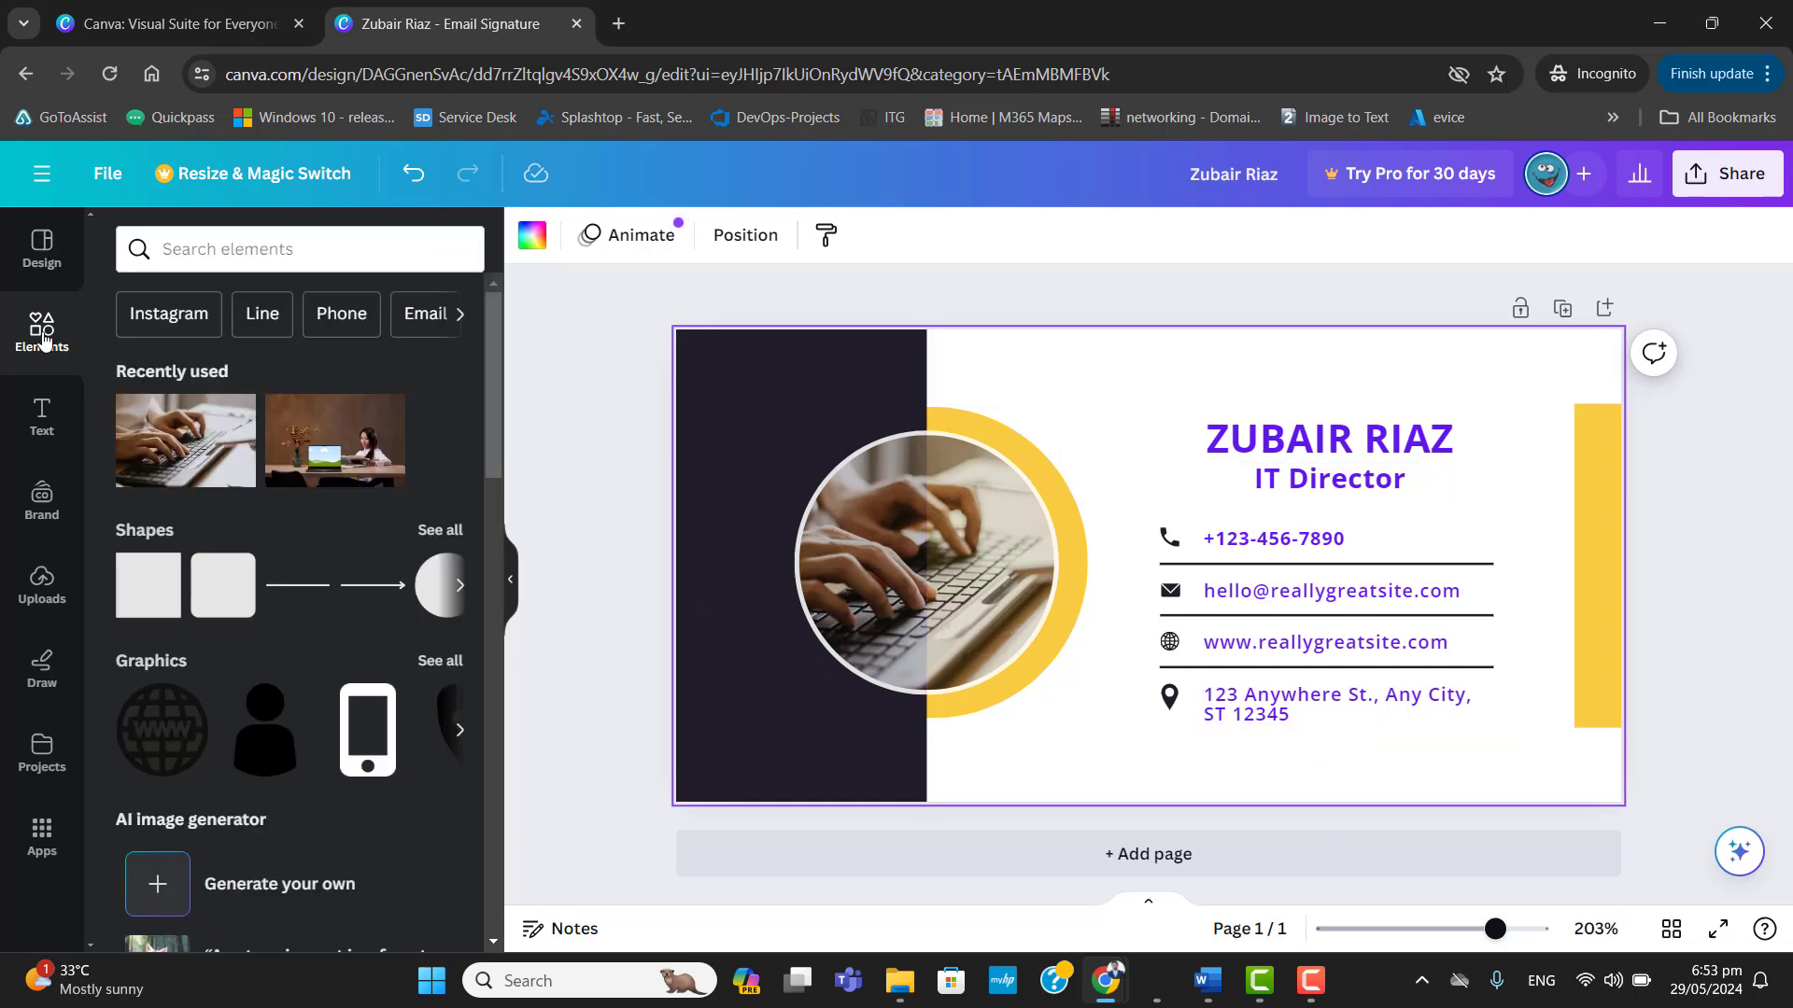
# Try a line with open circle ends from the shapes collection below the address, and delete it.
pyautogui.click(460, 586)
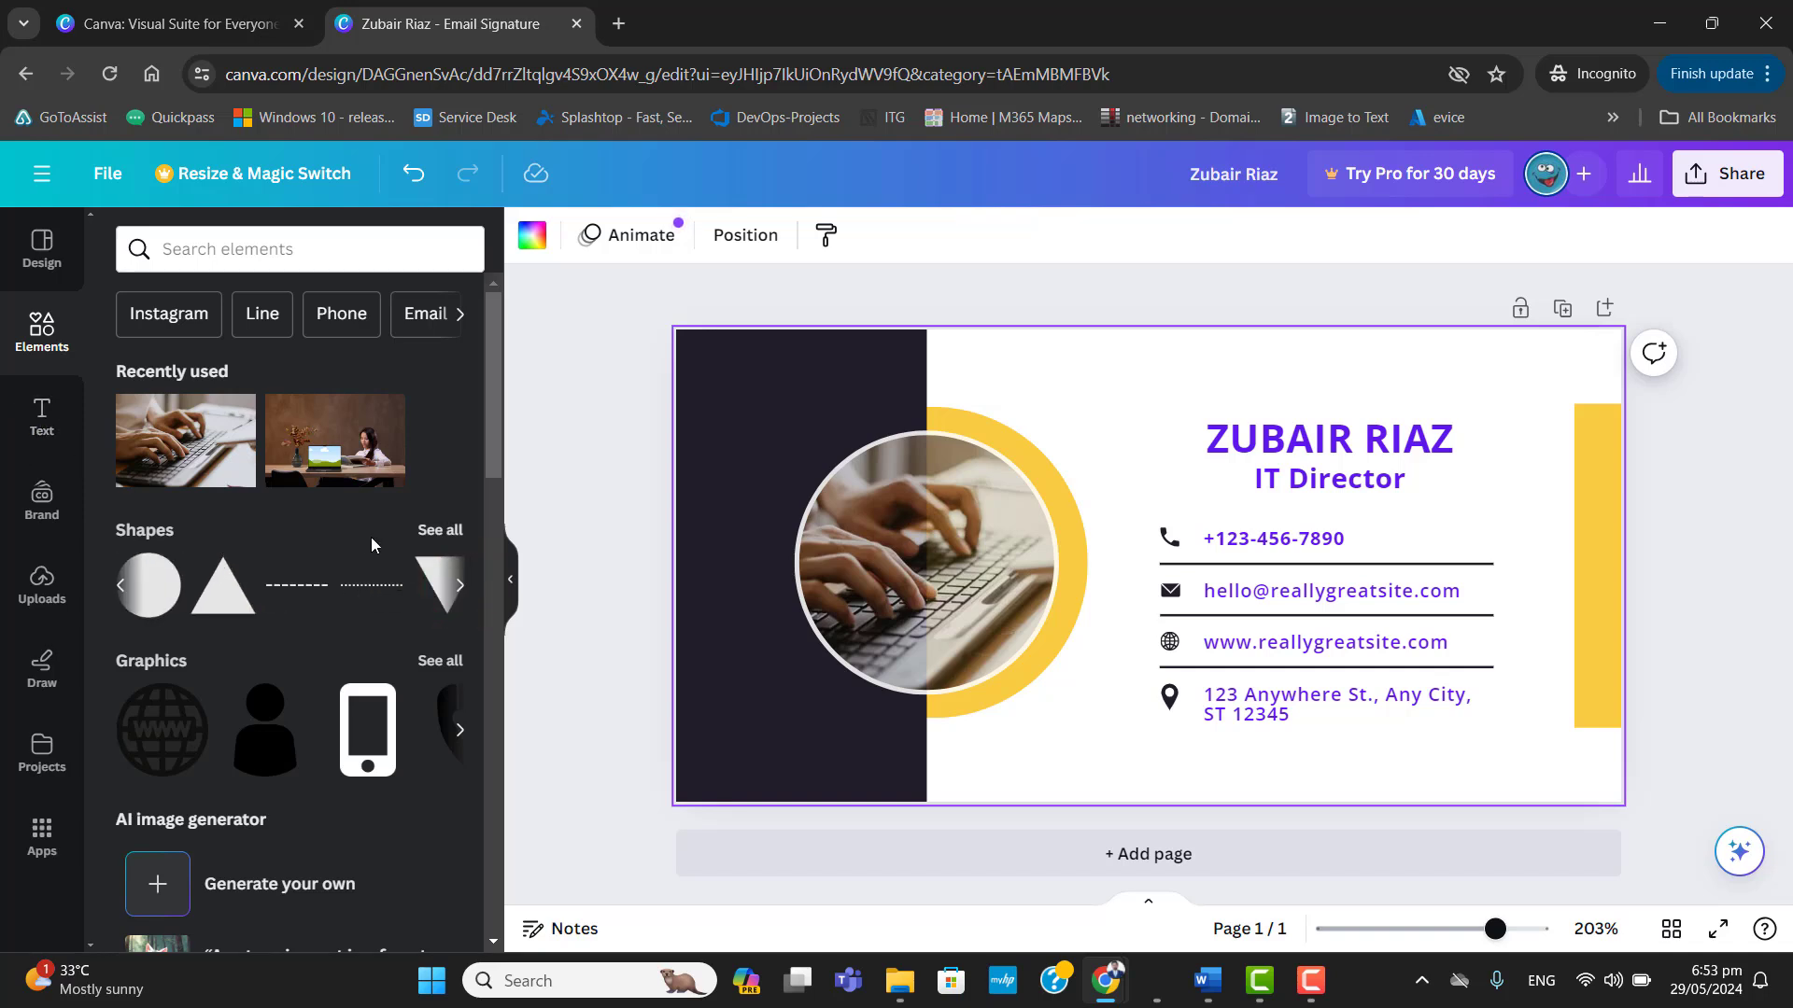
pyautogui.click(464, 596)
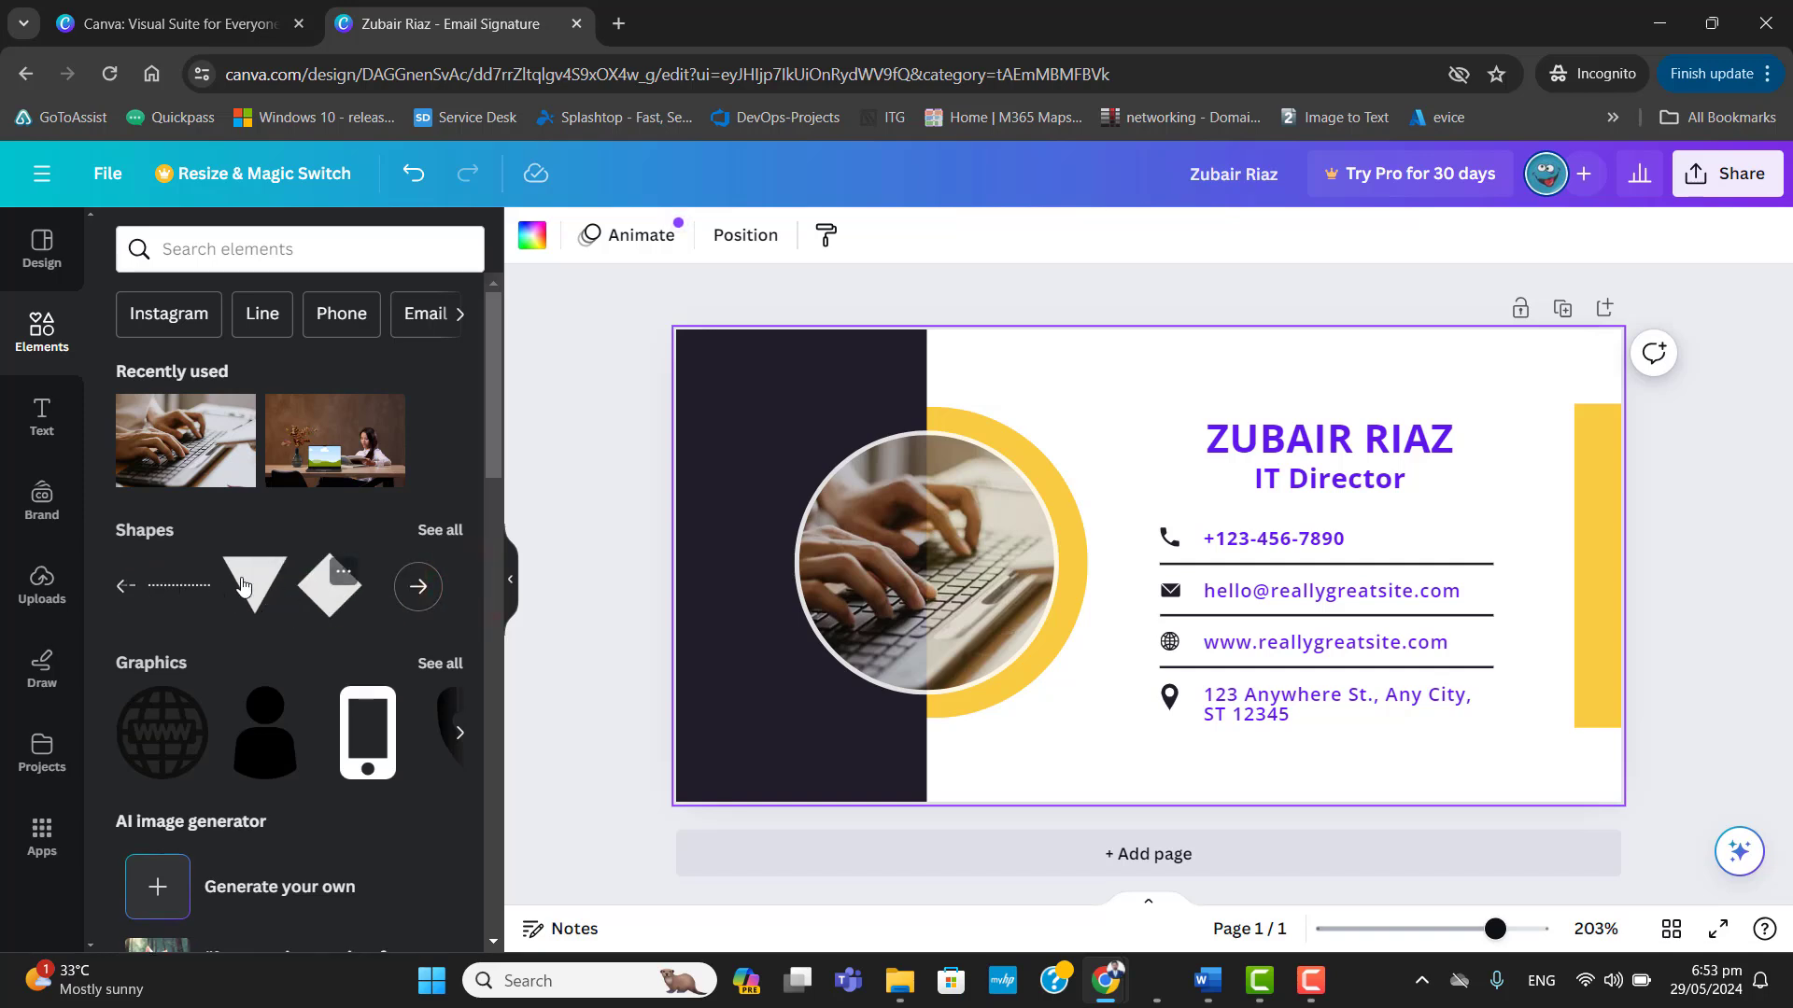
pyautogui.click(447, 550)
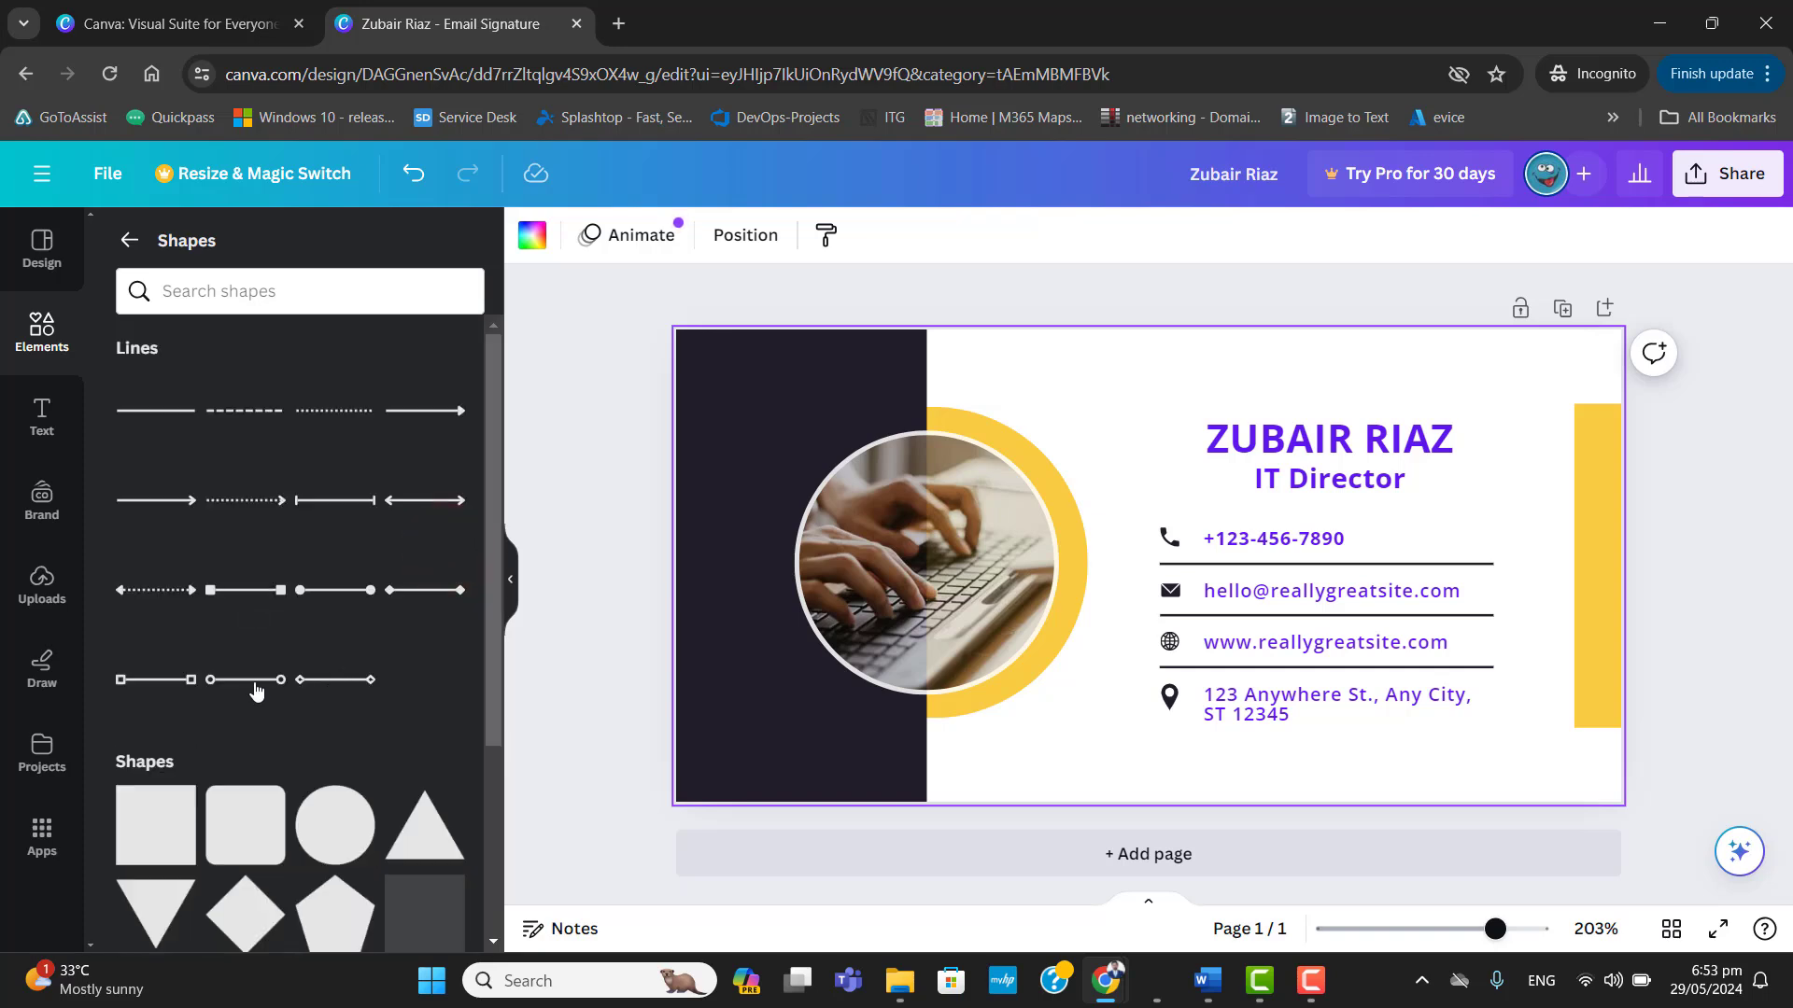
pyautogui.moveTo(254, 680); pyautogui.dragTo(1285, 739)
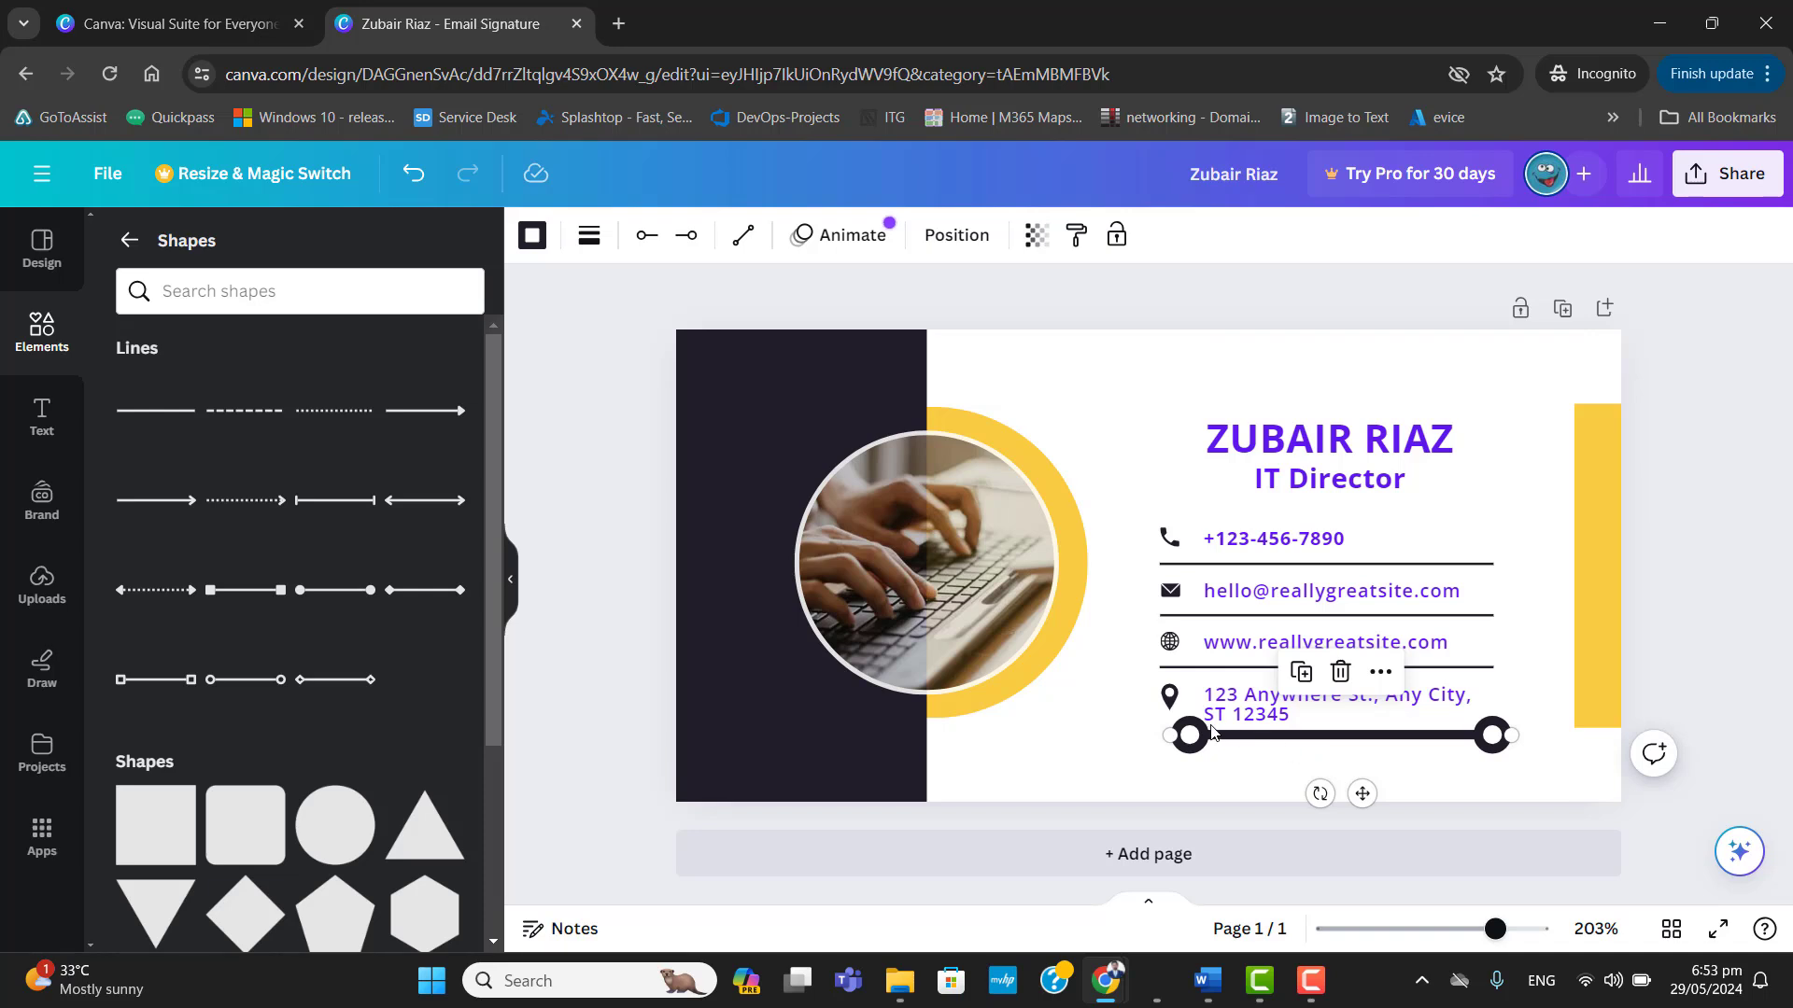
pyautogui.click(1342, 676)
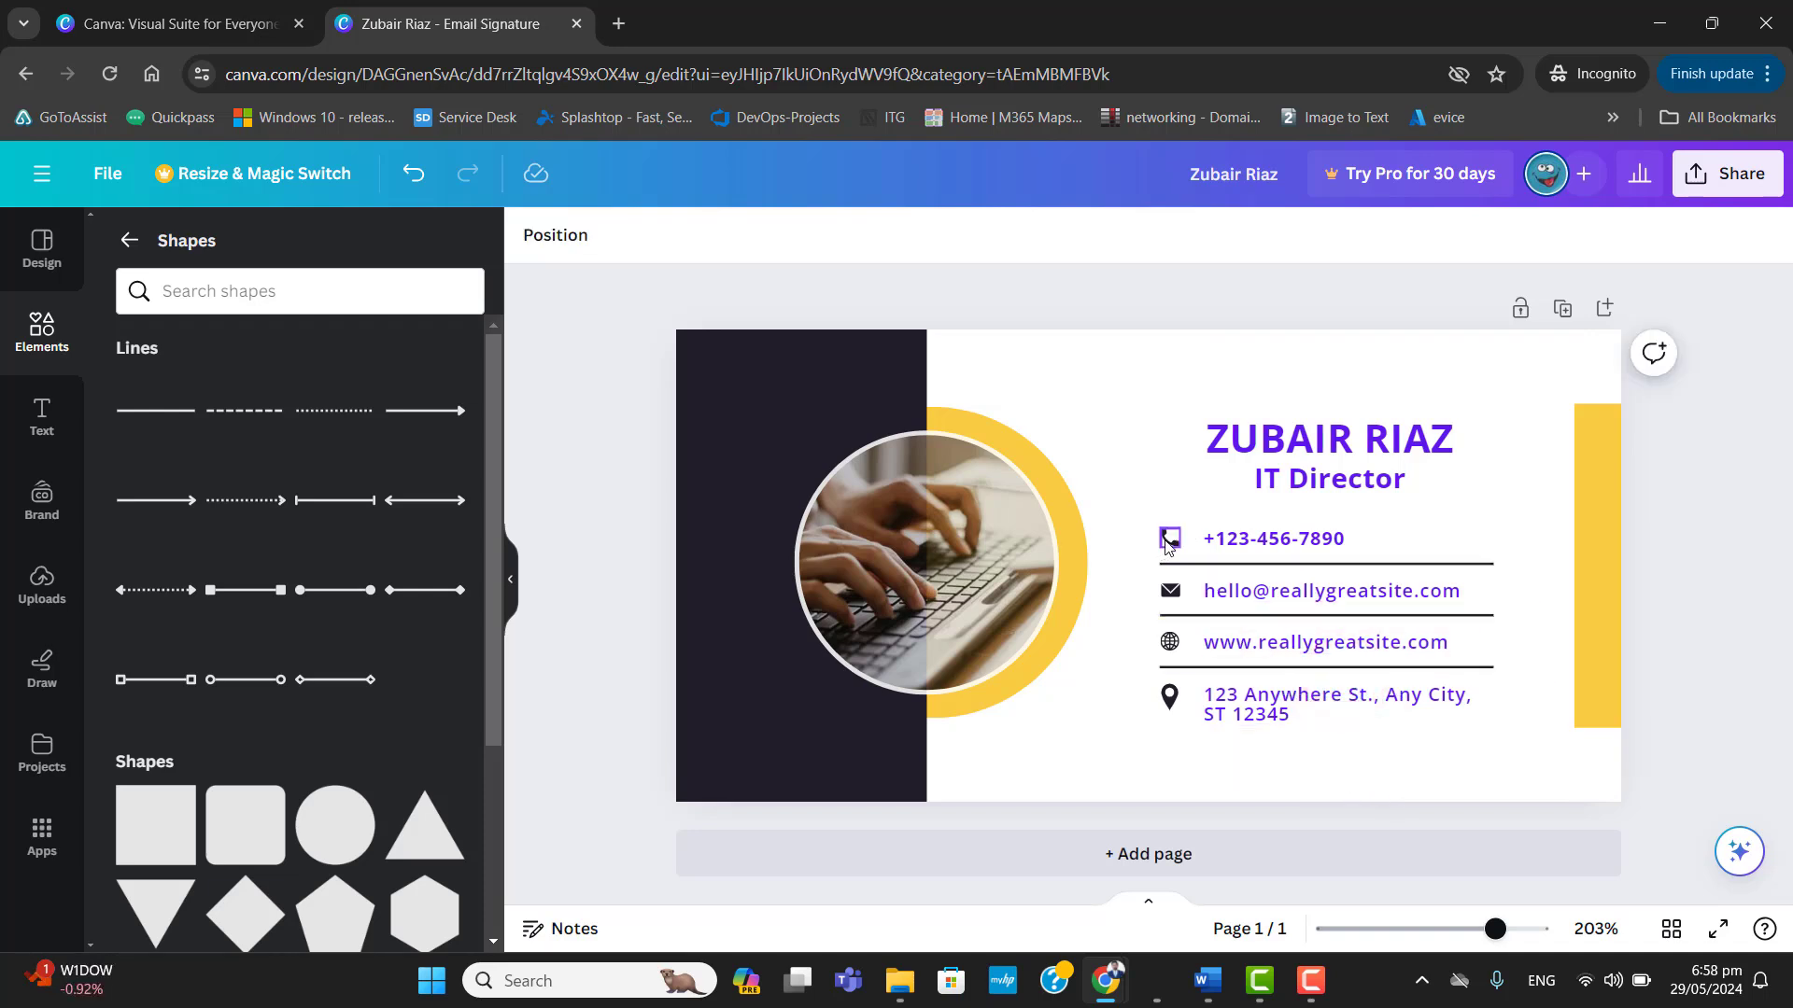
pyautogui.click(1167, 538)
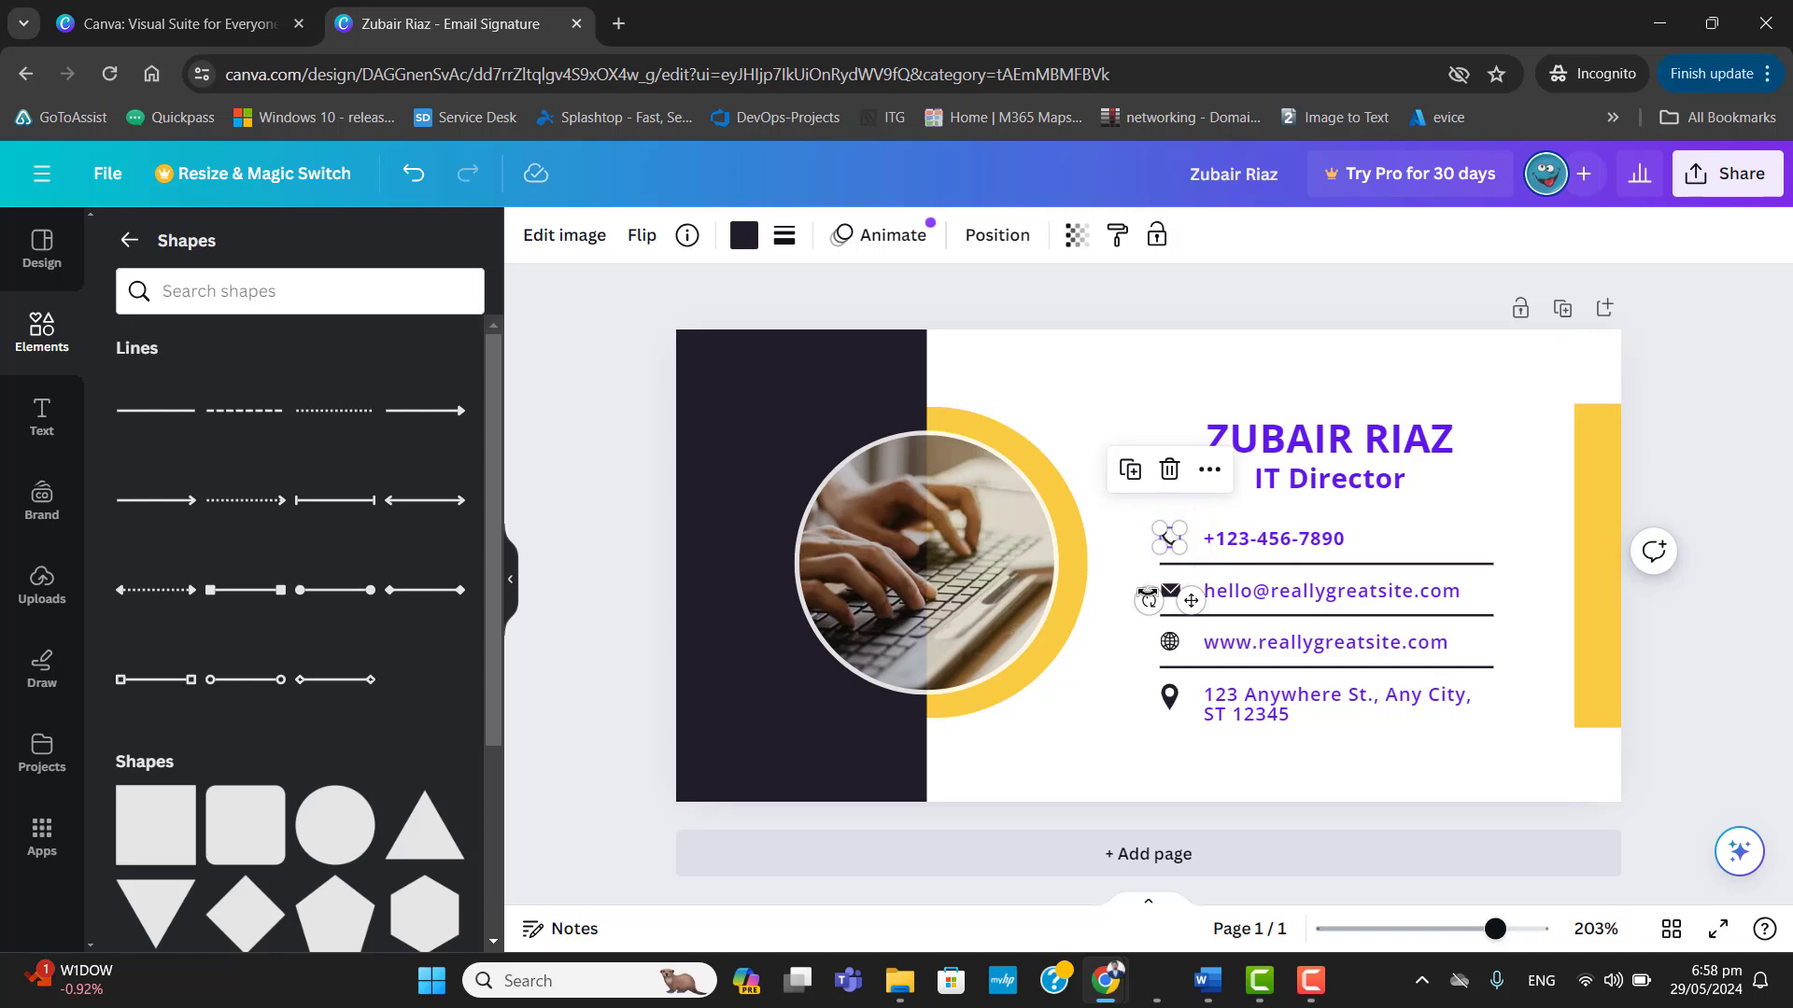
pyautogui.click(1165, 590)
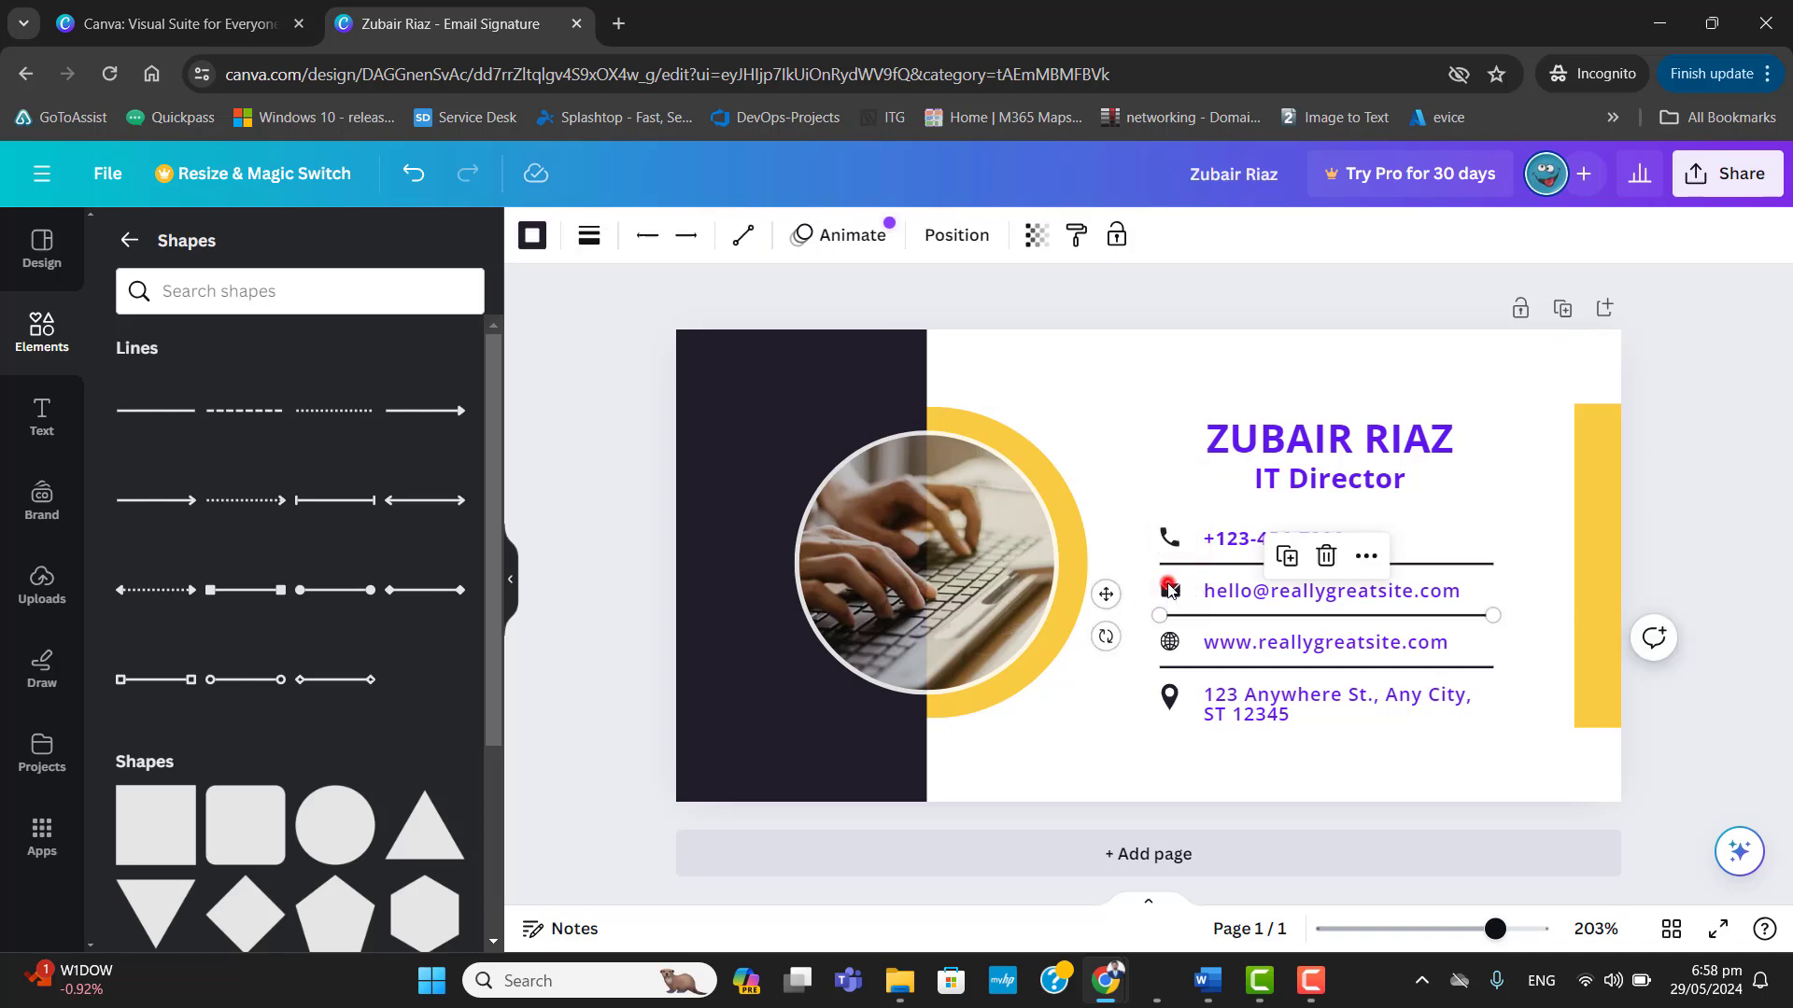
pyautogui.click(1170, 644)
pyautogui.click(1171, 705)
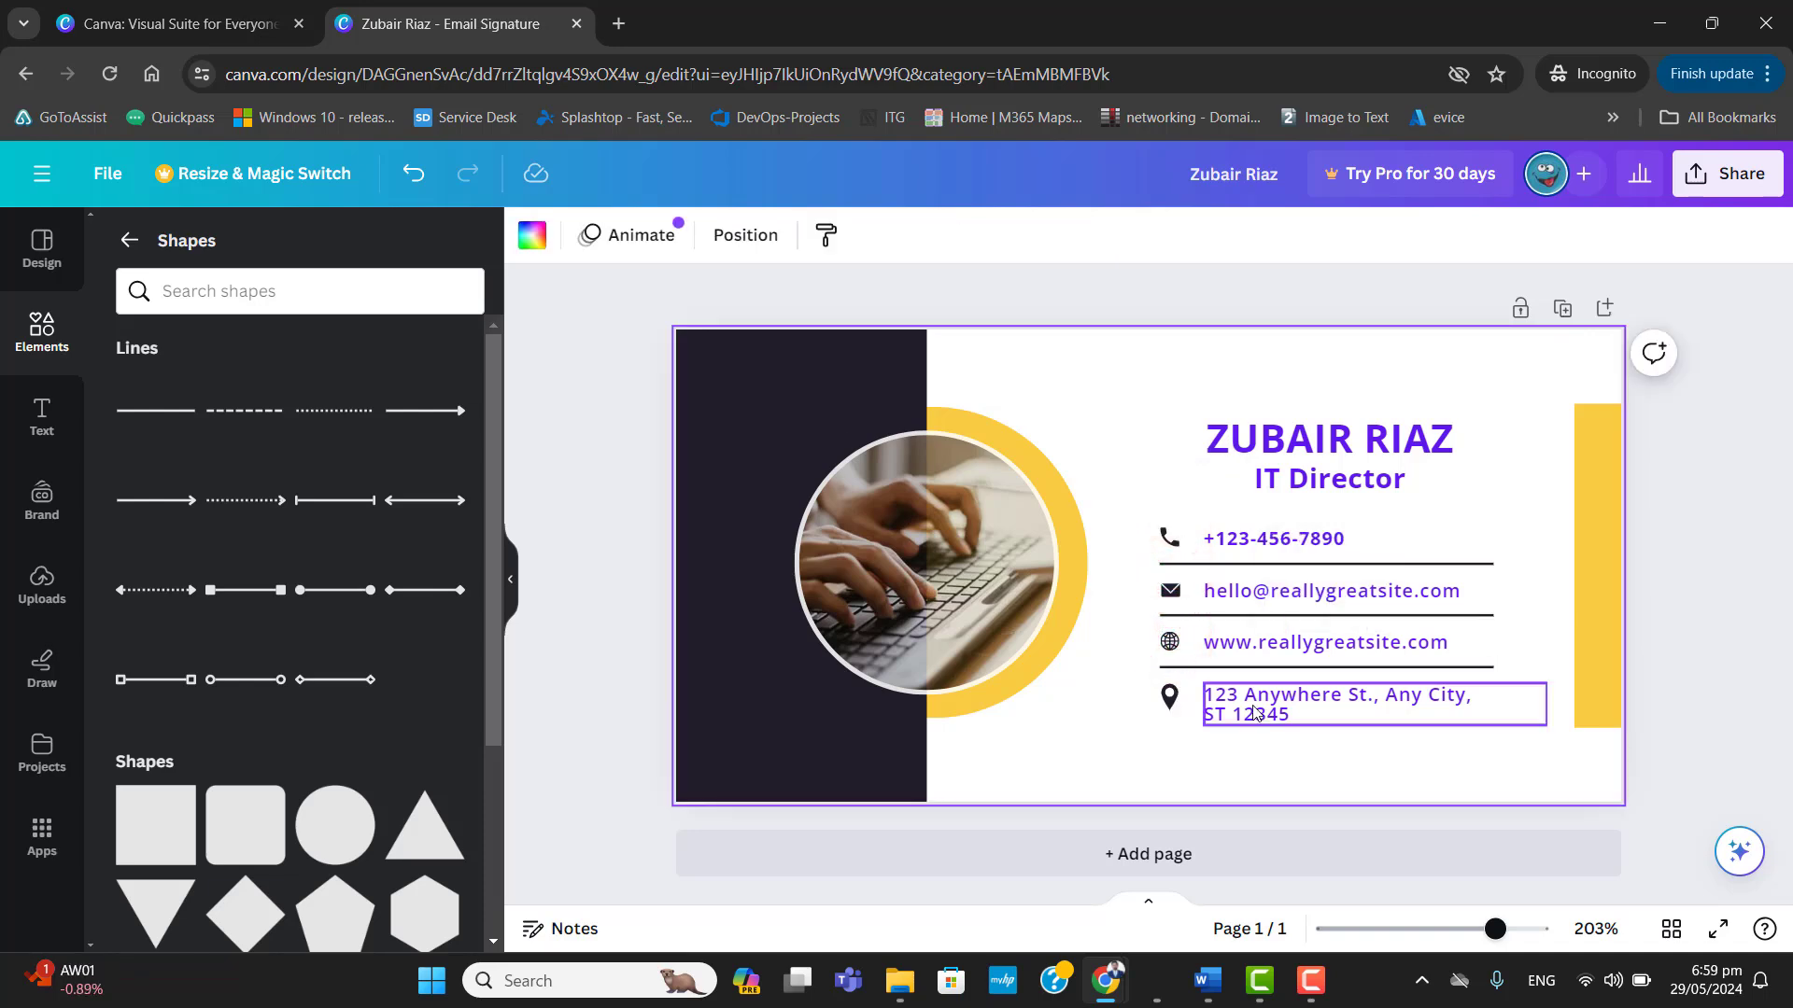
# Try recolouring the phone icon with violet #5e17eb and a light purple.
pyautogui.click(1173, 542)
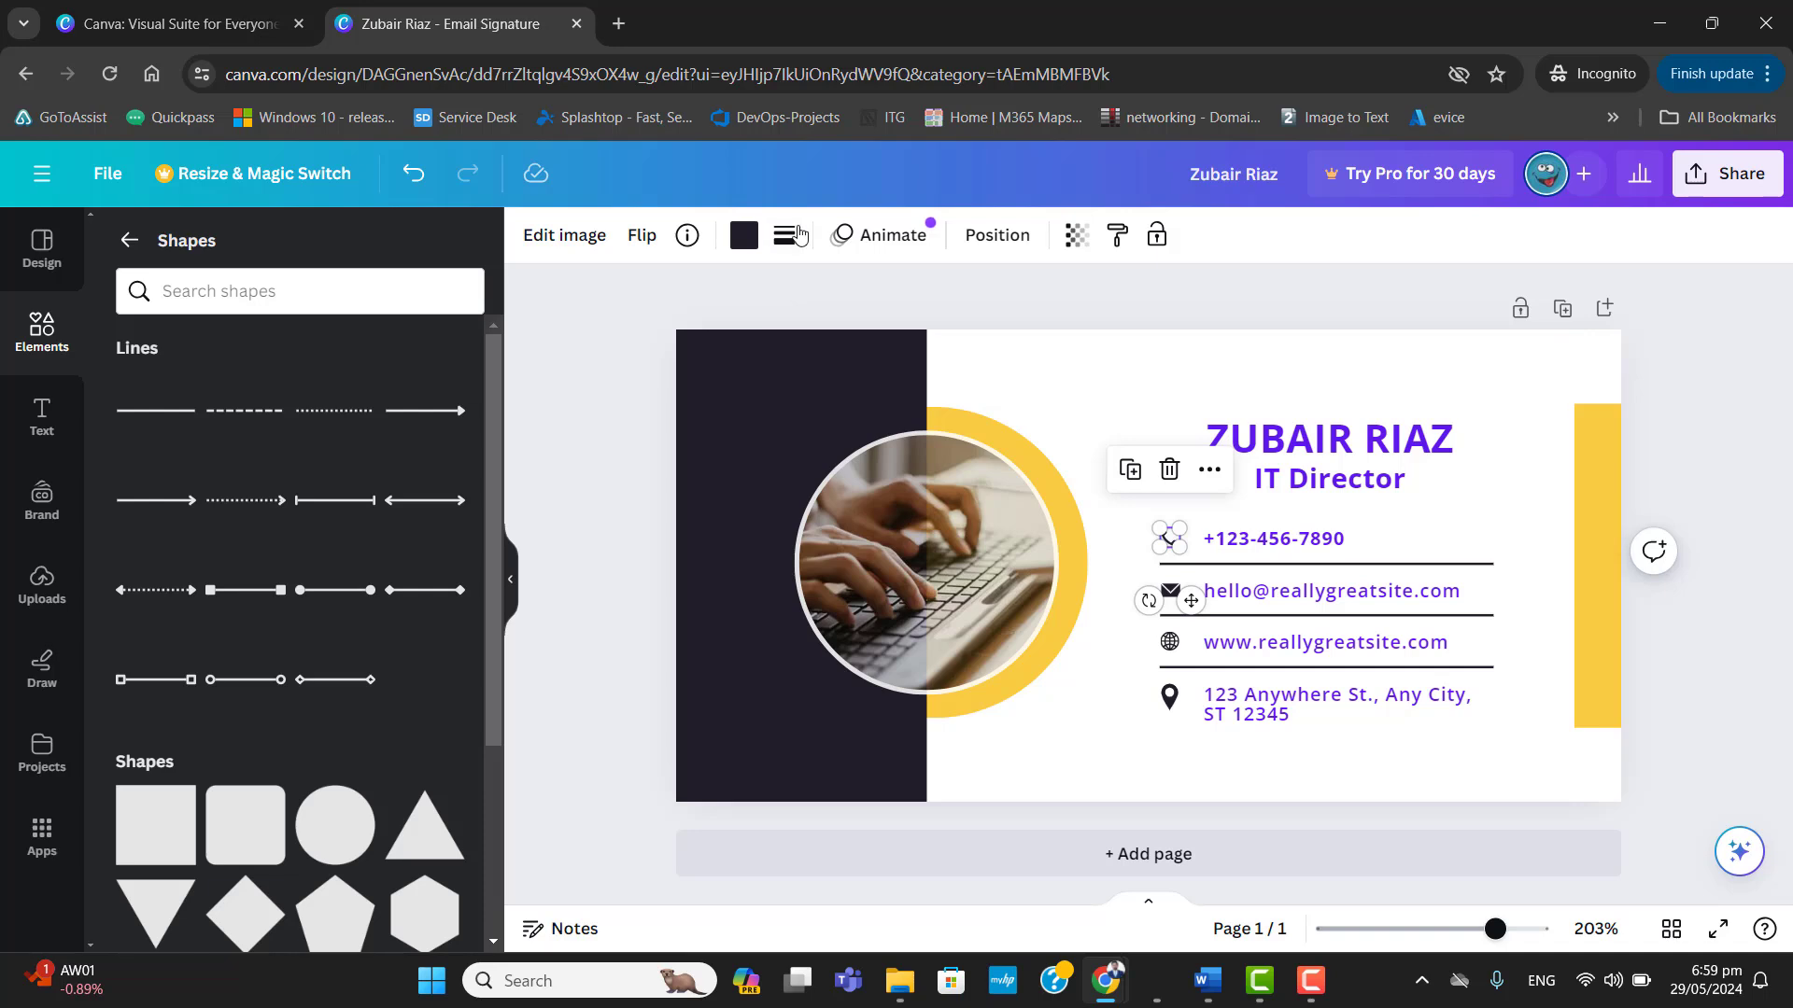
pyautogui.click(743, 235)
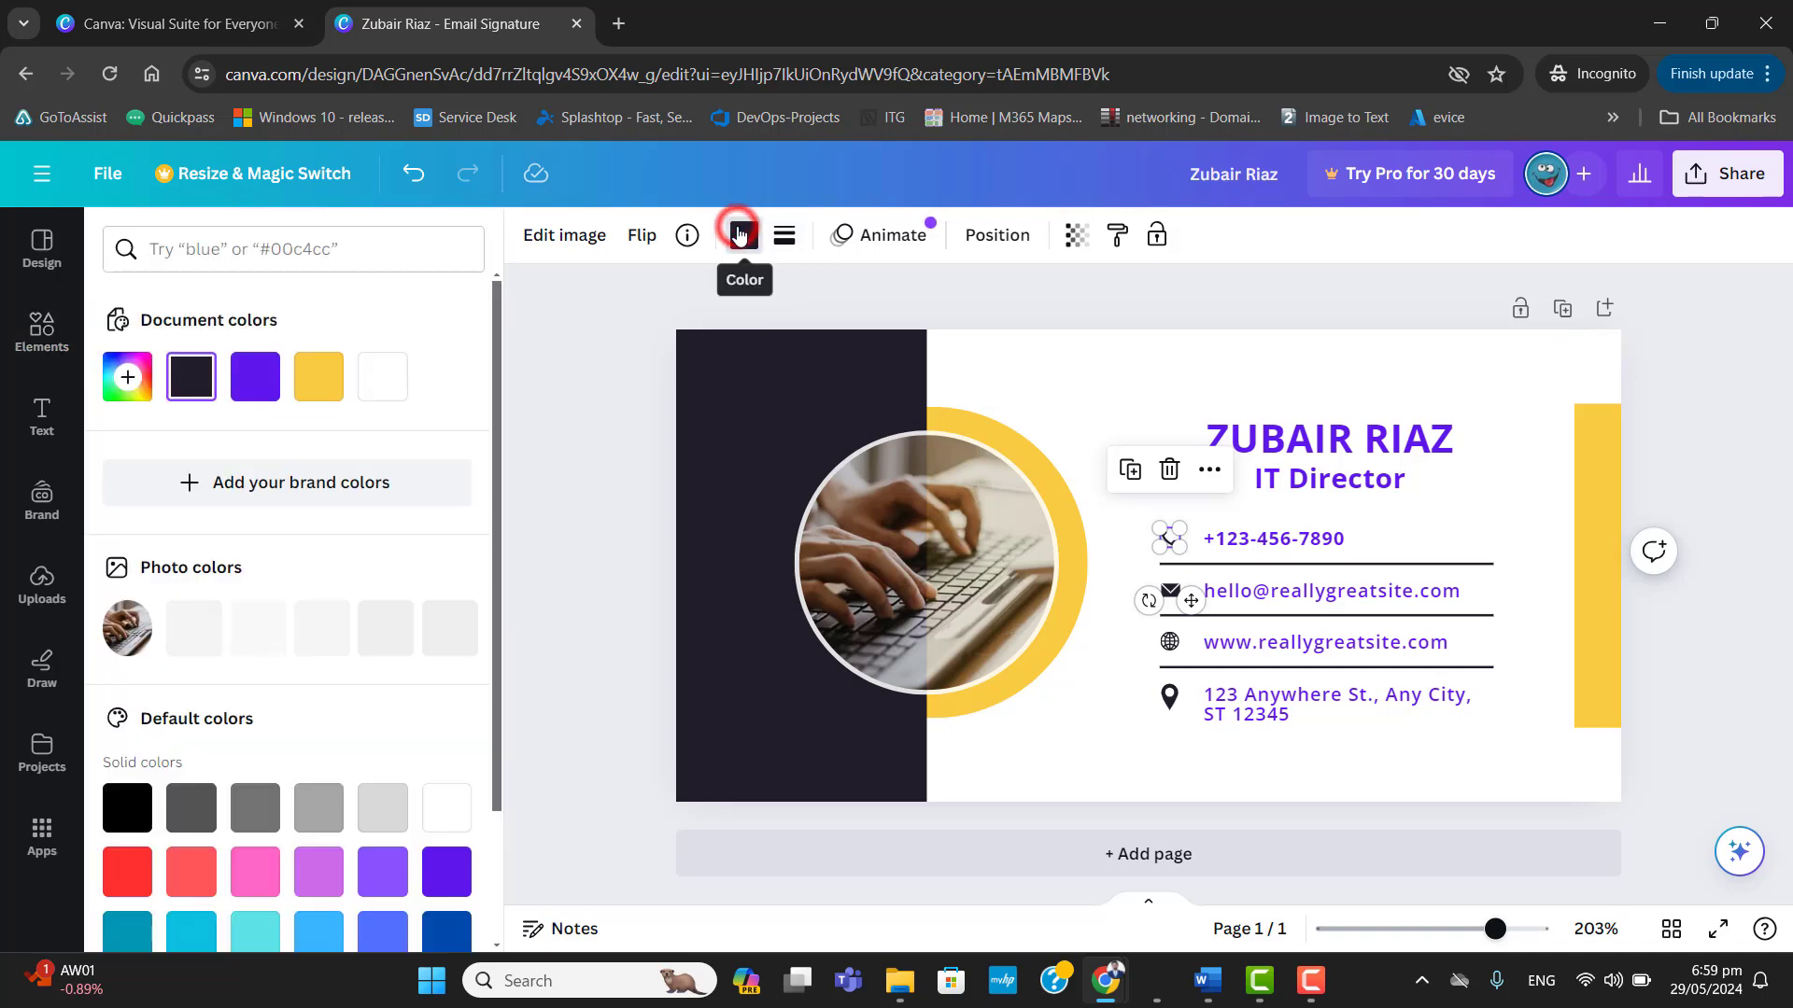
pyautogui.click(448, 868)
pyautogui.click(318, 854)
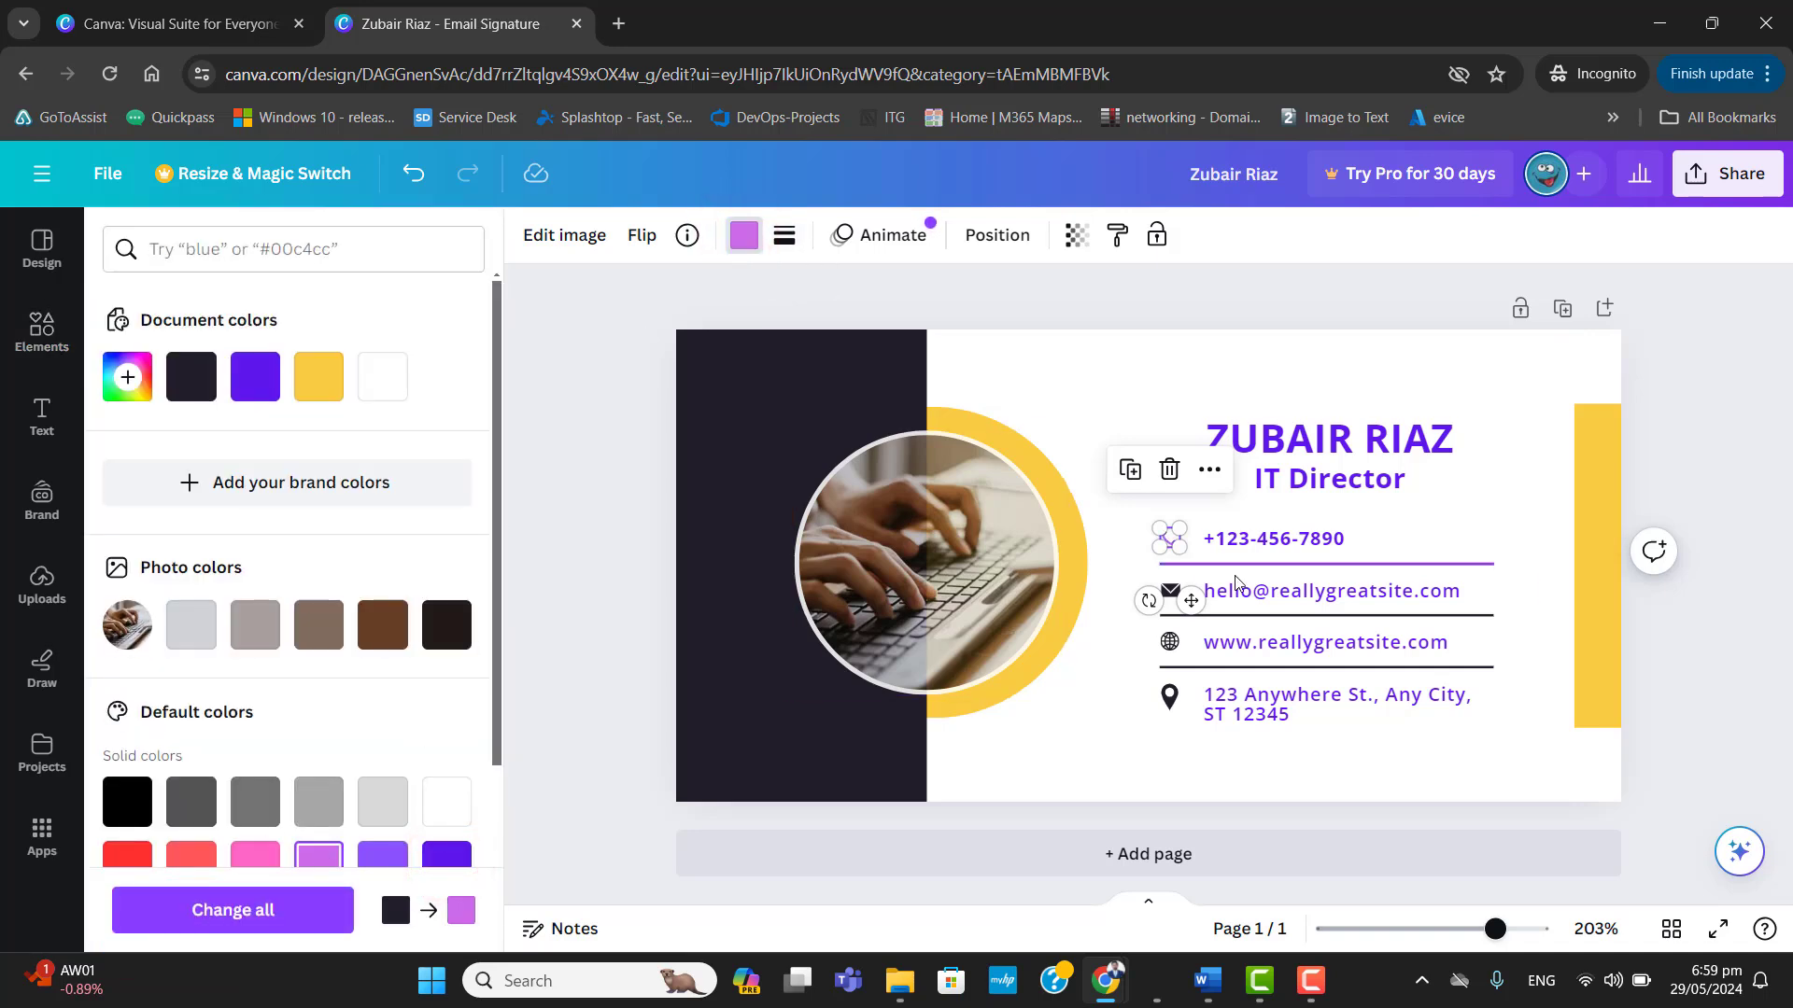
pyautogui.click(1207, 510)
pyautogui.click(1166, 539)
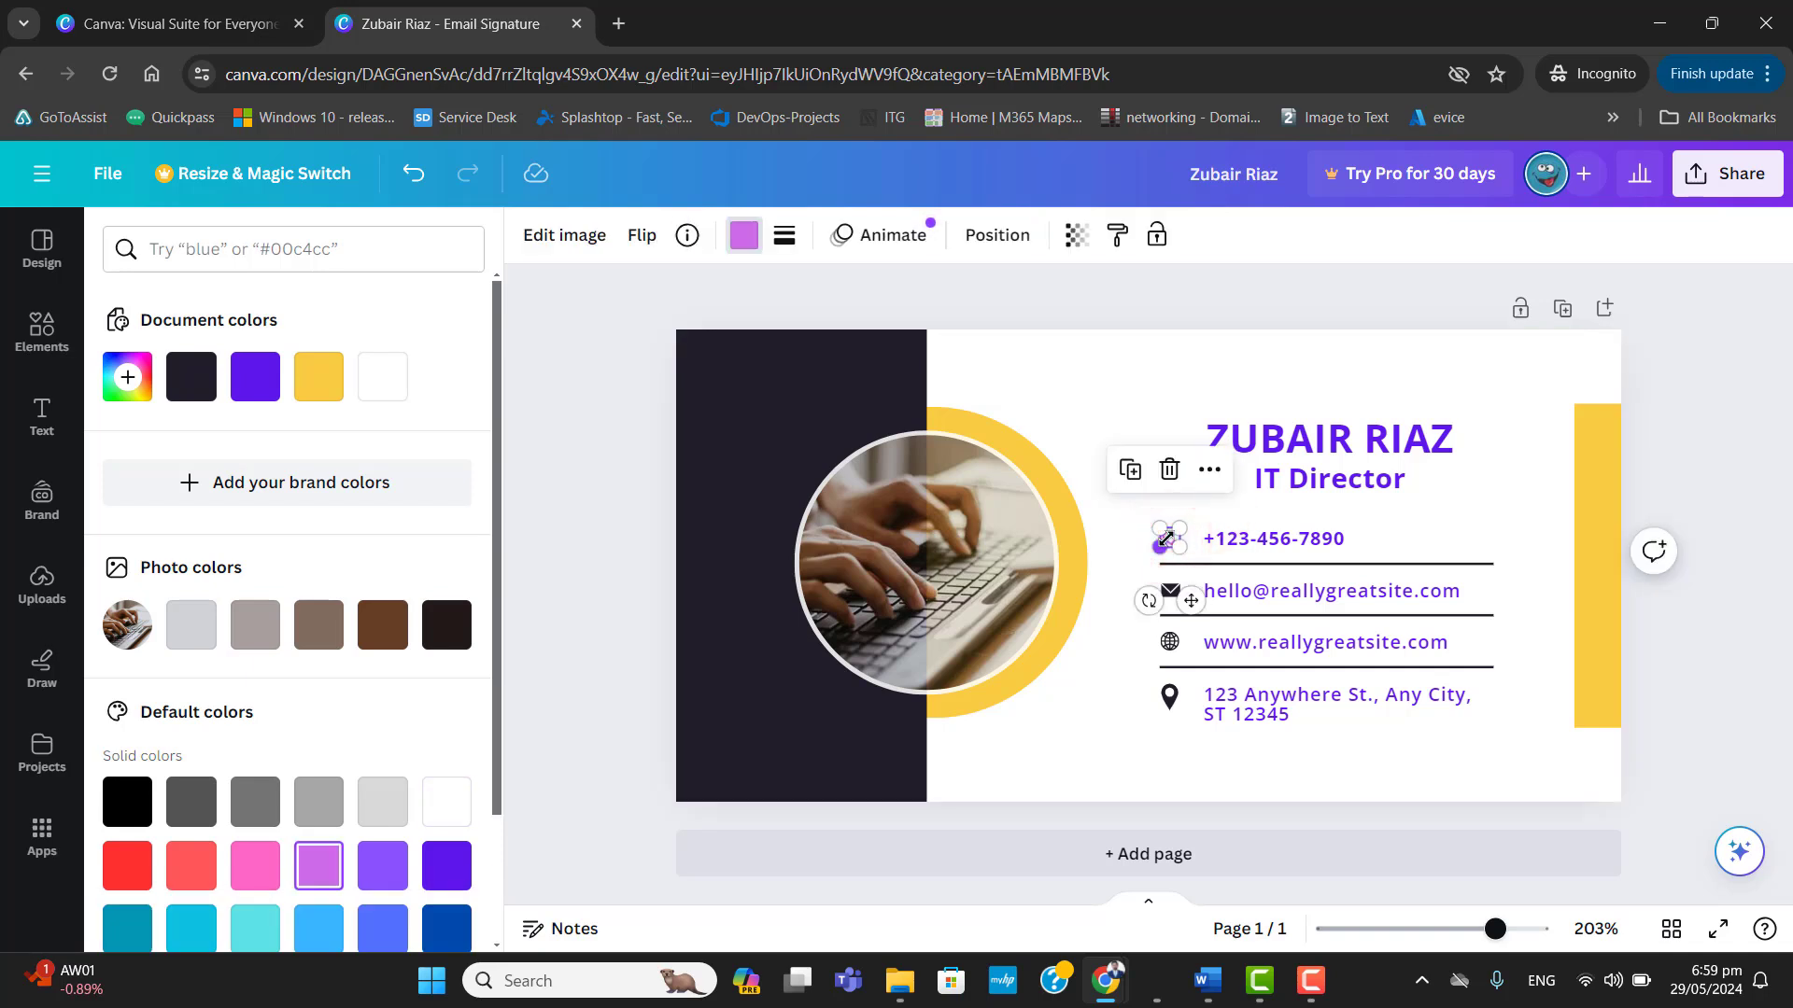
# Delete the phone icon and insert the black handset graphic near the phone number.
pyautogui.click(1170, 471)
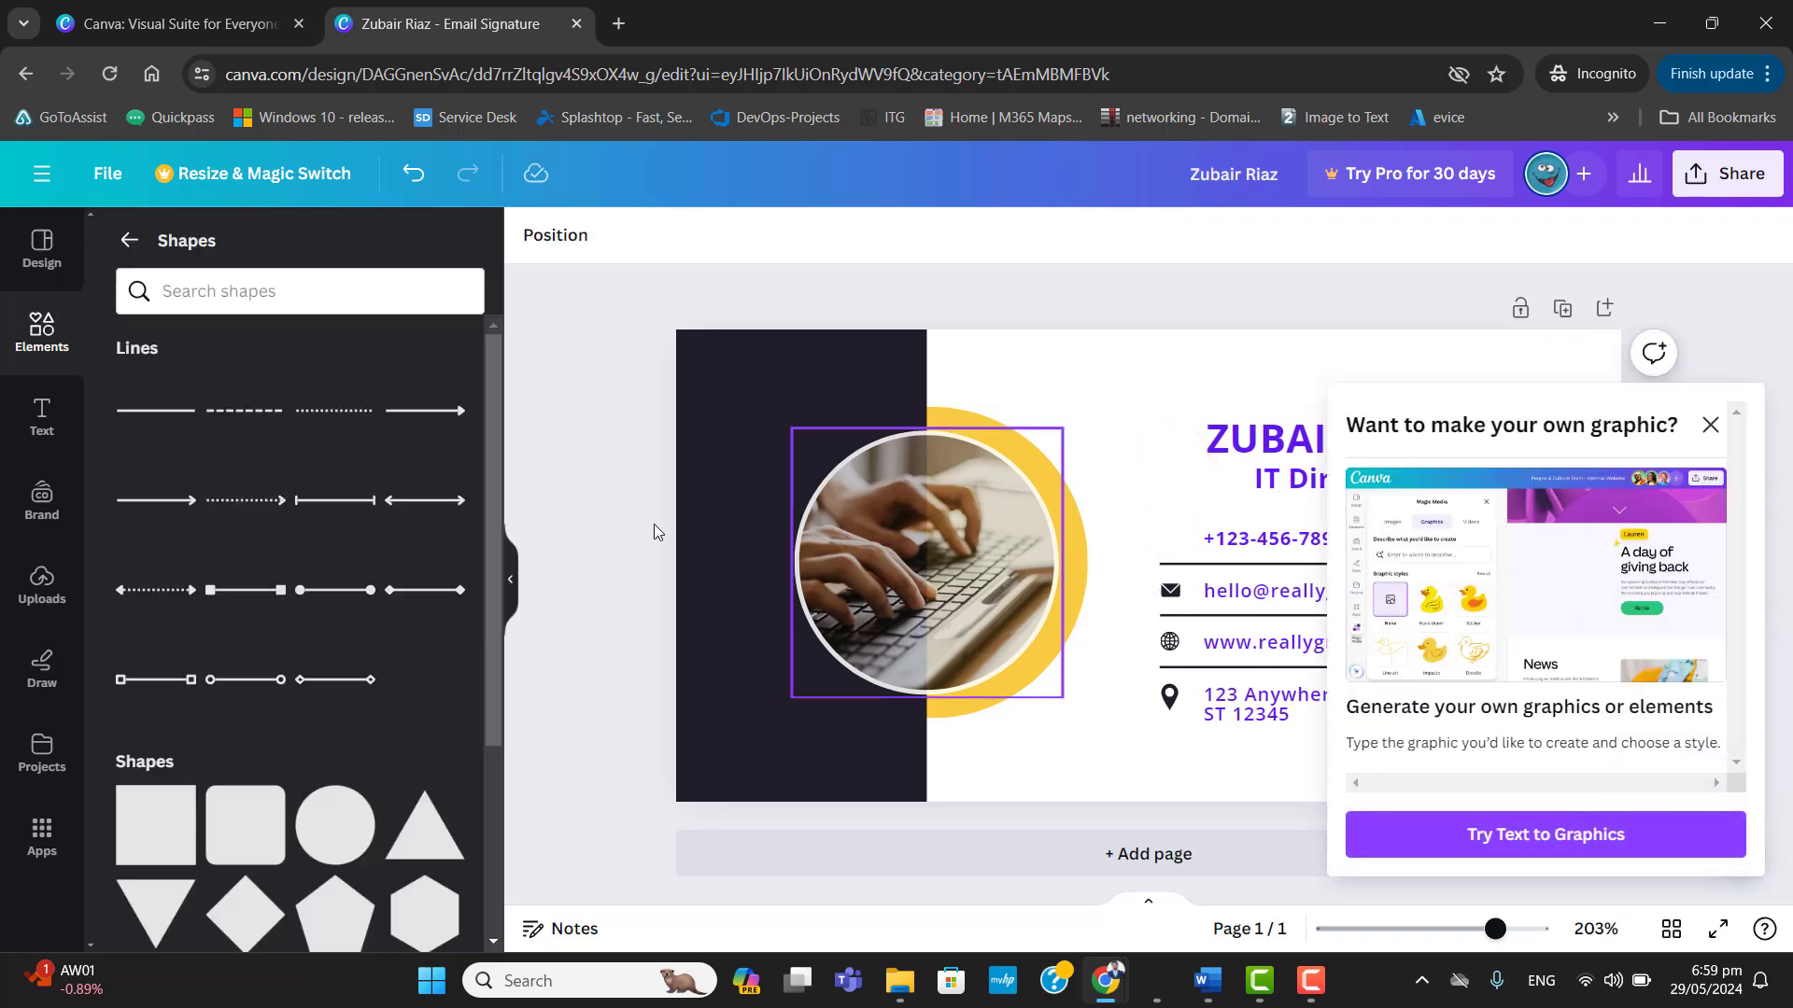
pyautogui.click(42, 328)
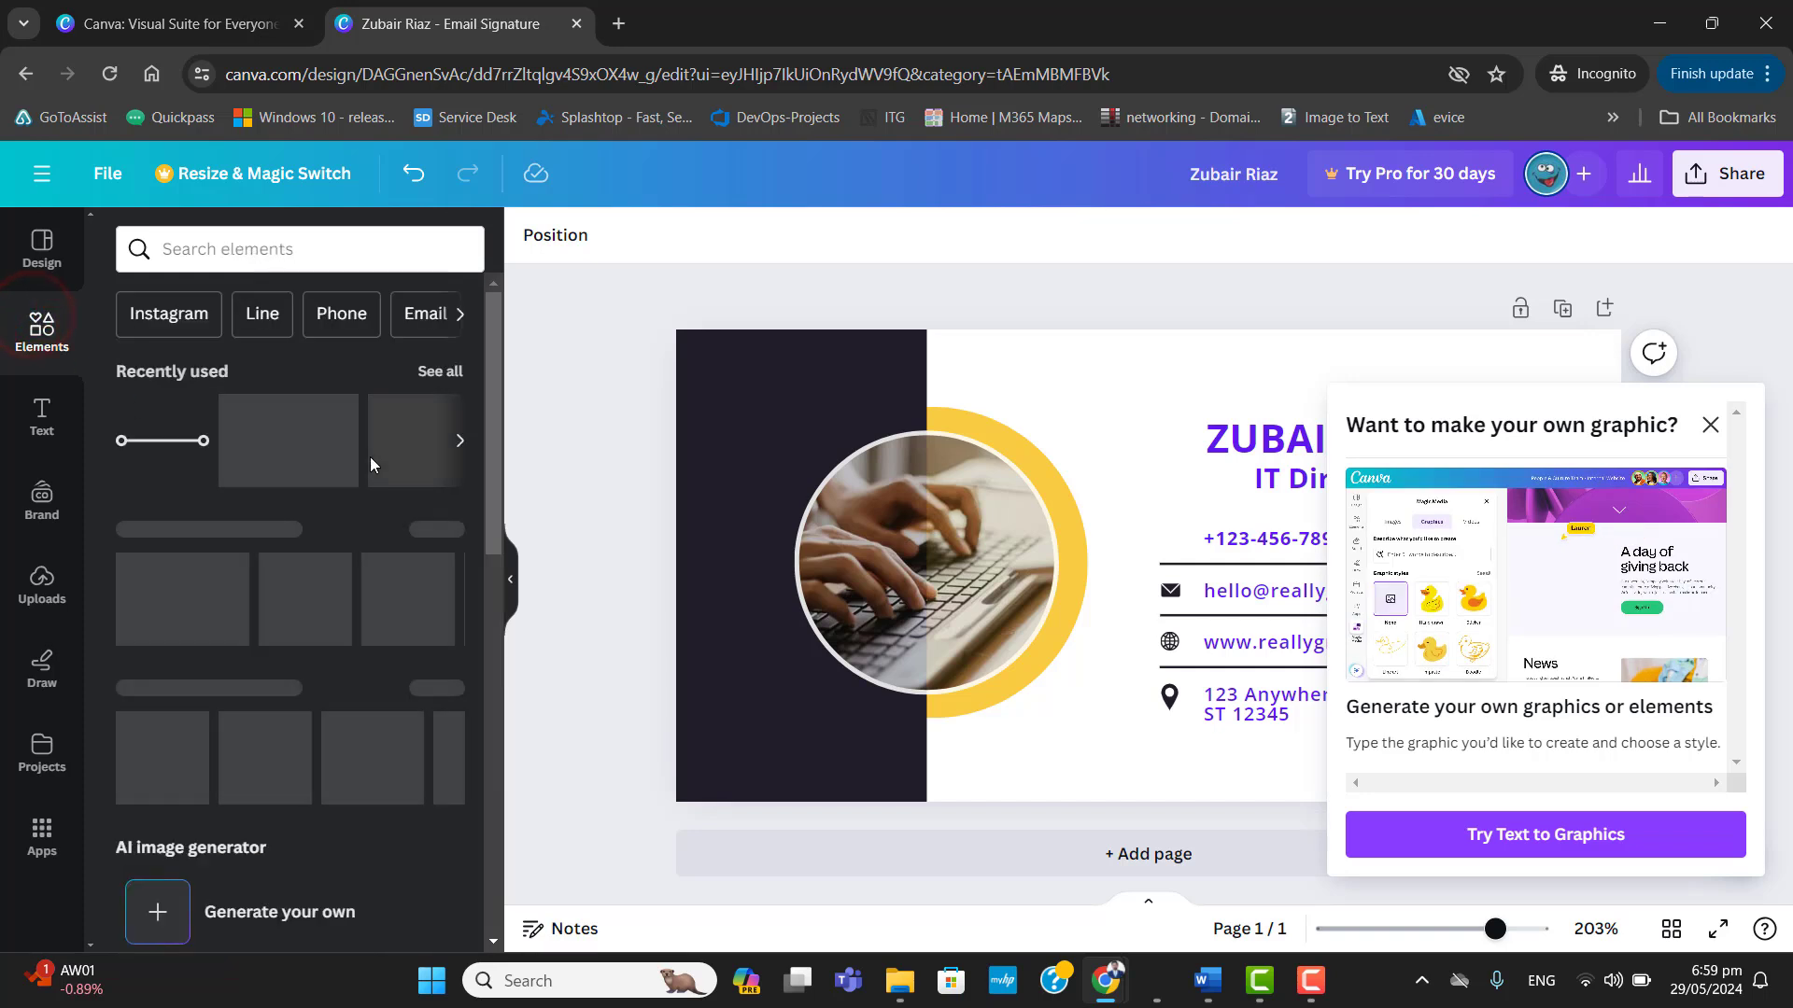
pyautogui.click(459, 733)
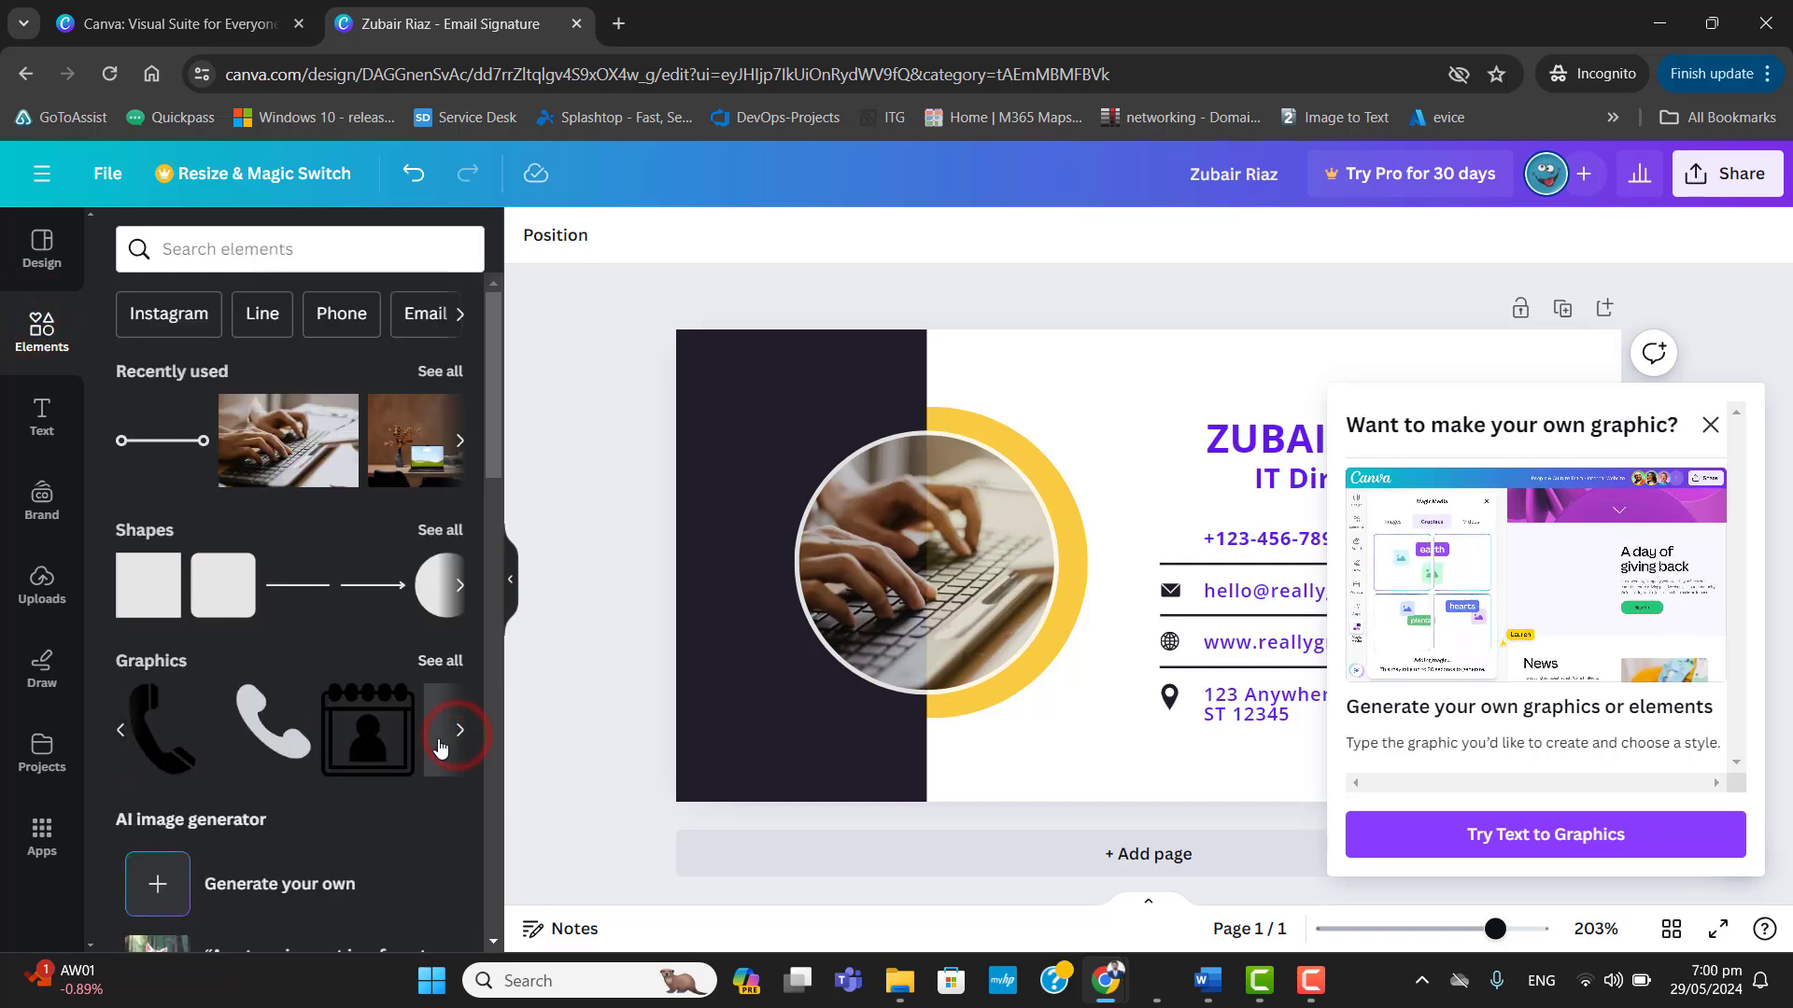
pyautogui.moveTo(149, 750); pyautogui.dragTo(1177, 542)
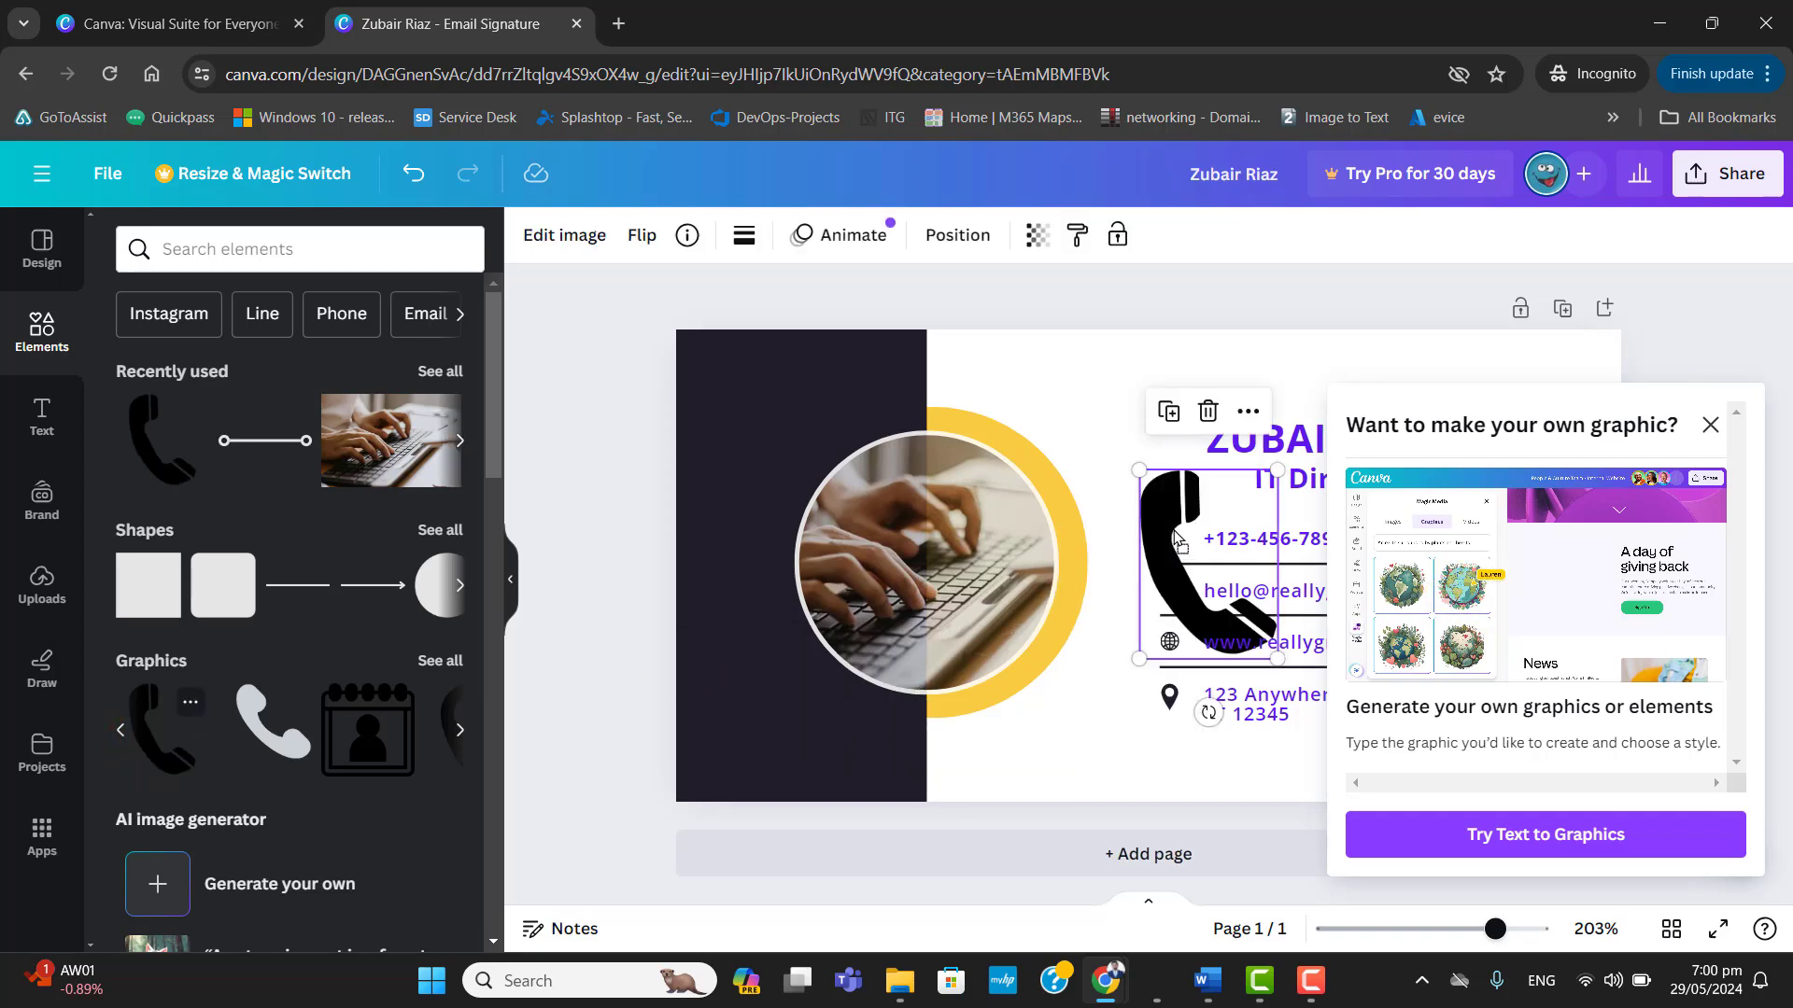
# Shrink the handset graphic to icon size and align it beside the phone number.
pyautogui.moveTo(1274, 656); pyautogui.dragTo(1172, 539)
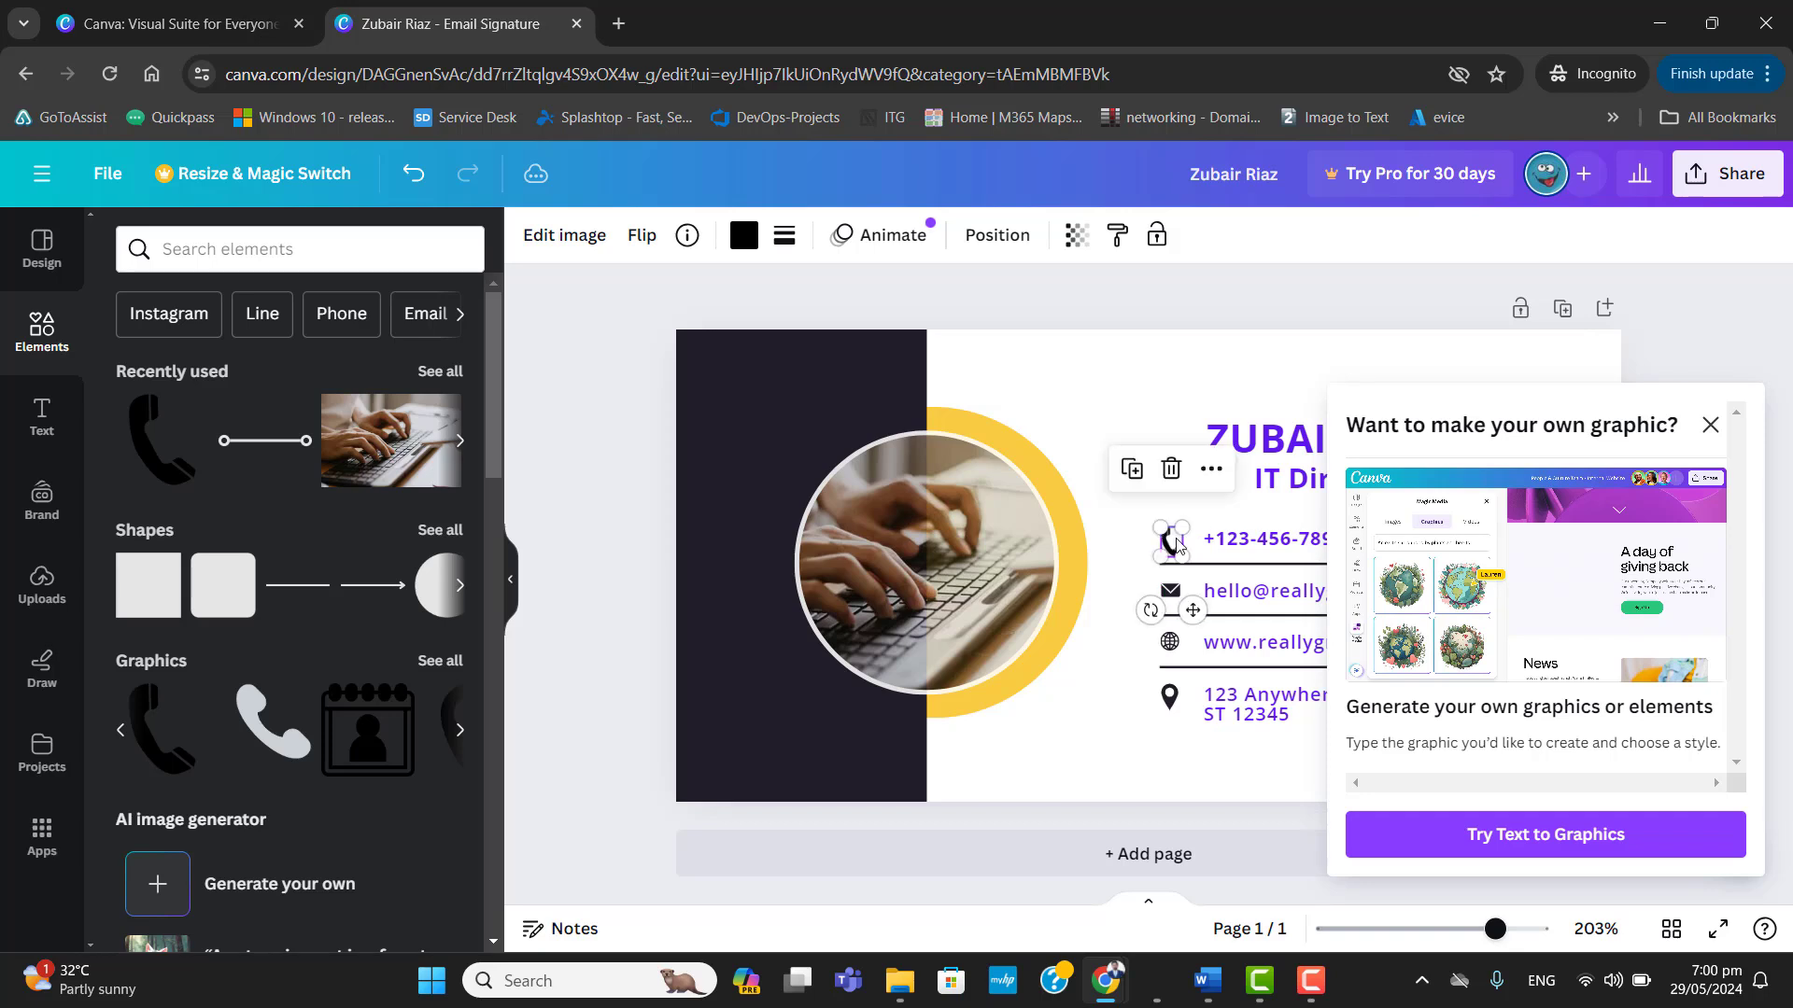
pyautogui.click(1195, 556)
pyautogui.click(1194, 550)
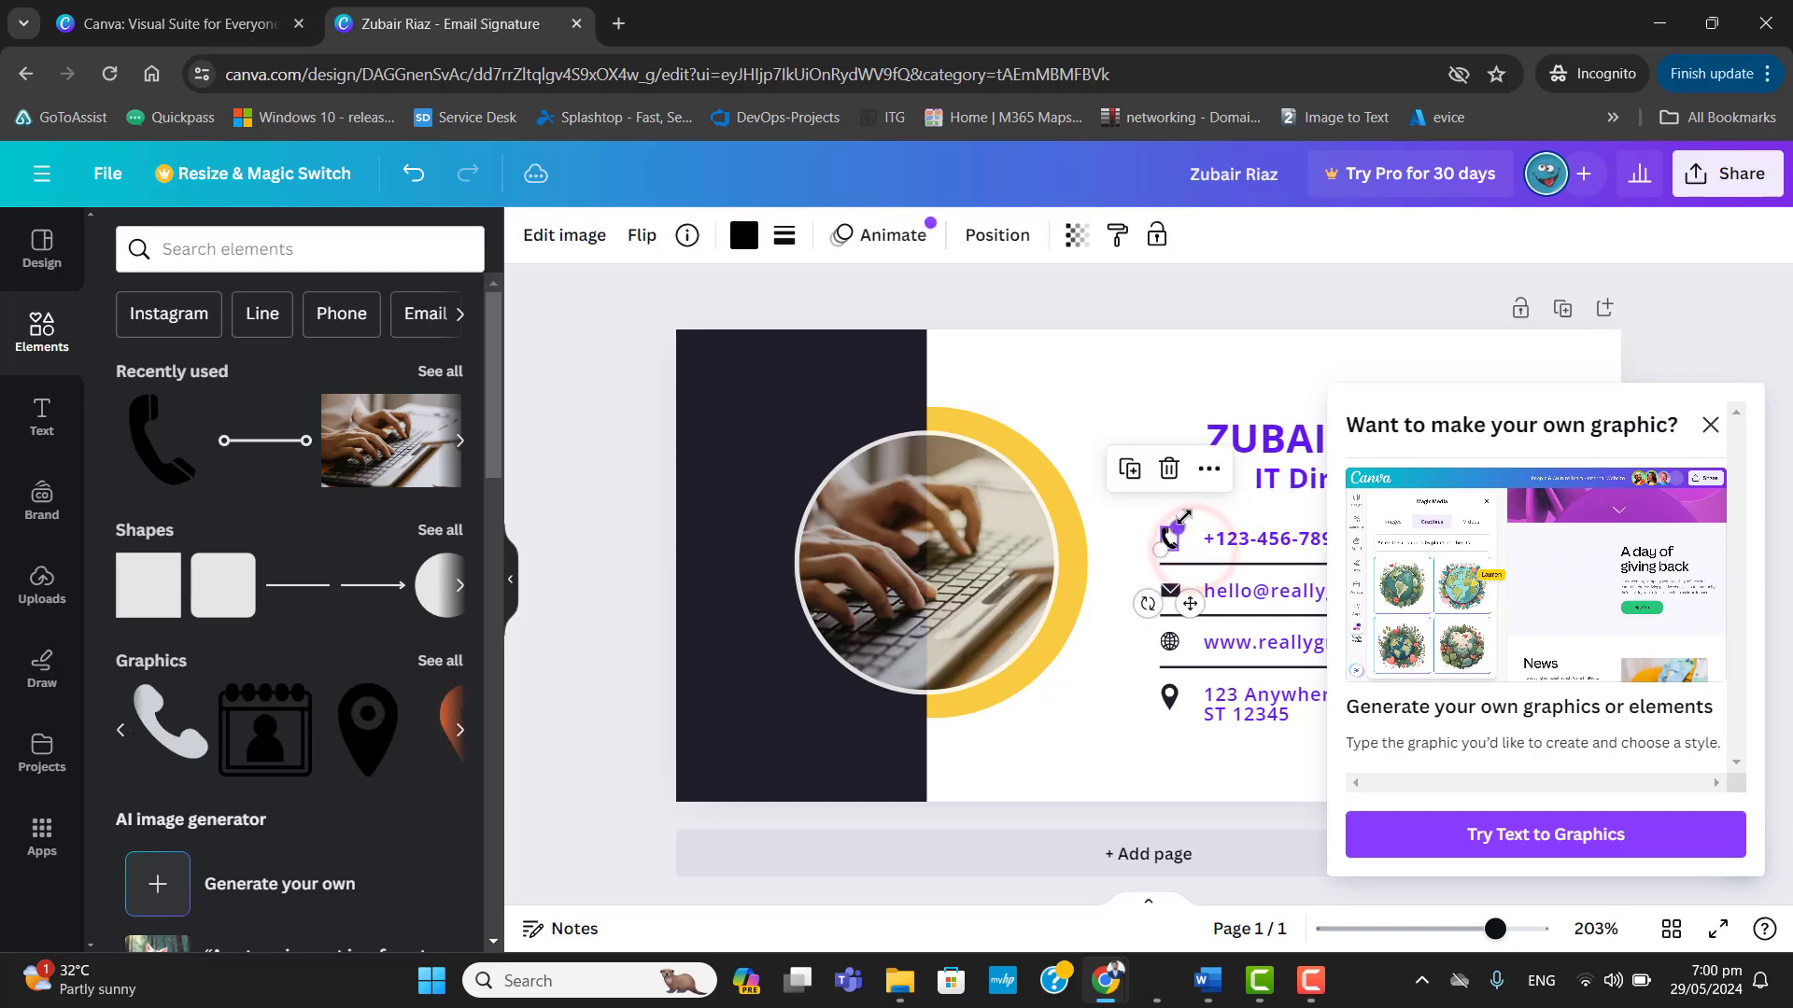
pyautogui.click(1189, 520)
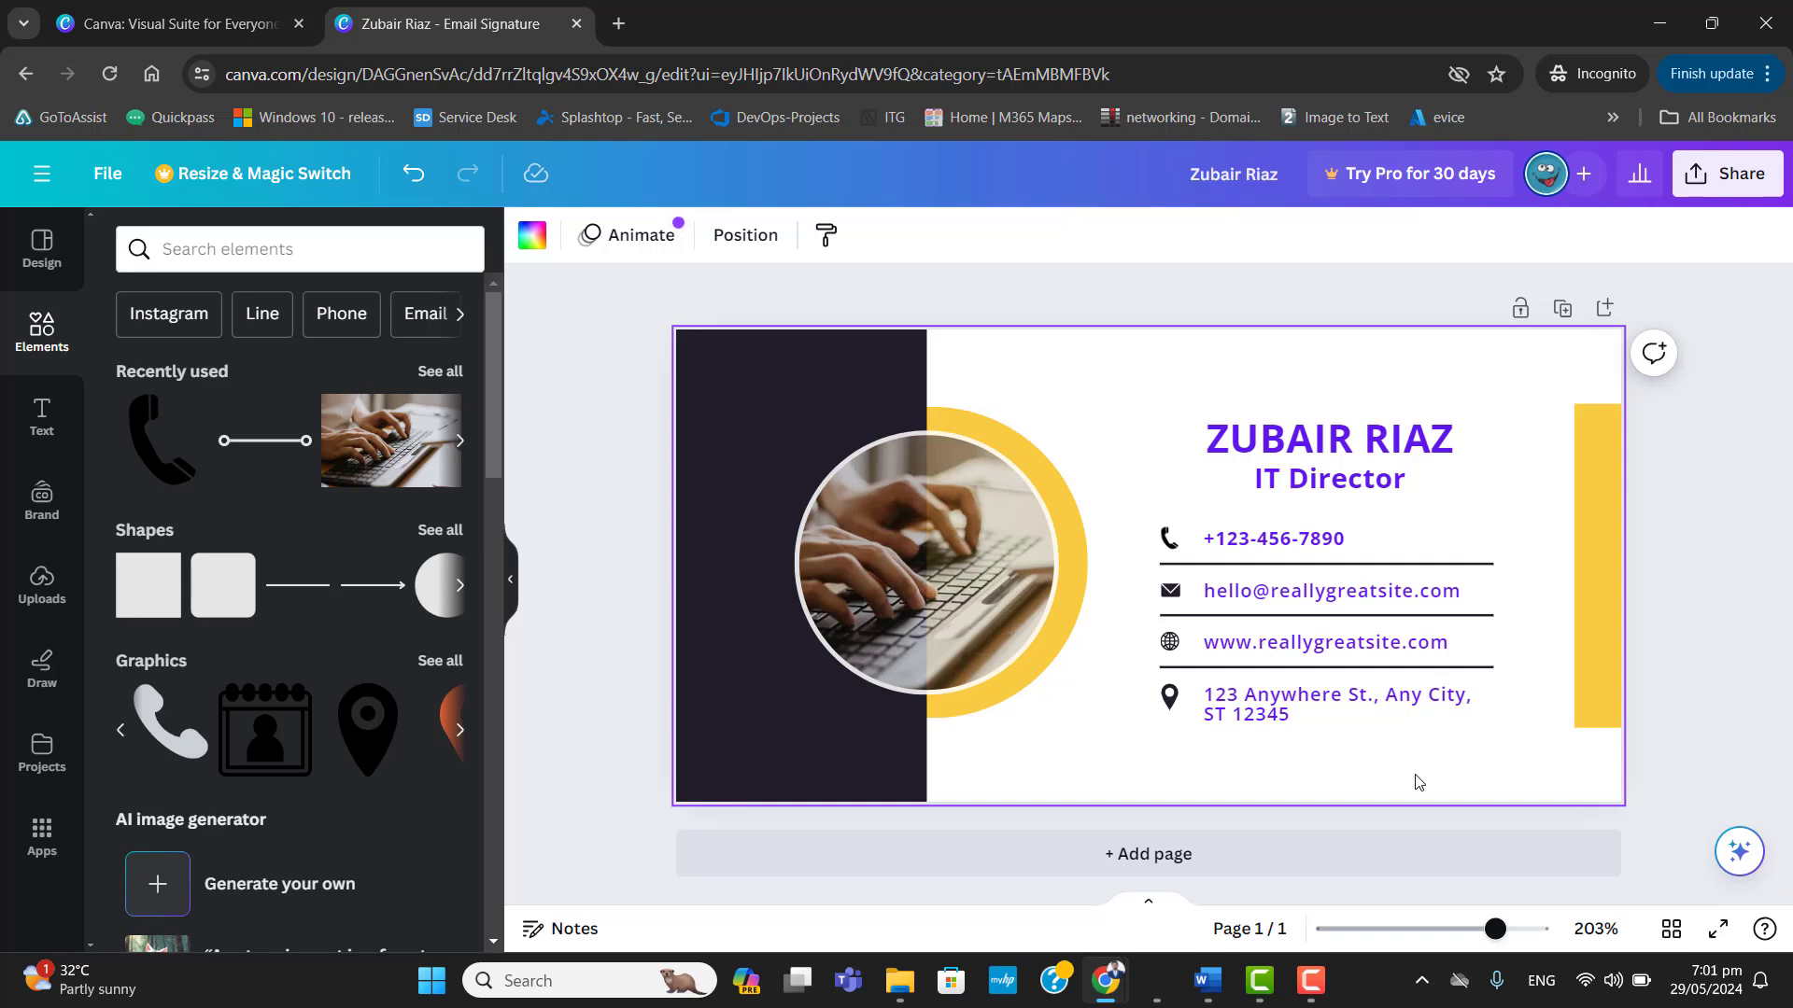
# Try white, light grey, black and dark grey from the default solid colours as the page background.
pyautogui.click(1128, 415)
pyautogui.click(1043, 763)
pyautogui.click(533, 235)
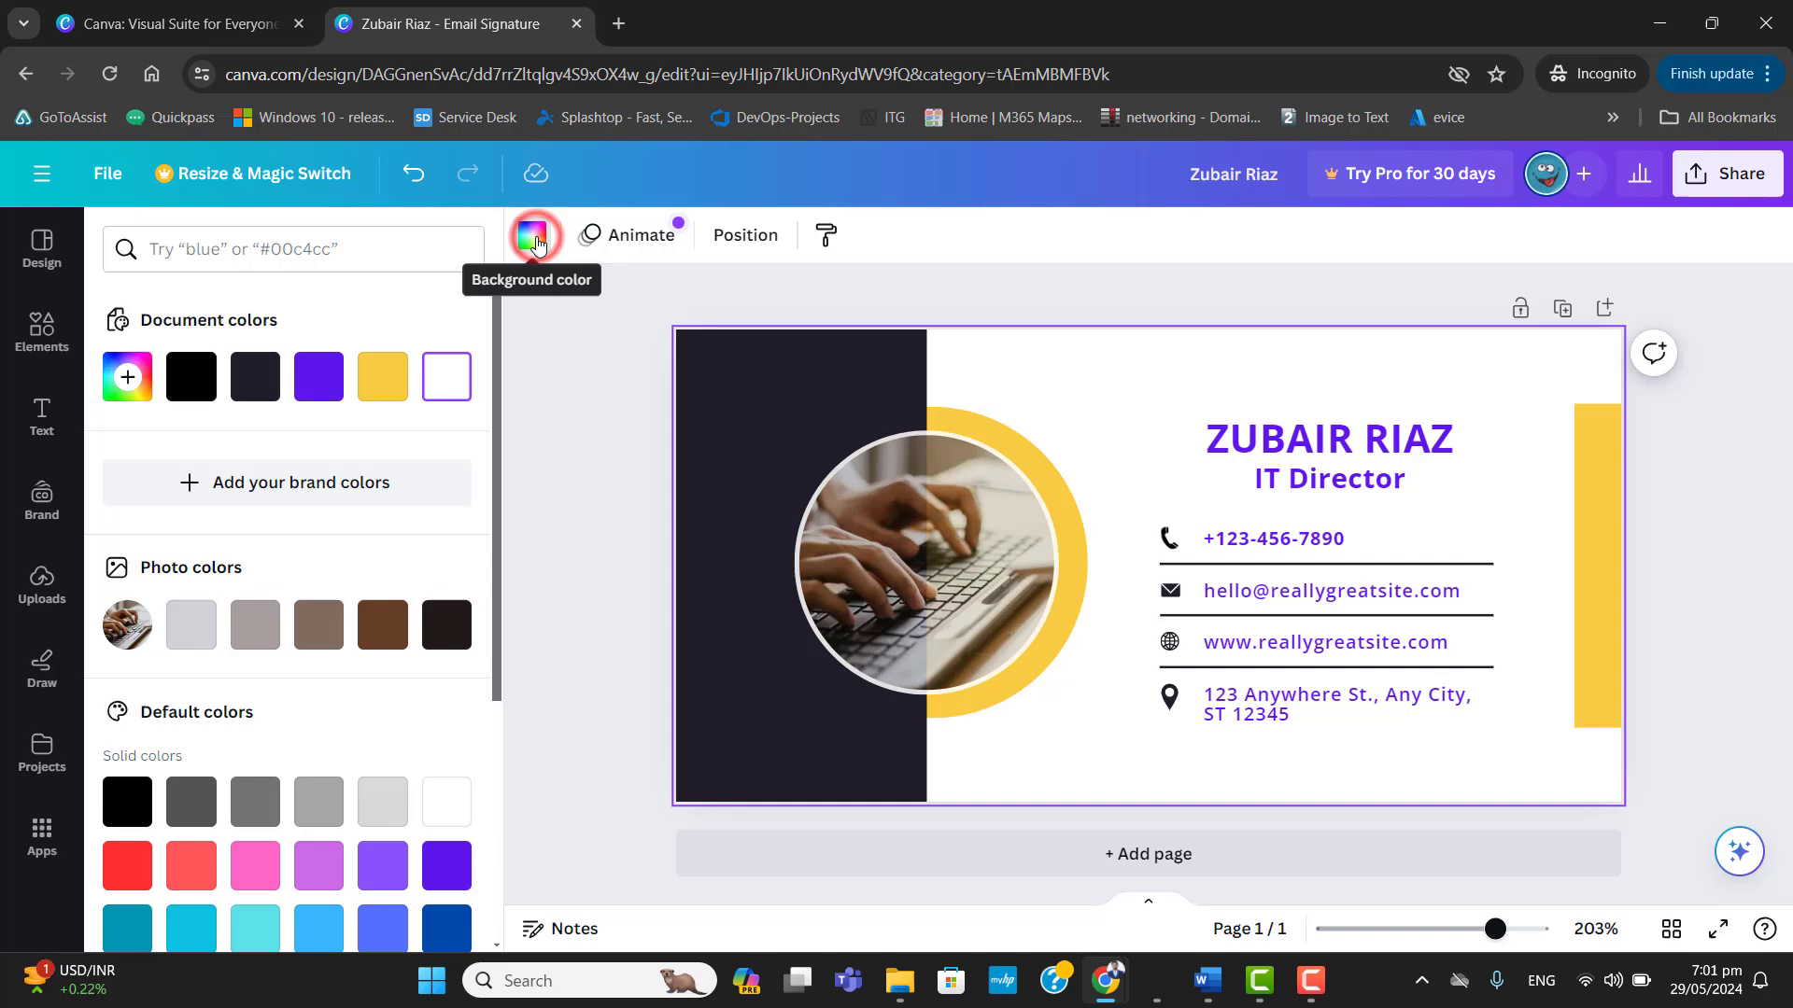
pyautogui.click(433, 809)
pyautogui.click(375, 805)
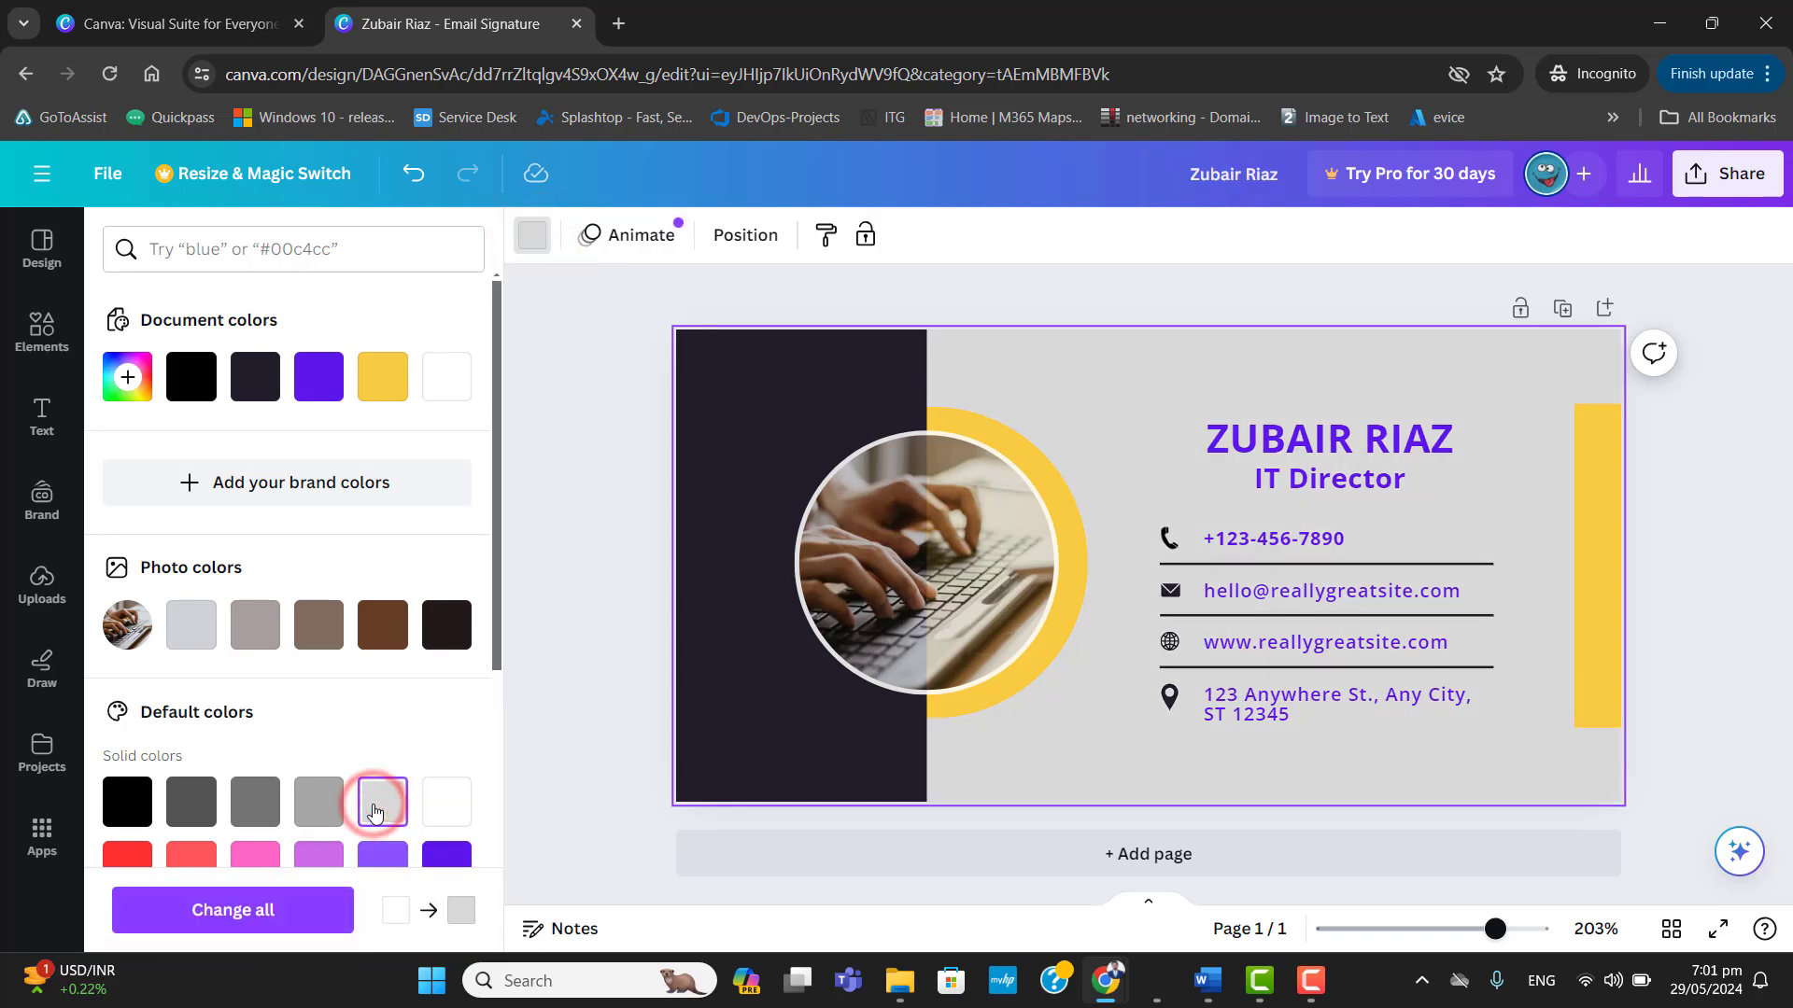
pyautogui.click(440, 801)
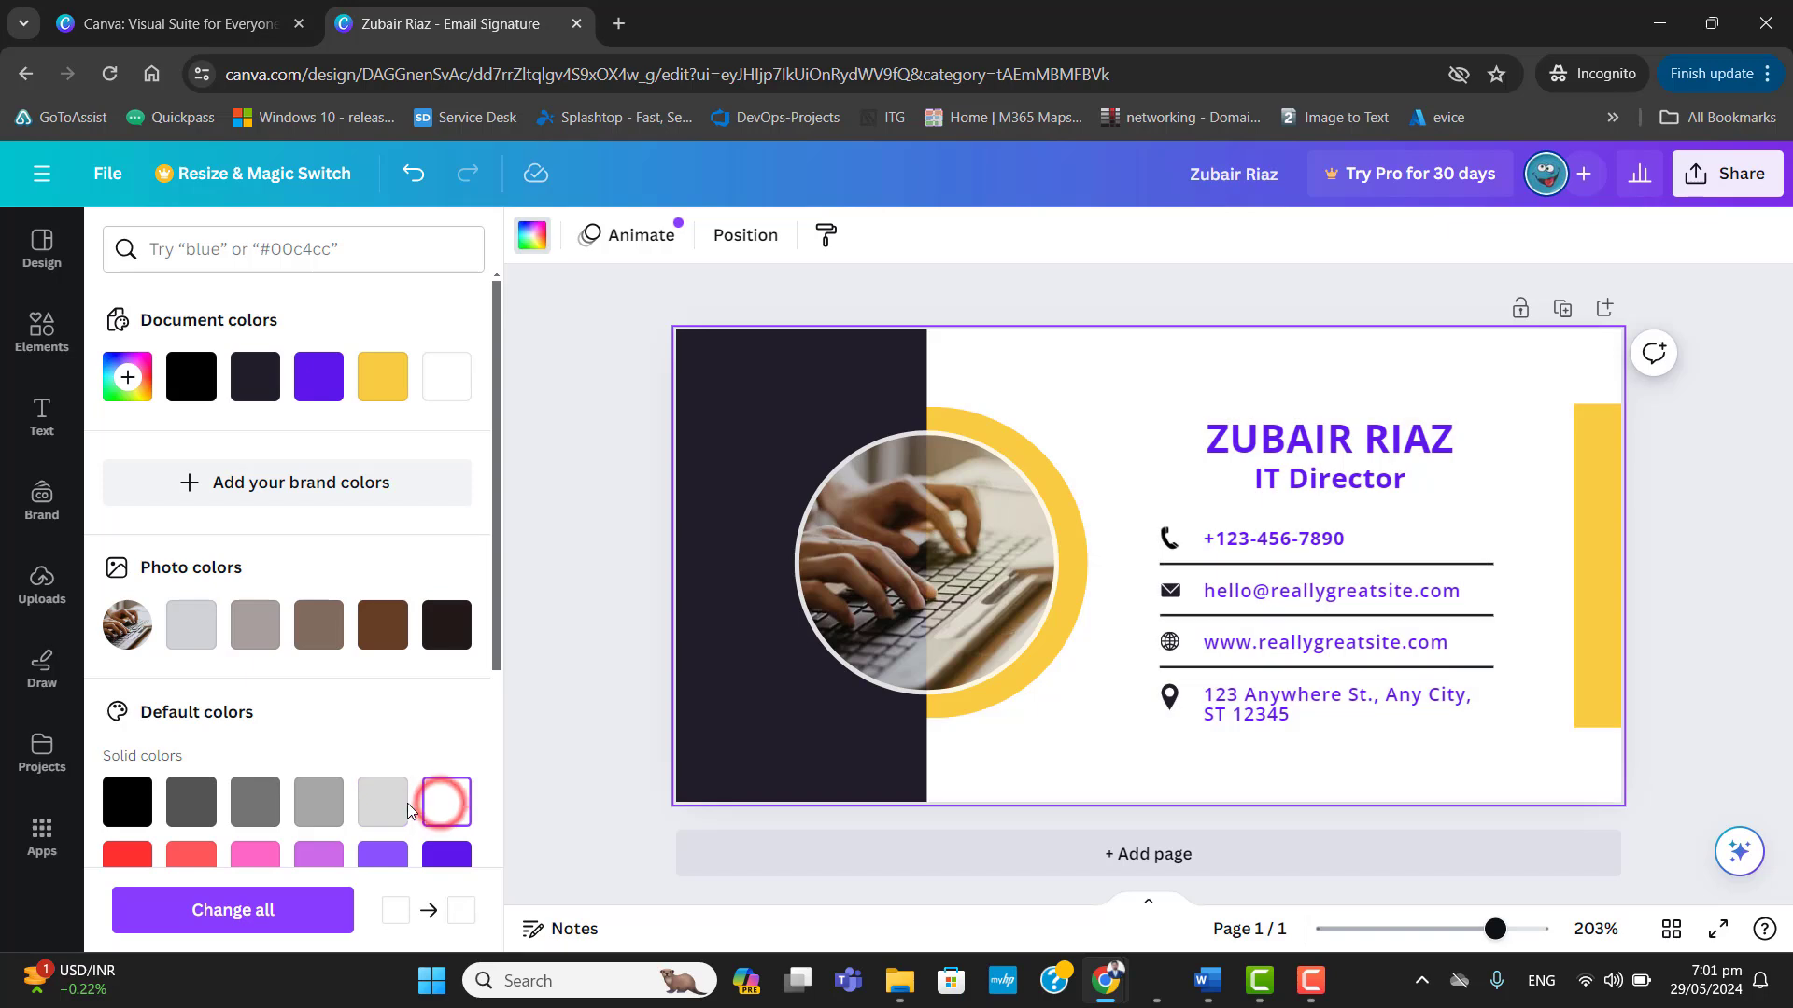
pyautogui.click(390, 809)
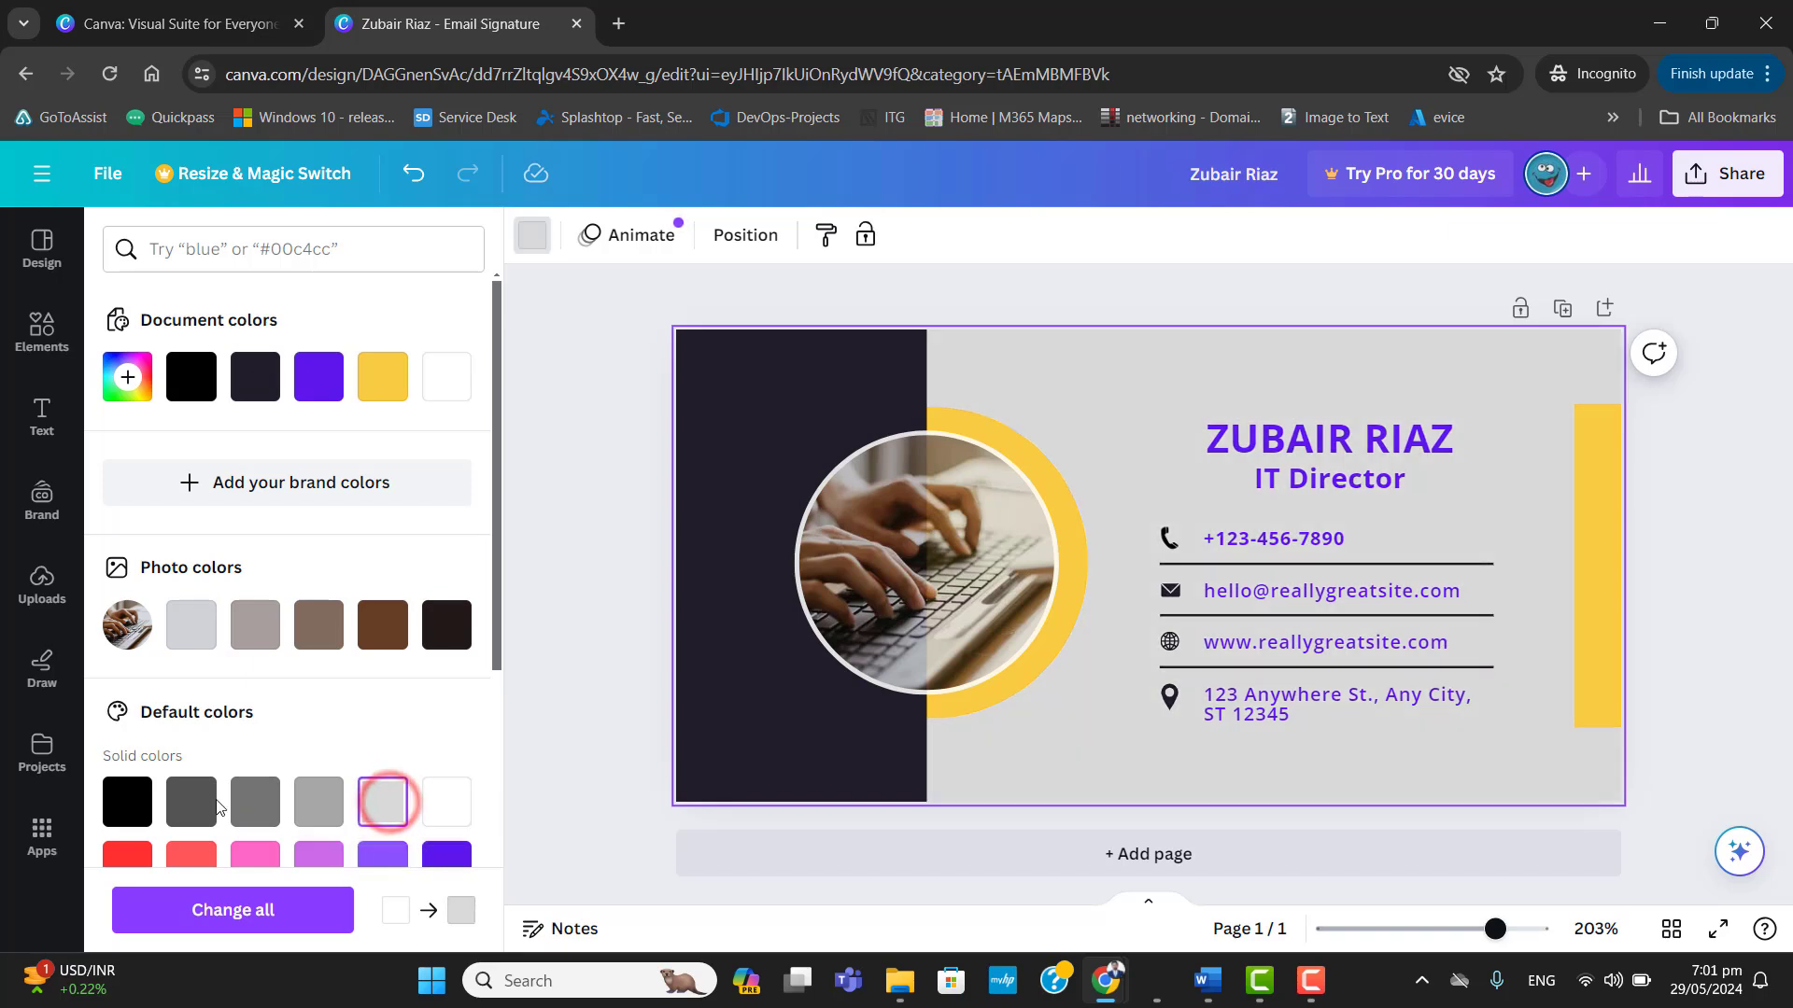
pyautogui.click(129, 803)
pyautogui.click(192, 801)
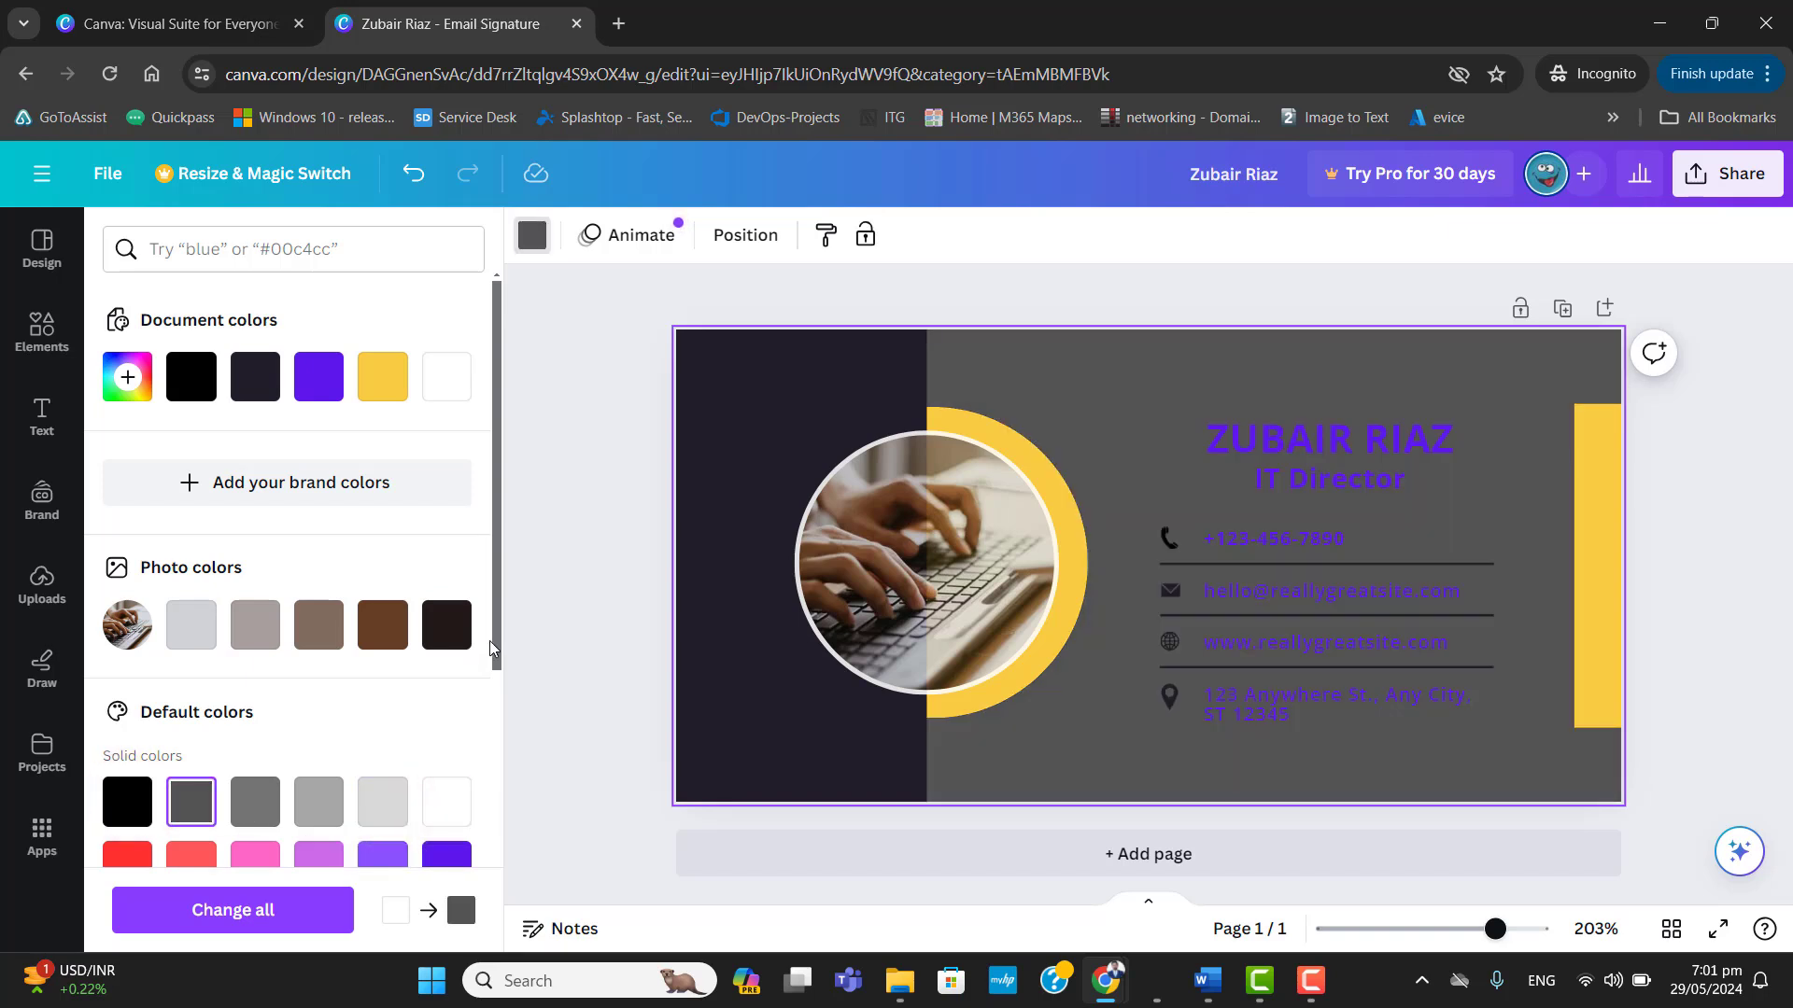
# Compare the photo's colours, including #816d5f and #211a15, as the page background and apply its light grey.
pyautogui.click(201, 633)
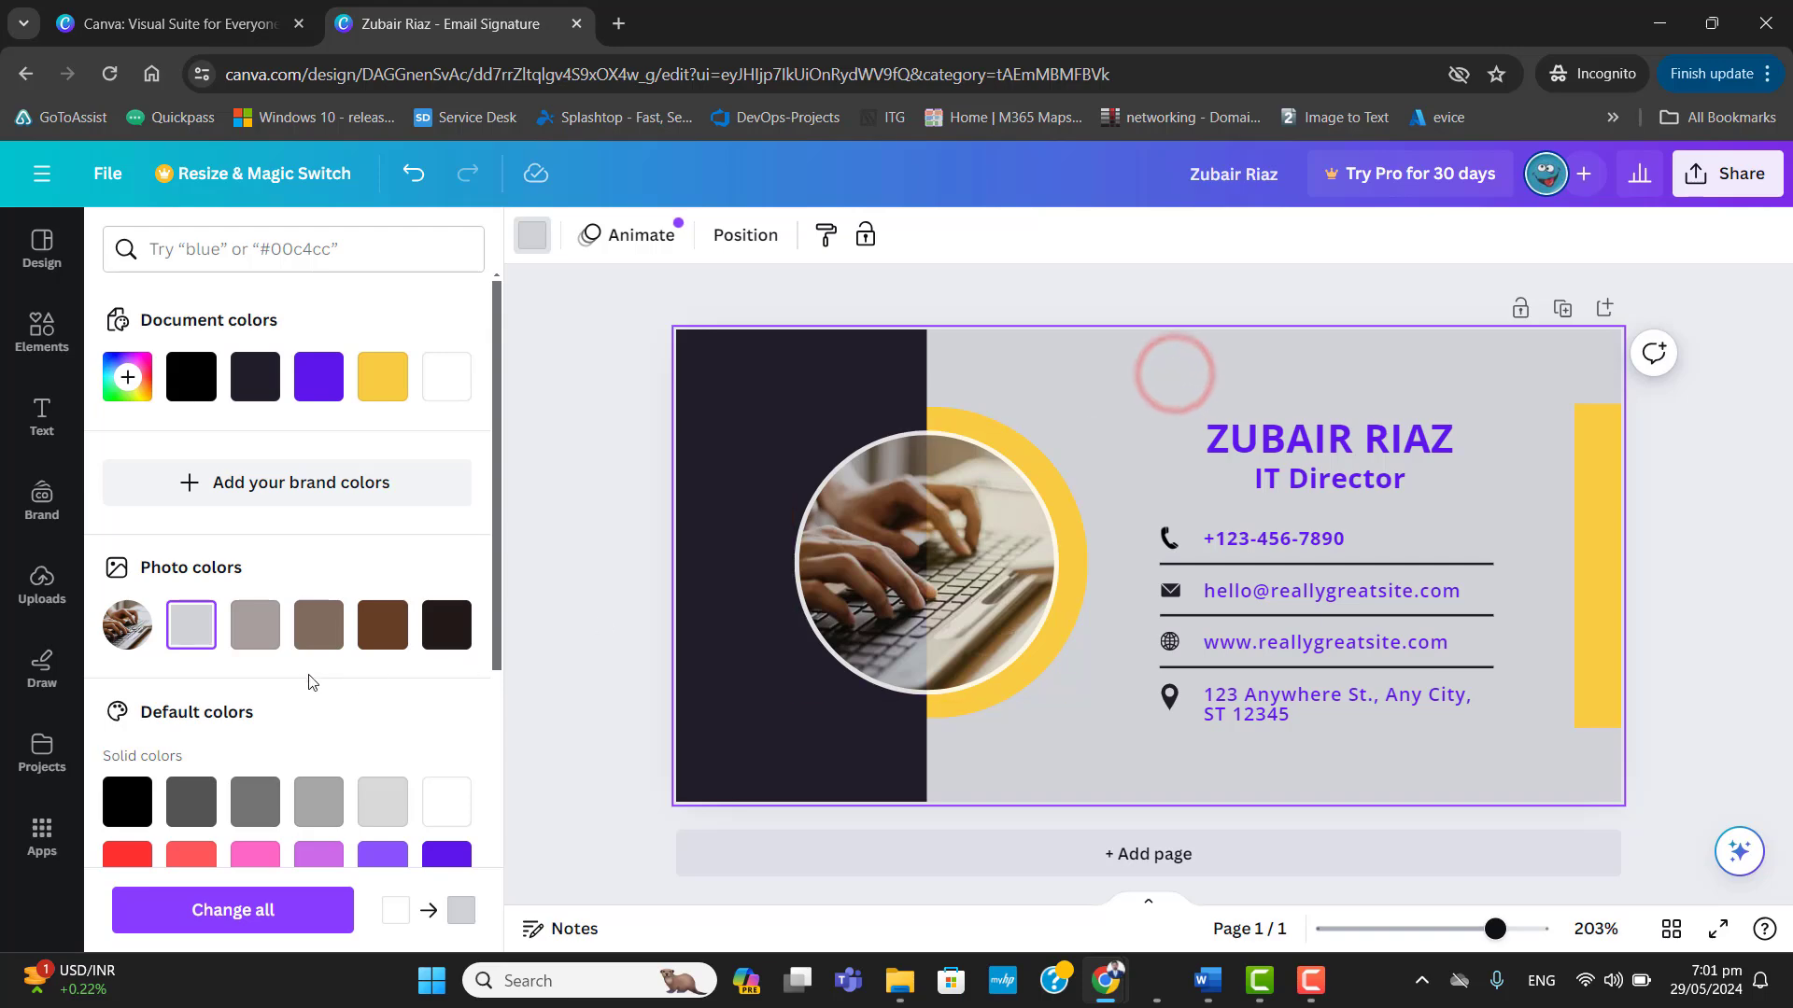
pyautogui.click(259, 643)
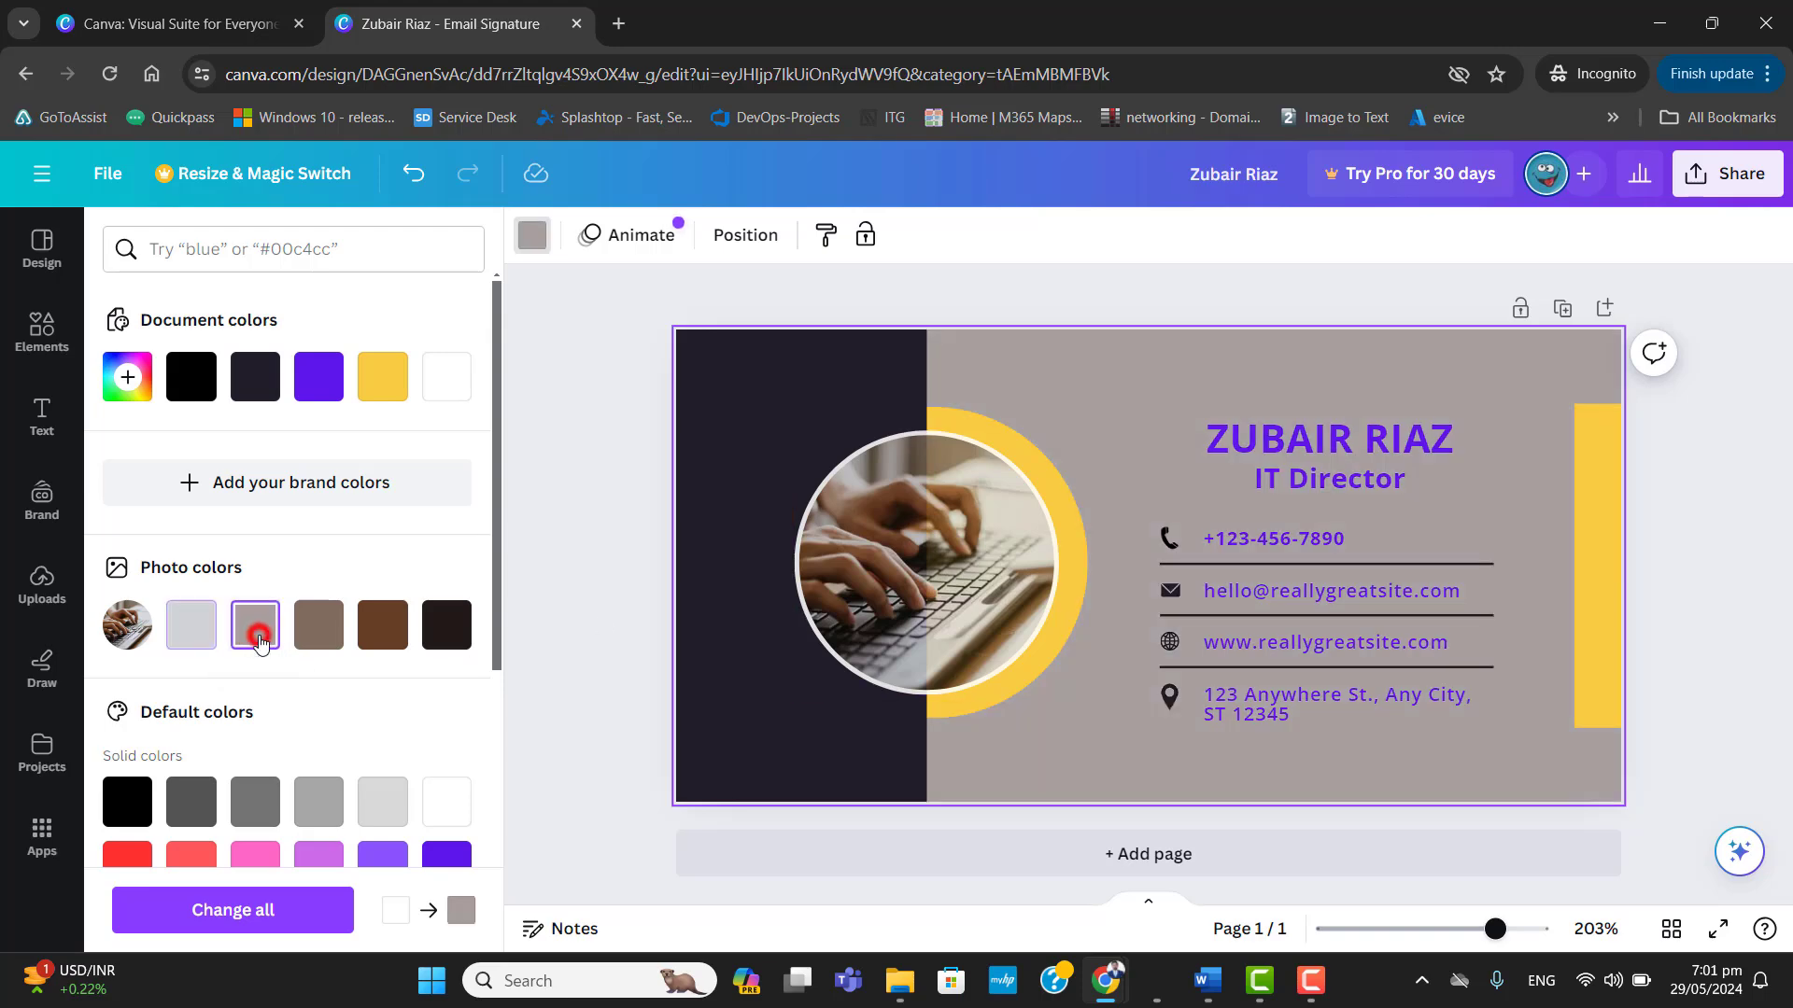
pyautogui.click(318, 628)
pyautogui.click(388, 628)
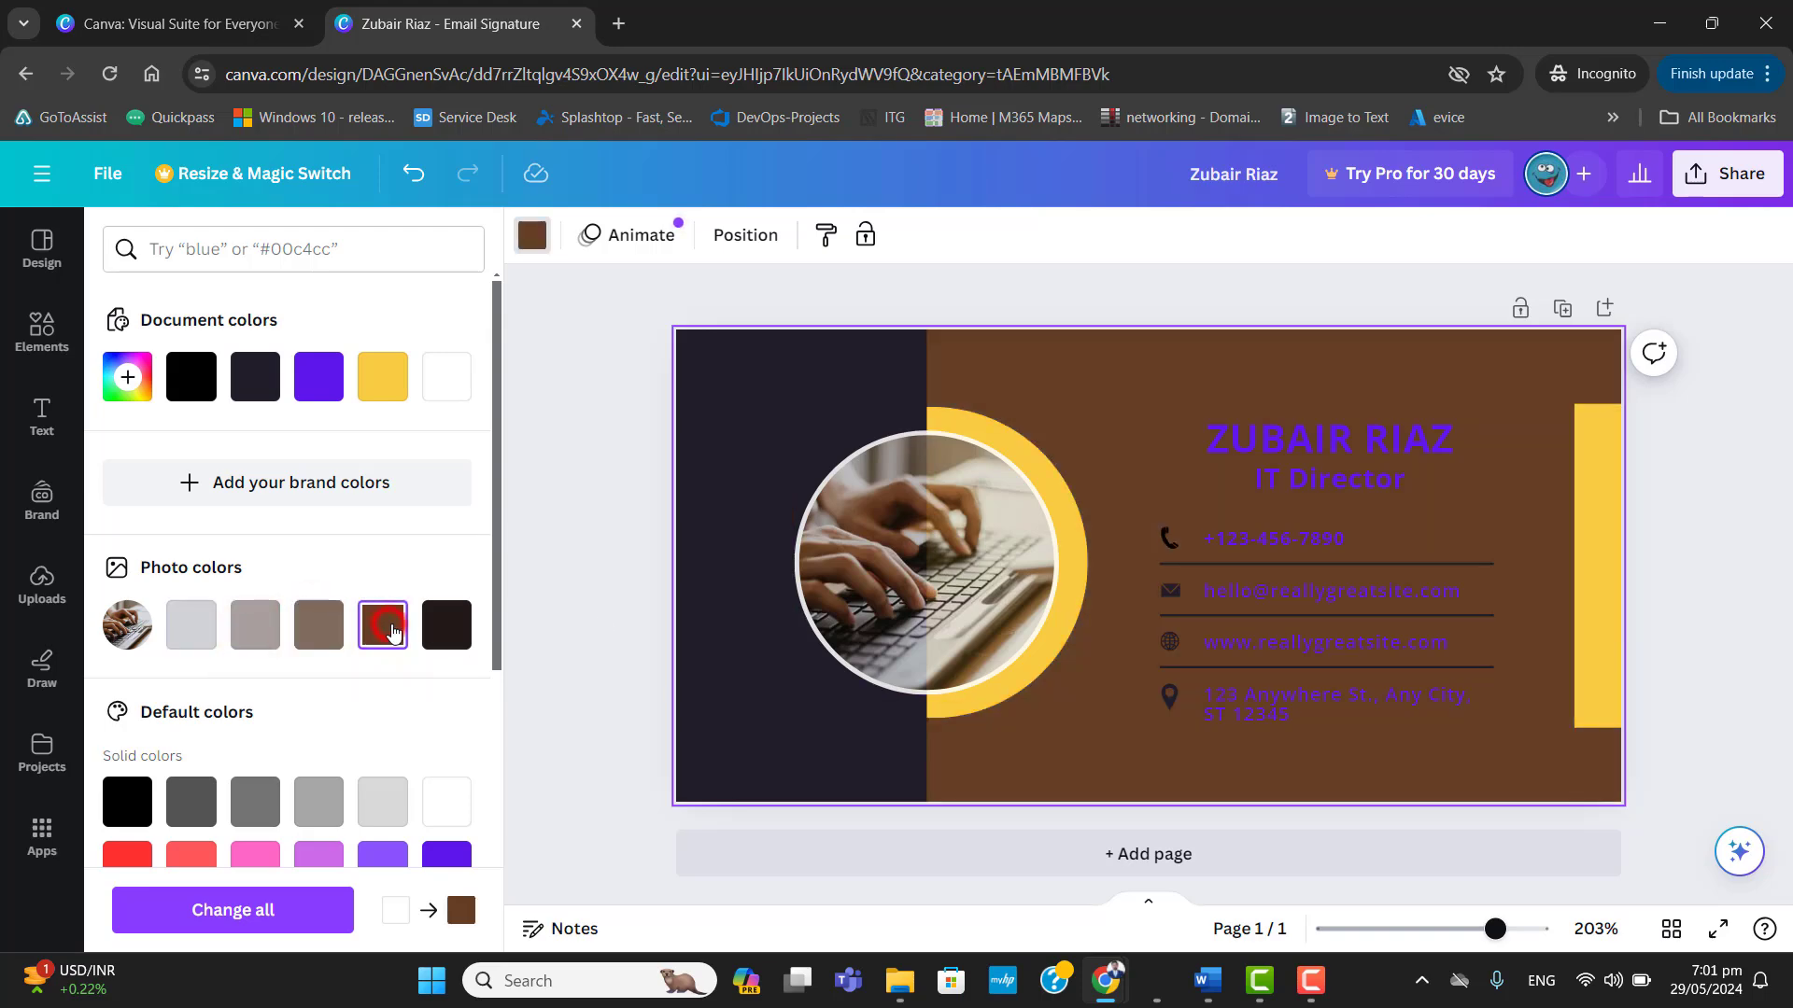
pyautogui.click(448, 625)
pyautogui.click(191, 628)
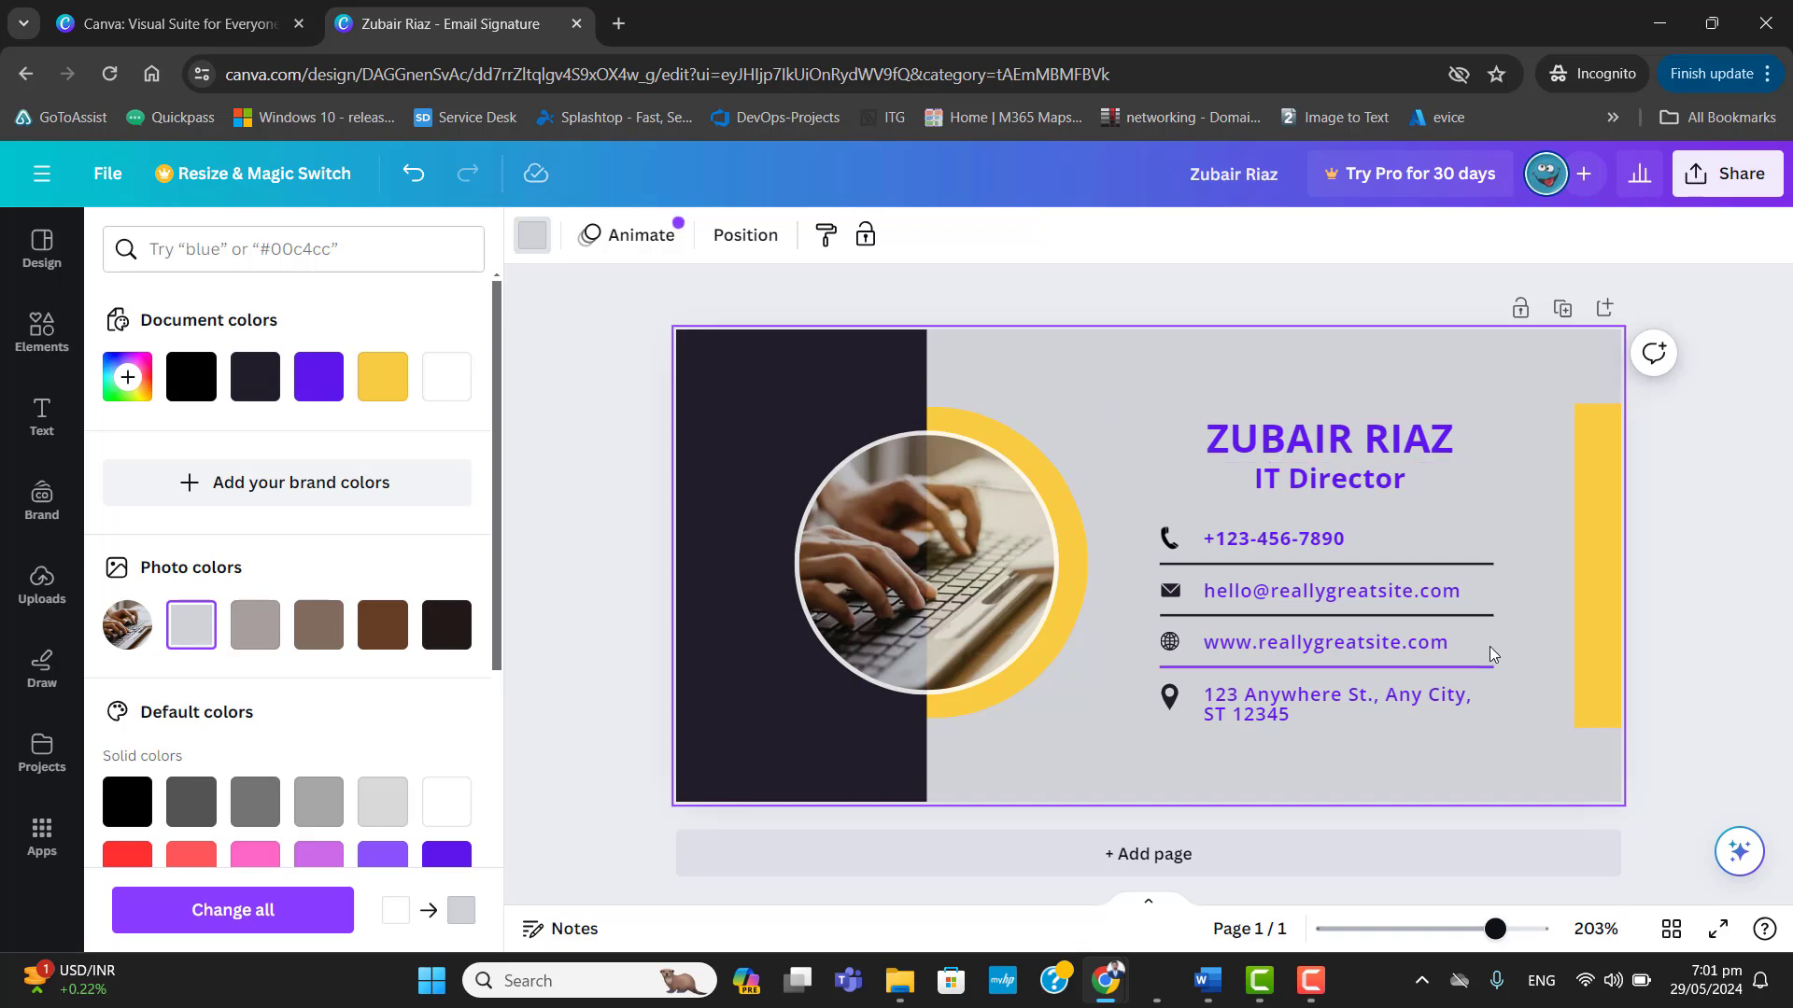
# Try the grey-to-white, yellow-to-pink and green-to-blue gradients as the page background and apply solid white #ffffff.
pyautogui.moveTo(497, 607); pyautogui.dragTo(487, 752)
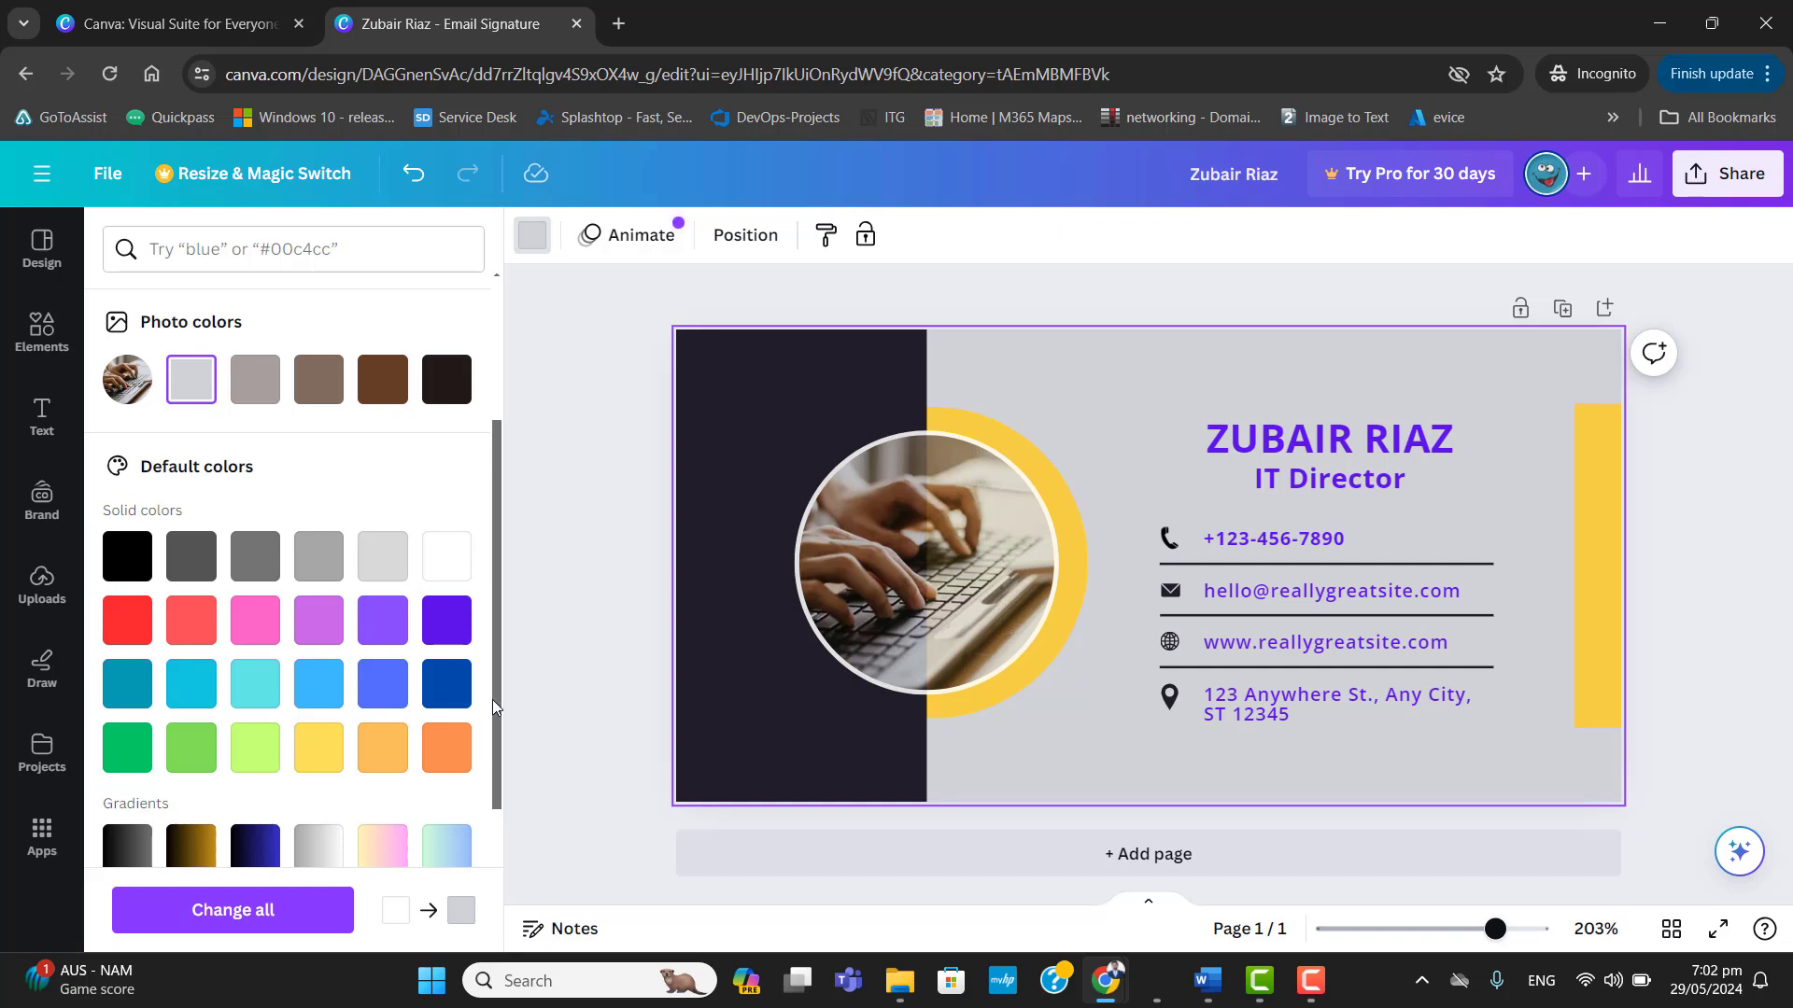
pyautogui.moveTo(492, 700); pyautogui.dragTo(491, 782)
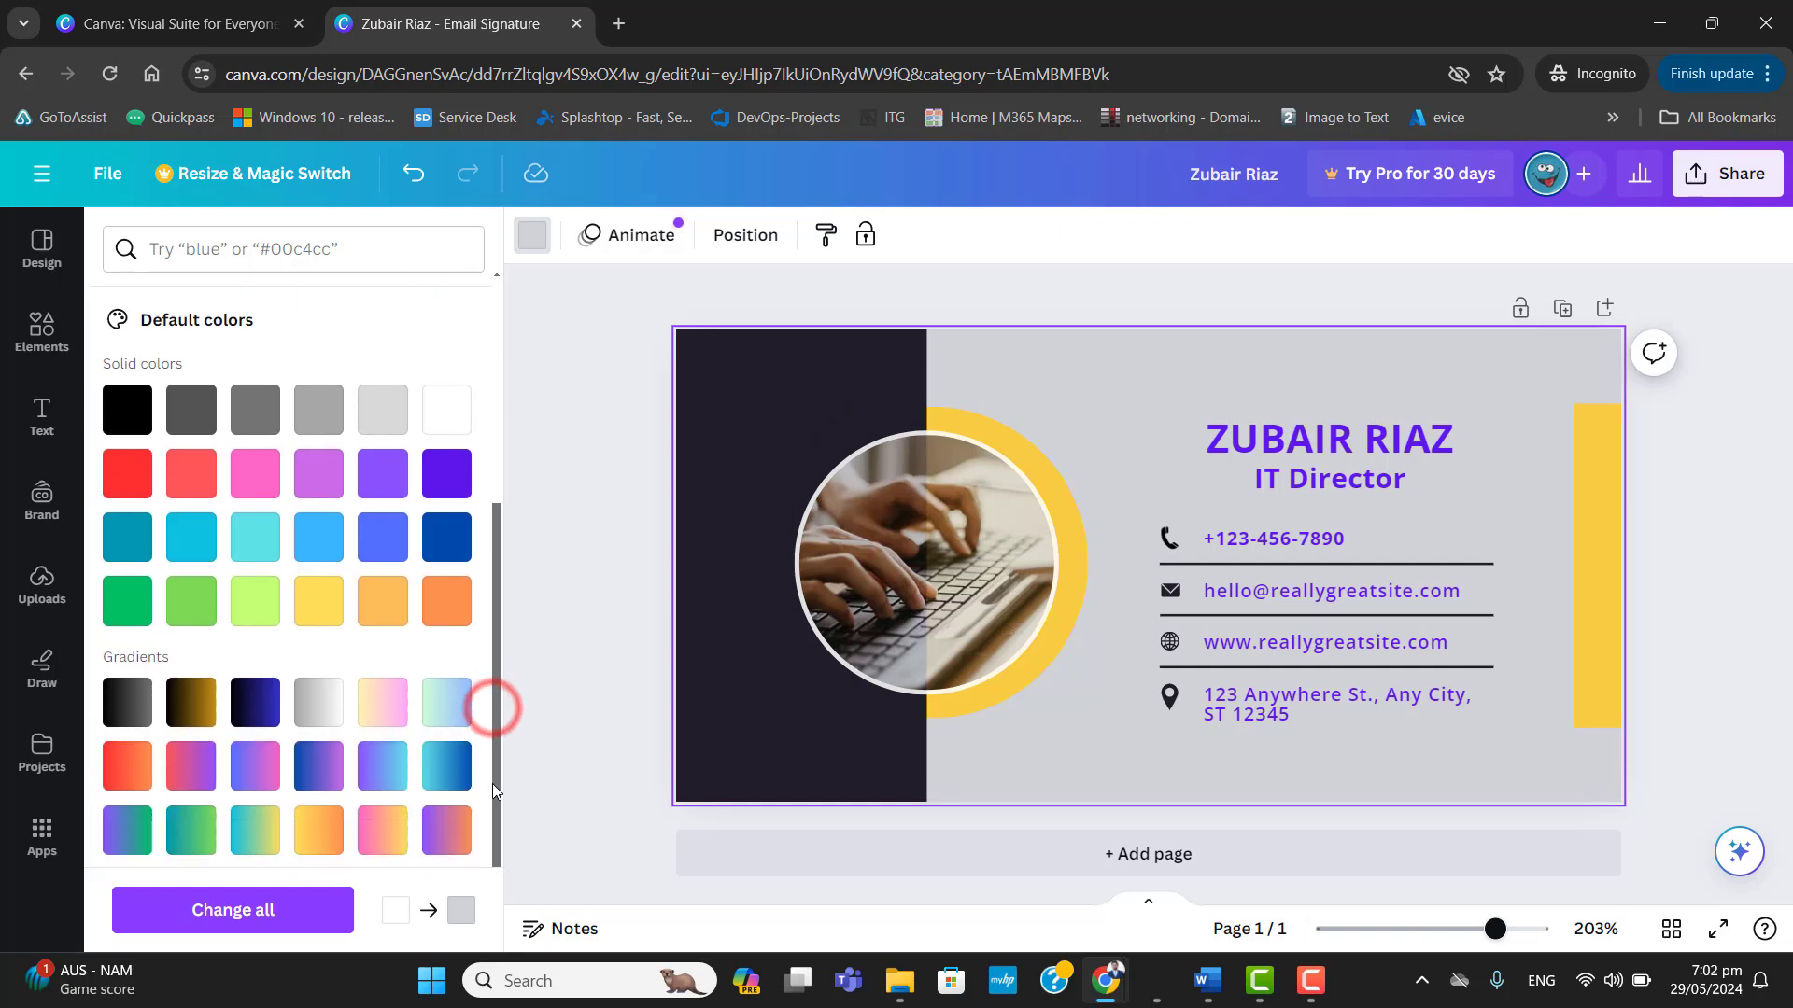
pyautogui.click(329, 707)
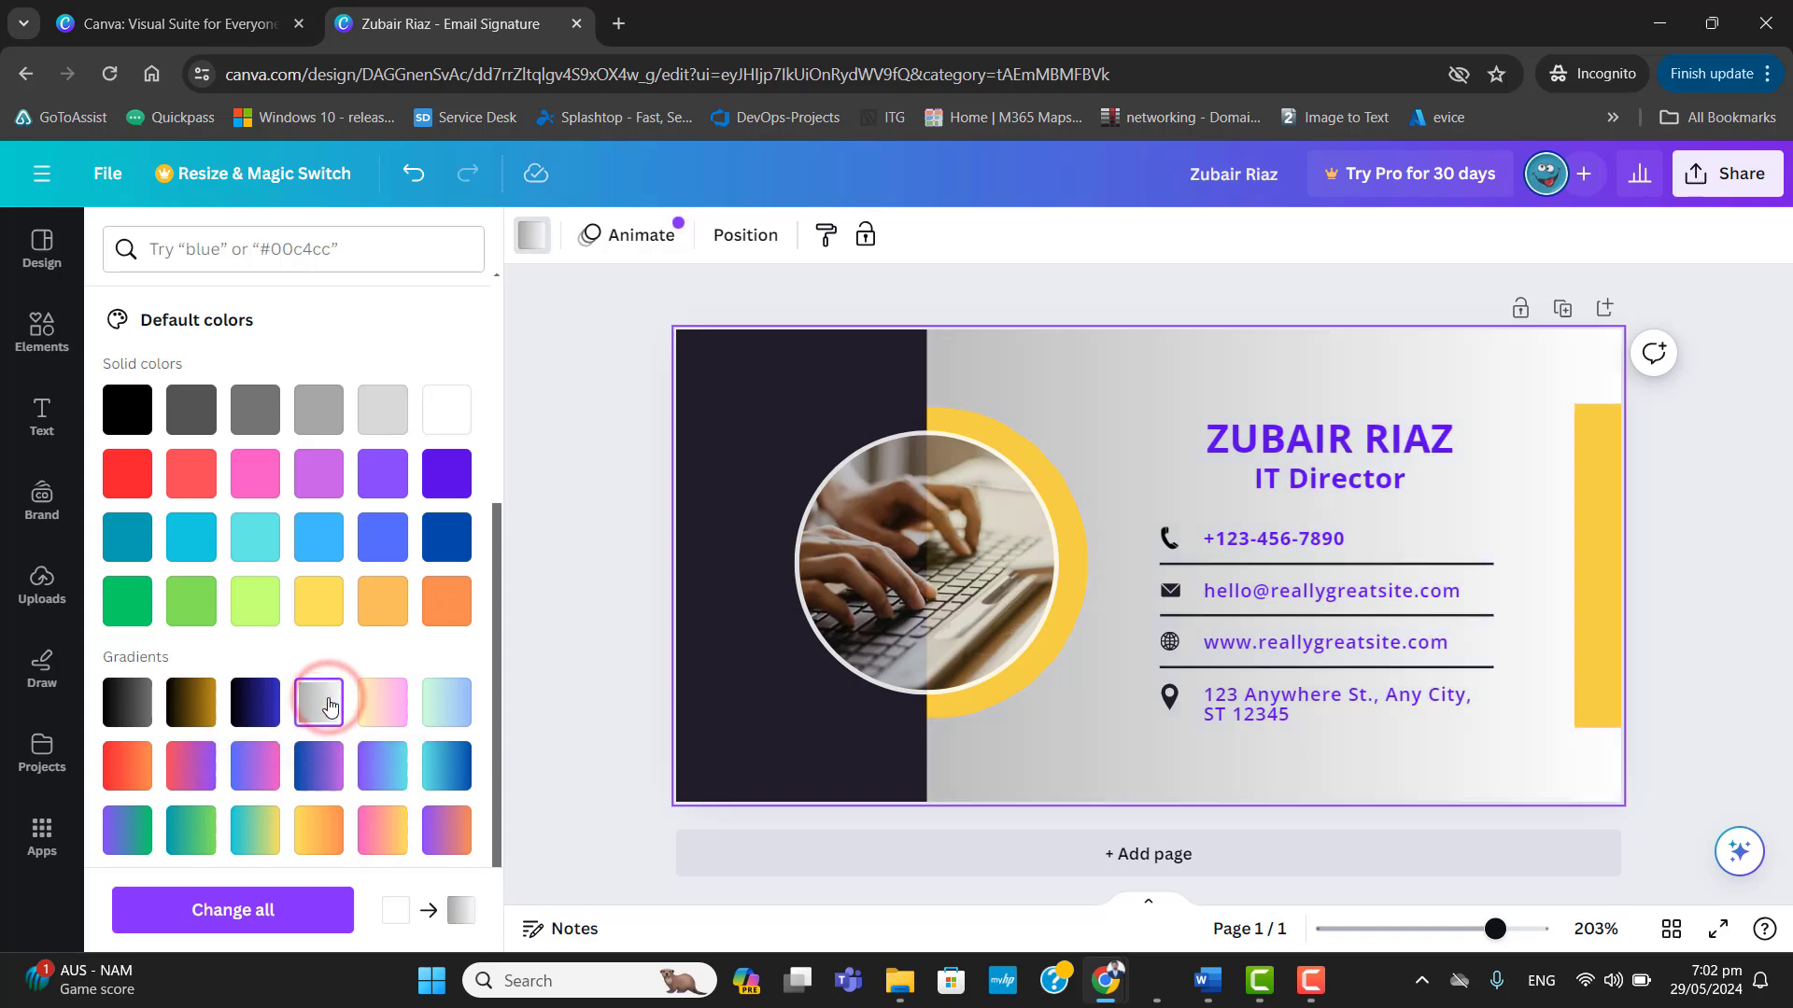
pyautogui.click(384, 702)
pyautogui.click(440, 704)
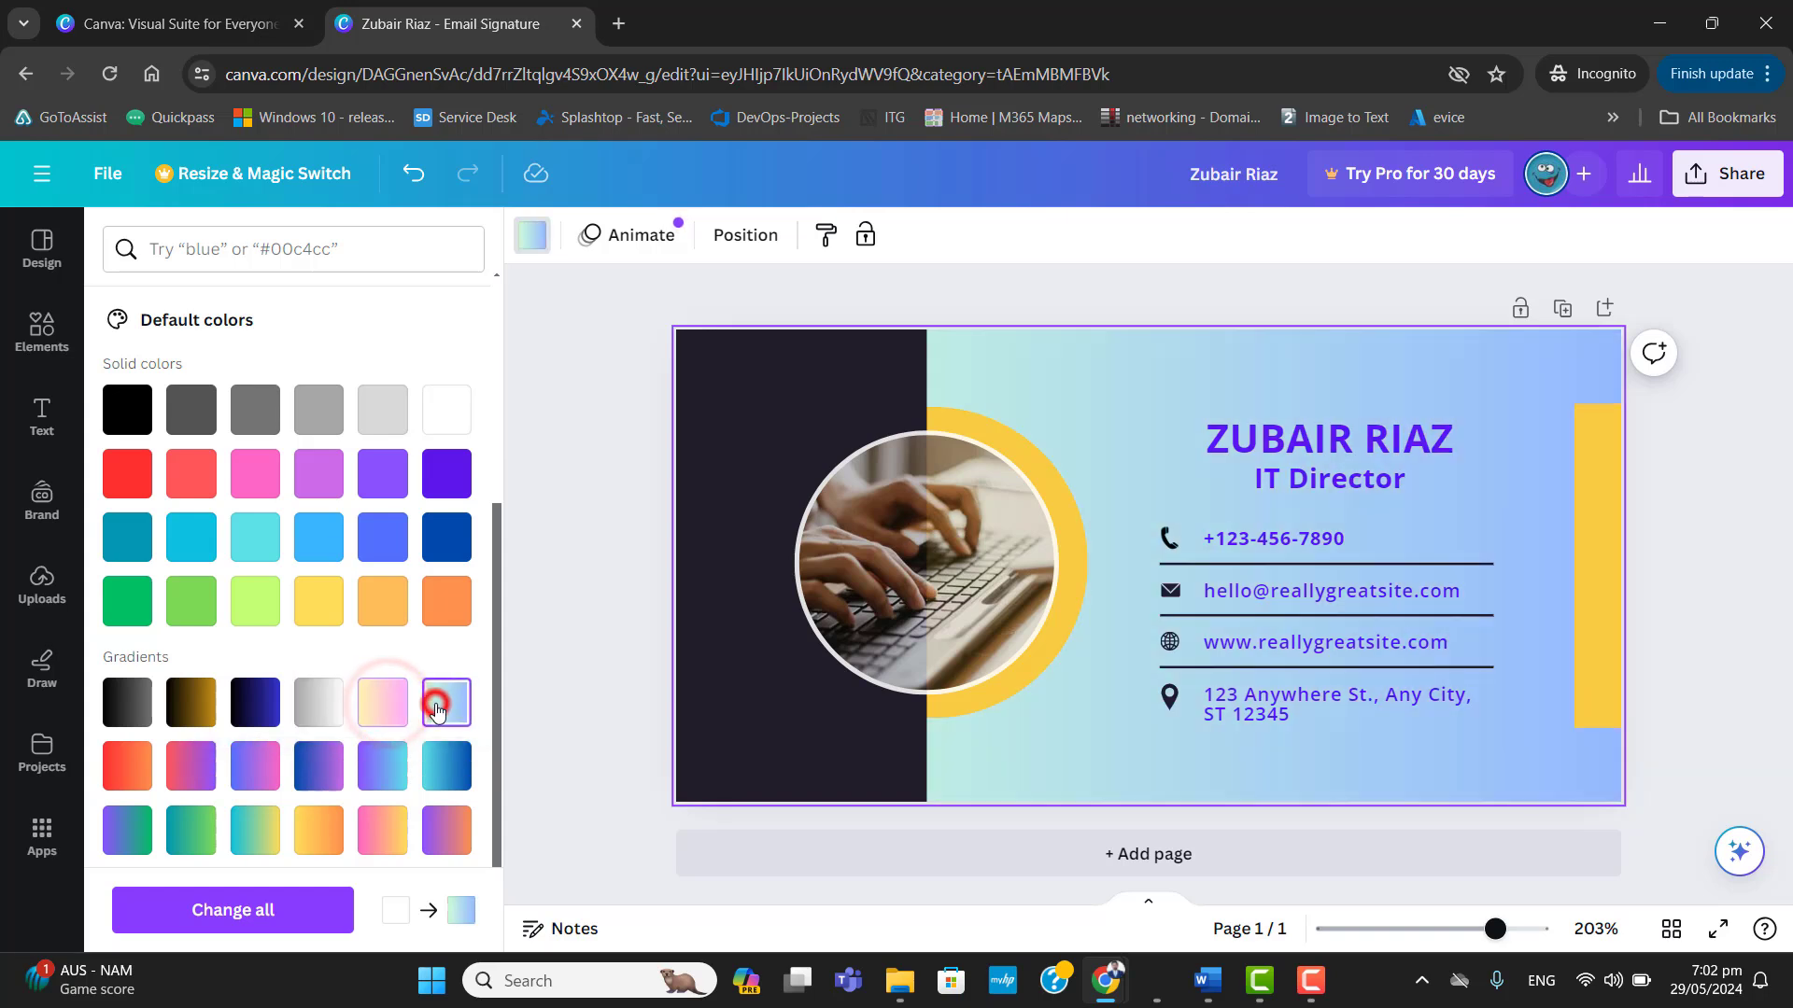
pyautogui.click(327, 702)
pyautogui.click(443, 705)
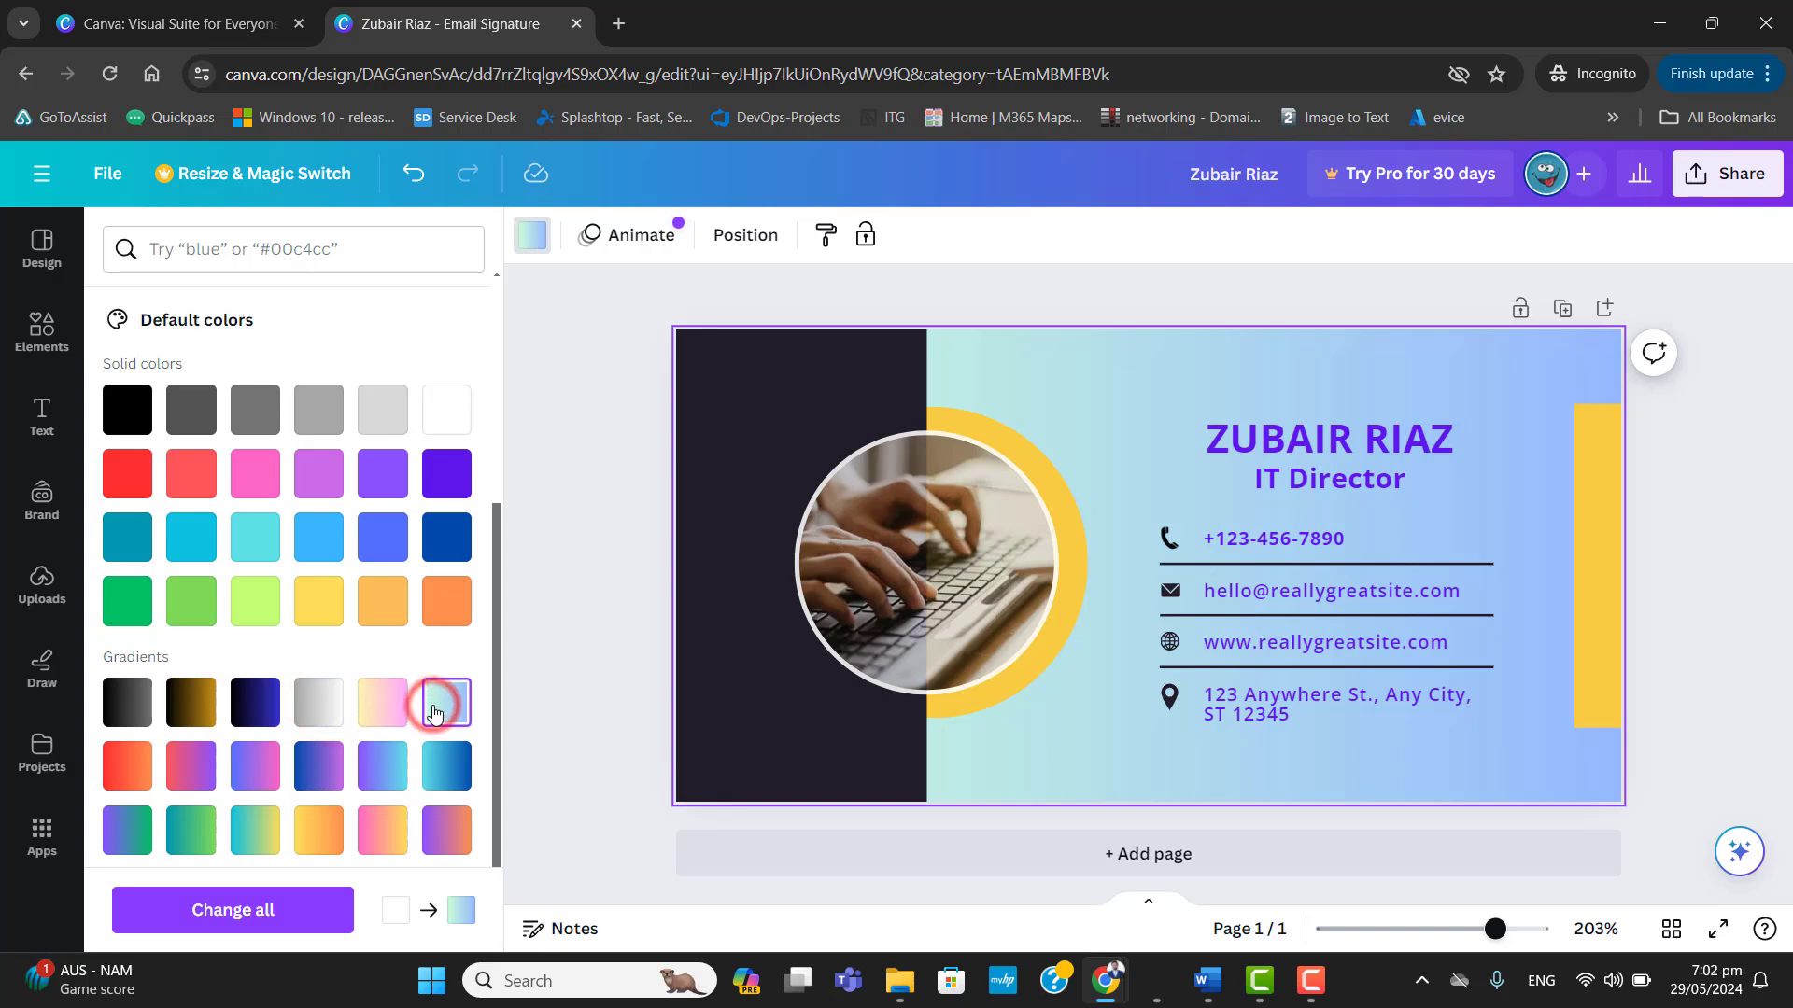
pyautogui.click(448, 411)
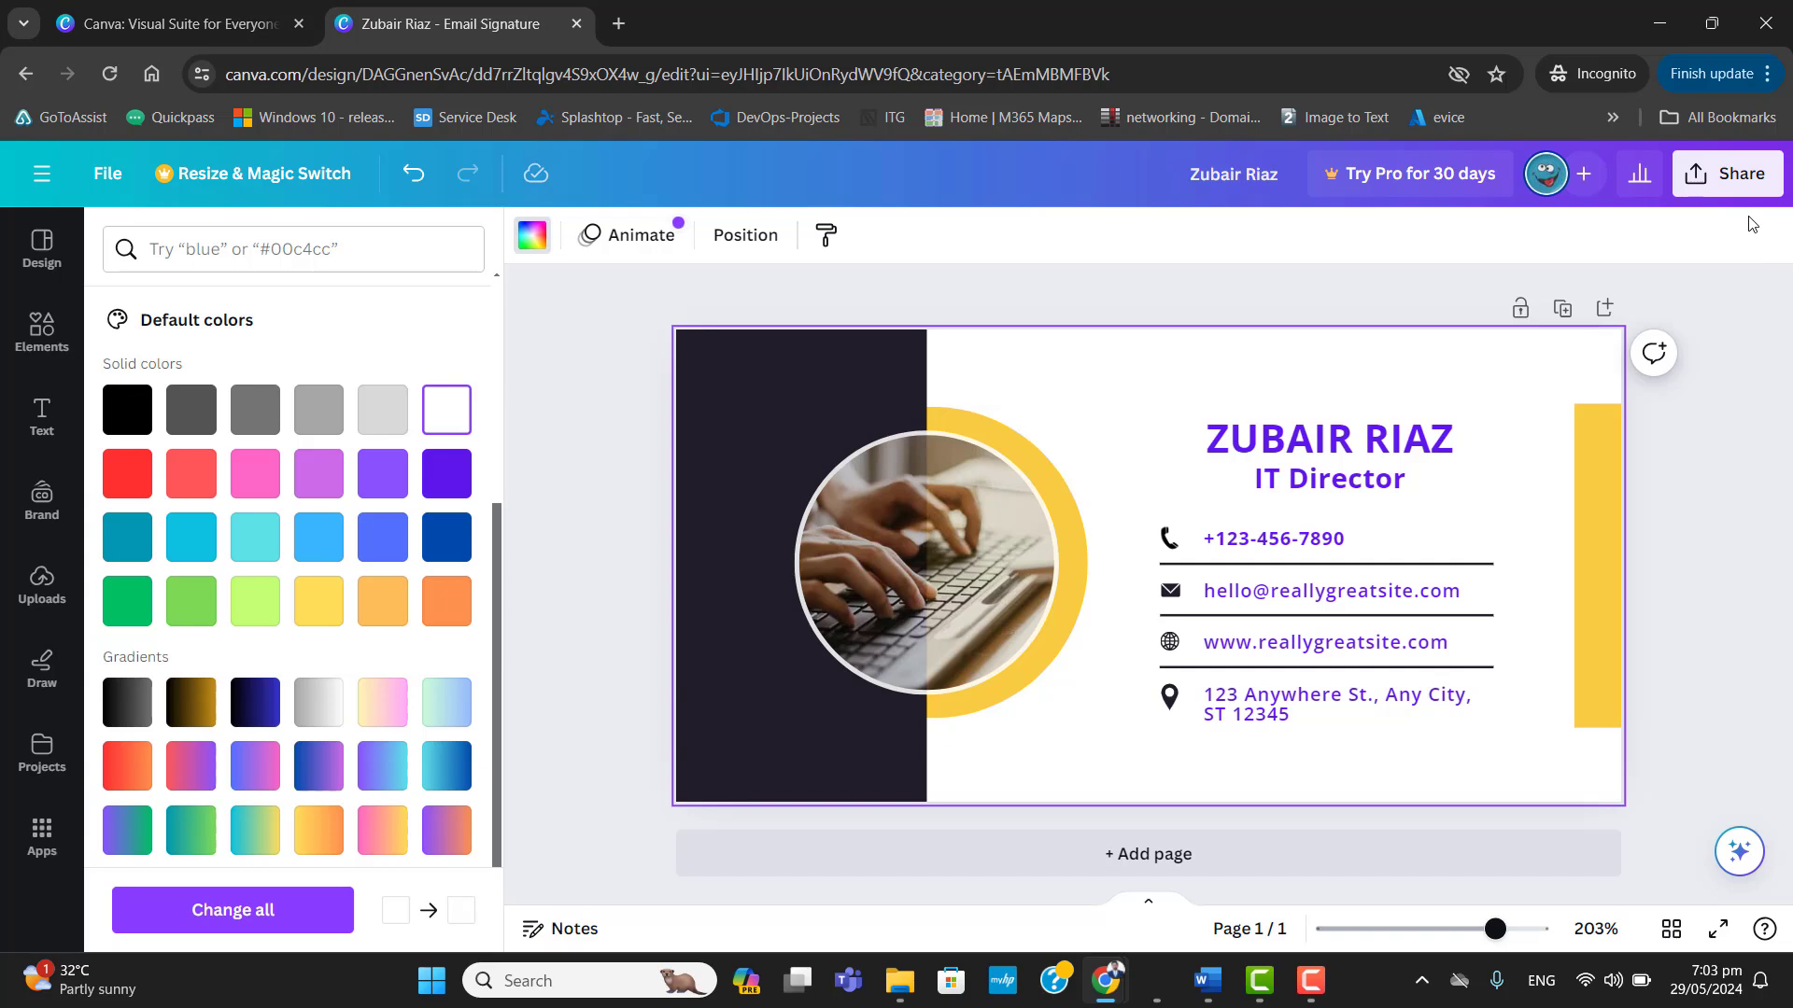
# Download the signature design as a PNG to the desktop and open the saved image.
pyautogui.click(1750, 191)
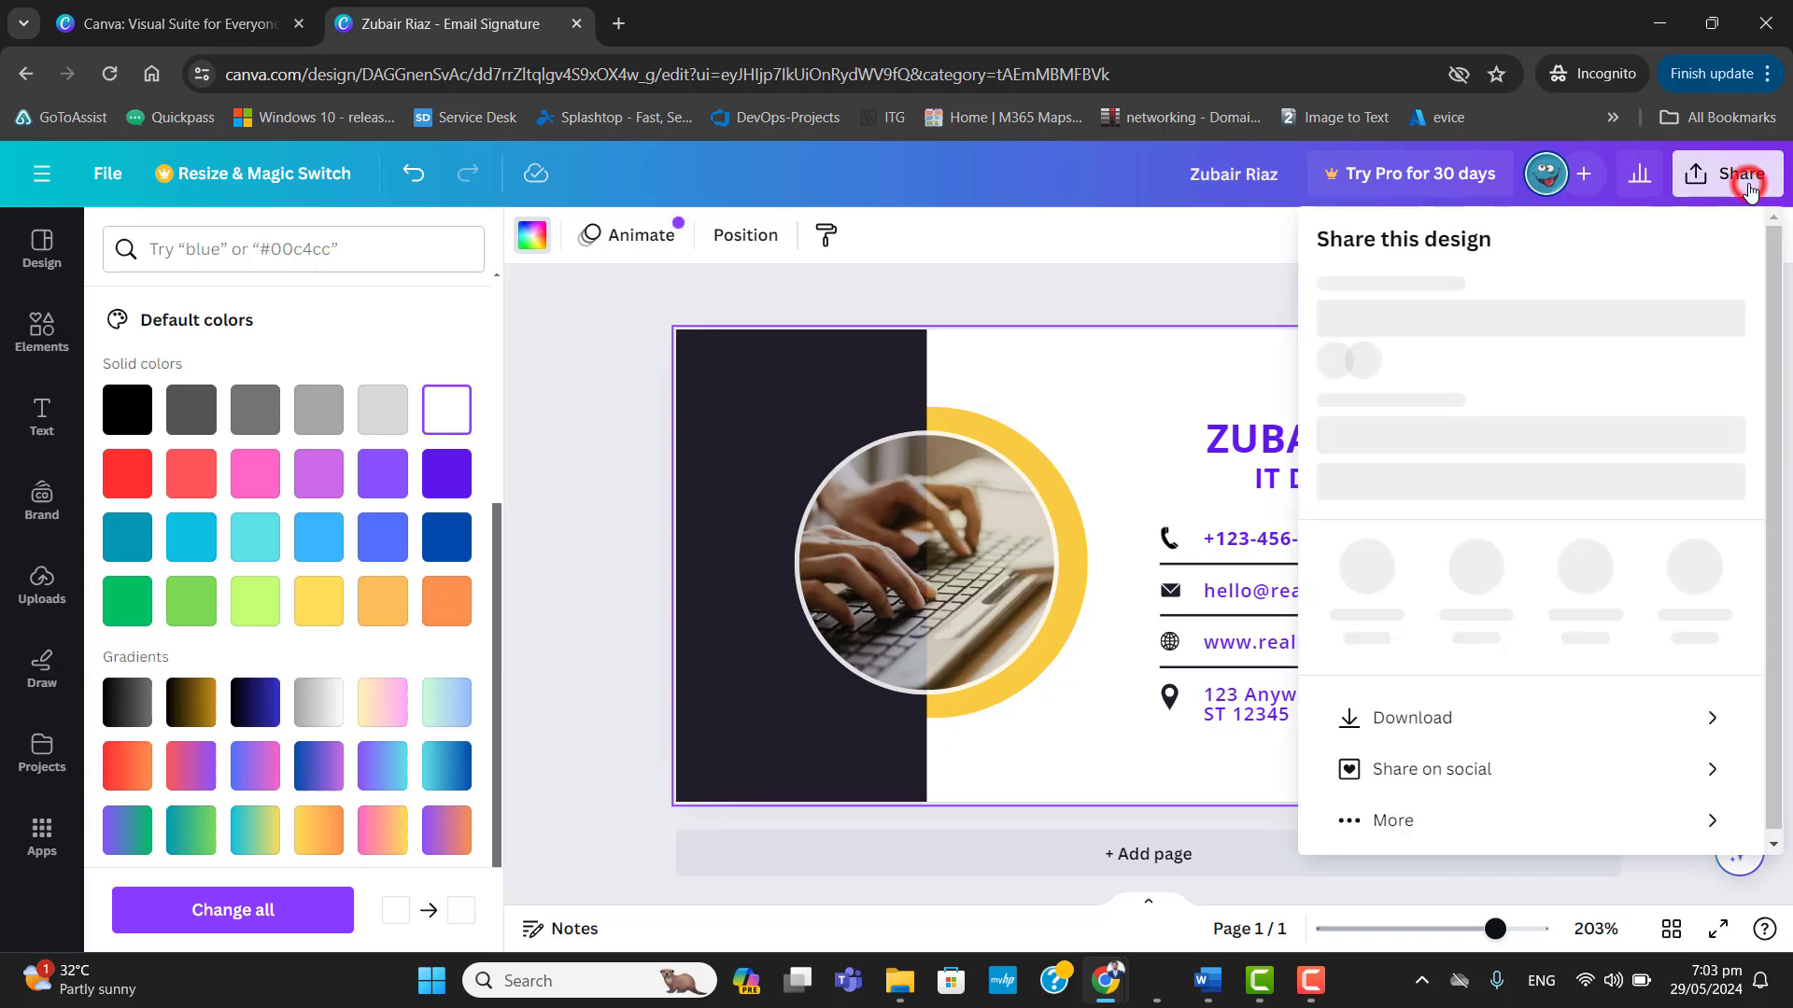
pyautogui.click(1396, 719)
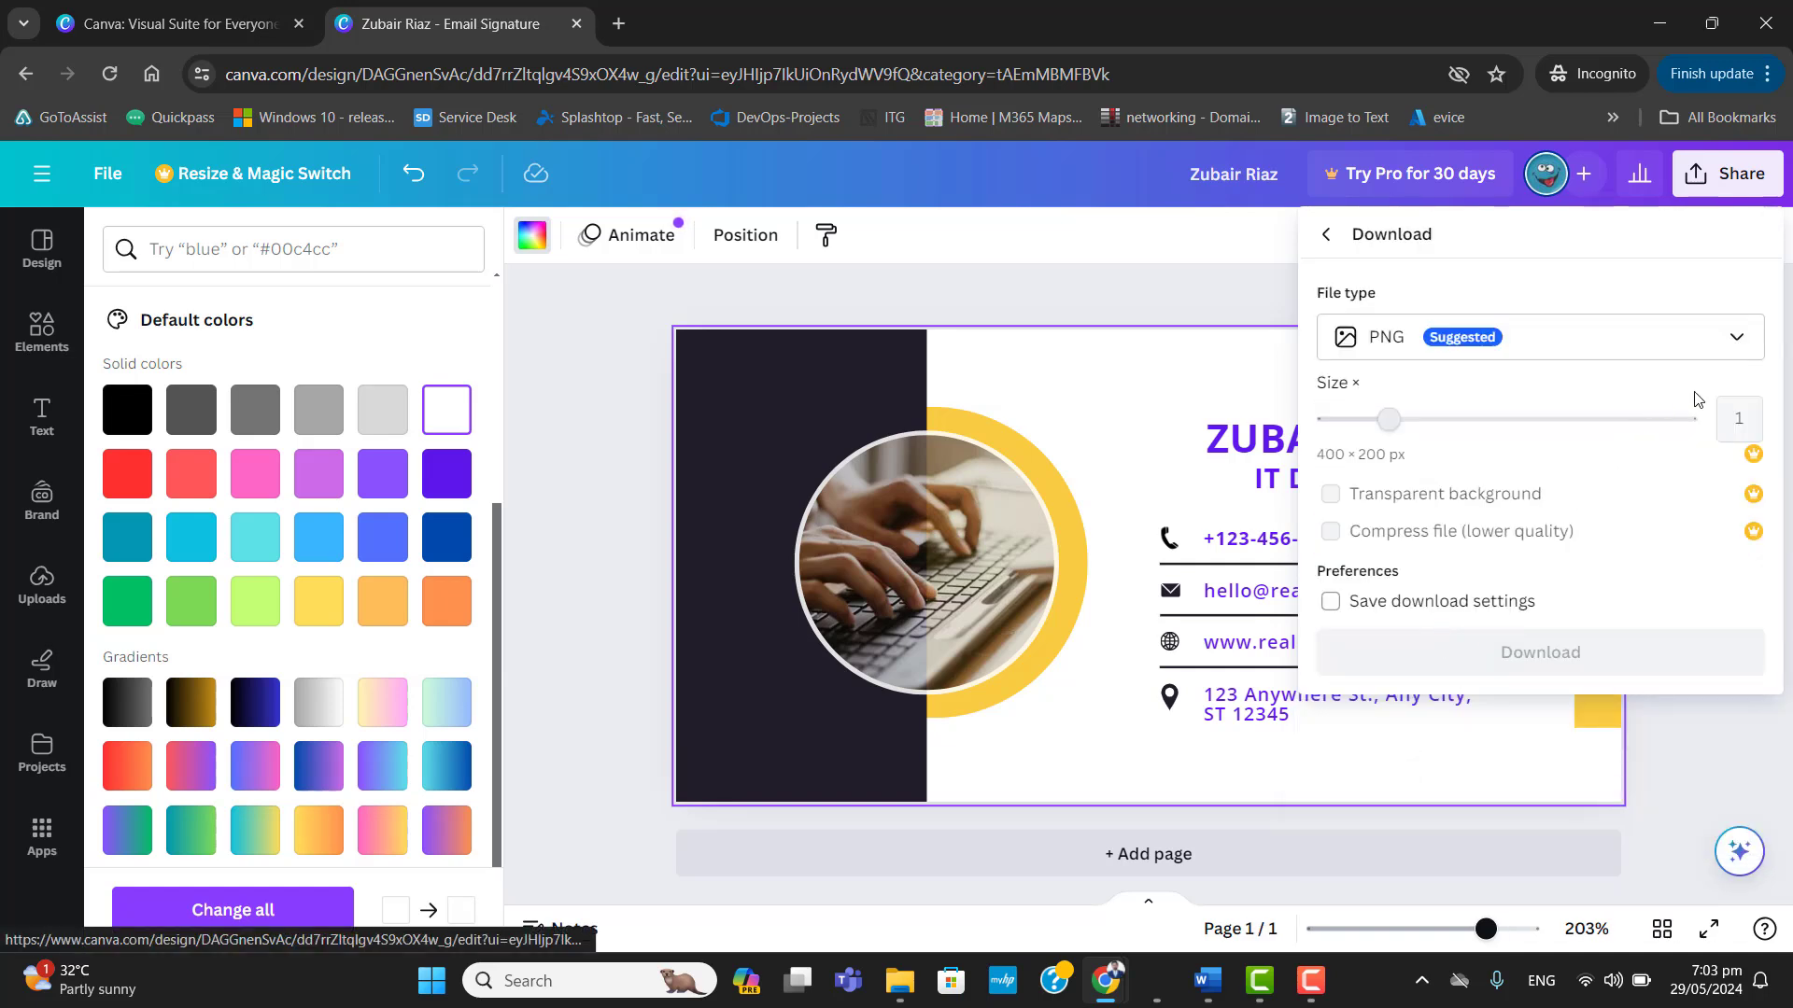
pyautogui.click(1743, 344)
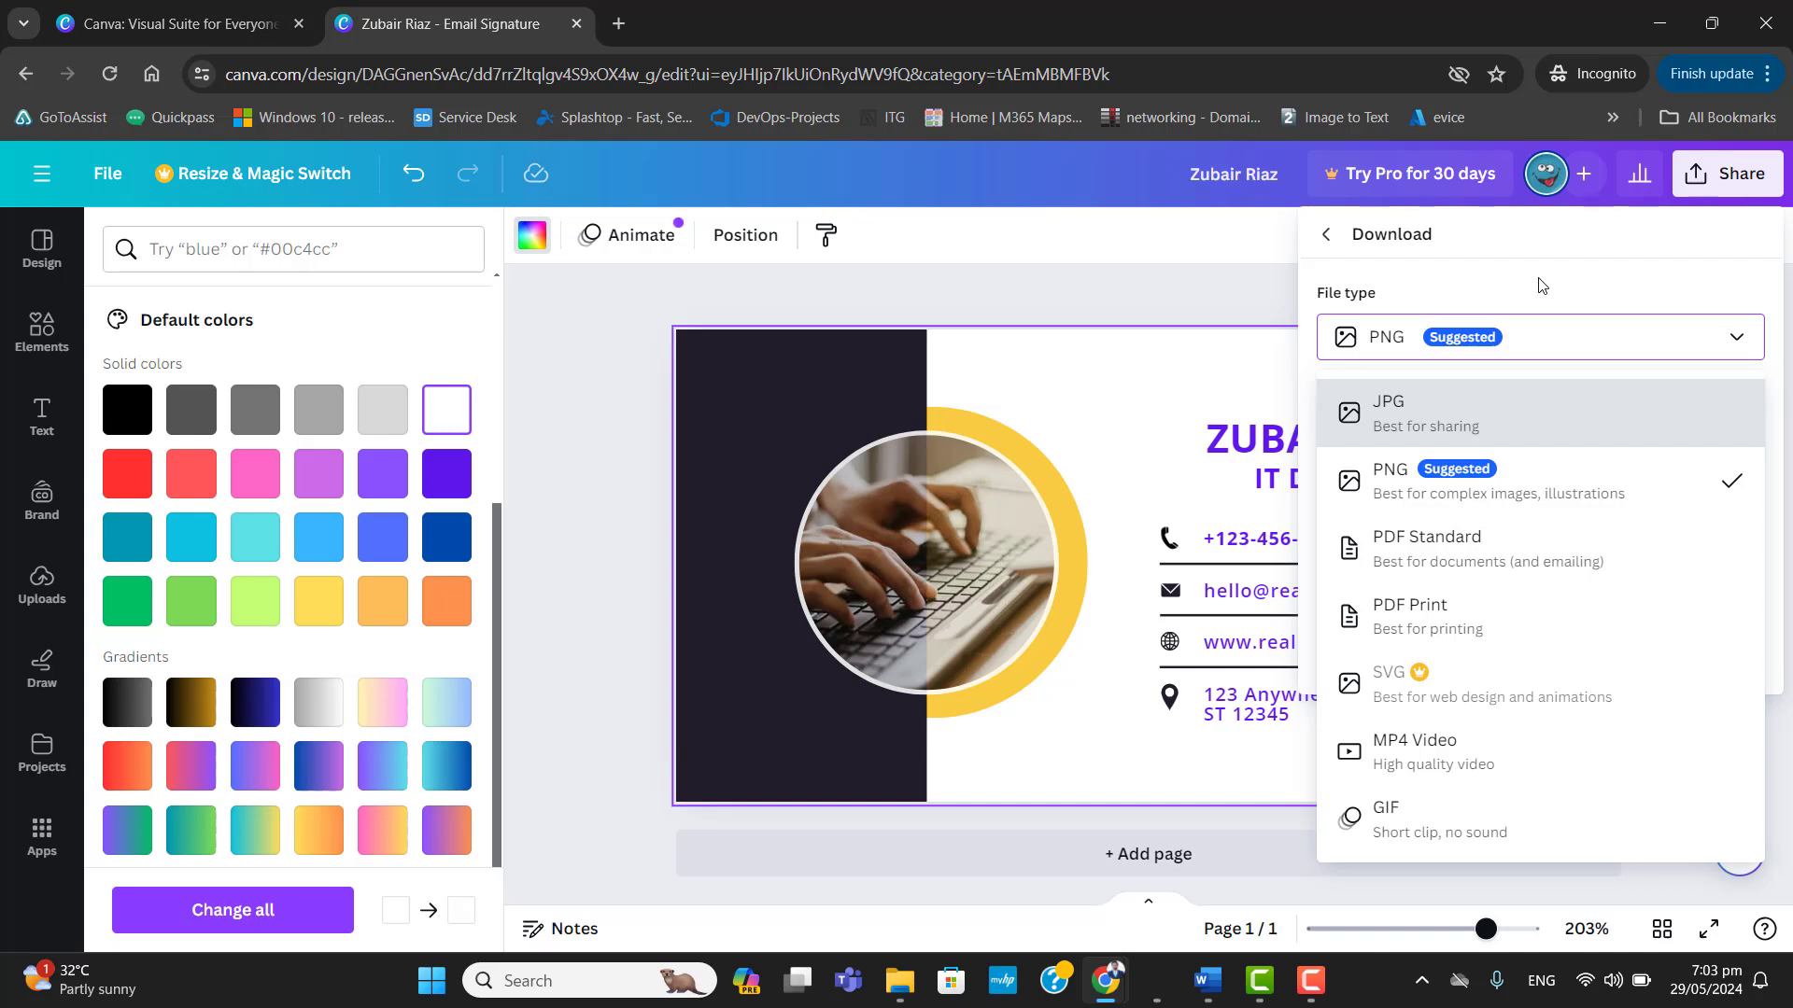
pyautogui.click(1483, 483)
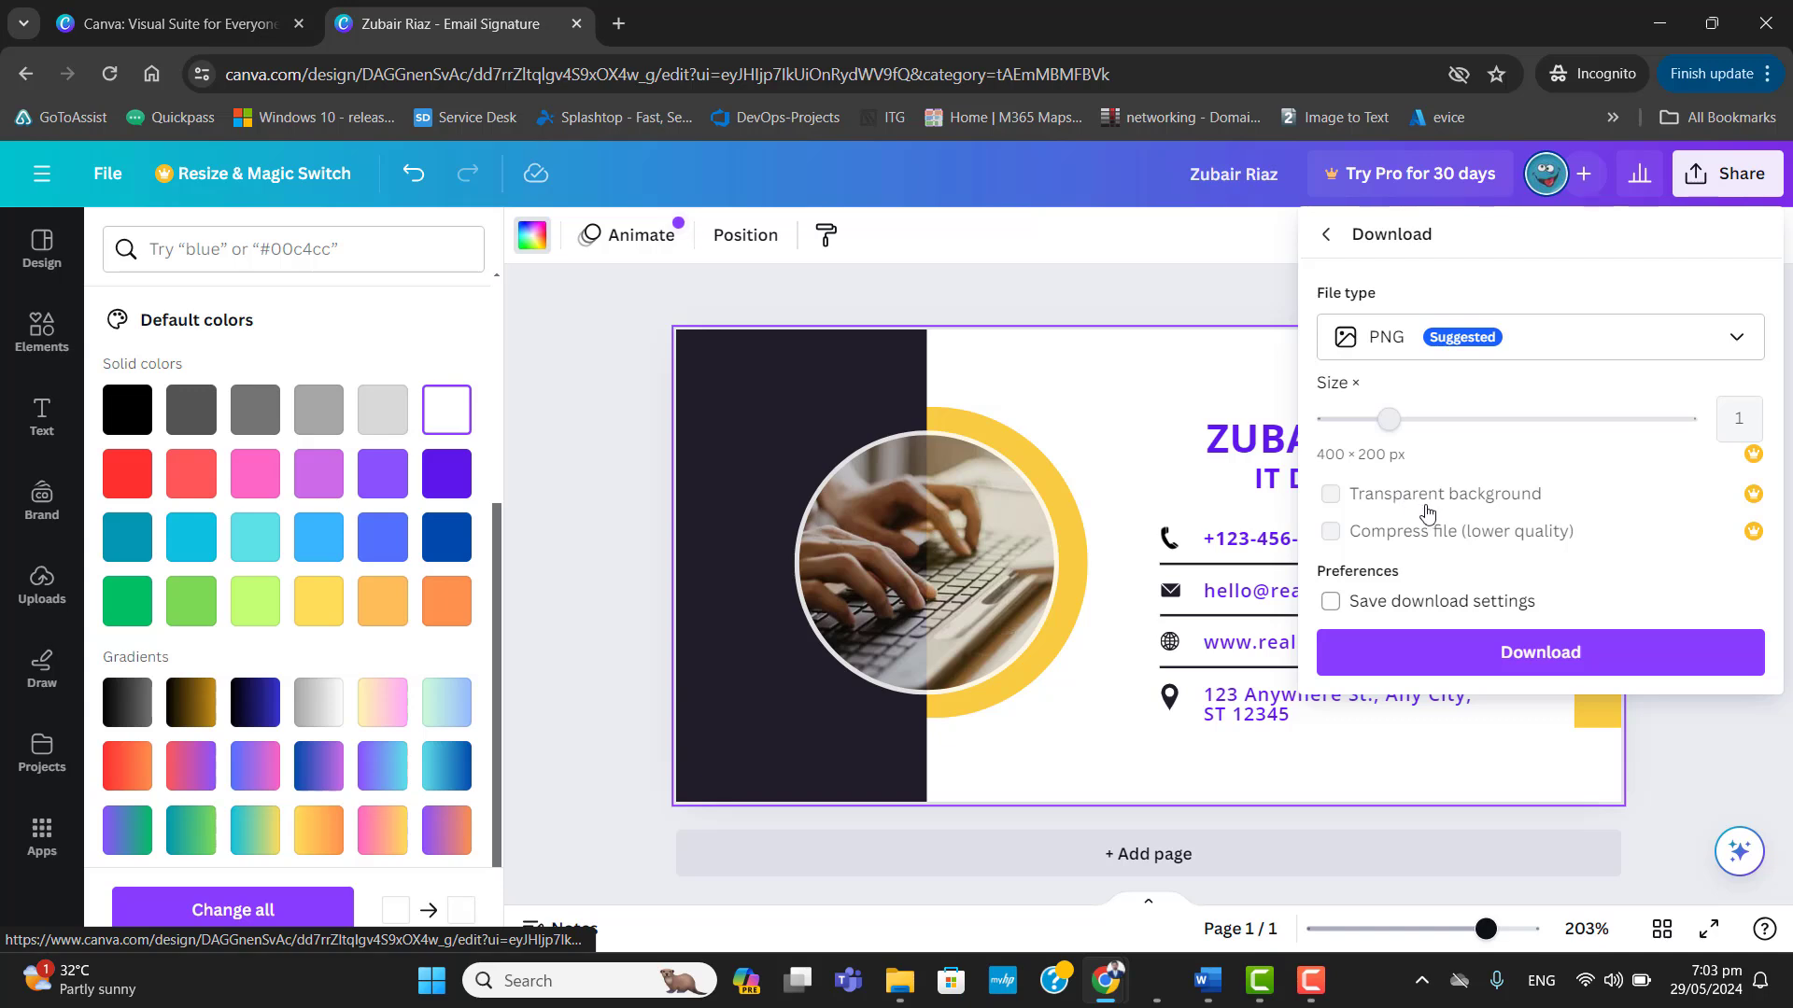
pyautogui.click(1528, 607)
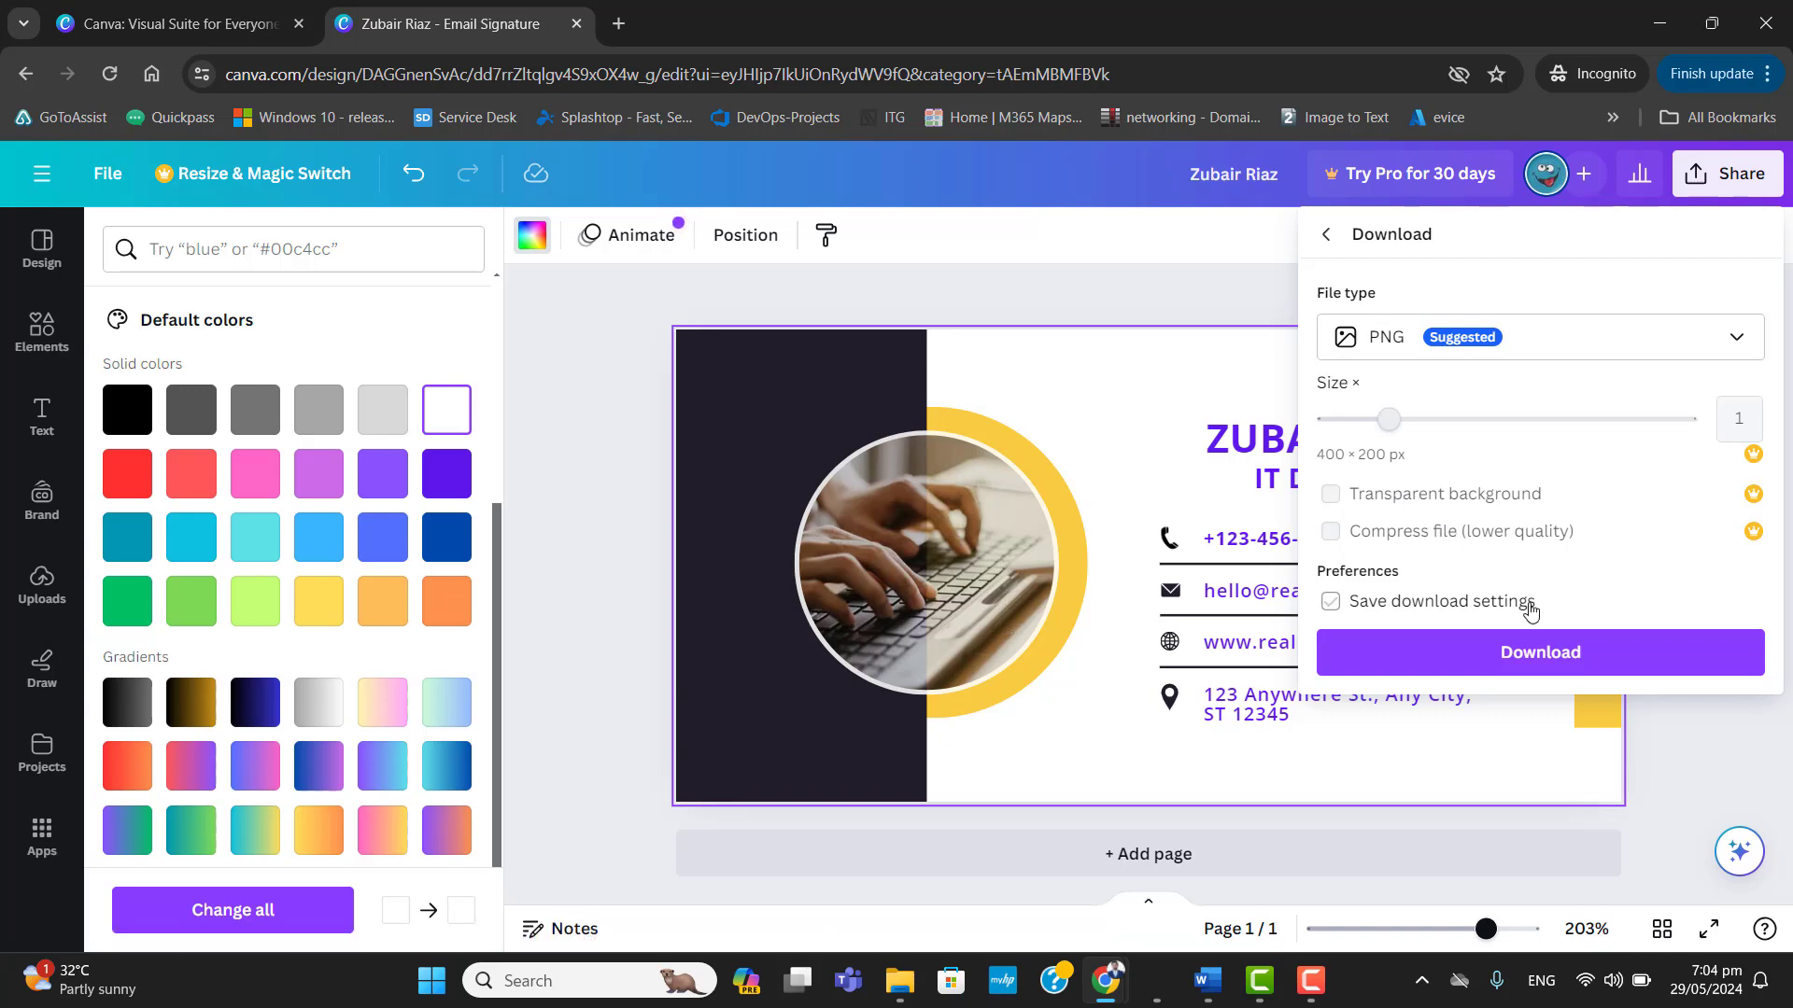
pyautogui.click(1550, 658)
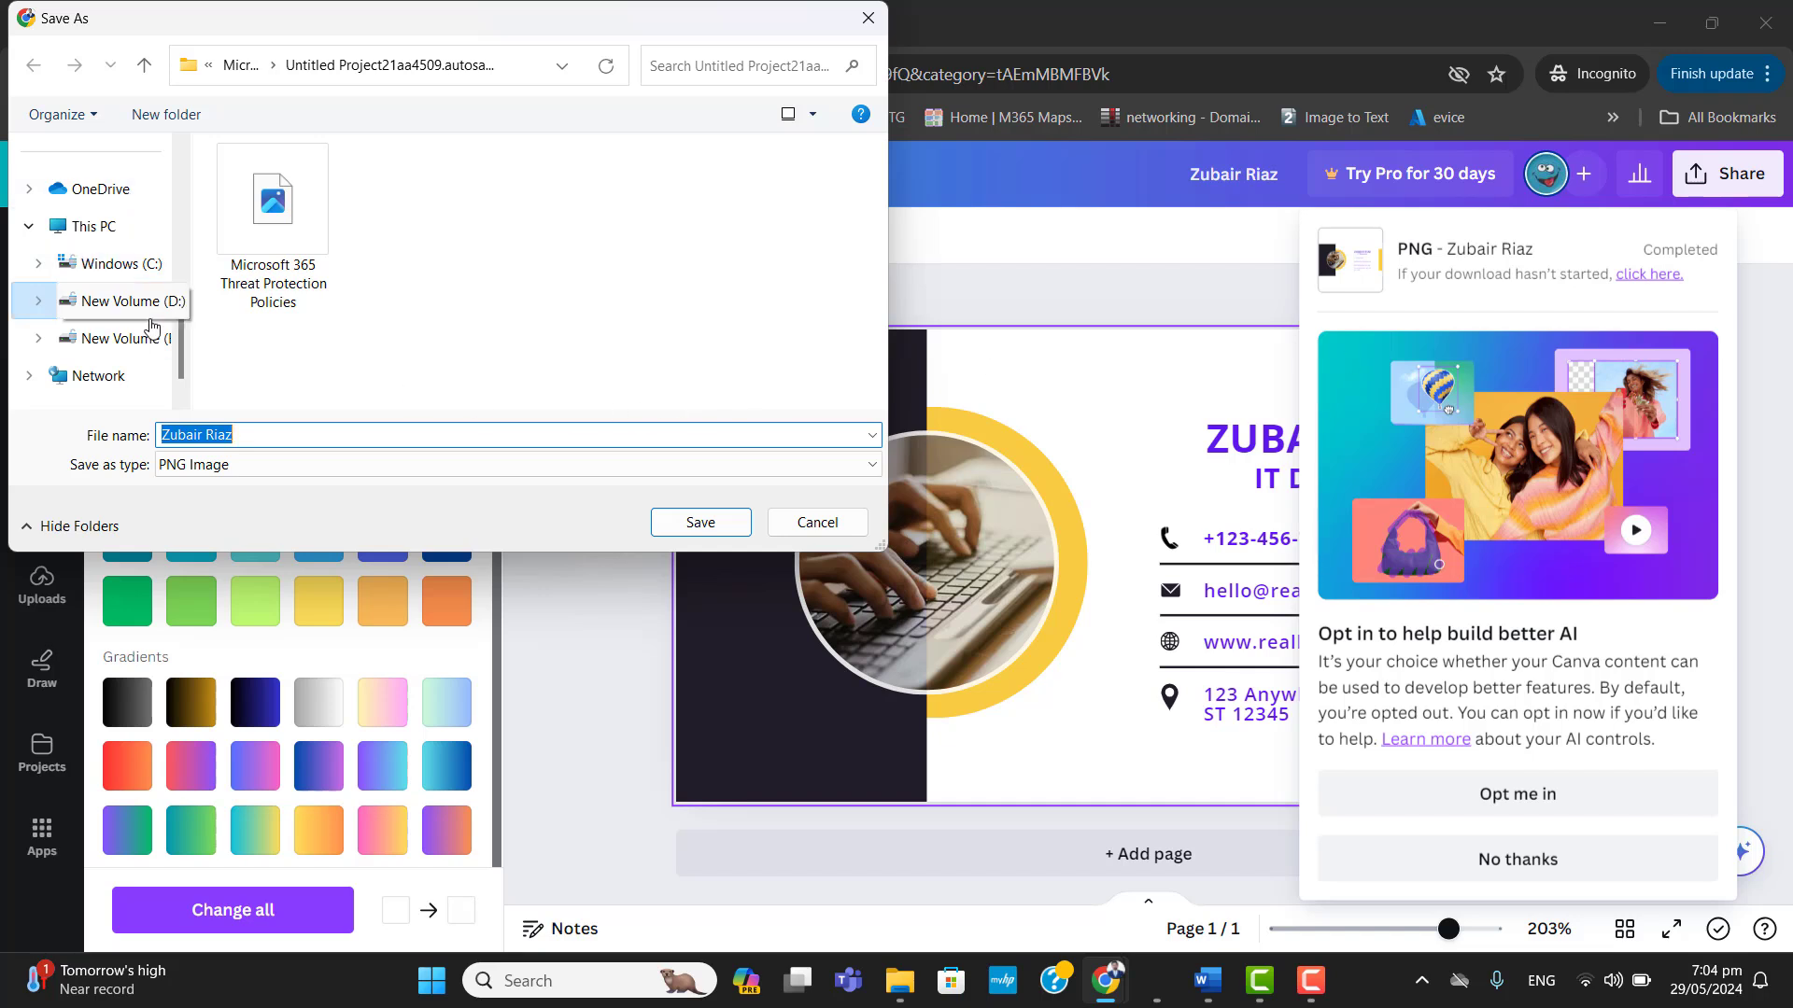
pyautogui.moveTo(183, 336); pyautogui.dragTo(180, 336)
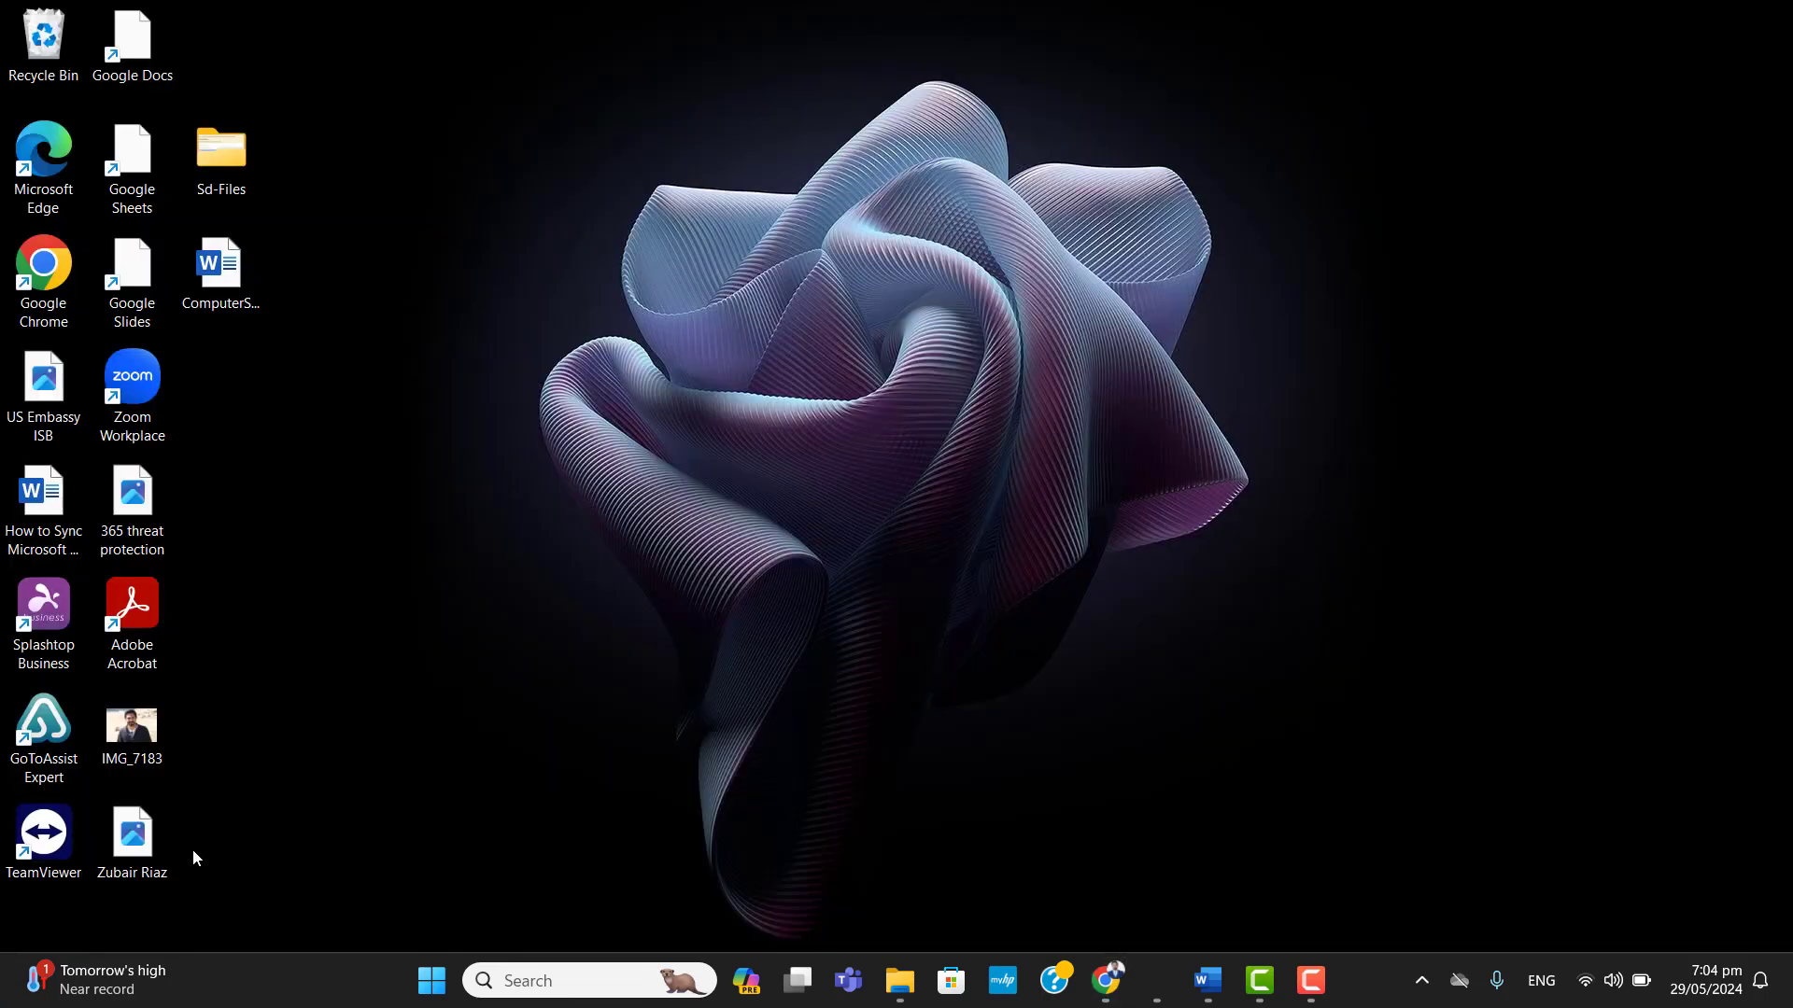
pyautogui.doubleClick(146, 864)
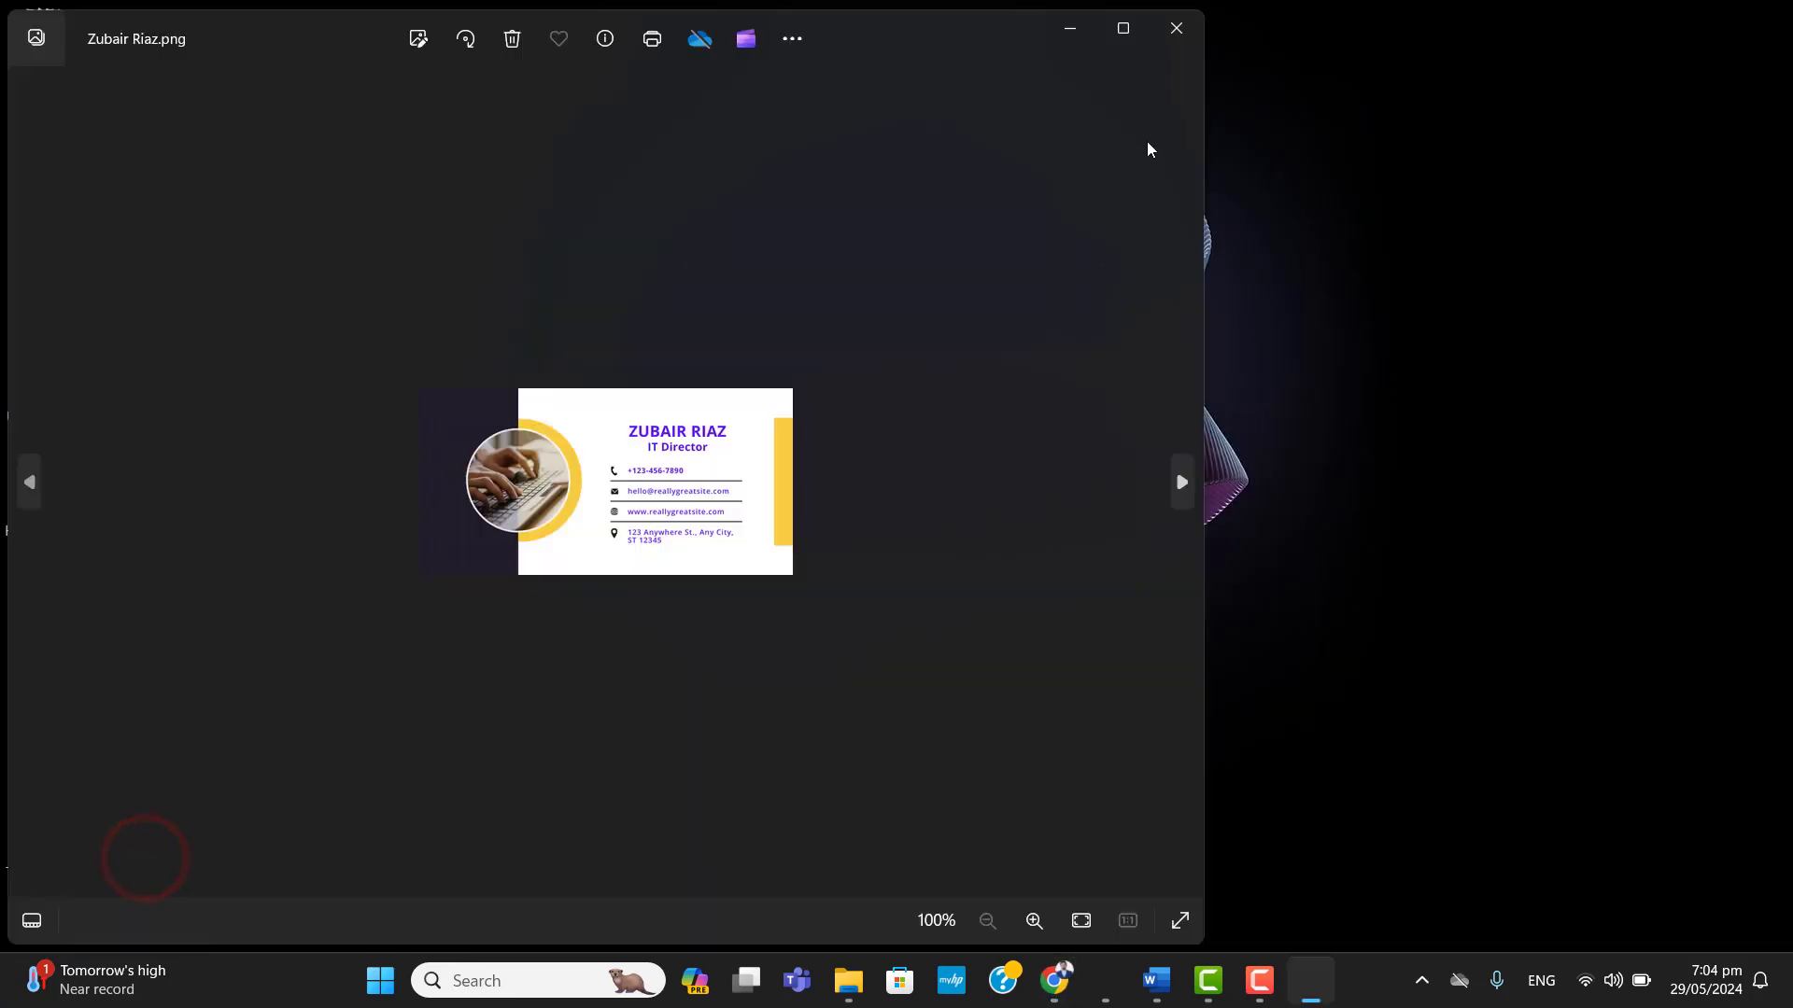
pyautogui.scroll(2, 602, 527)
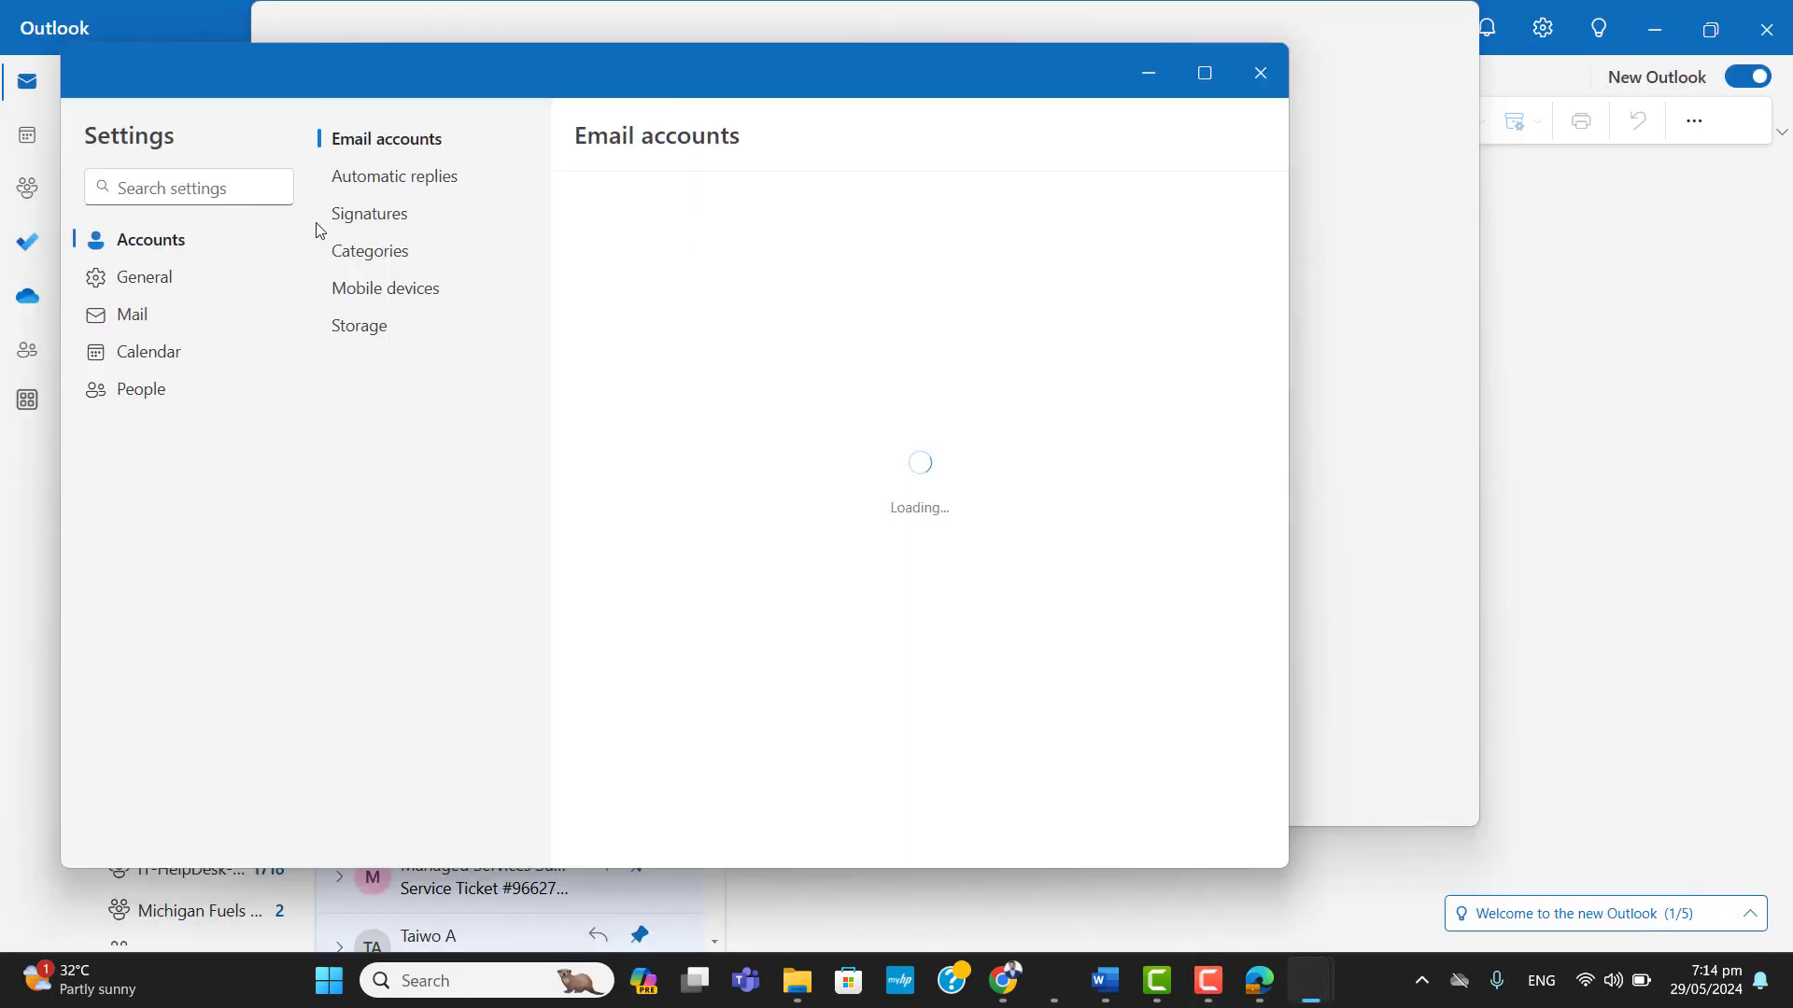
pyautogui.click(367, 217)
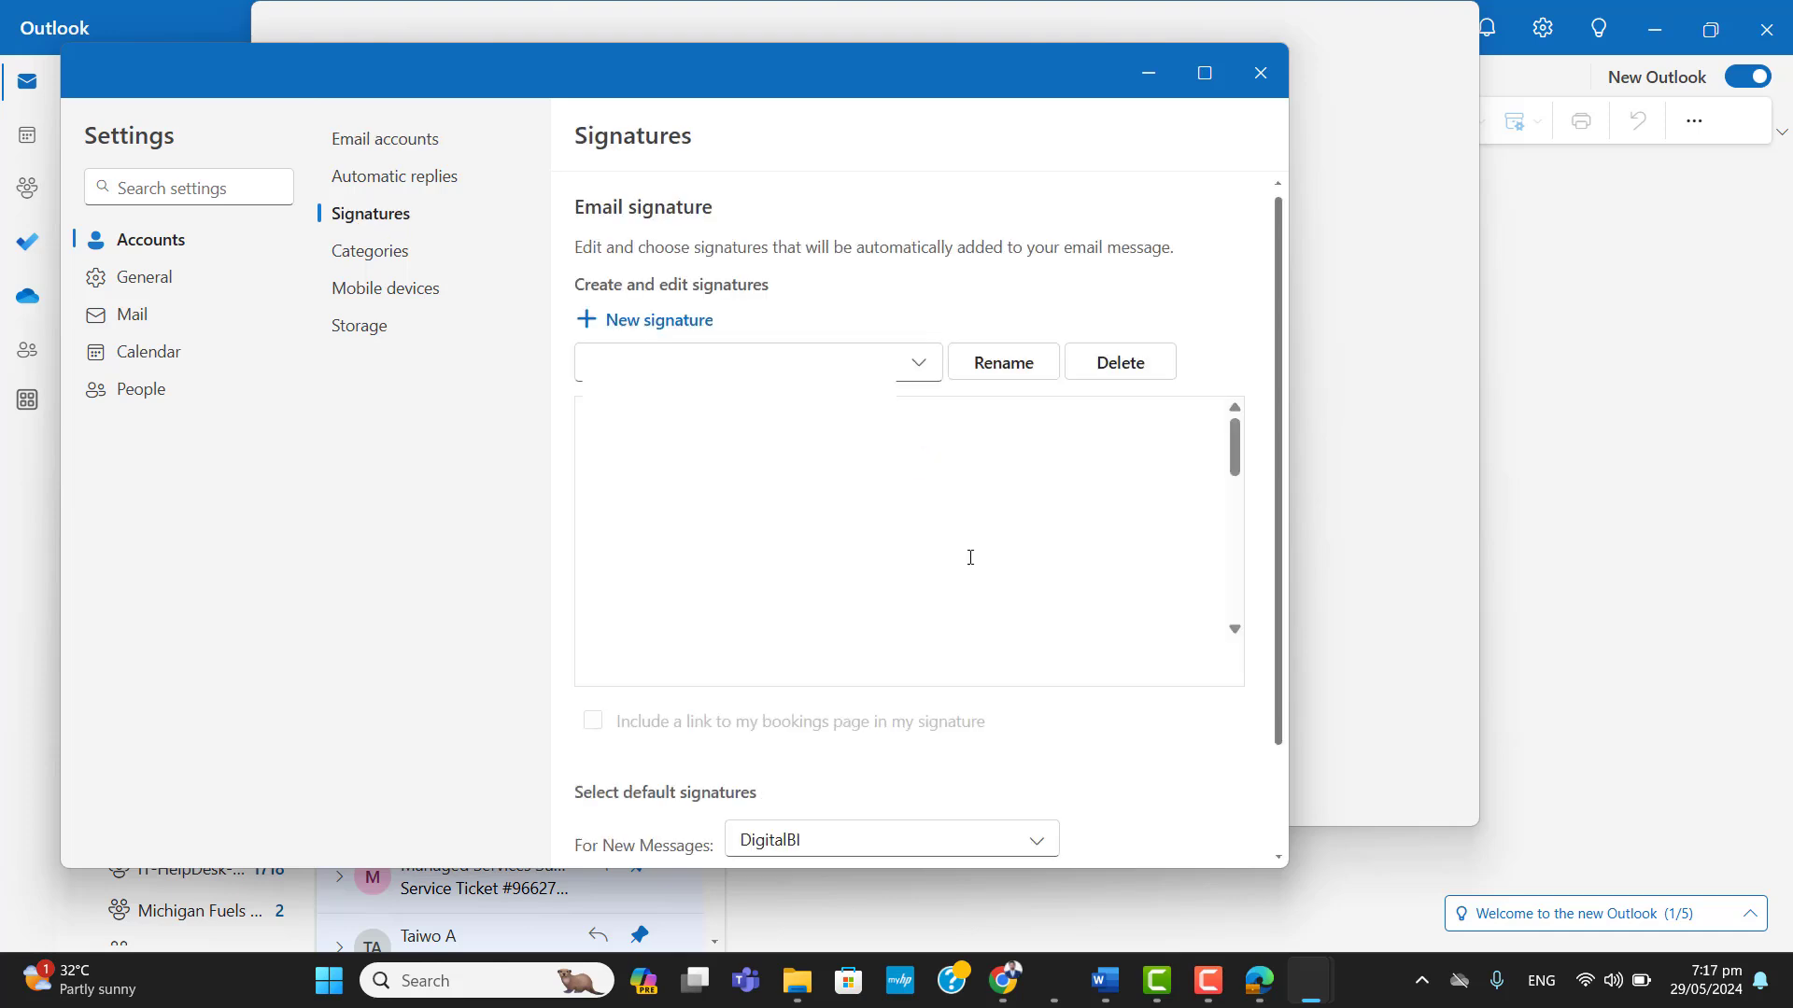
pyautogui.click(682, 324)
pyautogui.click(681, 360)
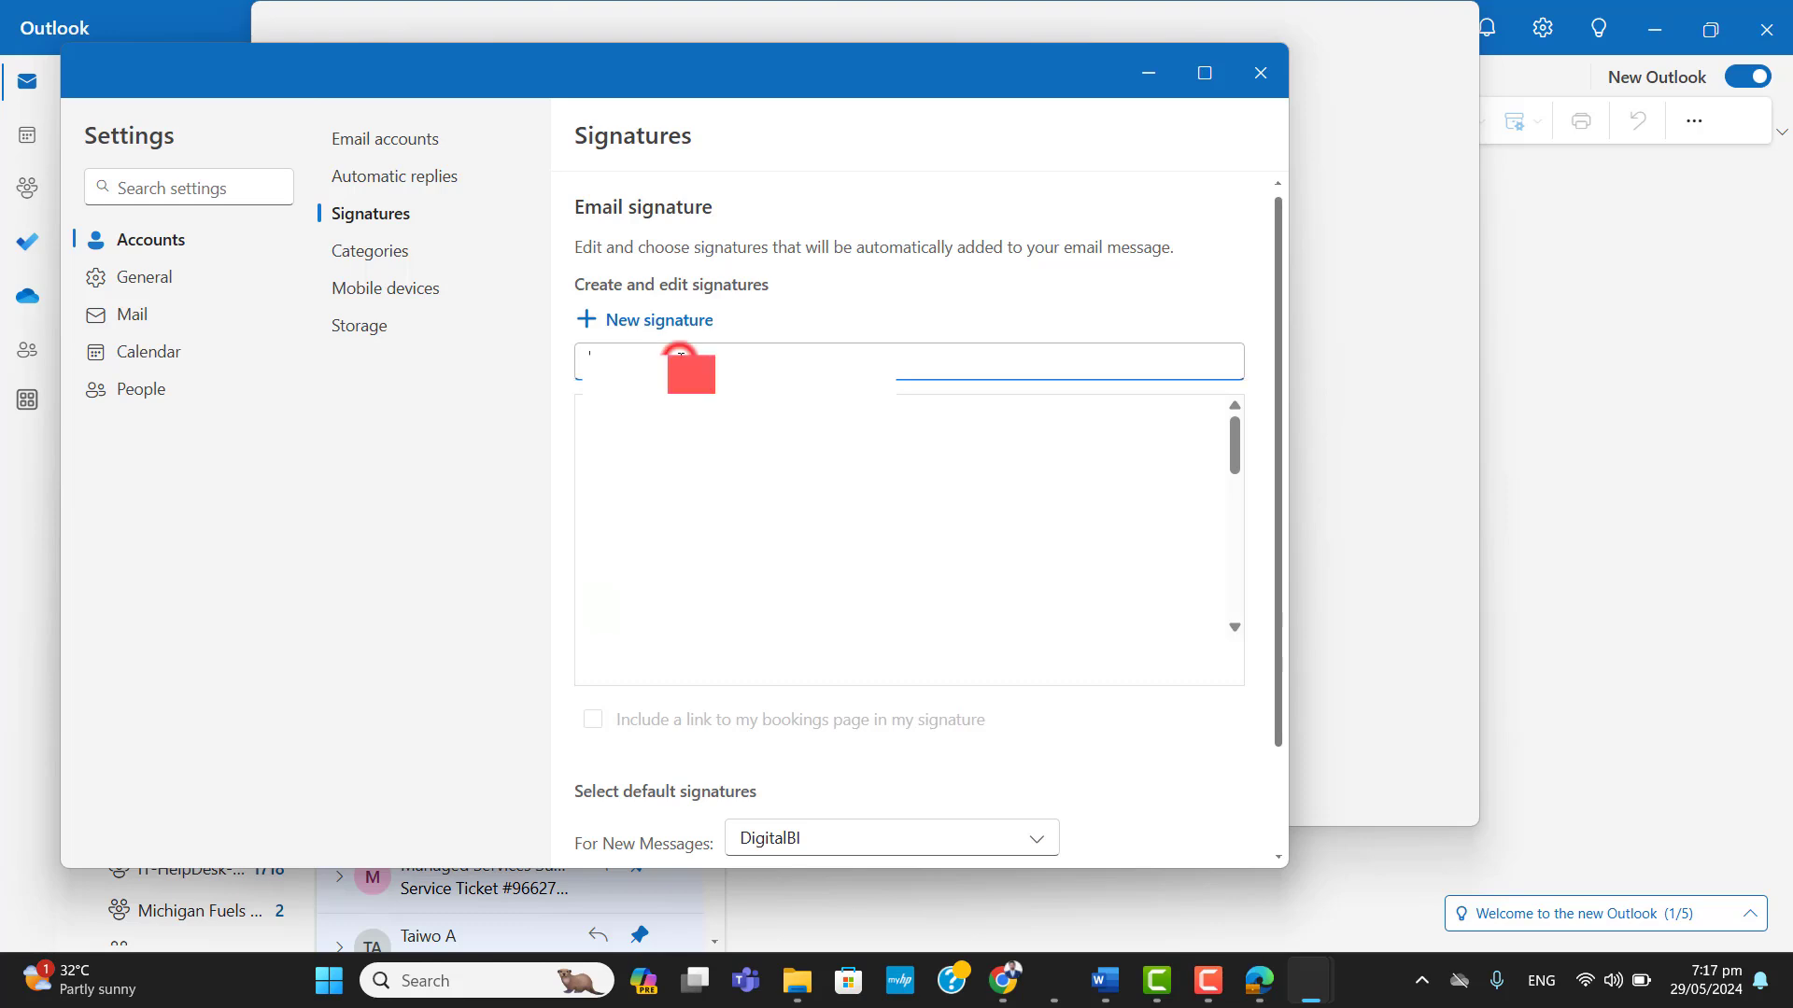
pyautogui.write('Default')
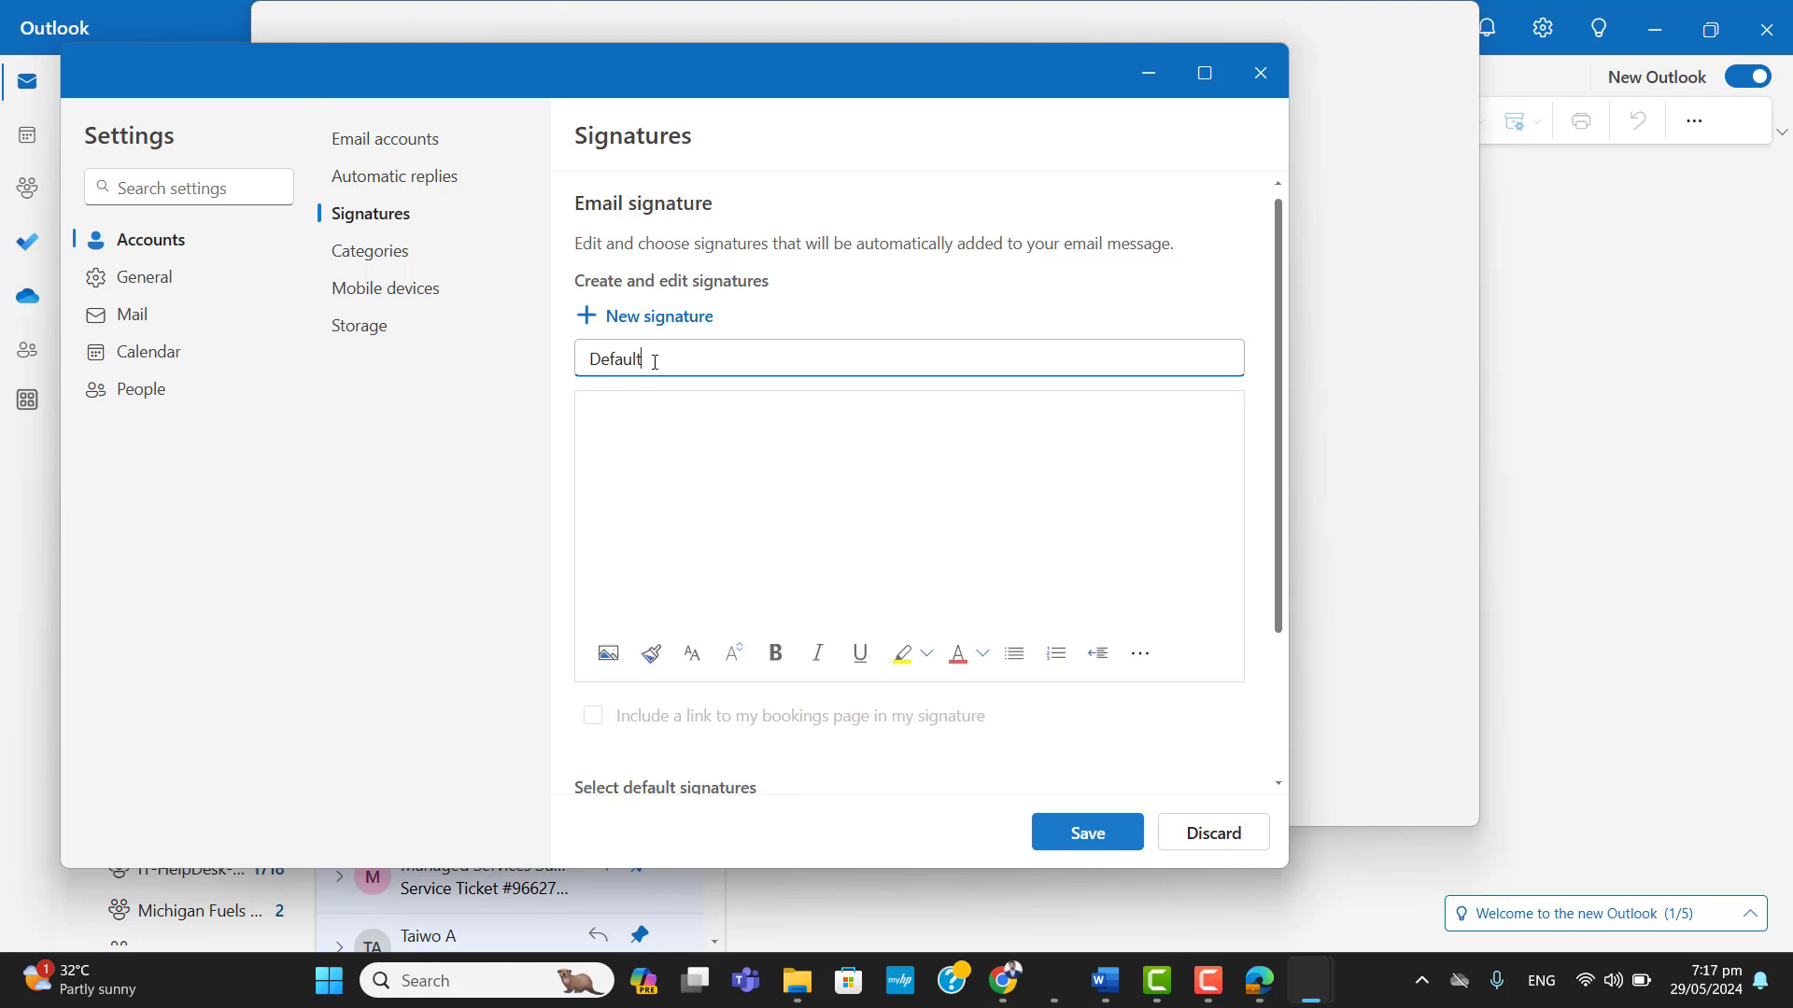
# Insert the downloaded PNG inline into the Default signature and maximise the settings window.
pyautogui.click(608, 654)
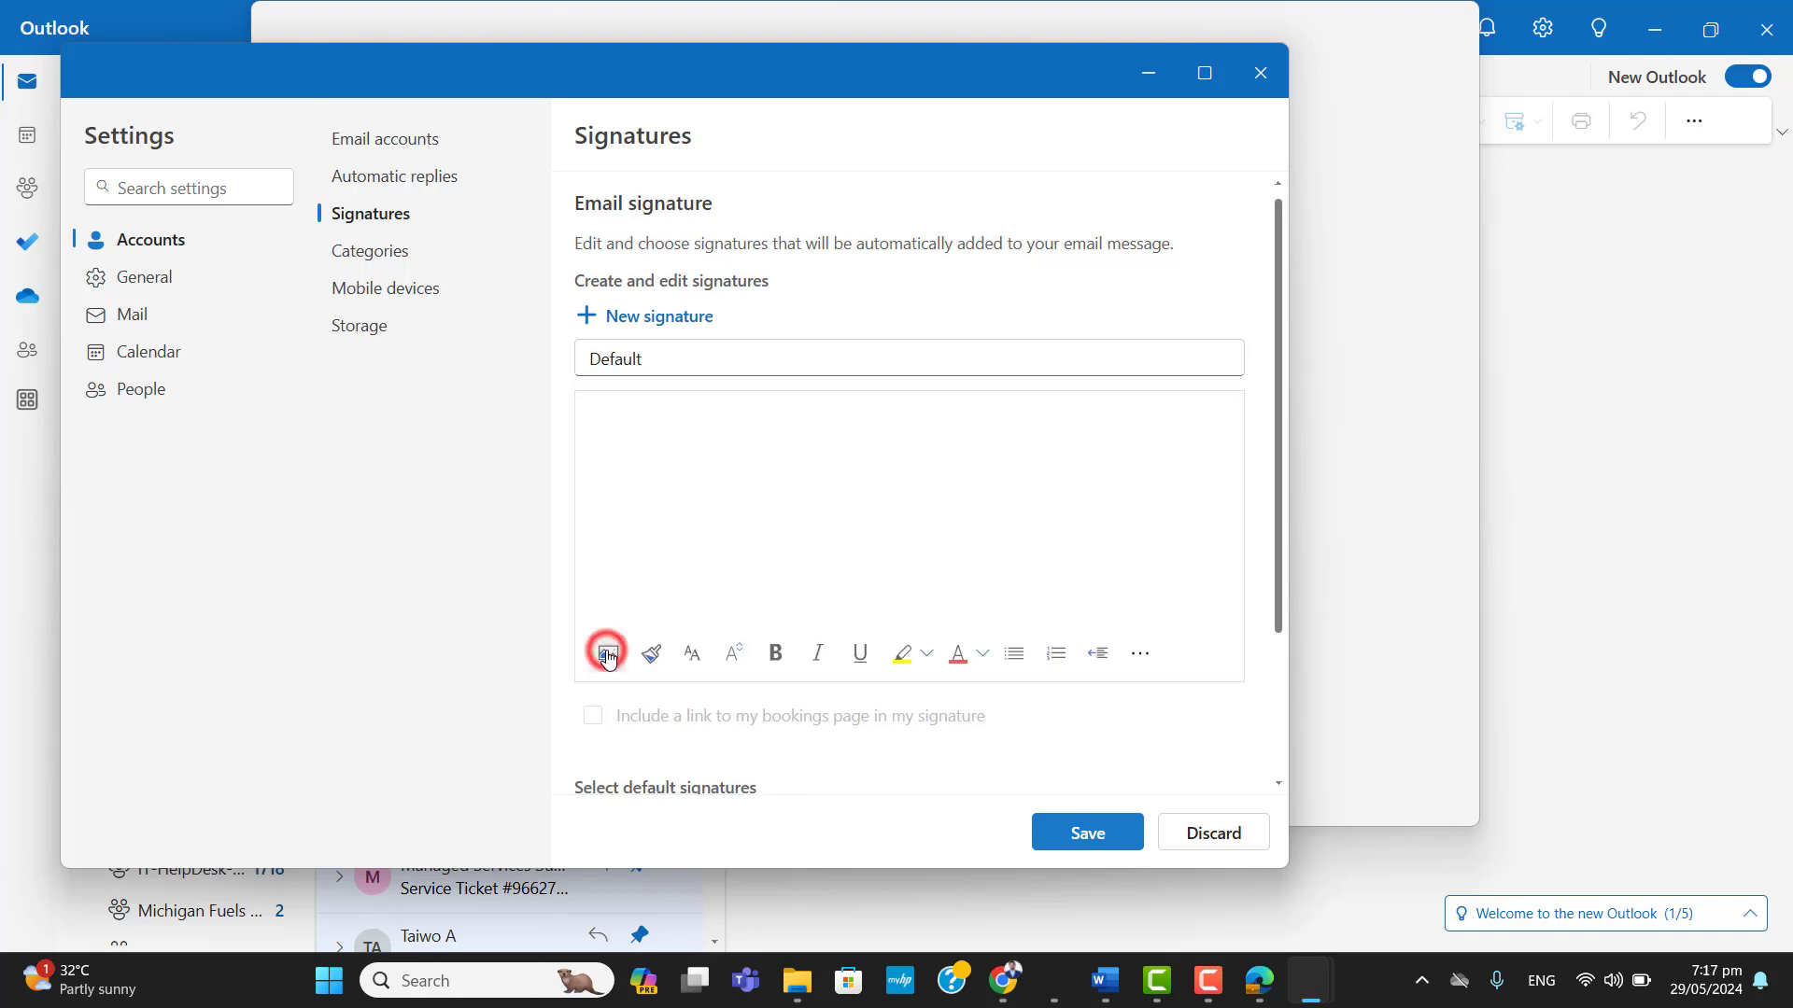
pyautogui.doubleClick(868, 301)
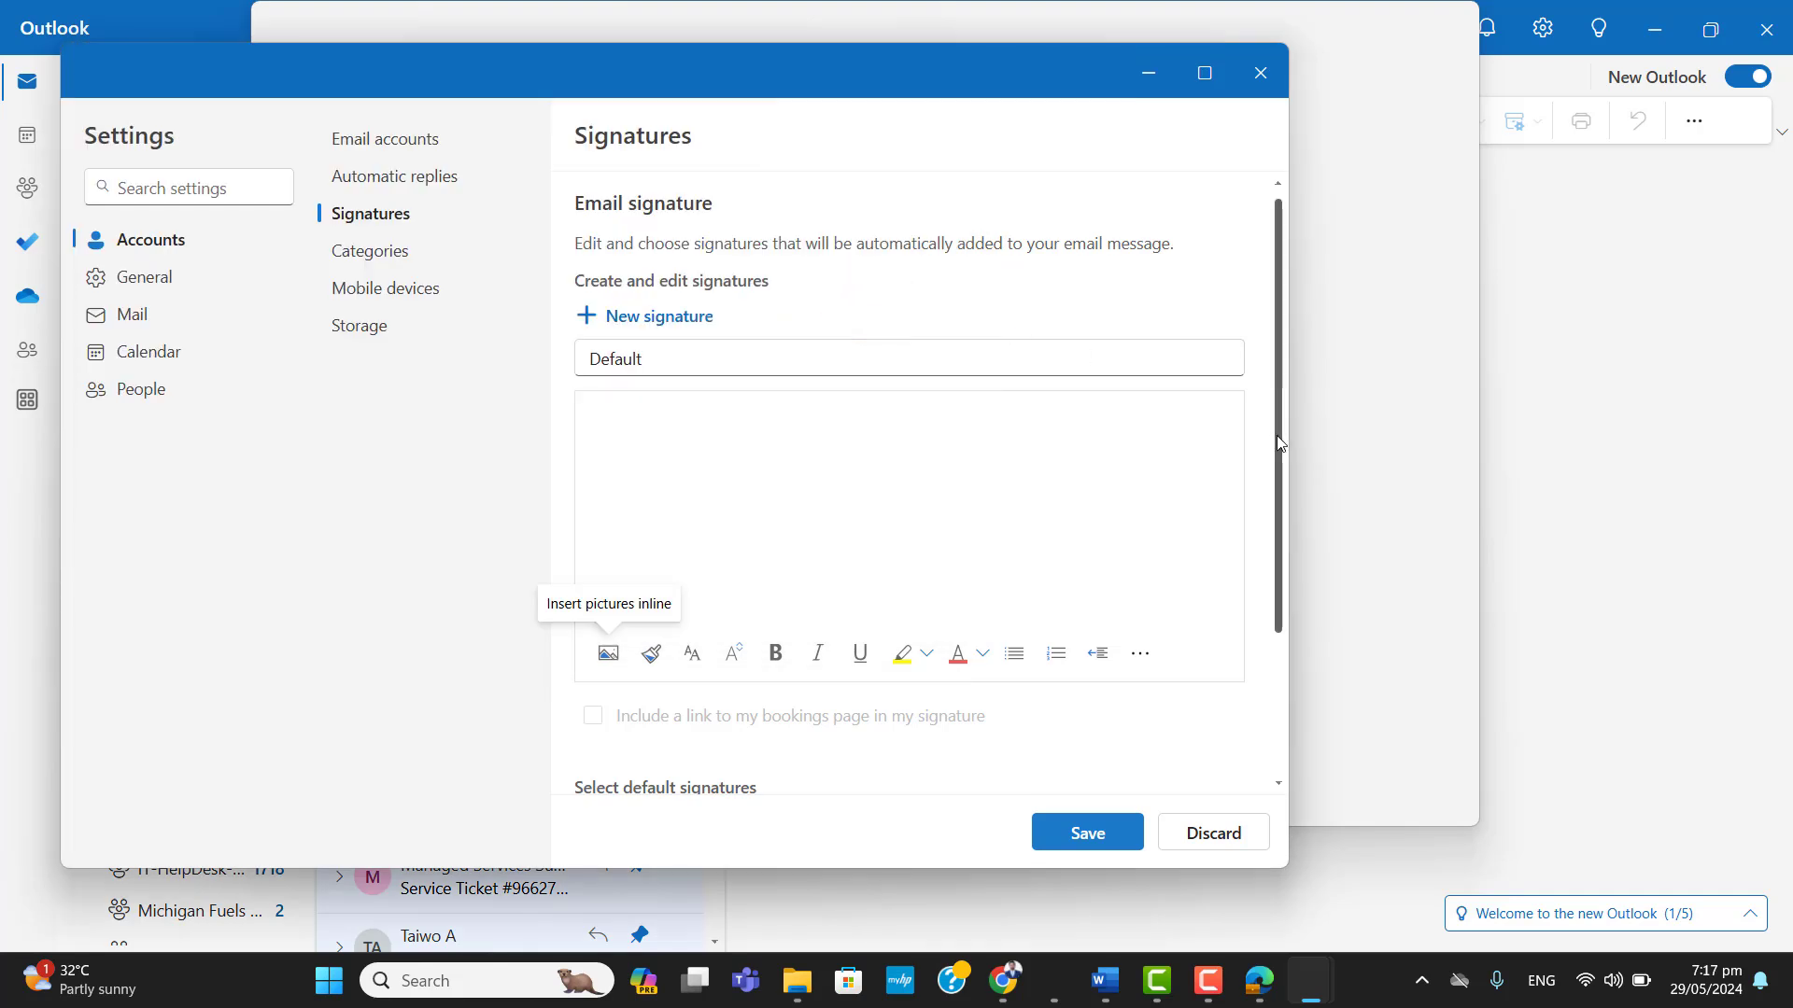
pyautogui.moveTo(1278, 466); pyautogui.dragTo(1274, 598)
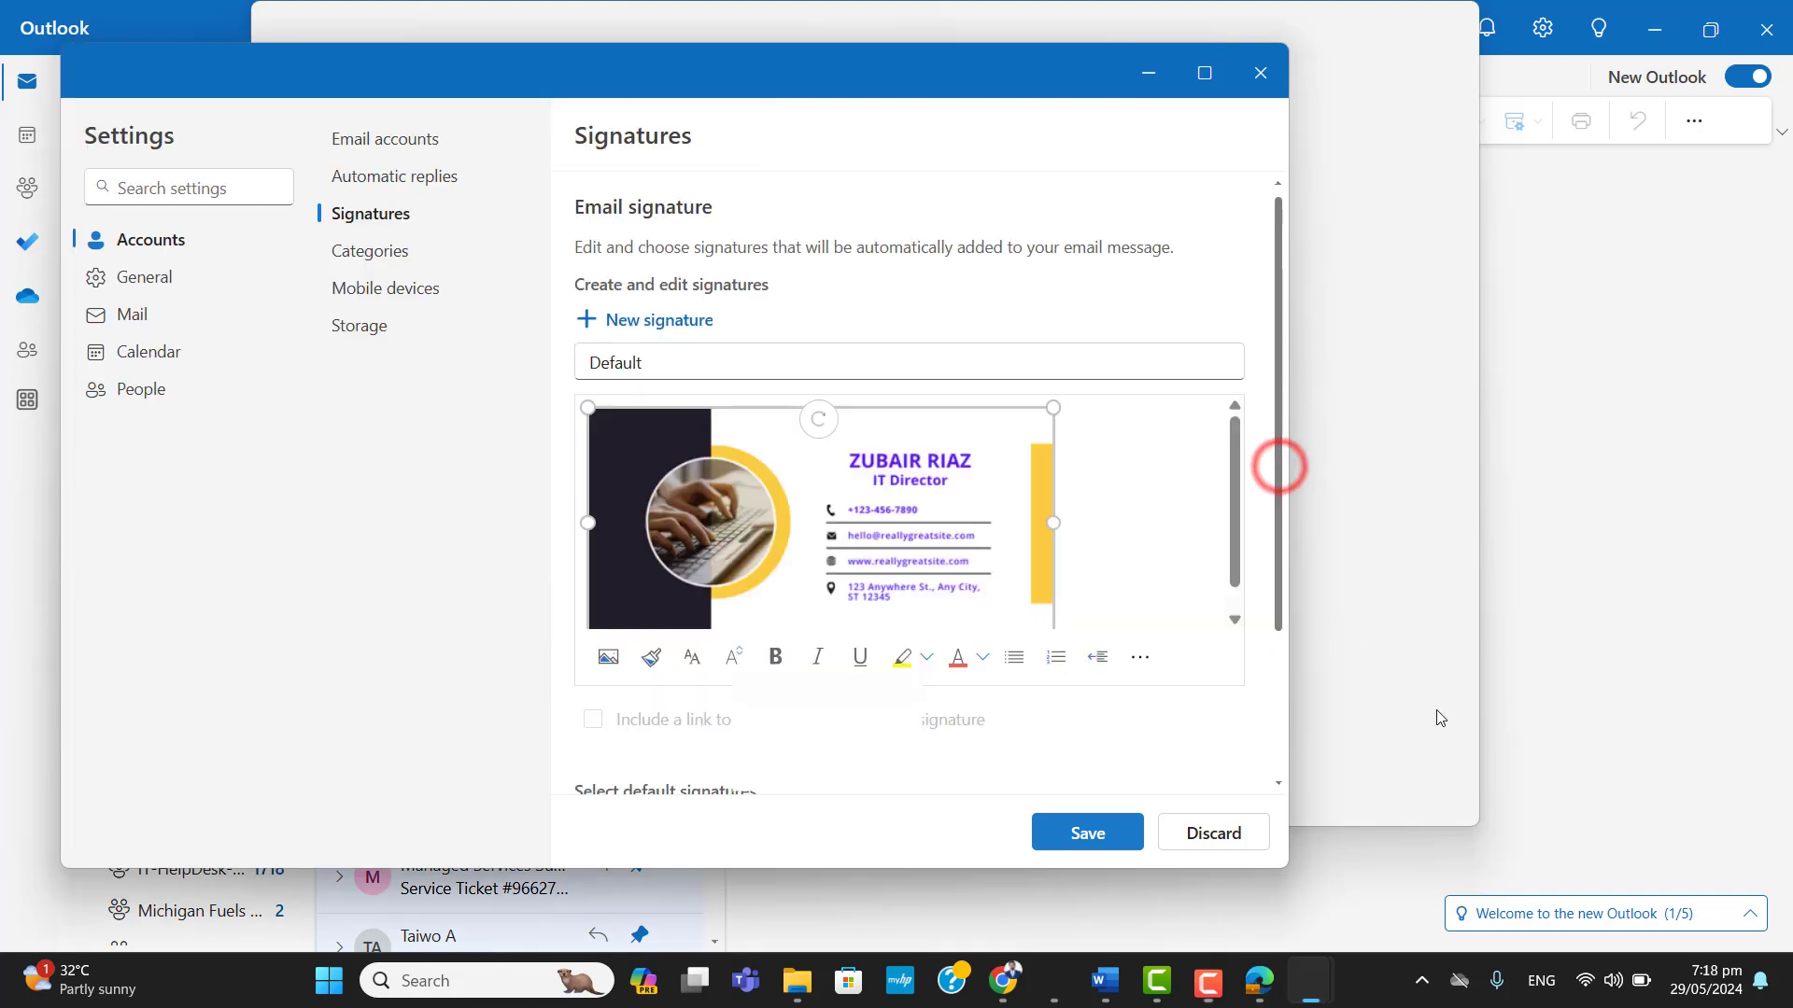
pyautogui.moveTo(1231, 520); pyautogui.dragTo(1231, 565)
pyautogui.click(1230, 570)
pyautogui.click(1208, 85)
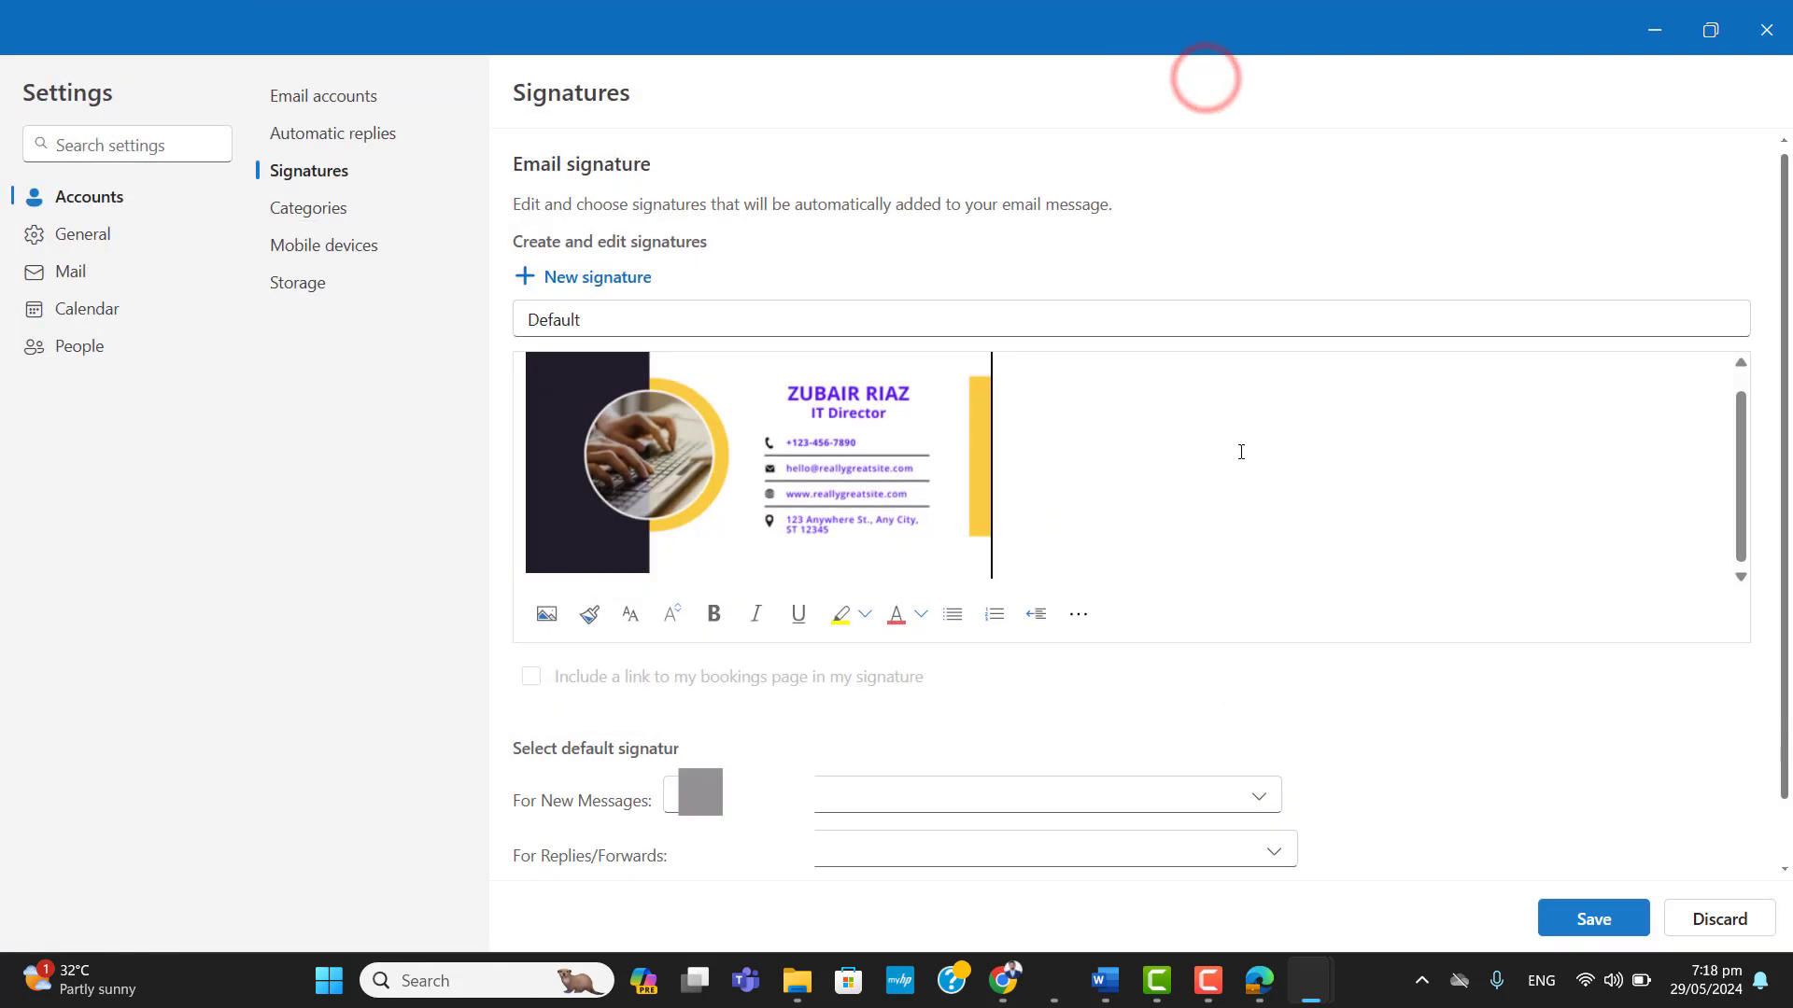
# Shrink the inserted signature image proportionally within the signature editor.
pyautogui.click(988, 380)
pyautogui.moveTo(993, 365); pyautogui.dragTo(907, 365)
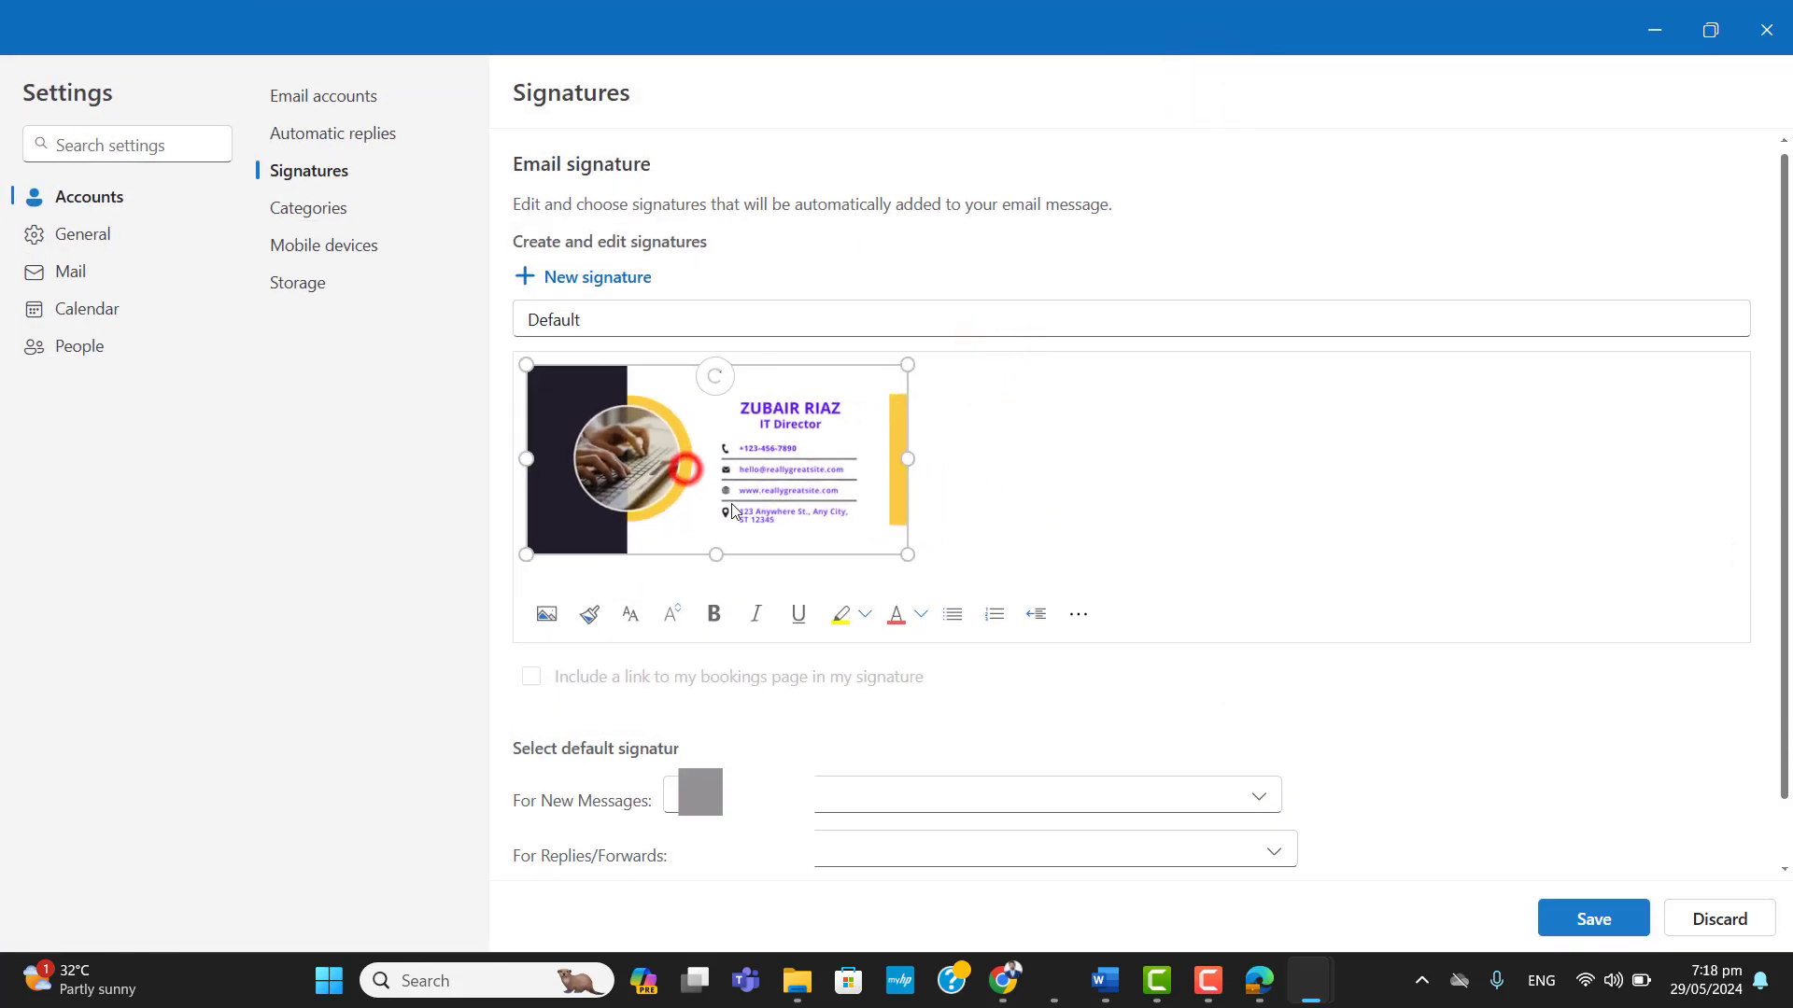
pyautogui.click(588, 459)
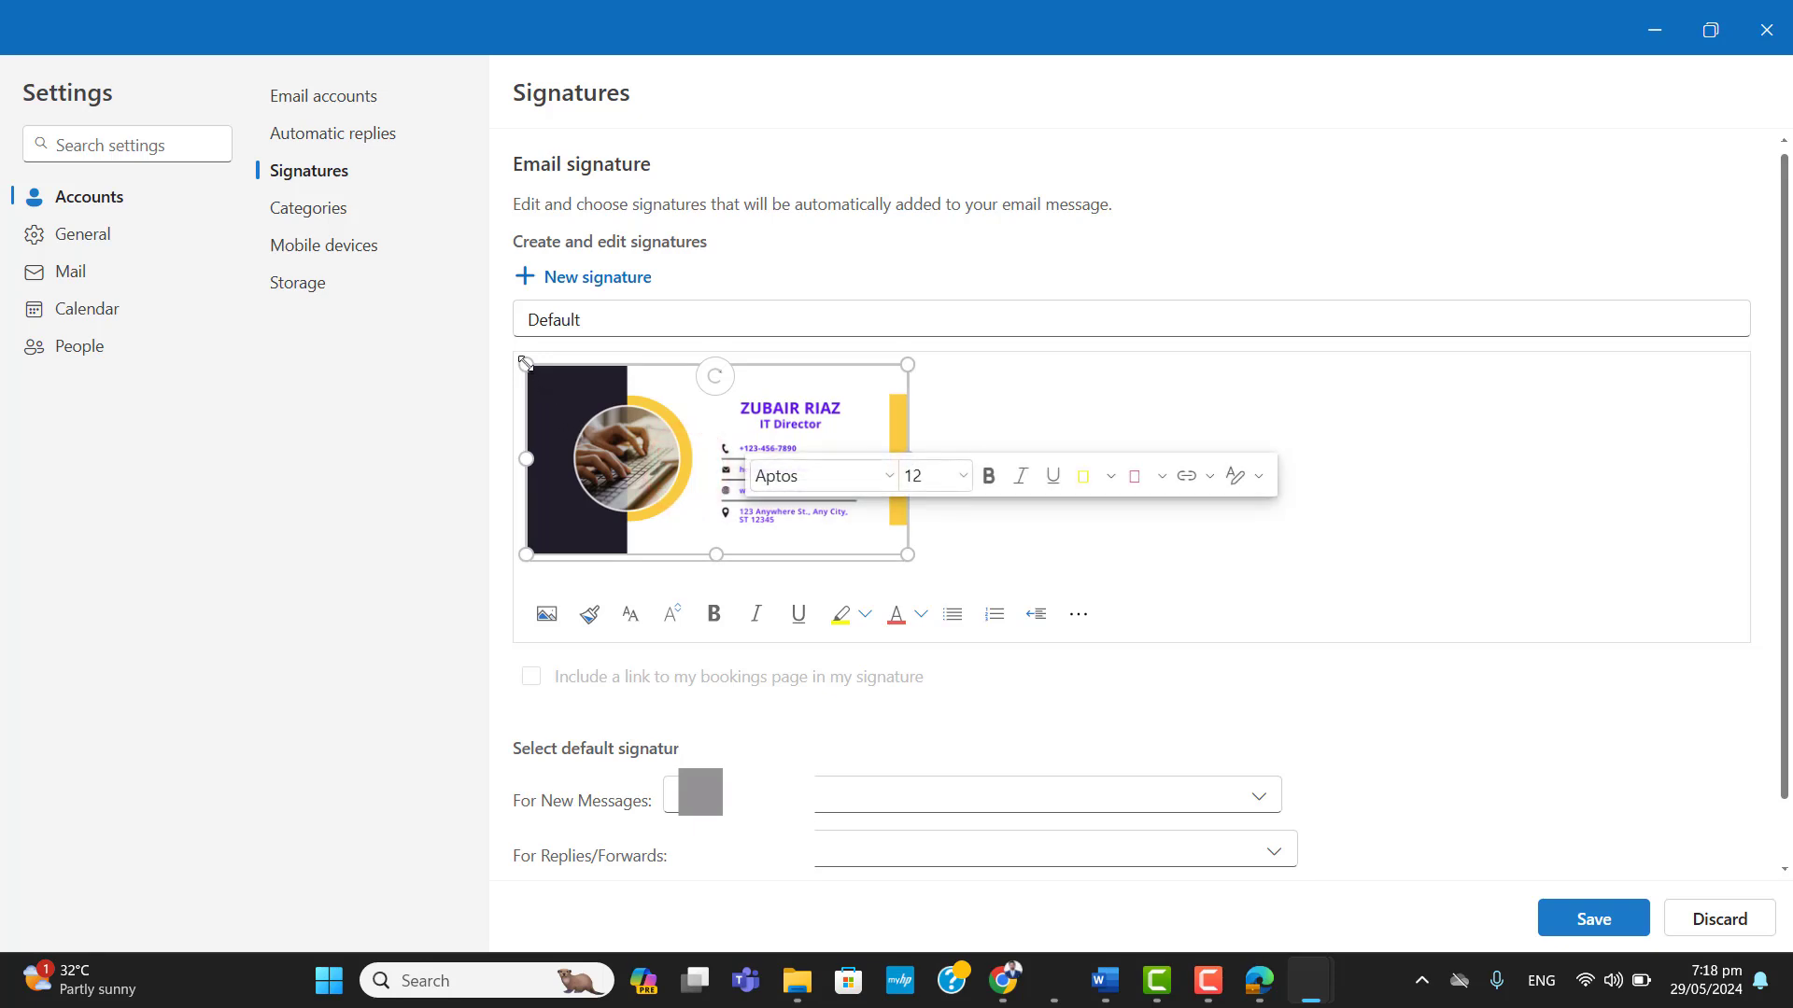
pyautogui.moveTo(525, 364); pyautogui.dragTo(551, 377)
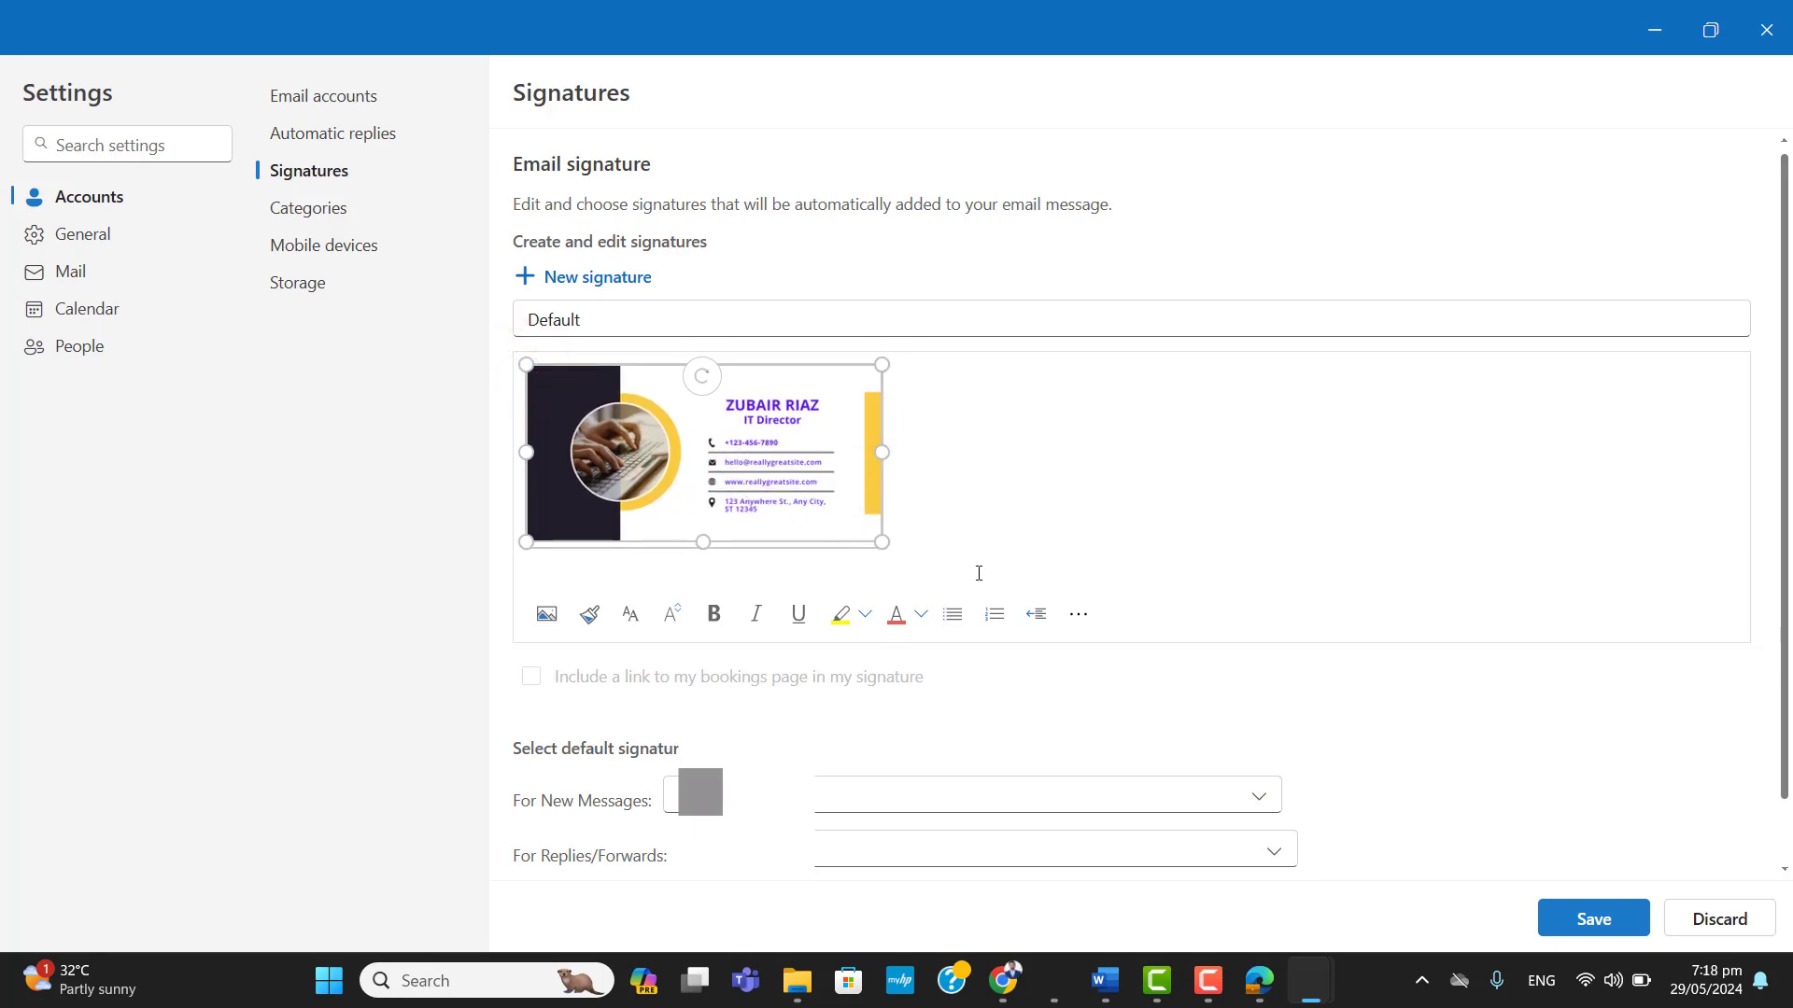
pyautogui.click(1077, 614)
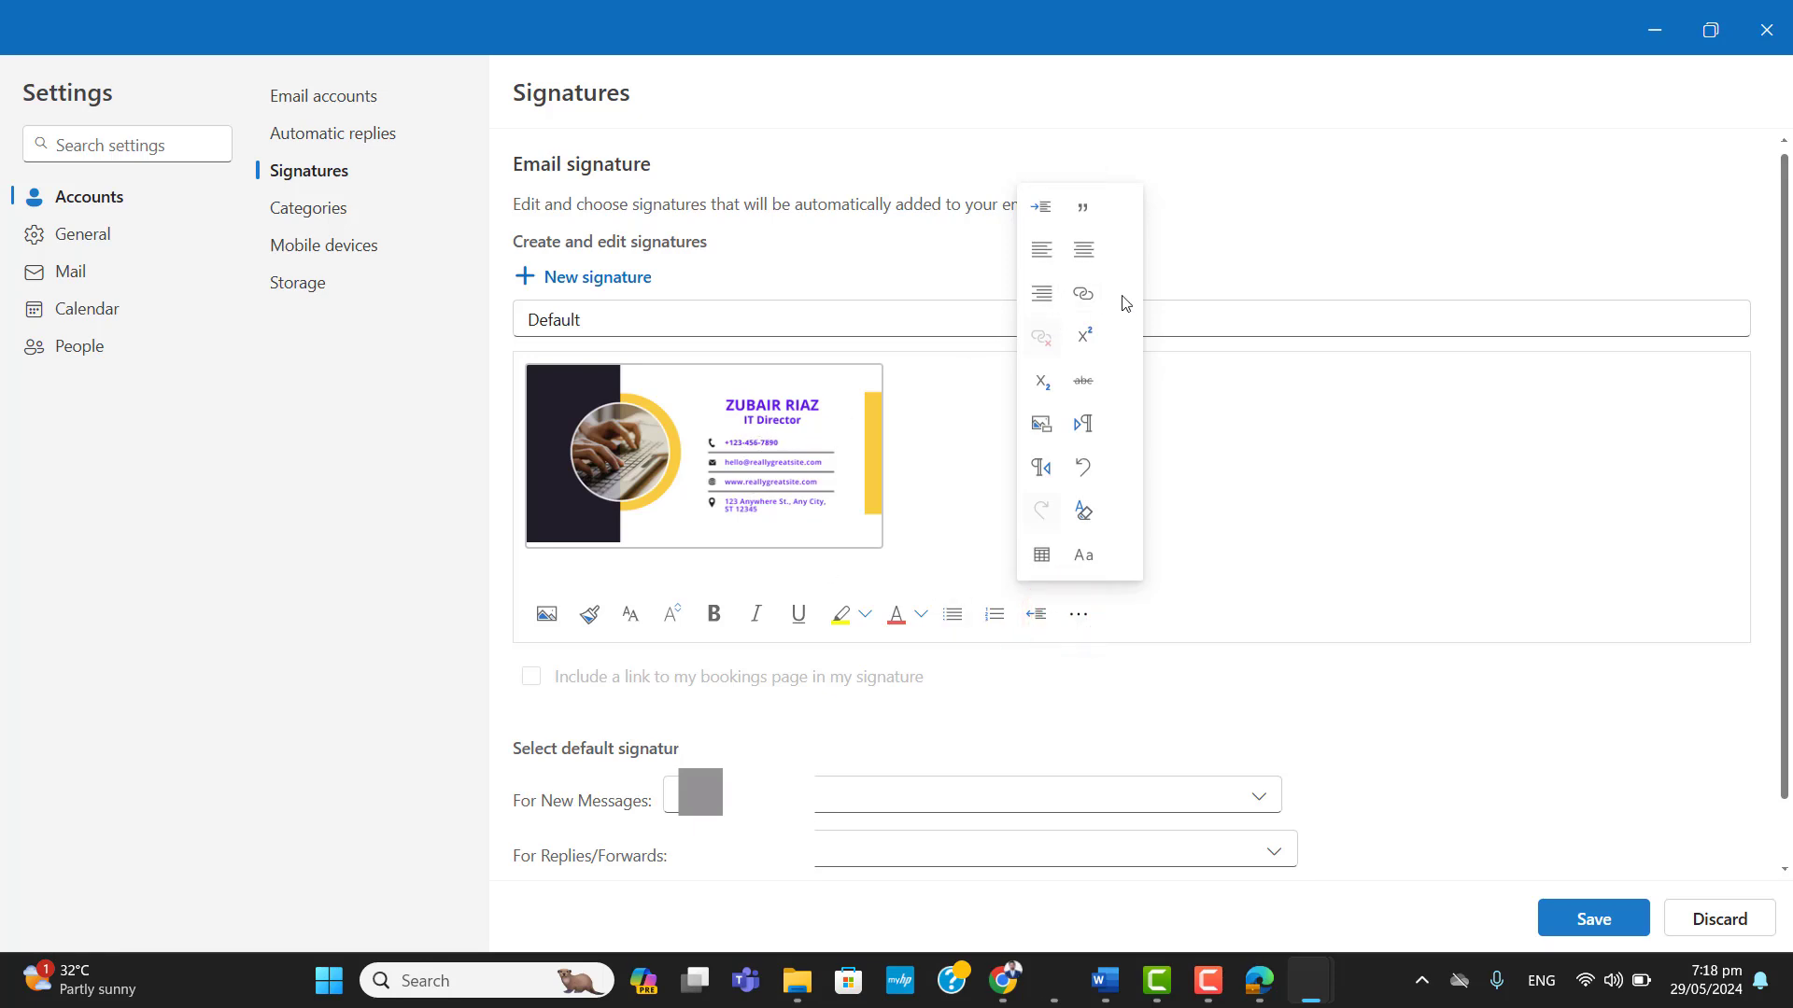
pyautogui.click(1086, 293)
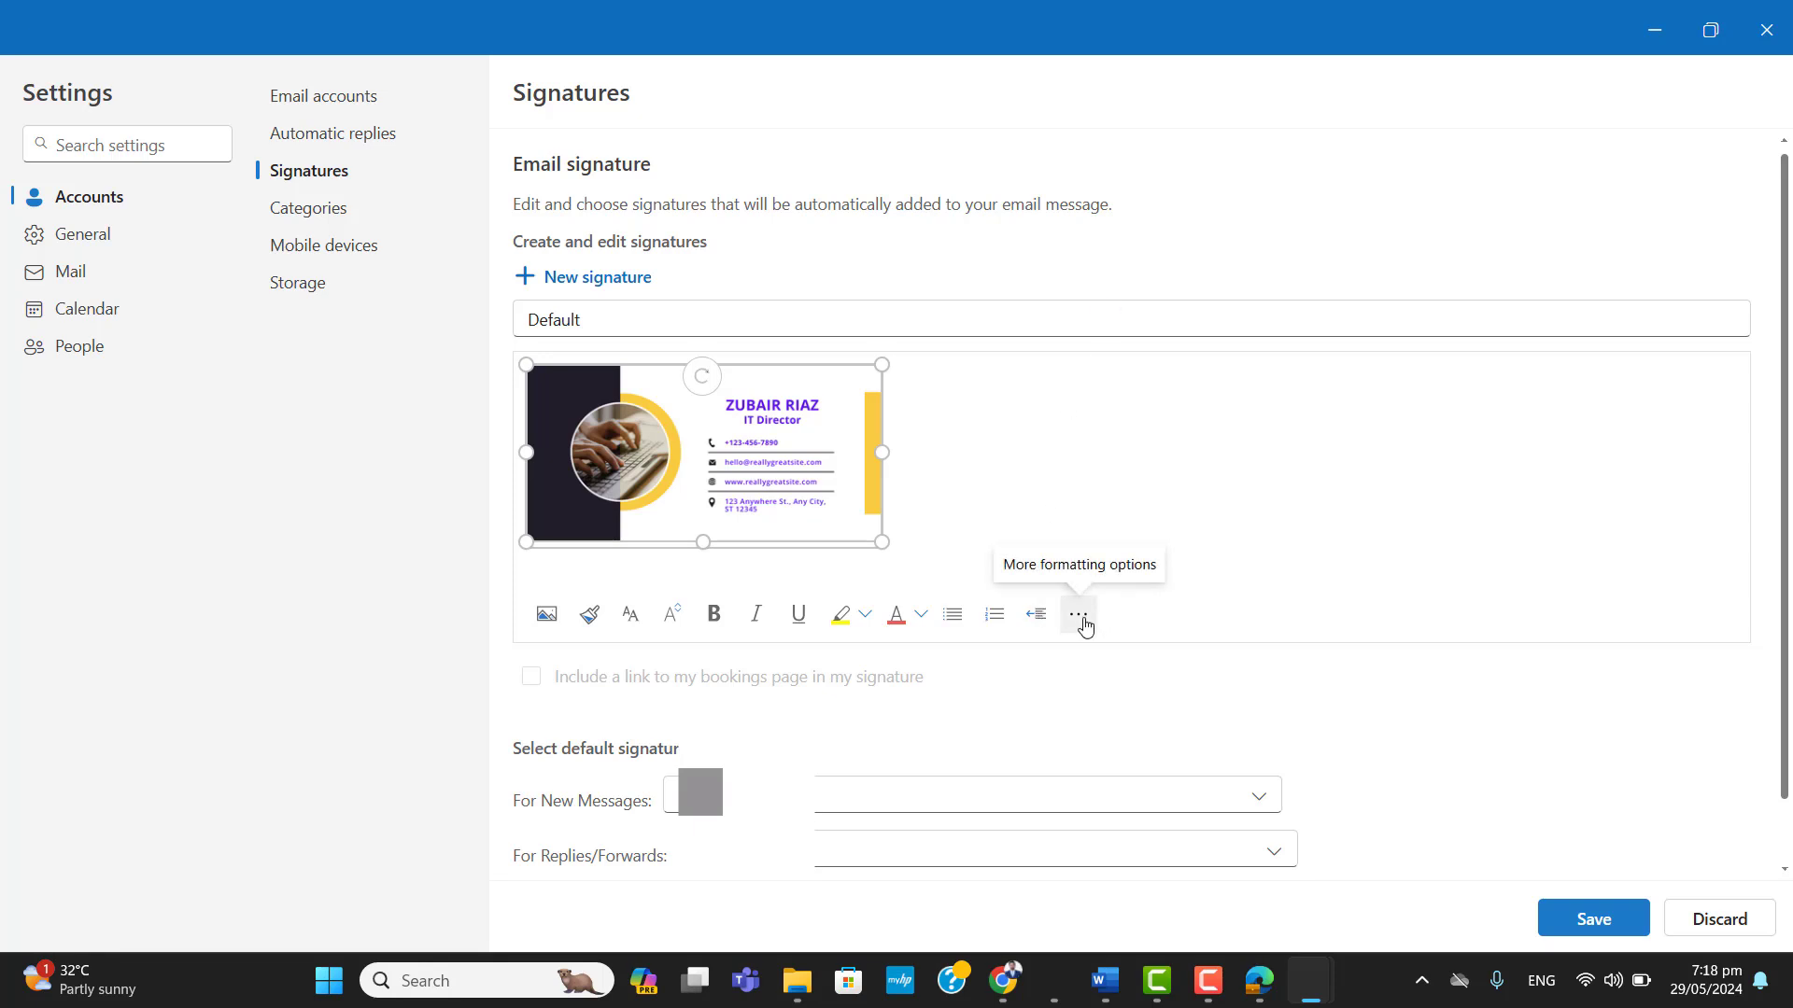
pyautogui.click(1080, 618)
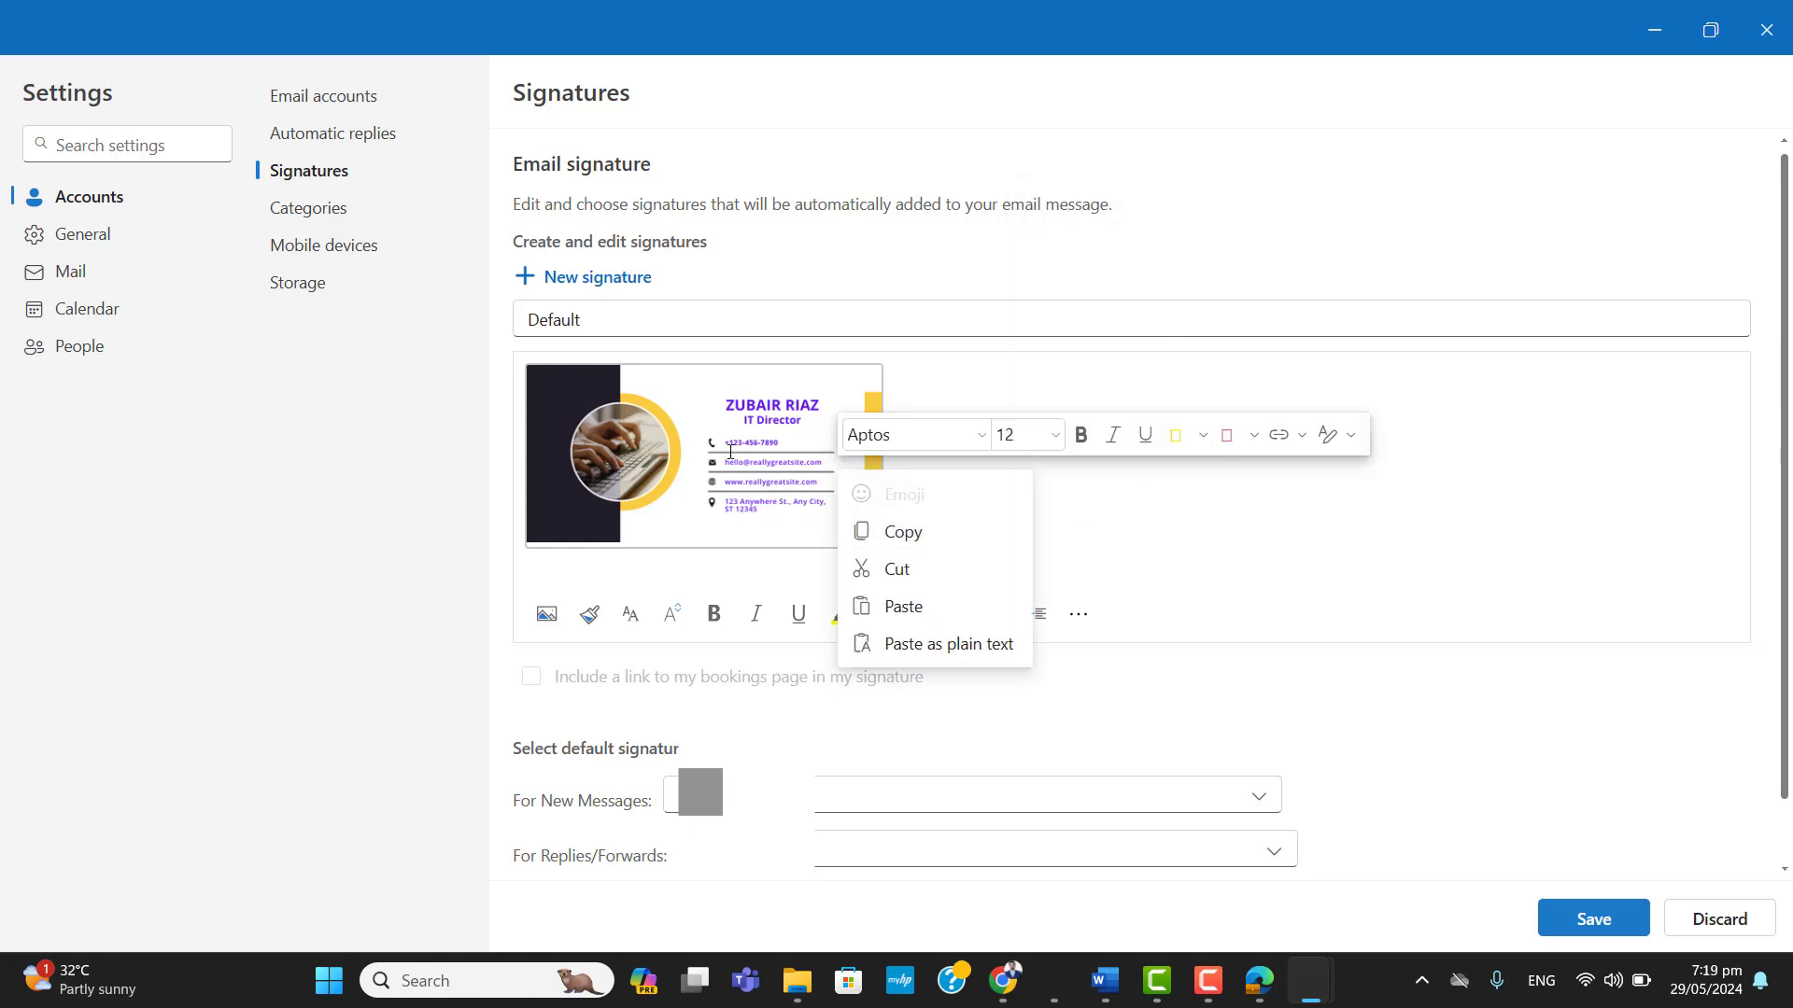
# Insert a hyperlink with the web address abc.com on the signature image.
pyautogui.click(729, 452)
pyautogui.rightClick(730, 452)
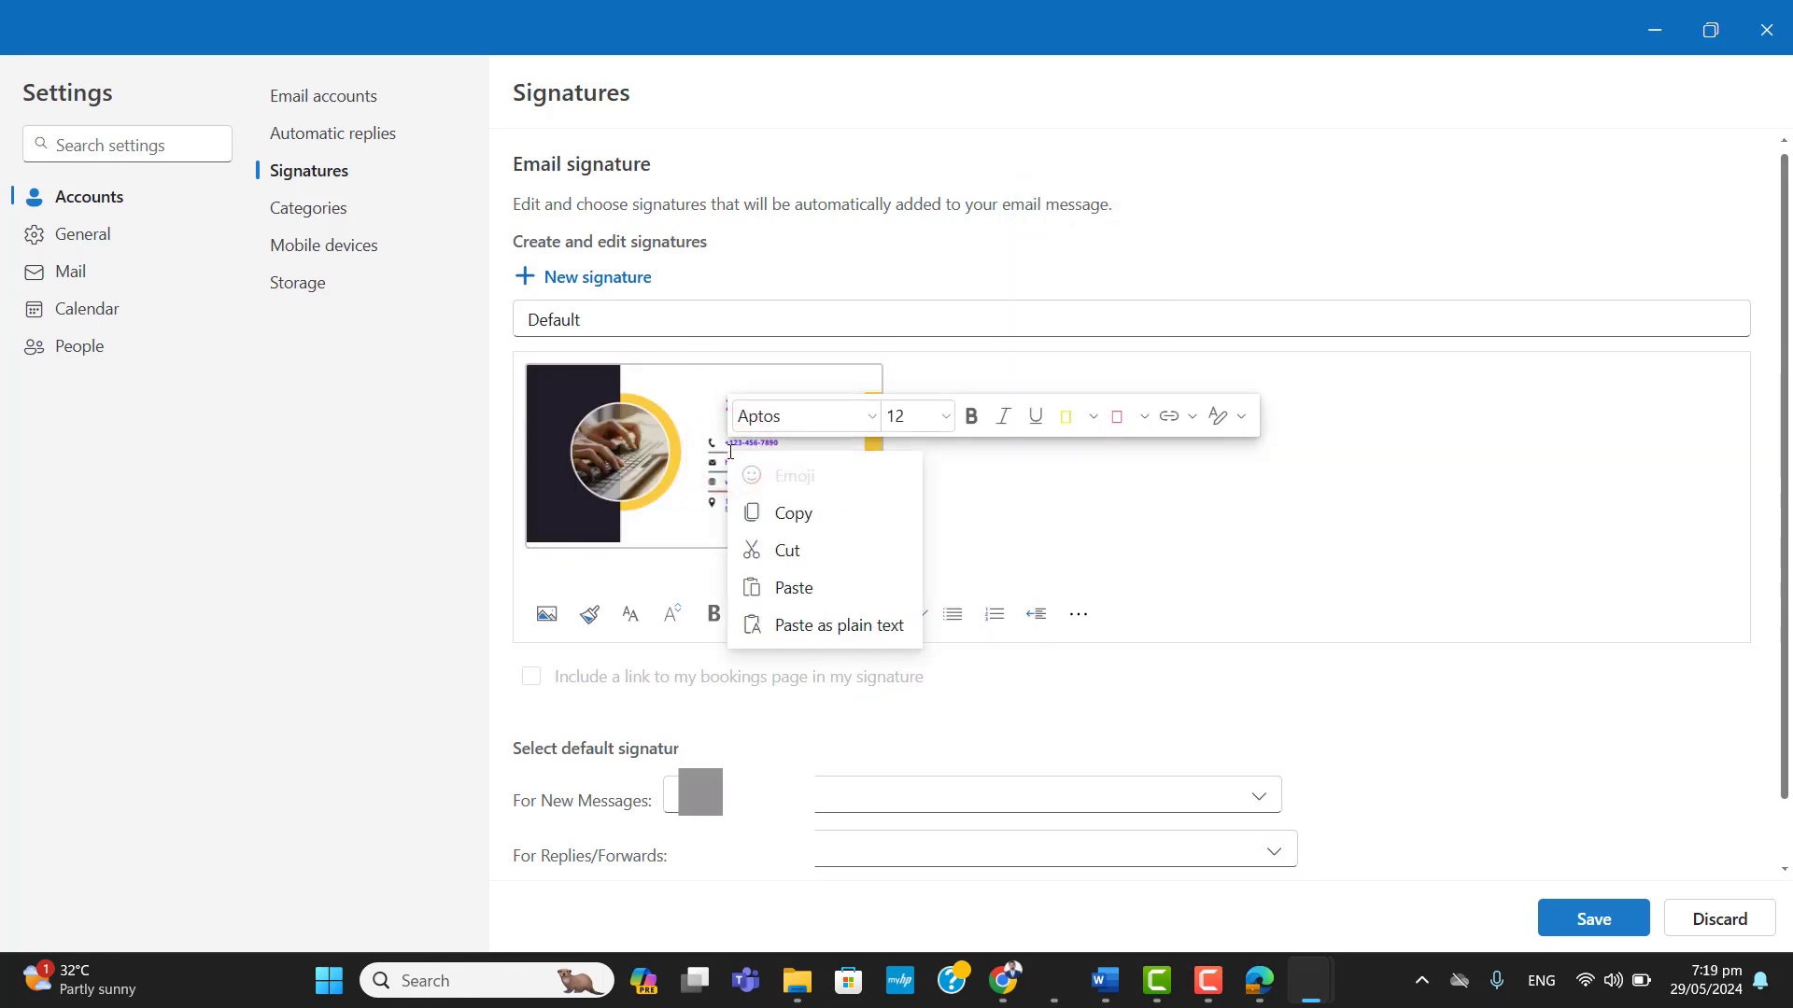
pyautogui.click(1173, 425)
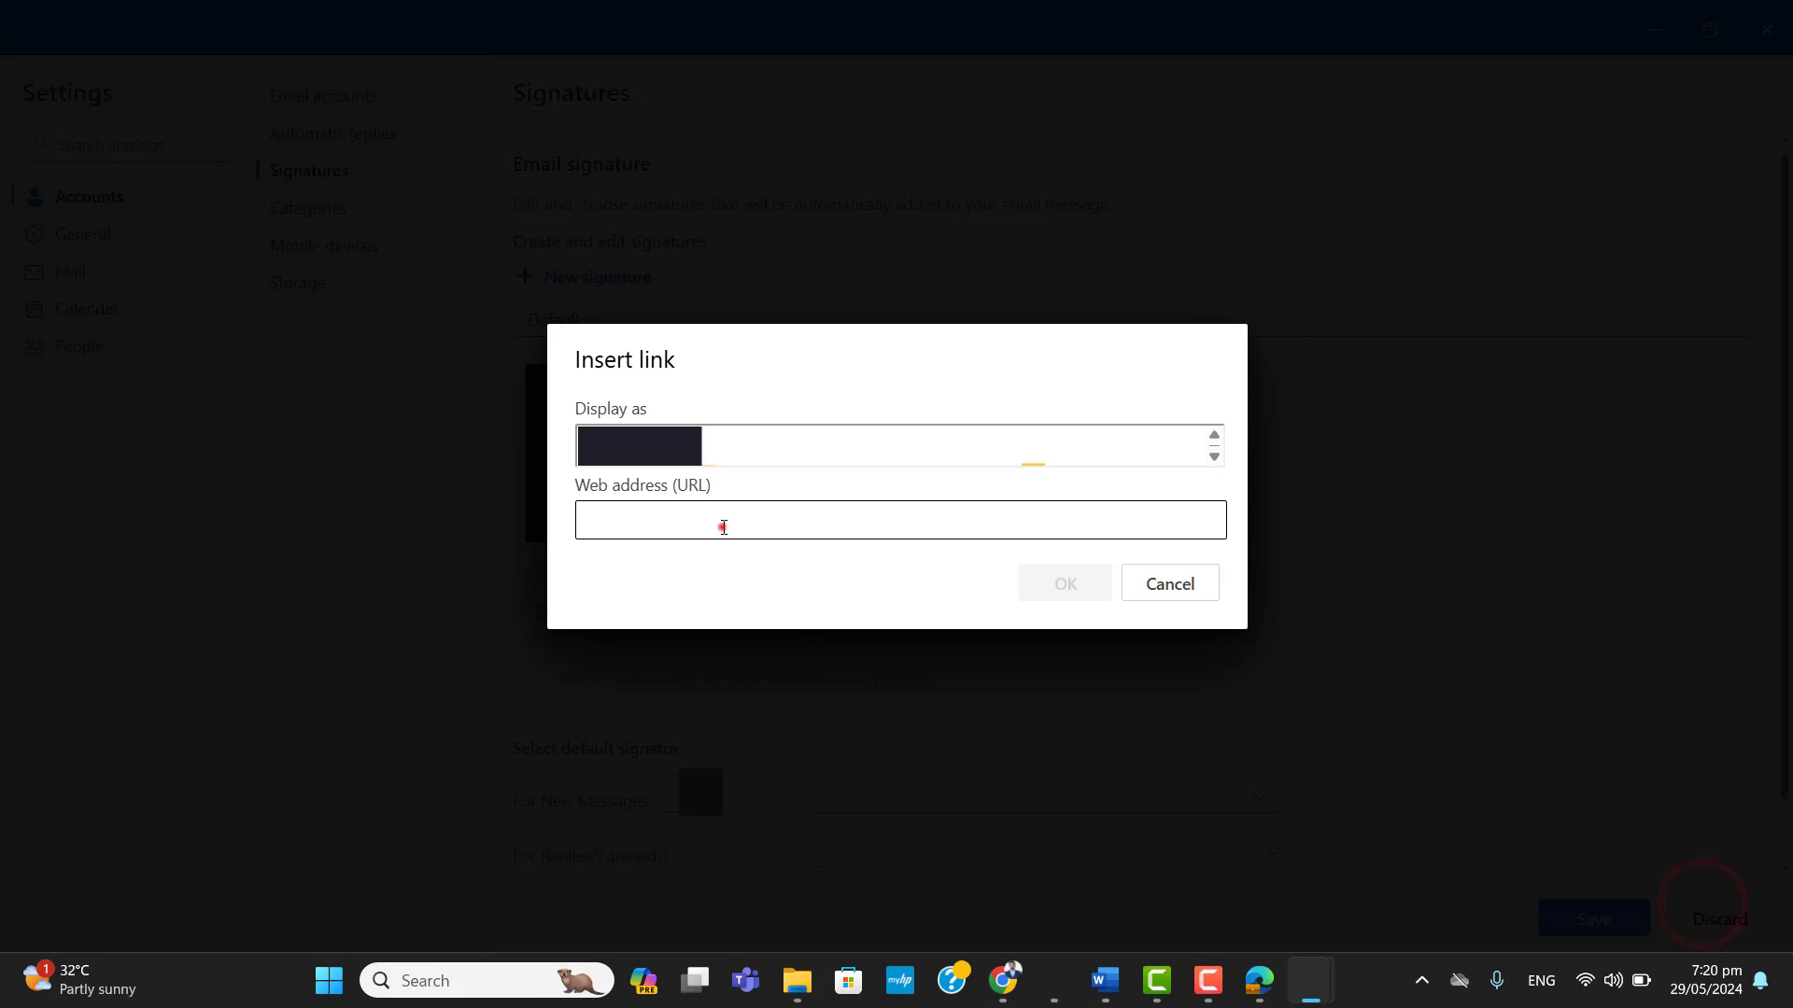
pyautogui.click(723, 526)
pyautogui.write('abc.com')
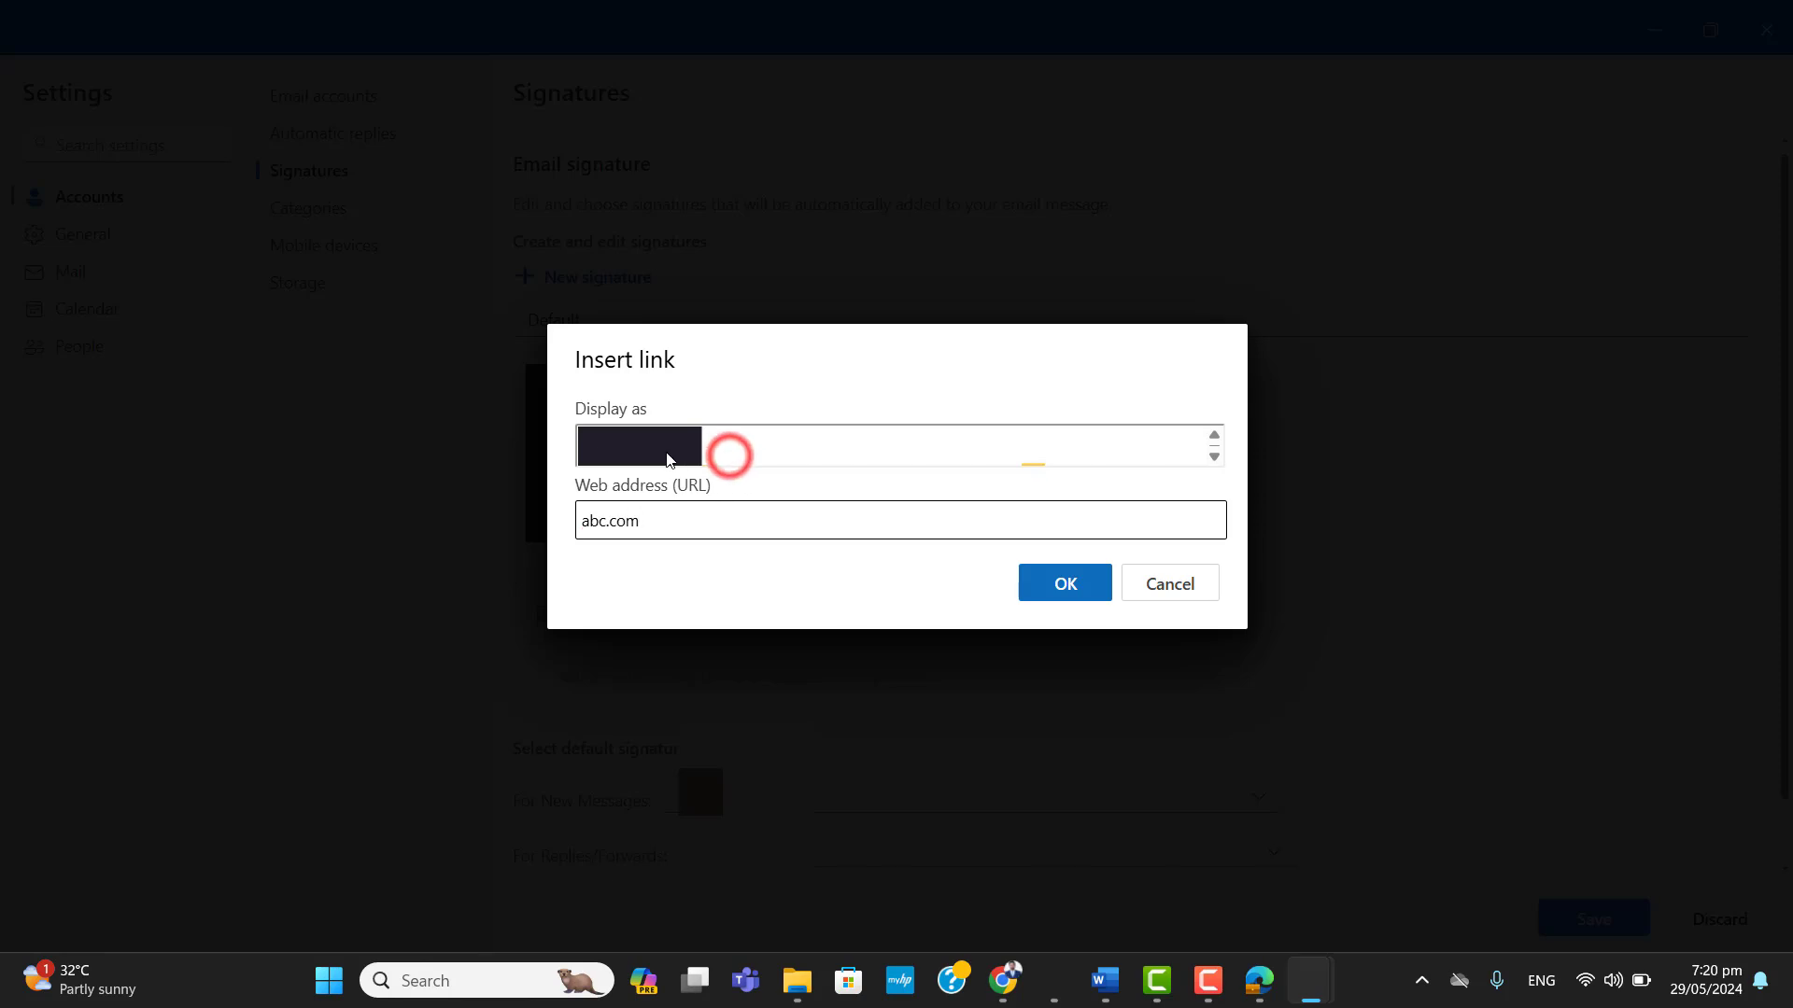
pyautogui.click(1067, 585)
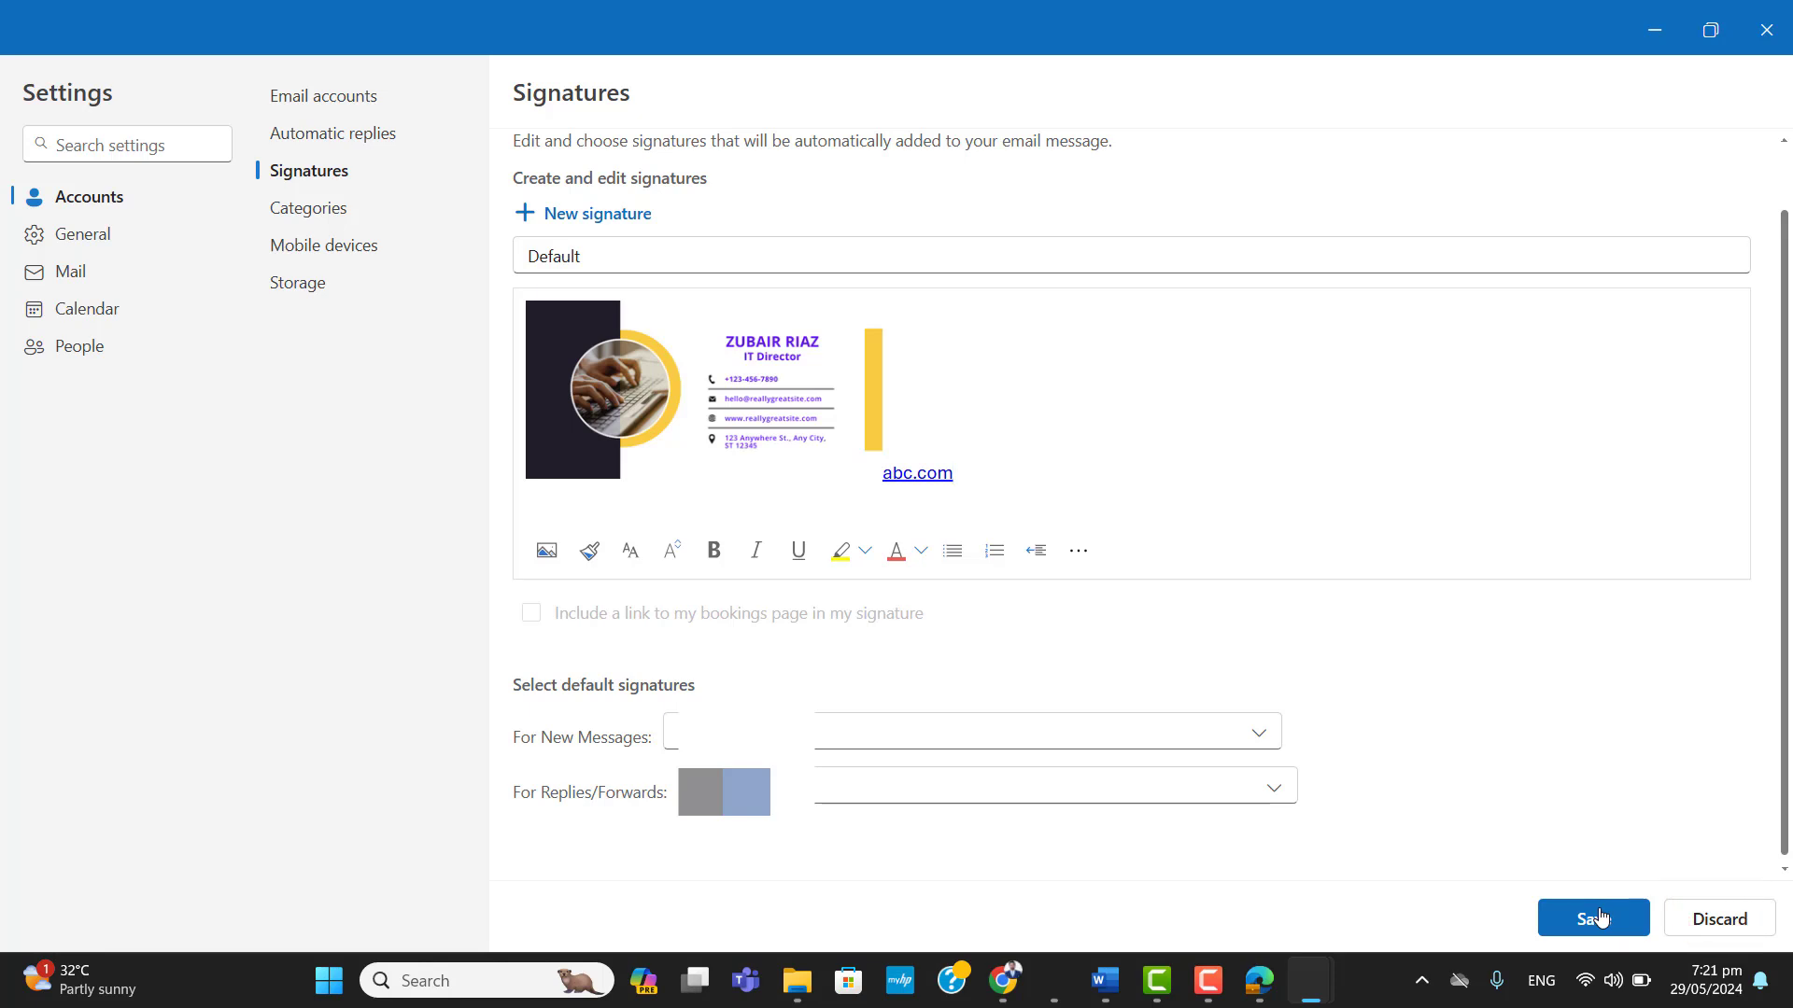
# Save the Default signature and minimise the settings window to return to the inbox.
pyautogui.click(1598, 918)
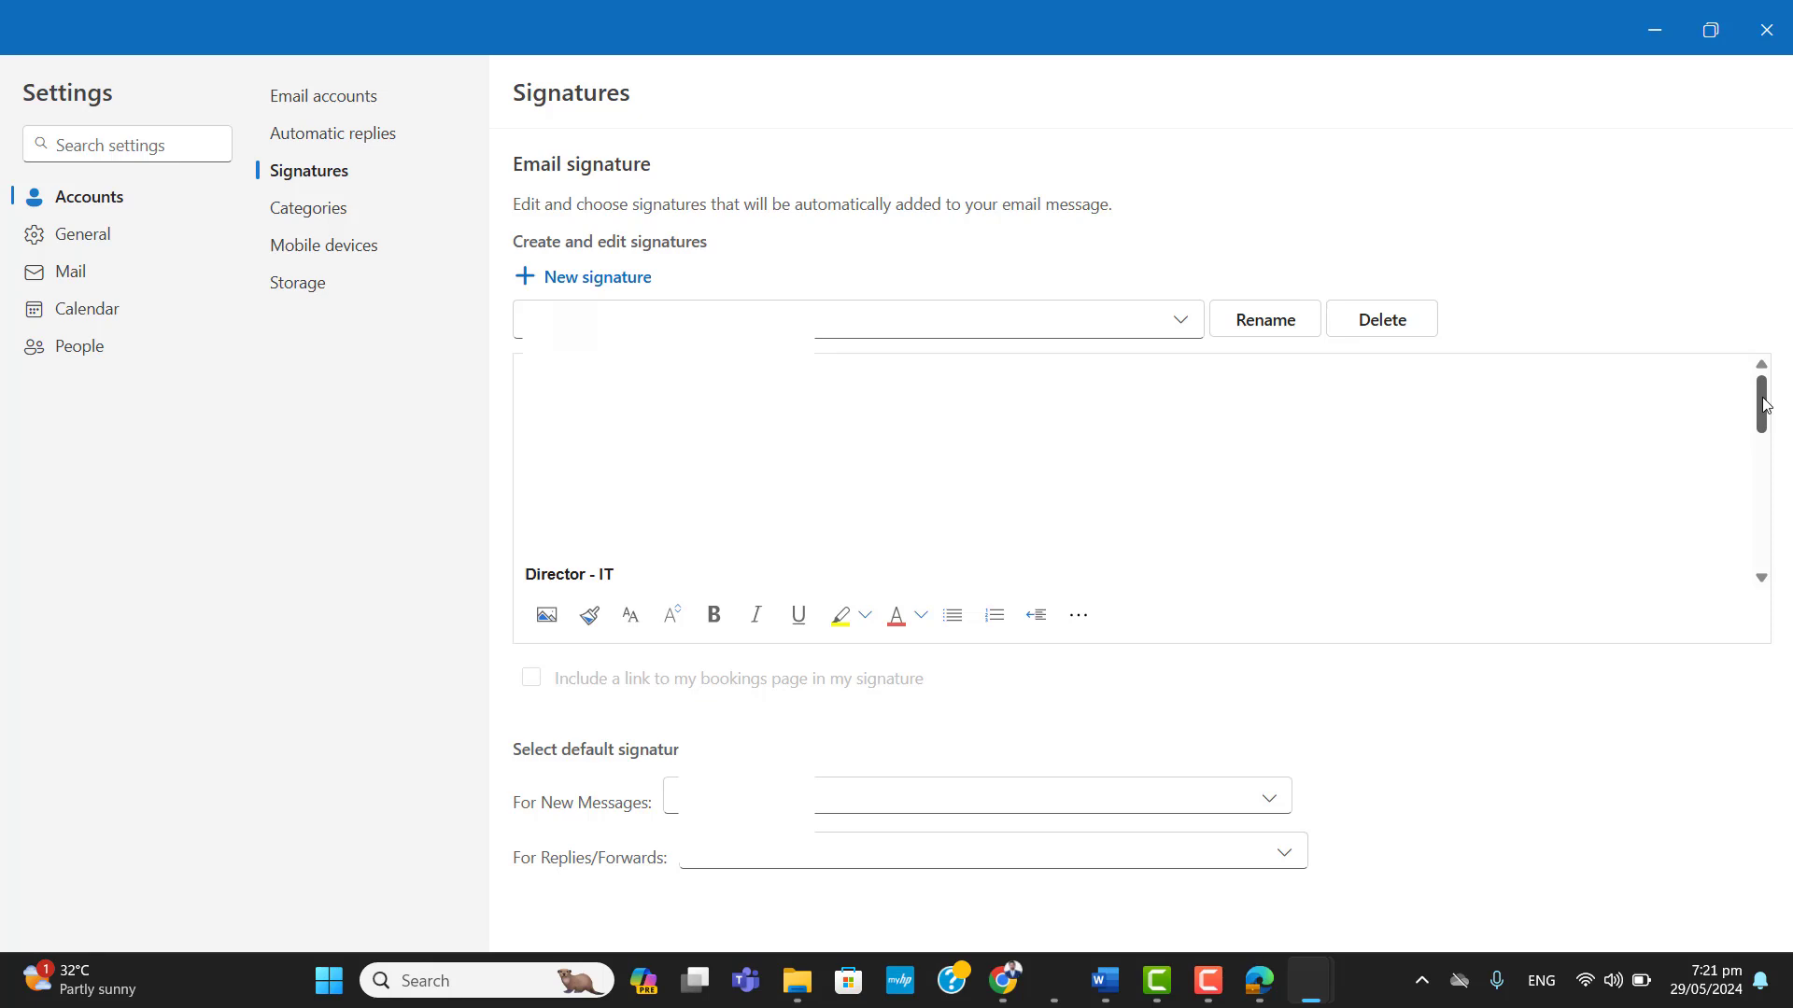
pyautogui.click(1761, 360)
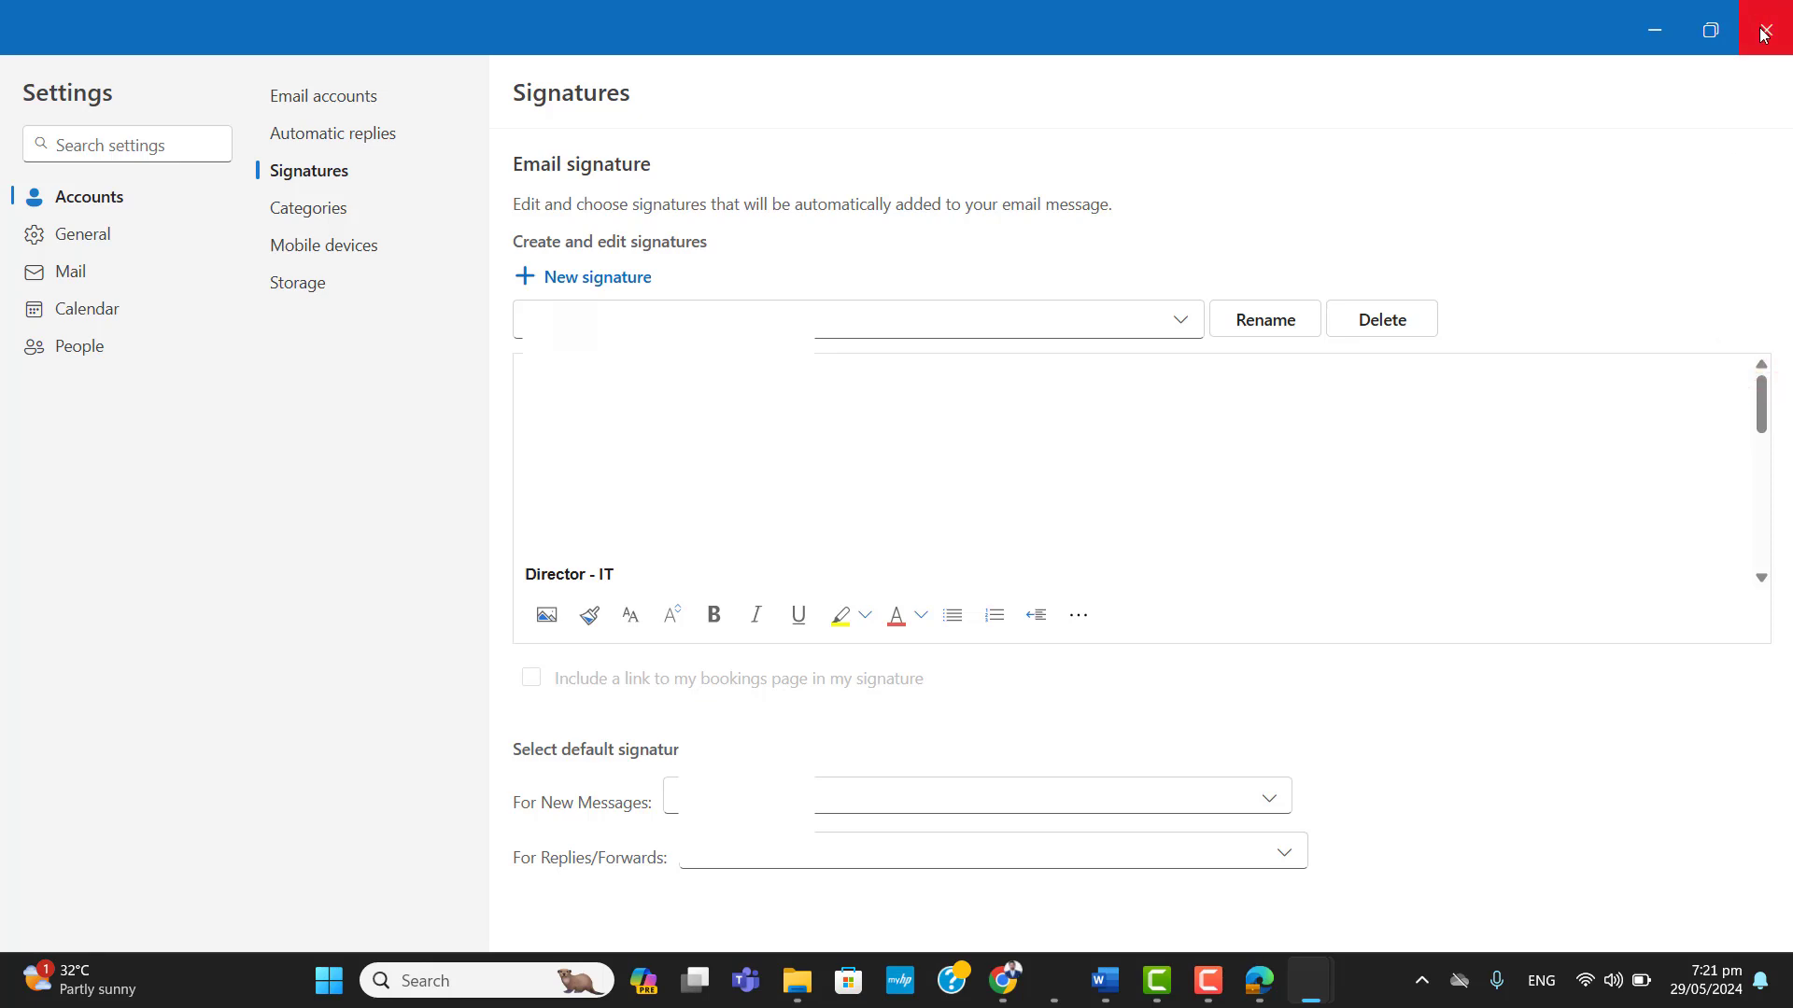
pyautogui.click(1649, 28)
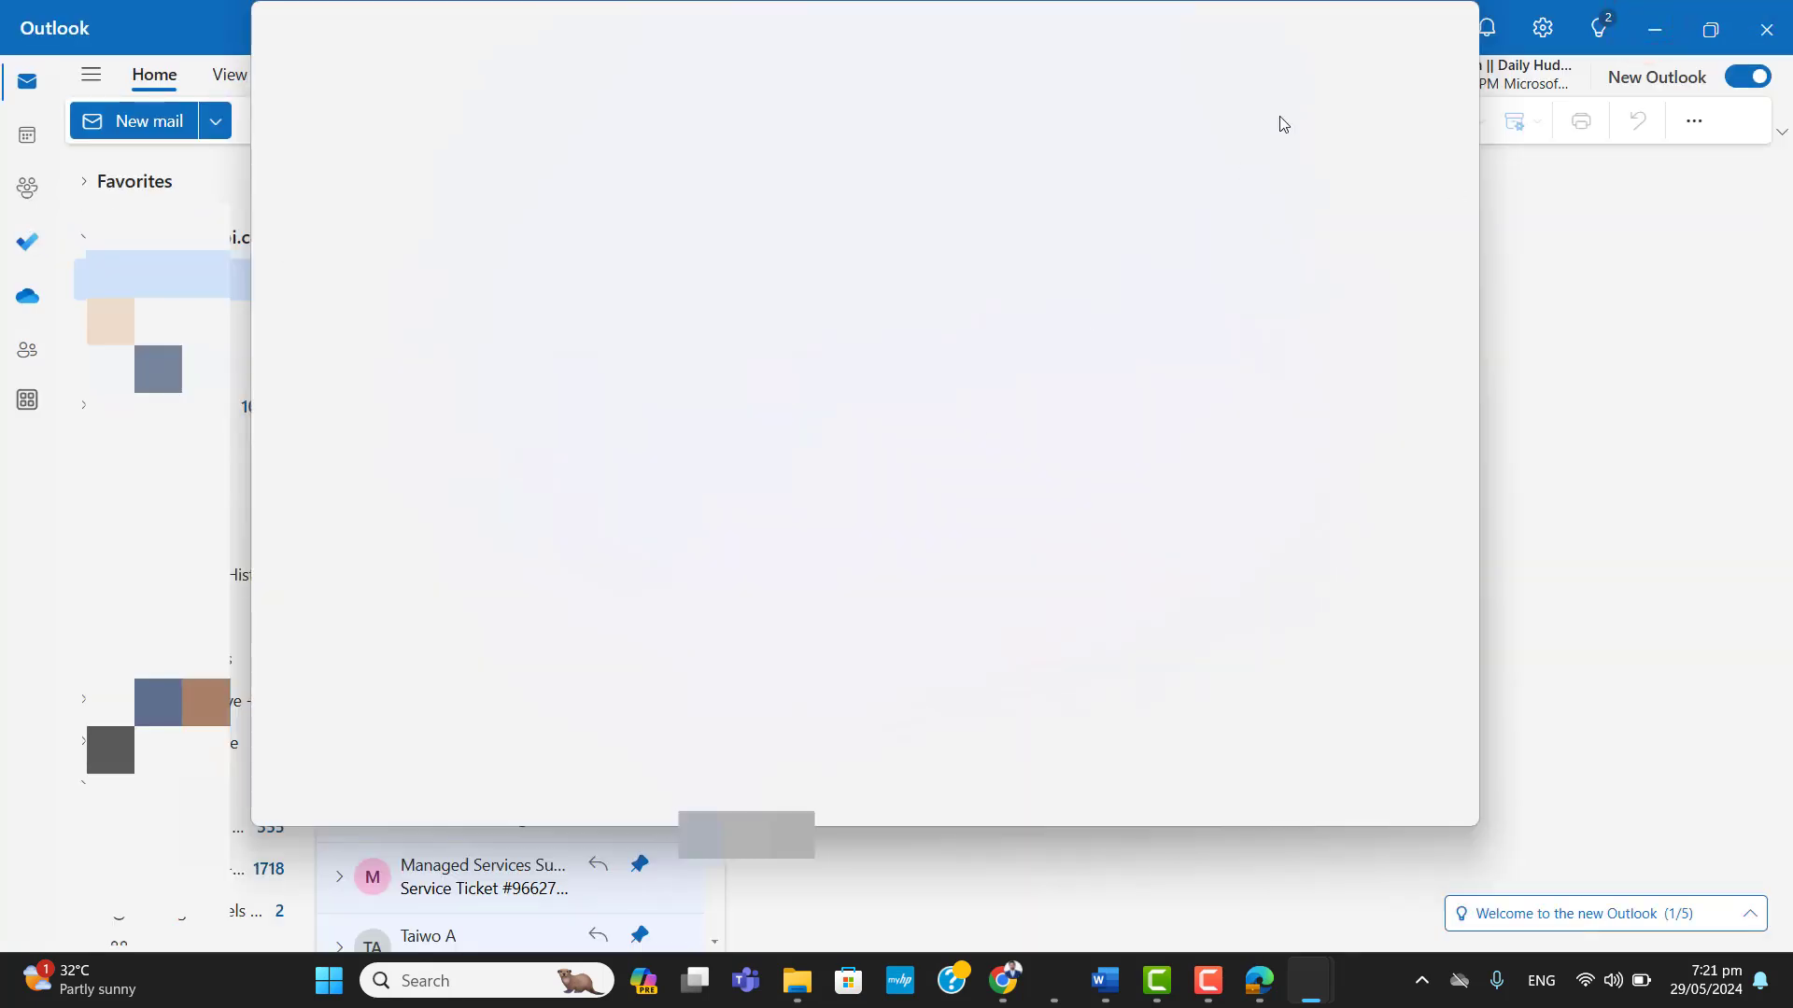
pyautogui.click(1576, 523)
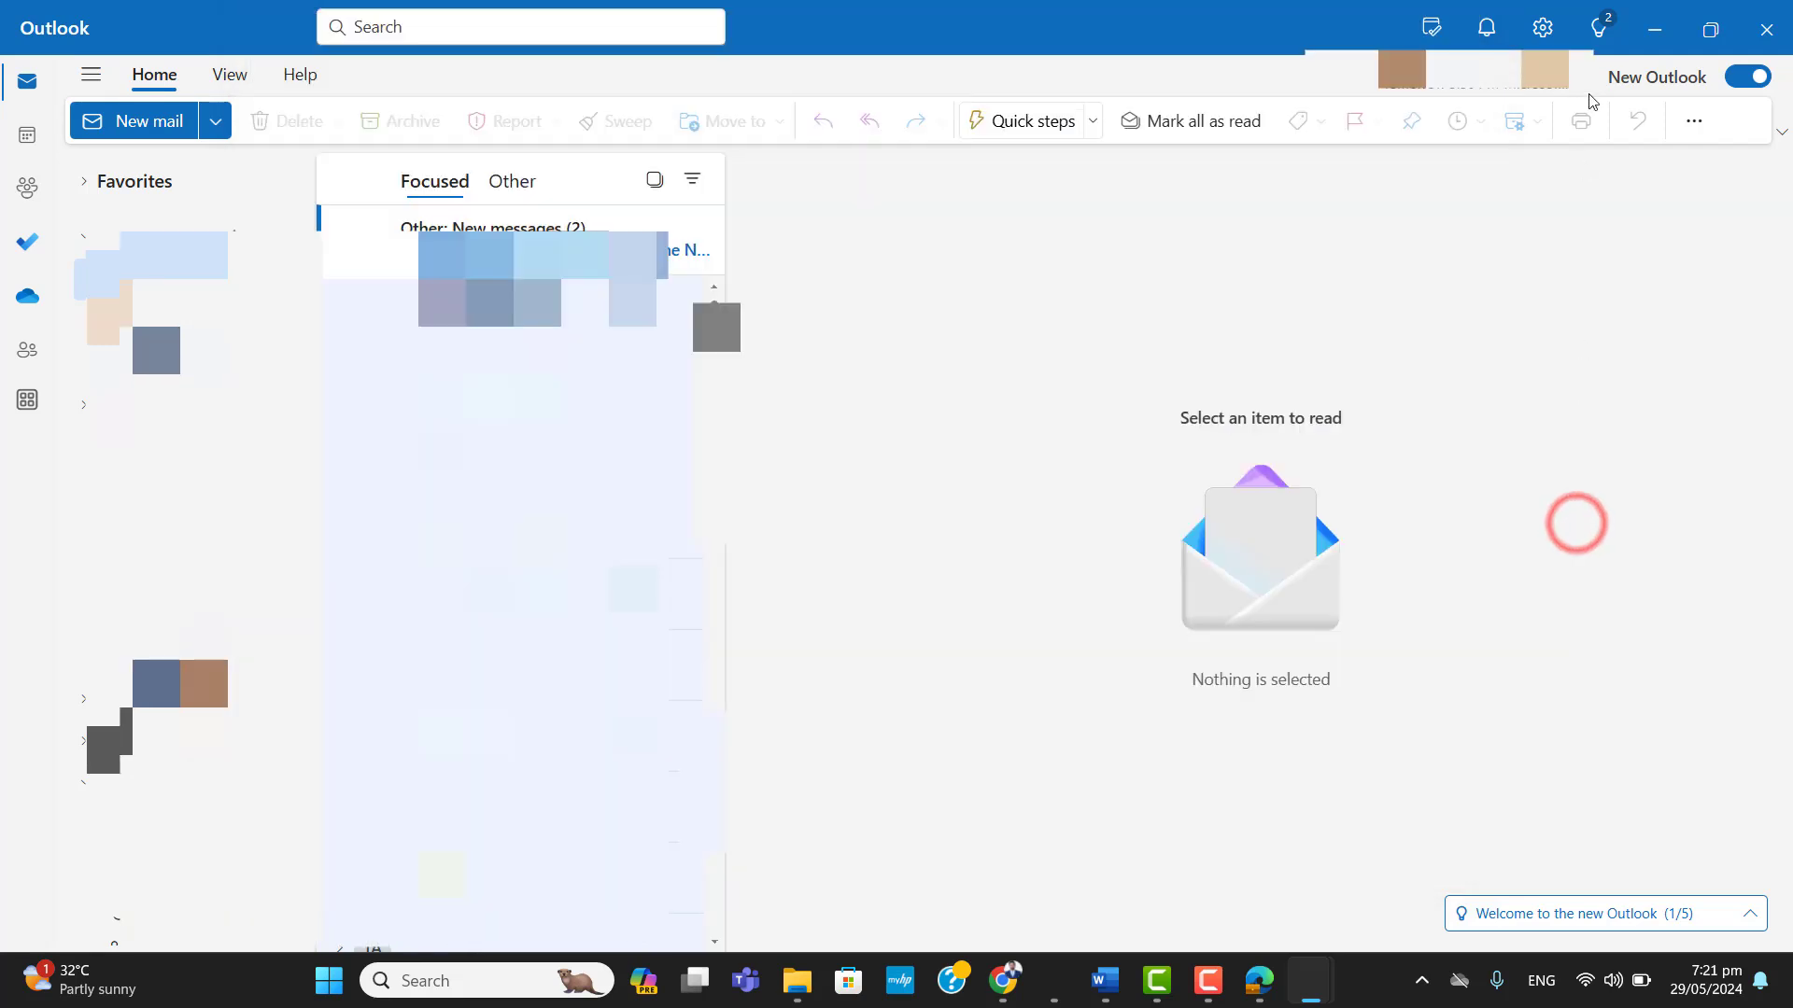
# Start a new email message and insert the Default signature into its body.
pyautogui.click(143, 109)
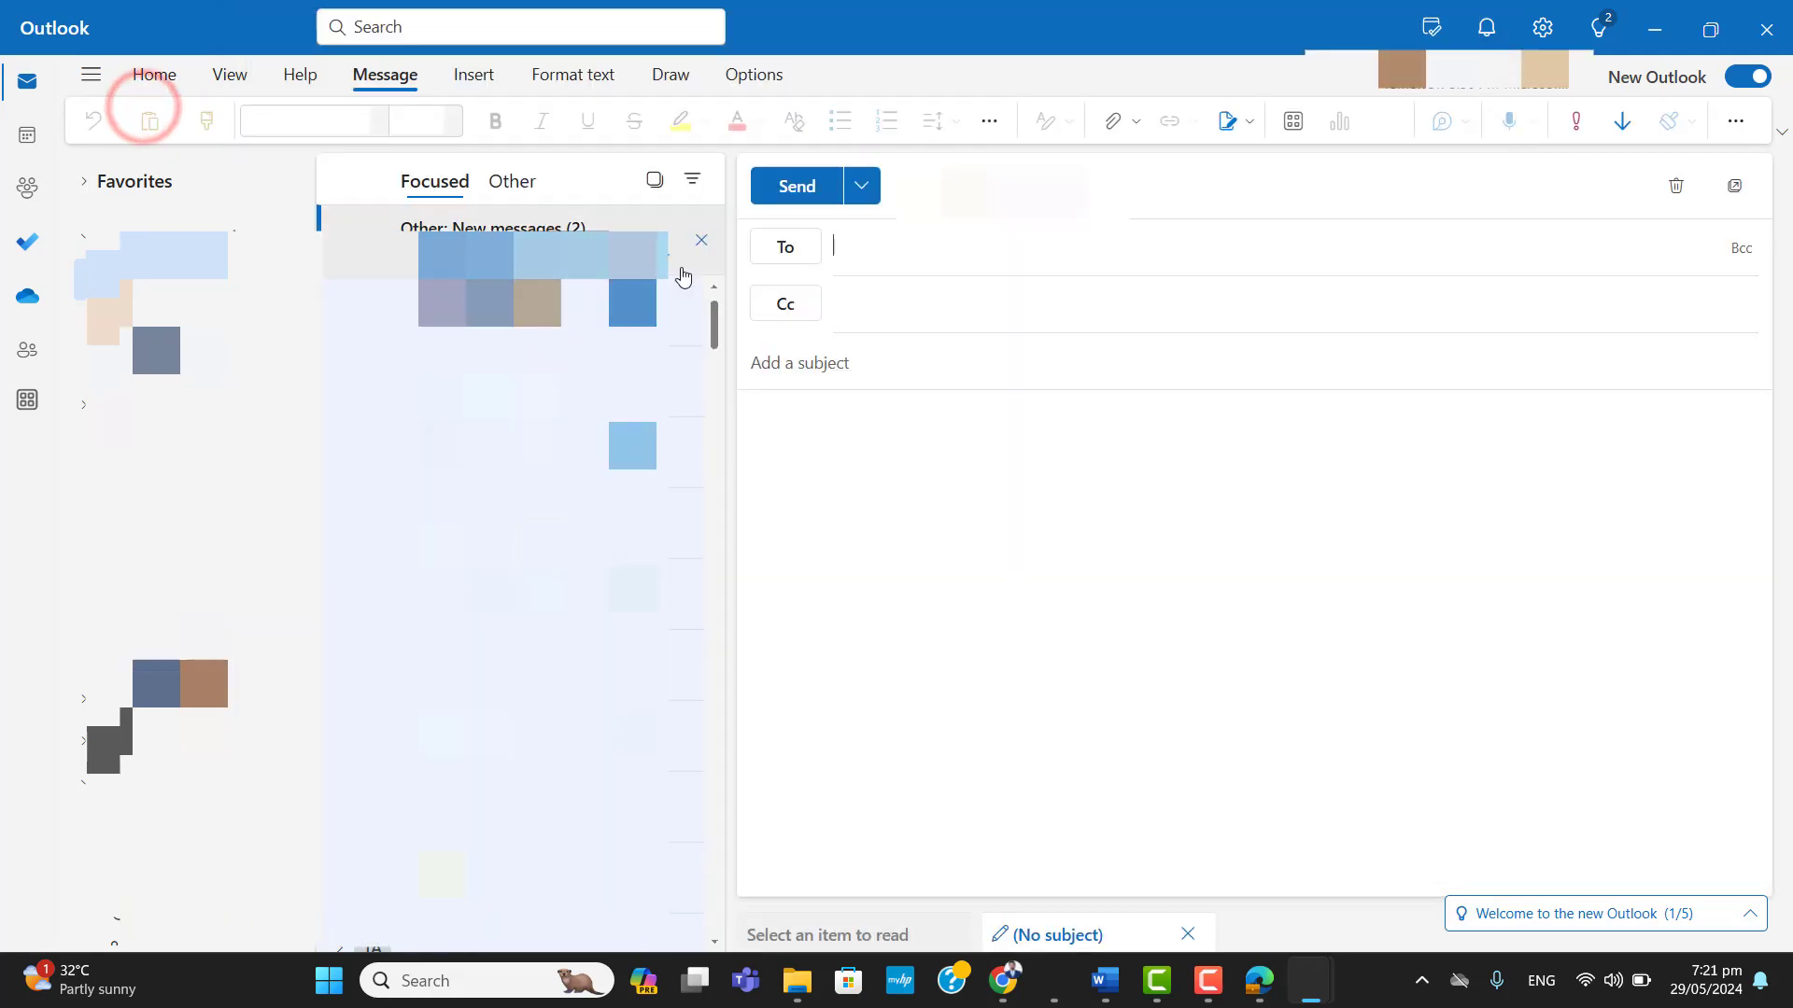
pyautogui.click(1153, 464)
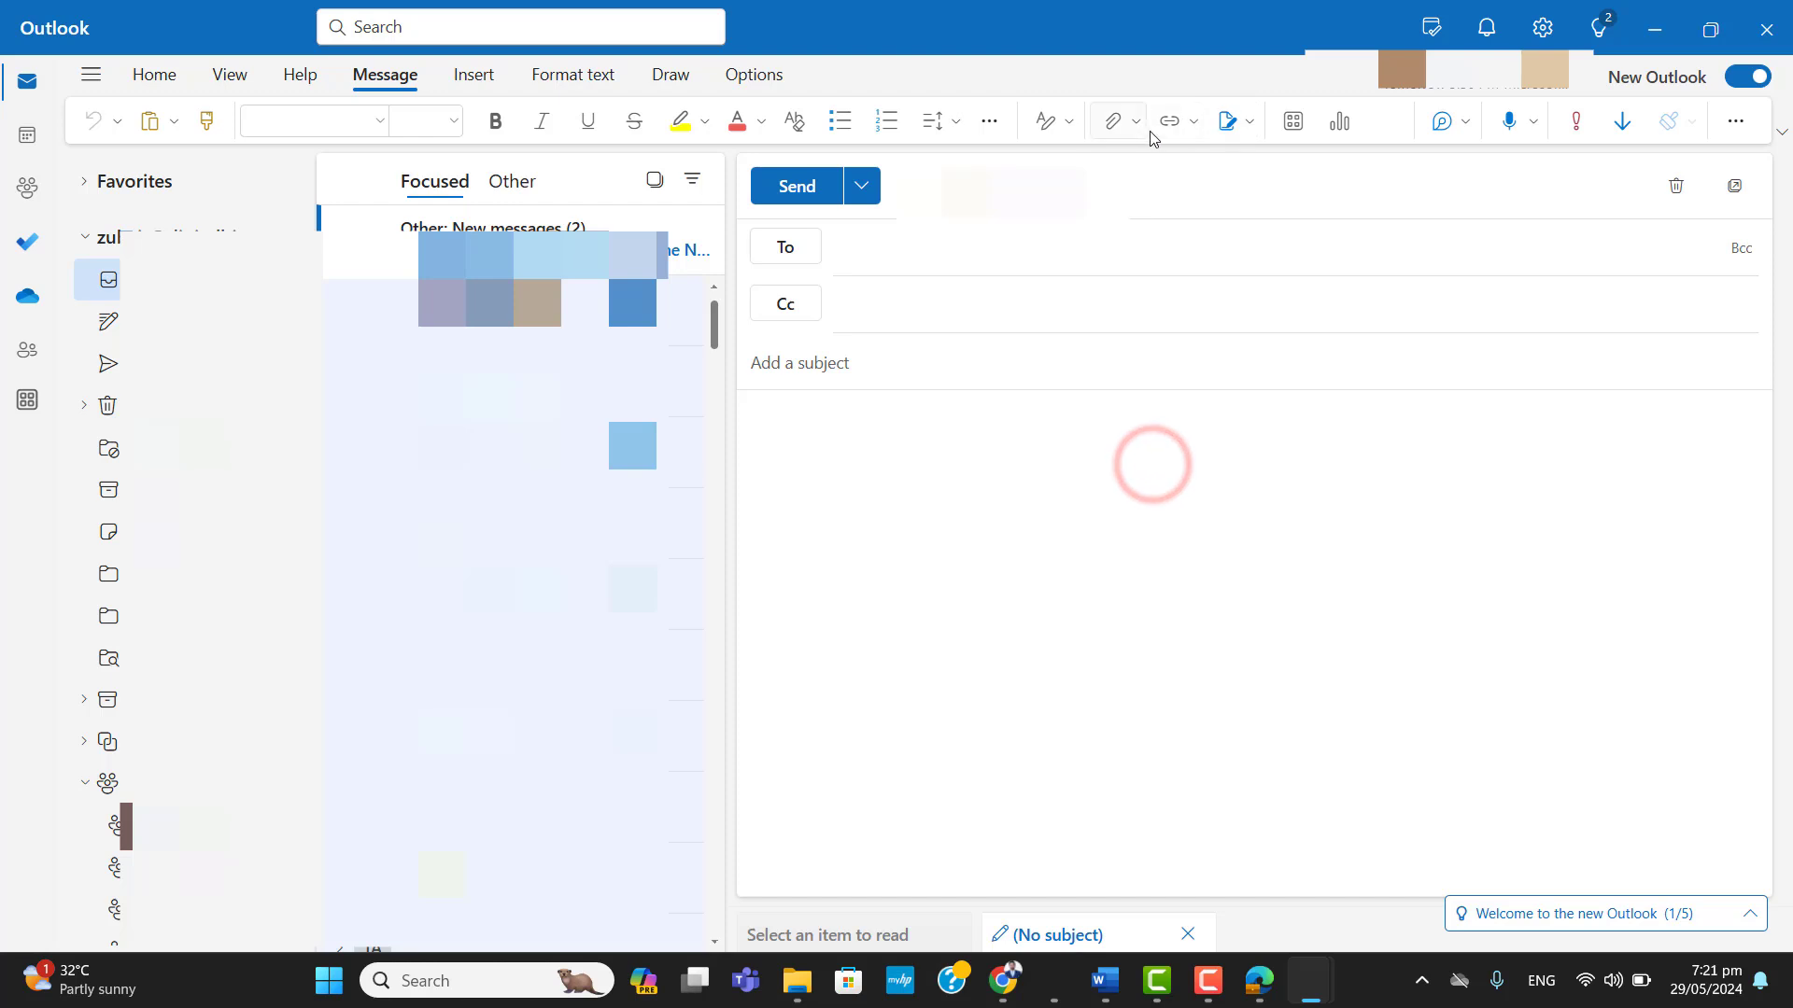
pyautogui.click(1240, 120)
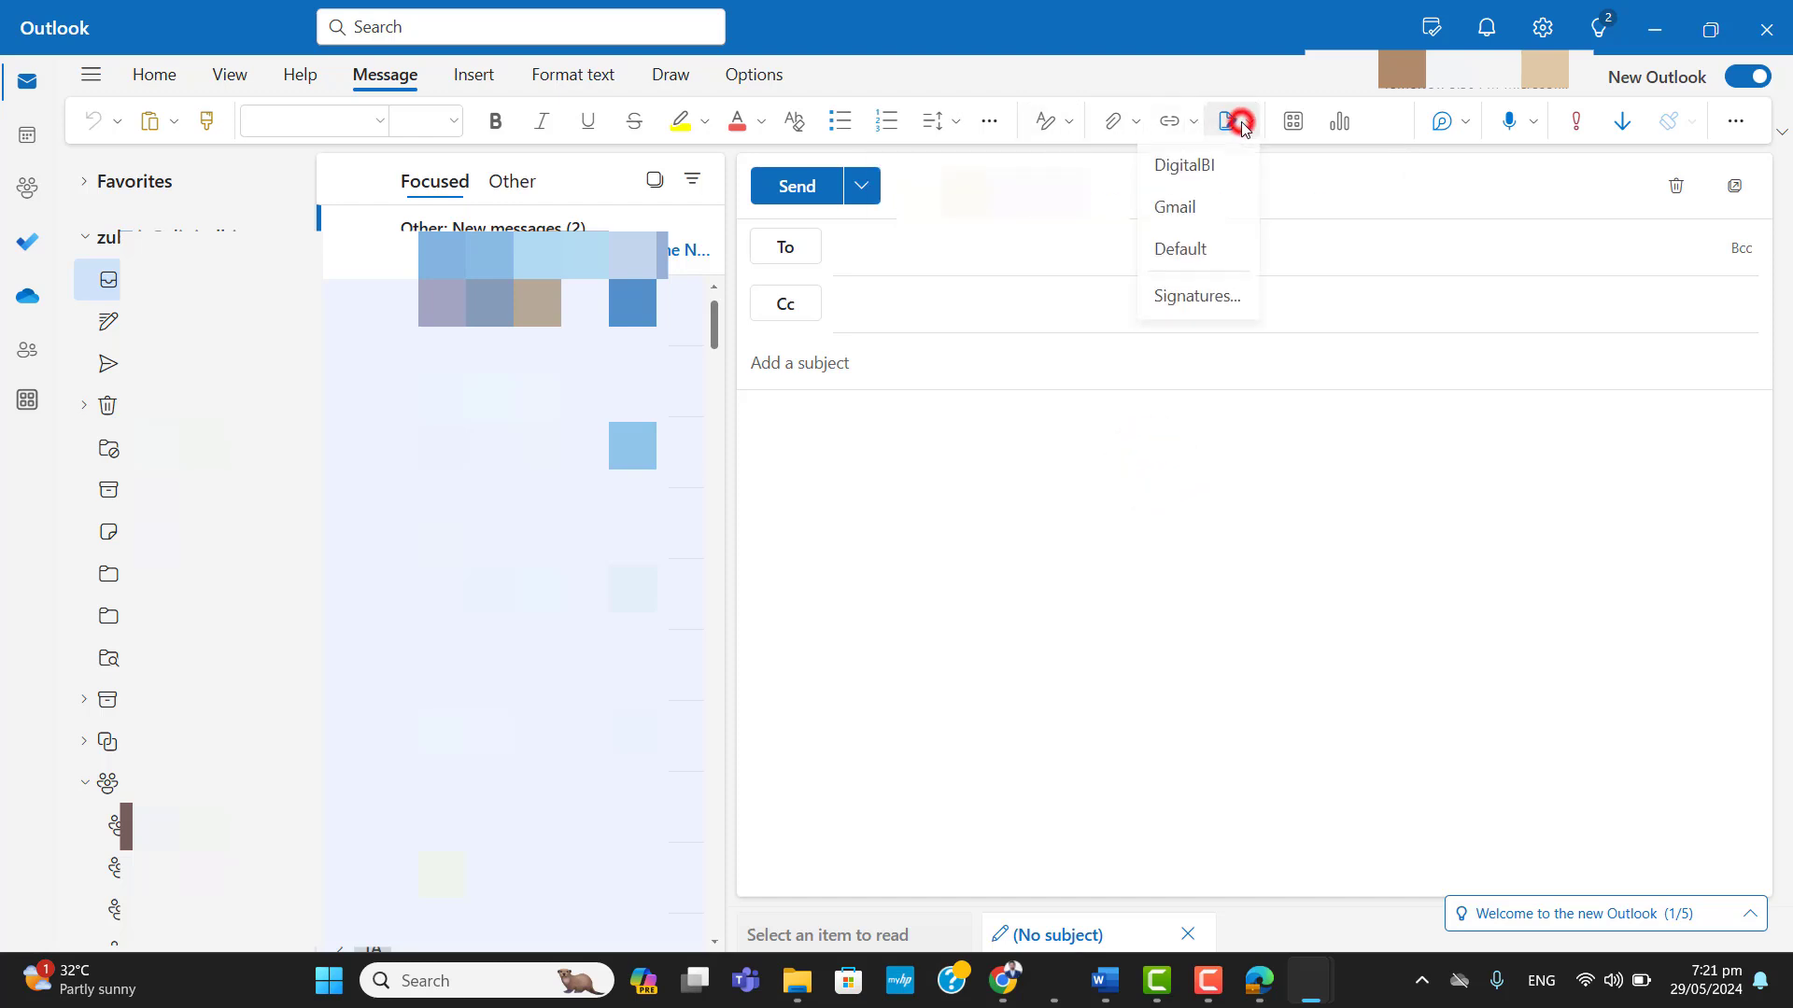
pyautogui.click(1202, 259)
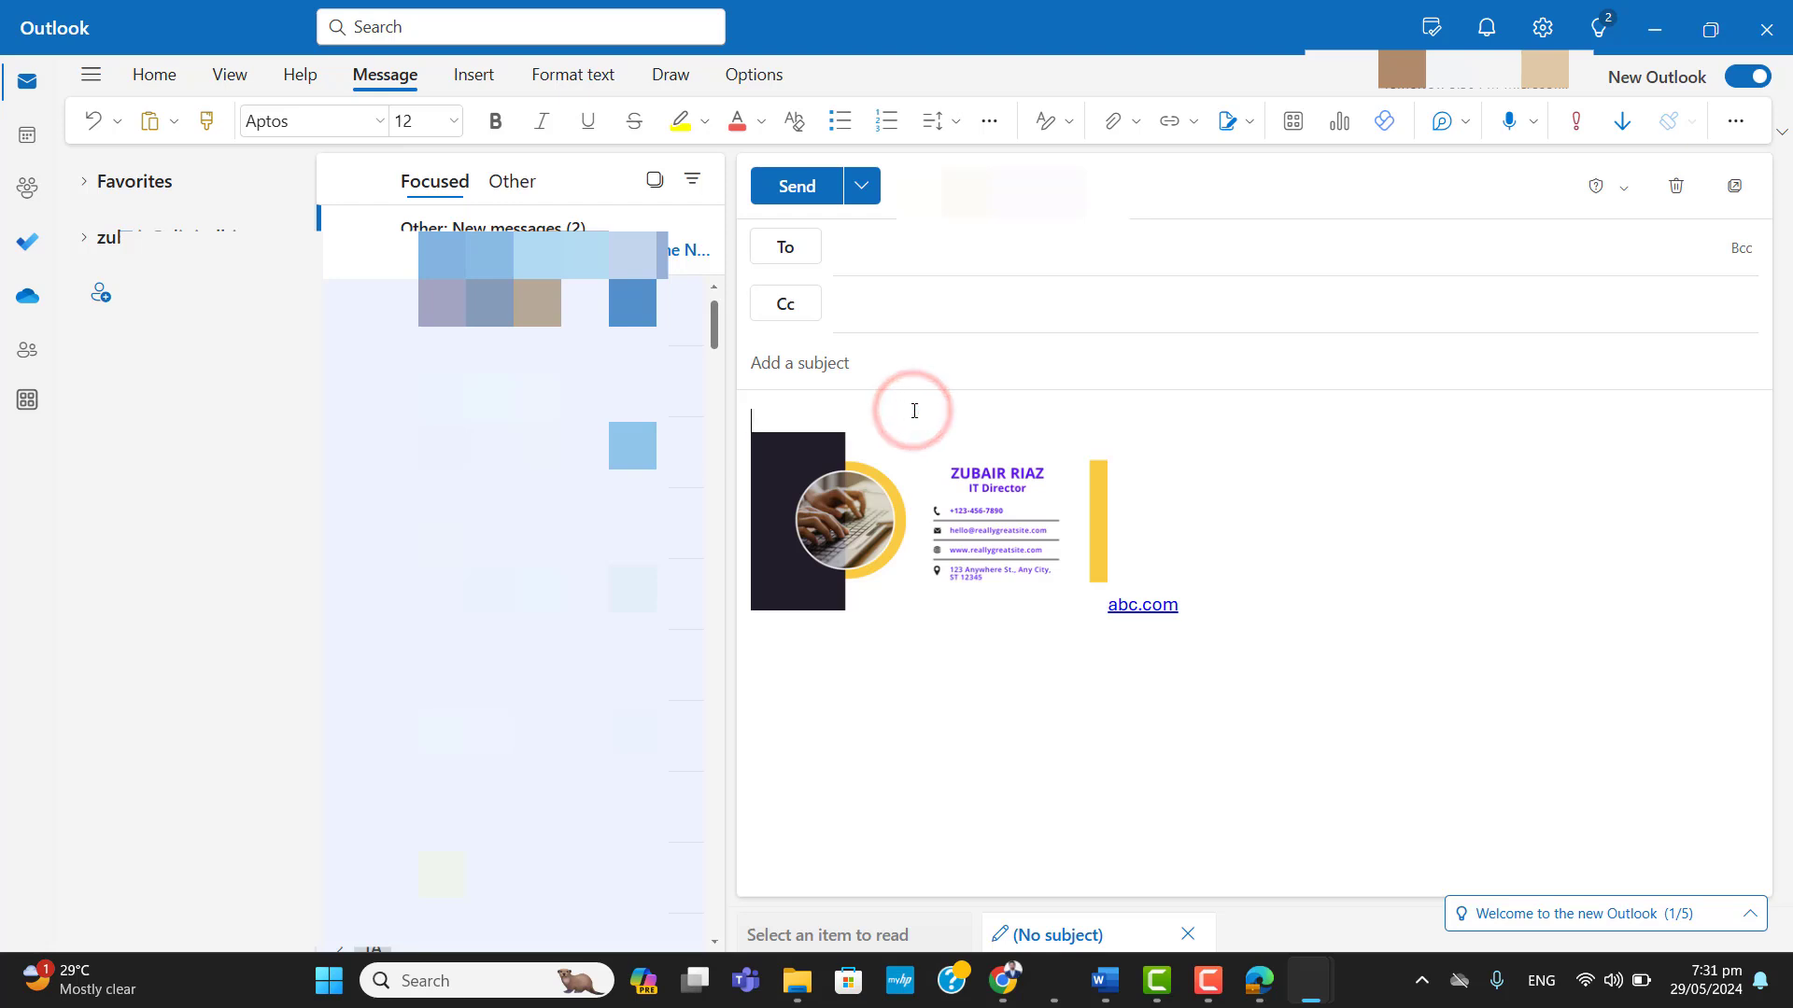
# Add blank lines above the signature in the message and delete the abc.com link text after the image.
pyautogui.press('Return')
pyautogui.press('Return')
pyautogui.press('Return')
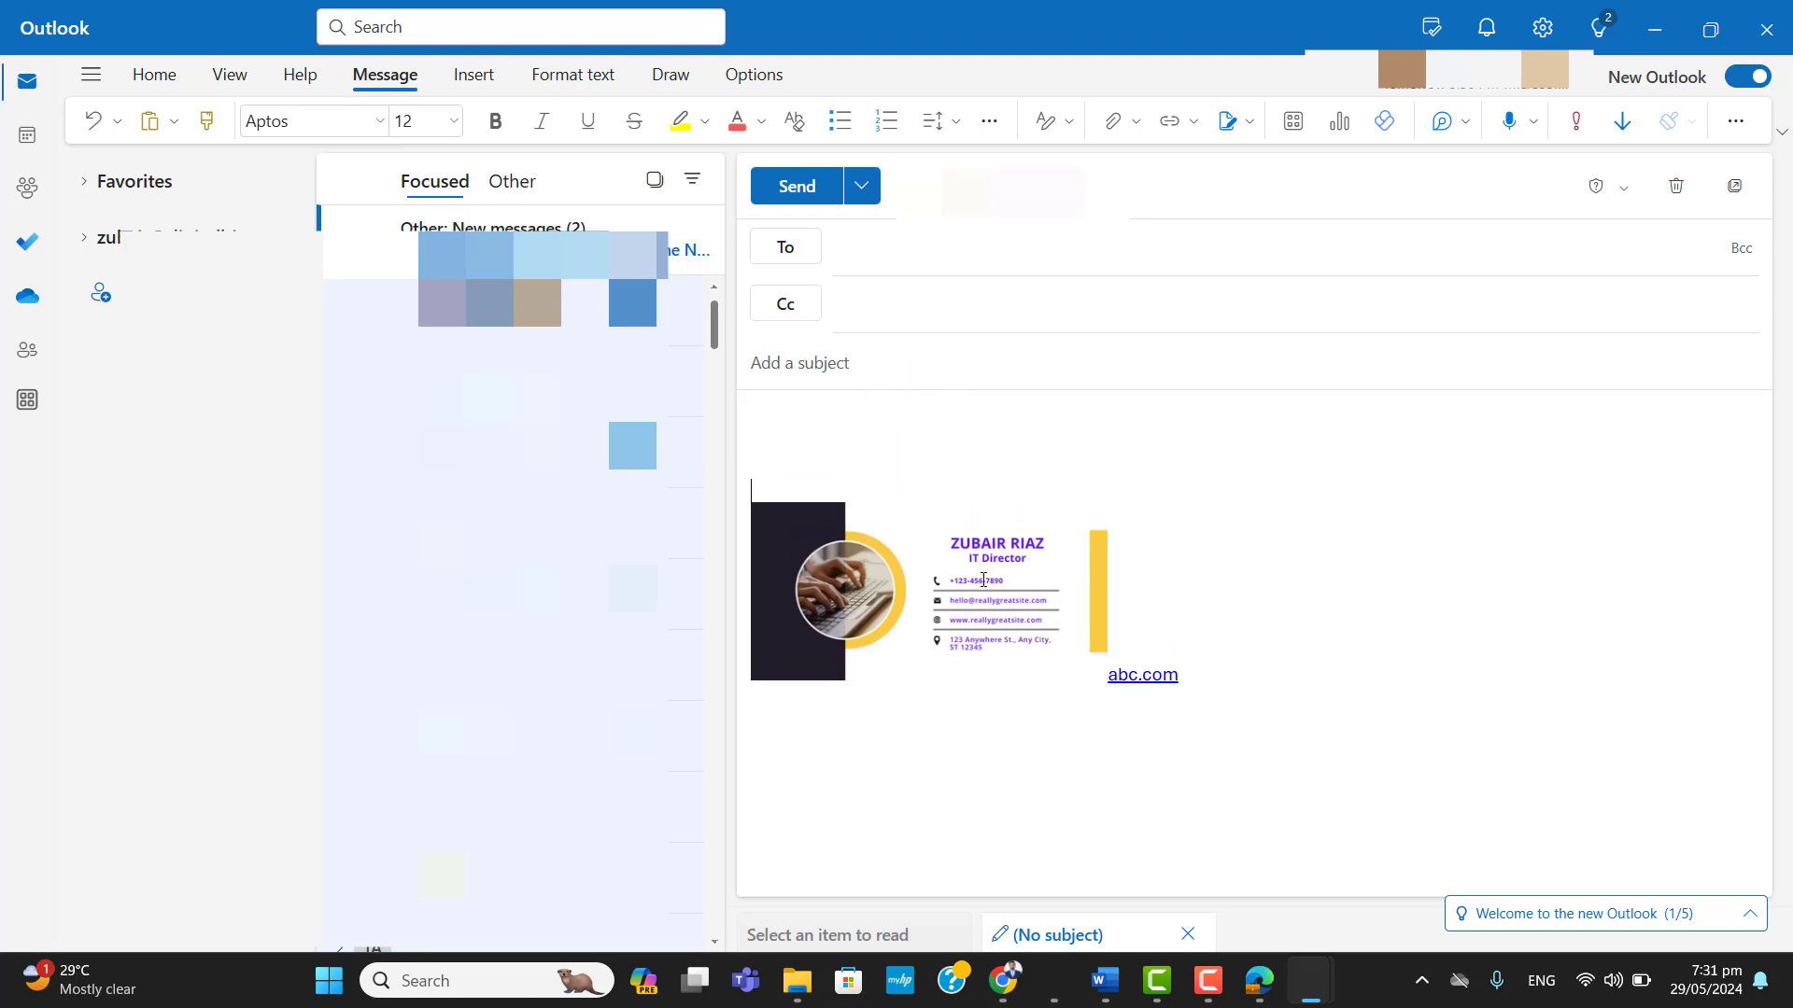
pyautogui.click(983, 580)
pyautogui.click(1410, 605)
pyautogui.press('BackSpace')
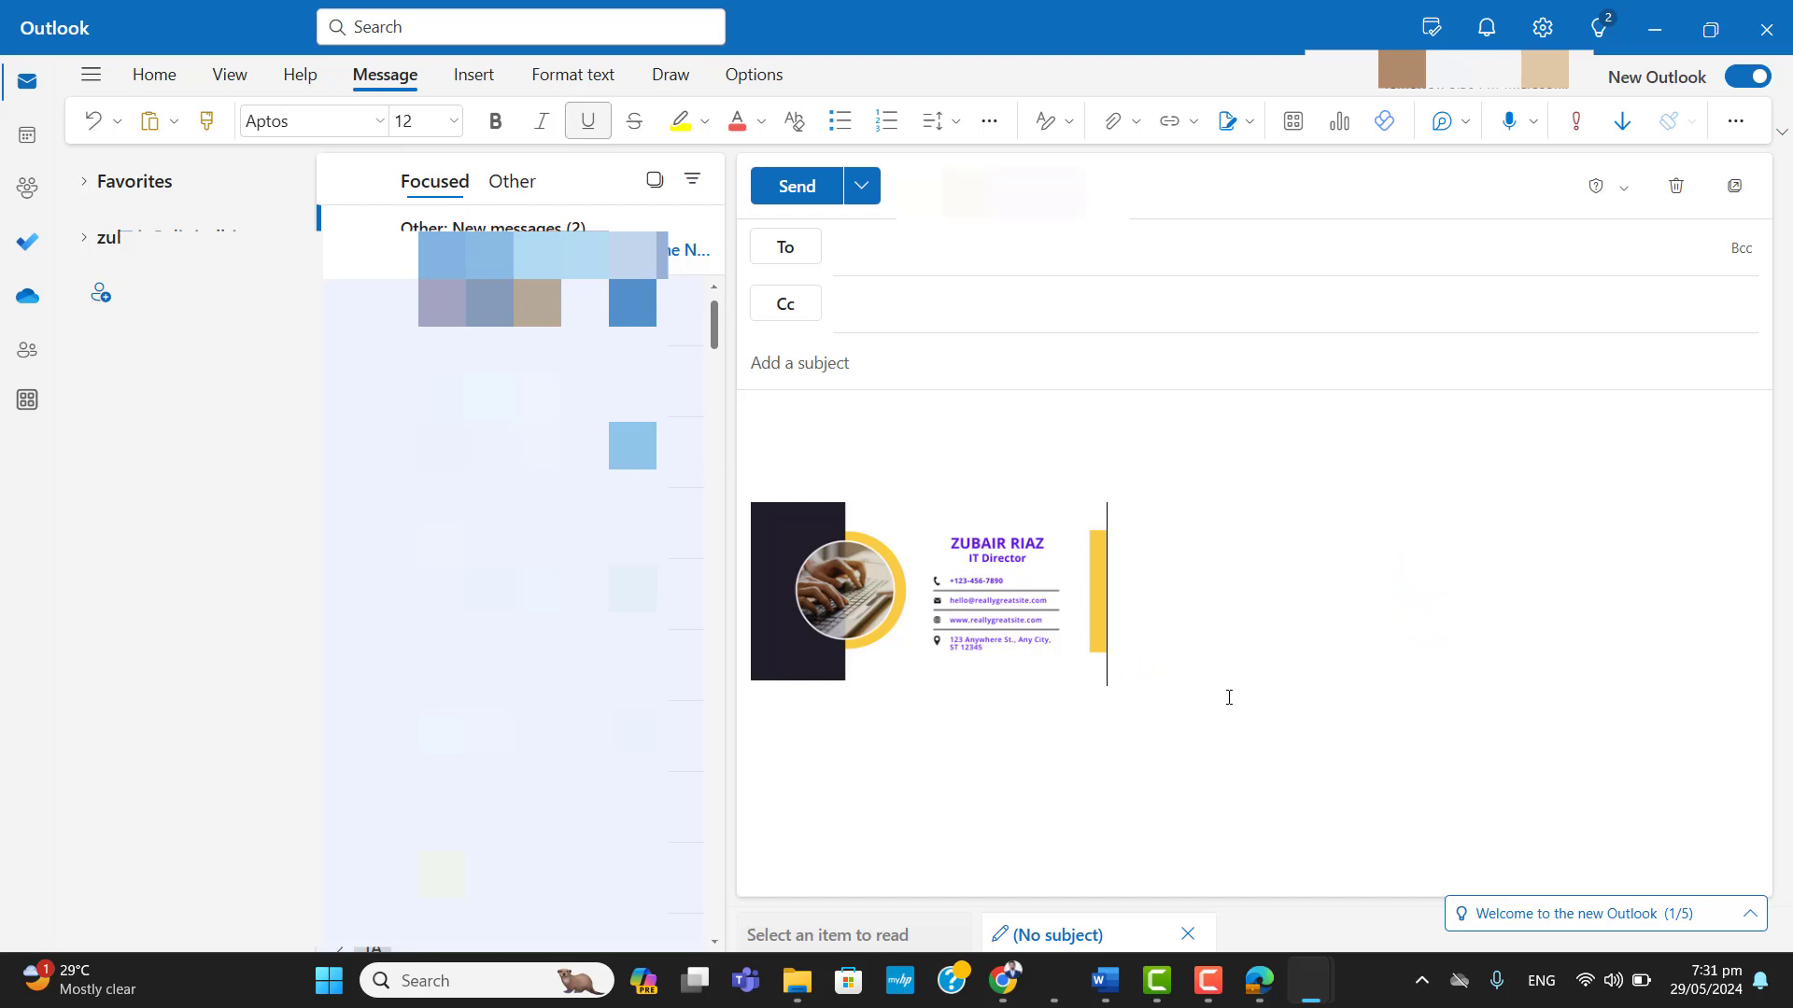
pyautogui.click(990, 606)
pyautogui.click(816, 471)
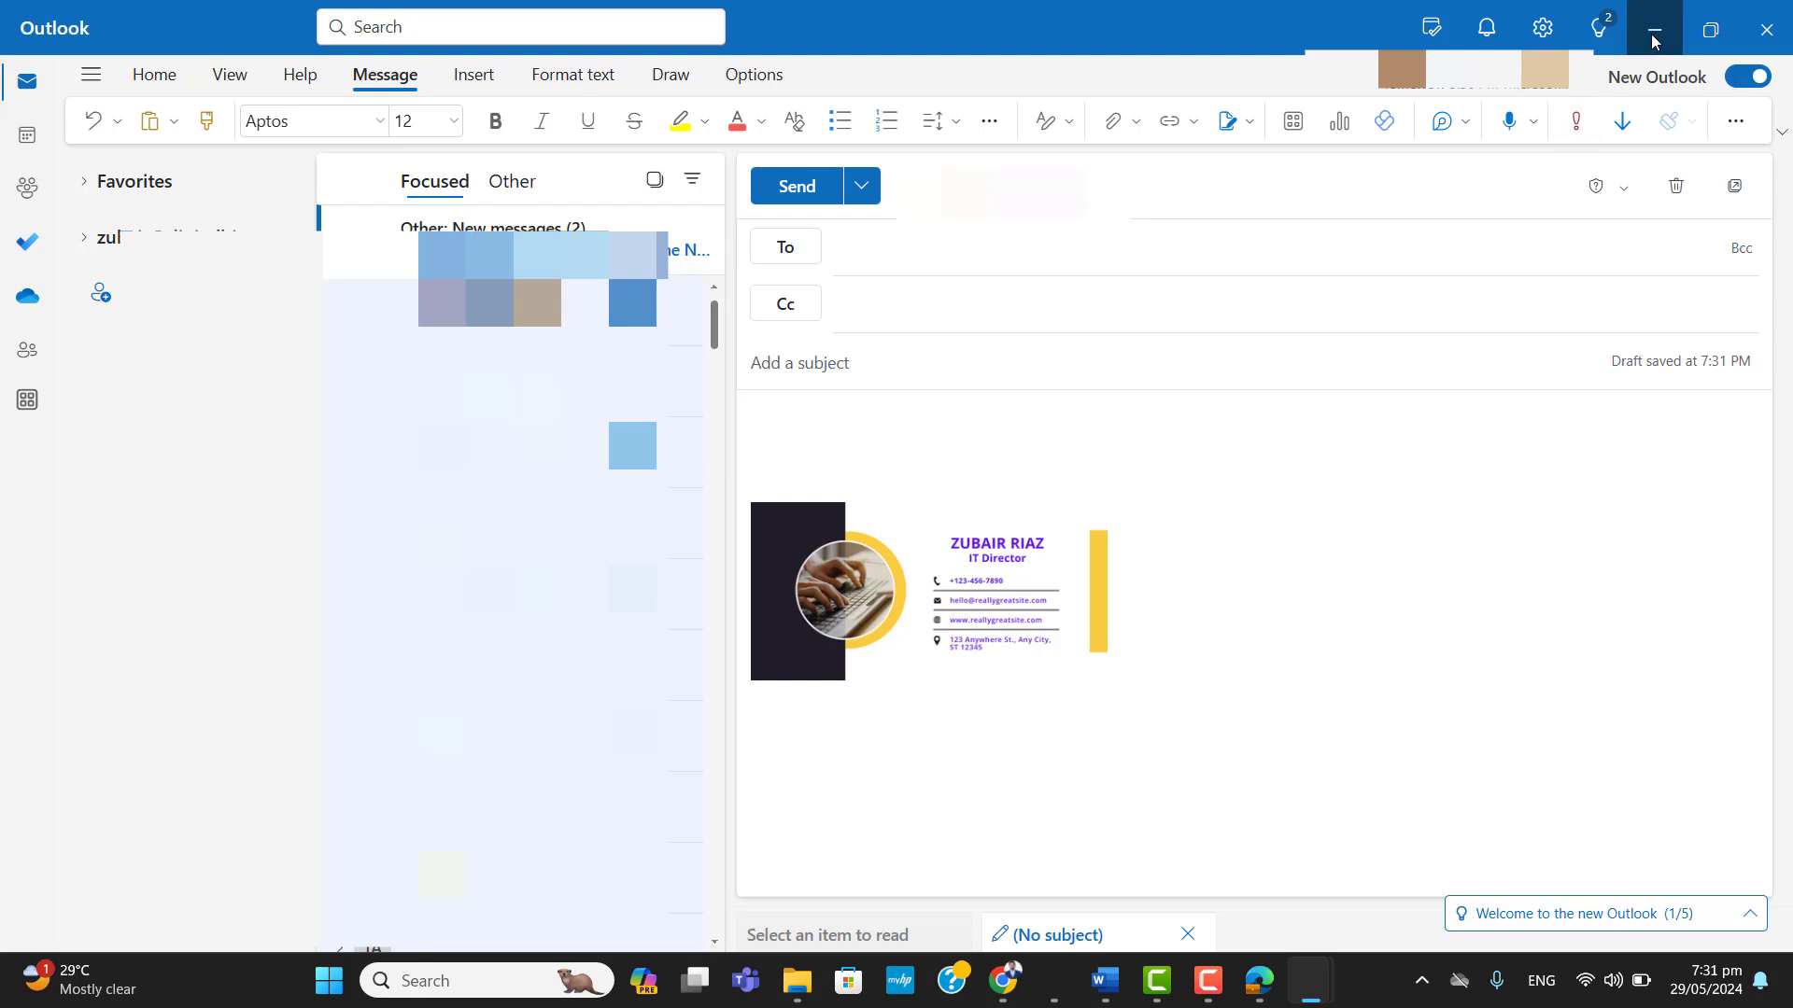
pyautogui.click(1525, 778)
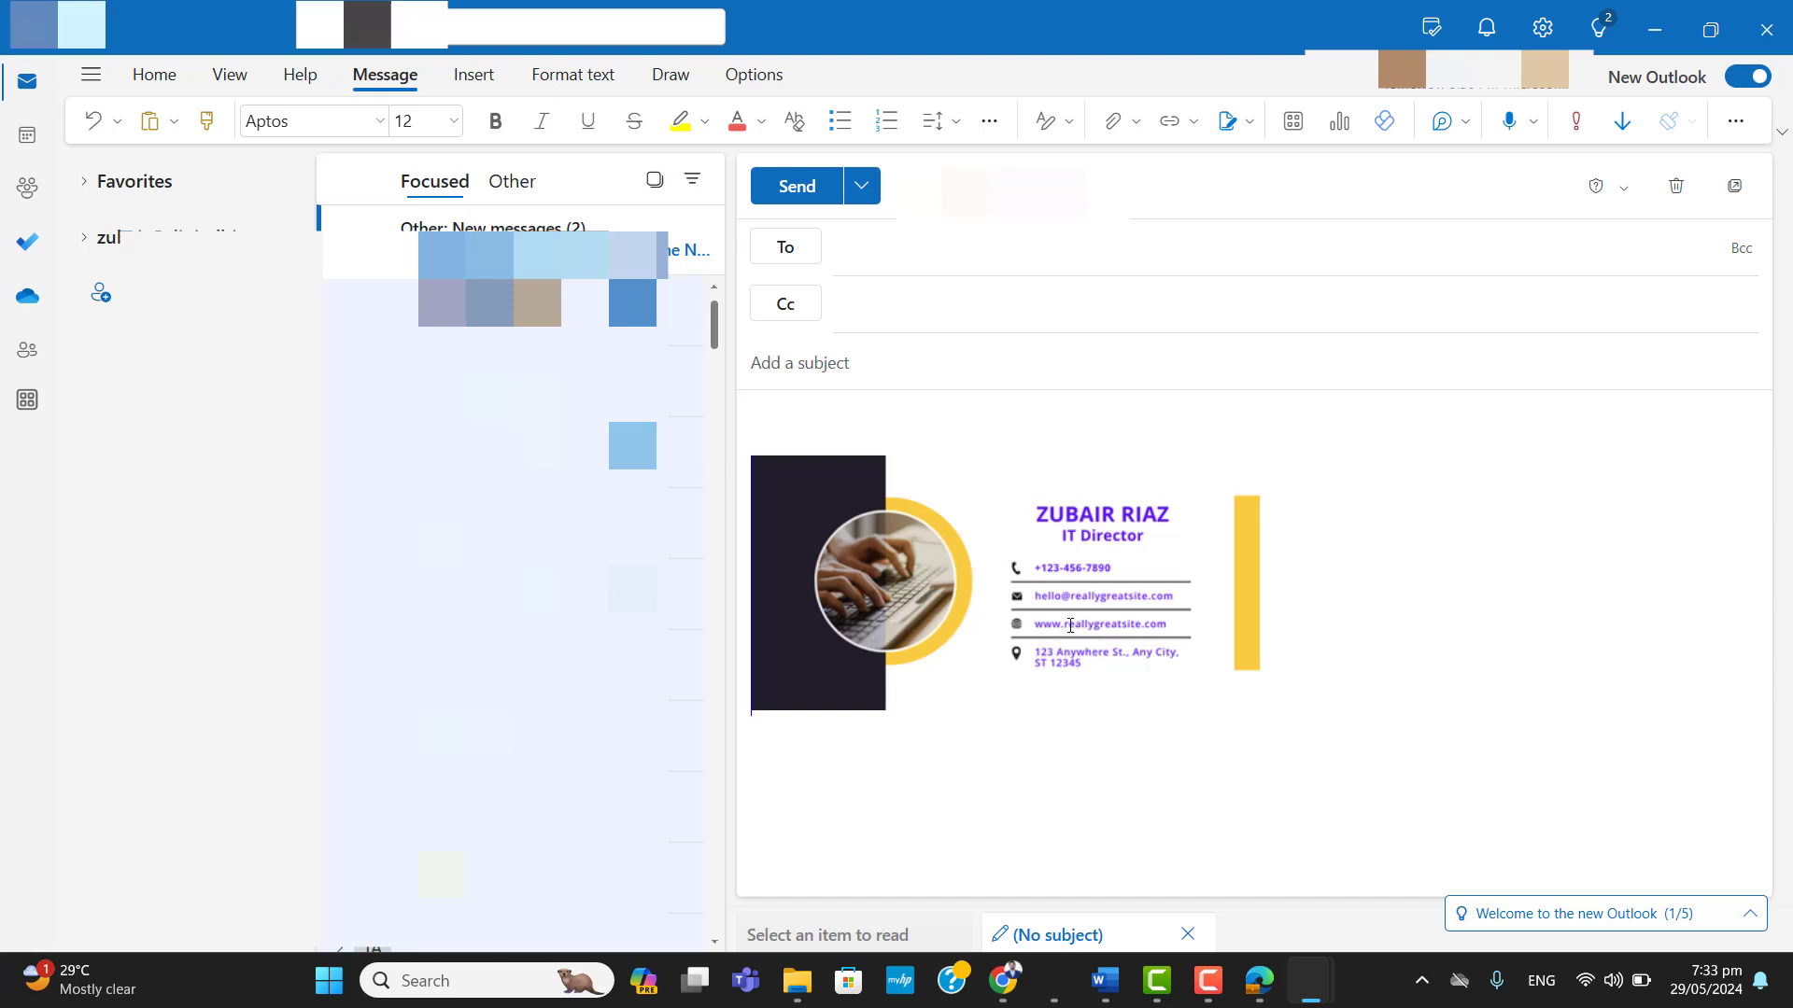
# Test the signature image's hyperlink in the browser, check the opened web address, close that page and return to the draft message.
pyautogui.click(1069, 624)
pyautogui.keyDown('ctrl'); pyautogui.click(1069, 625); pyautogui.keyUp('ctrl')
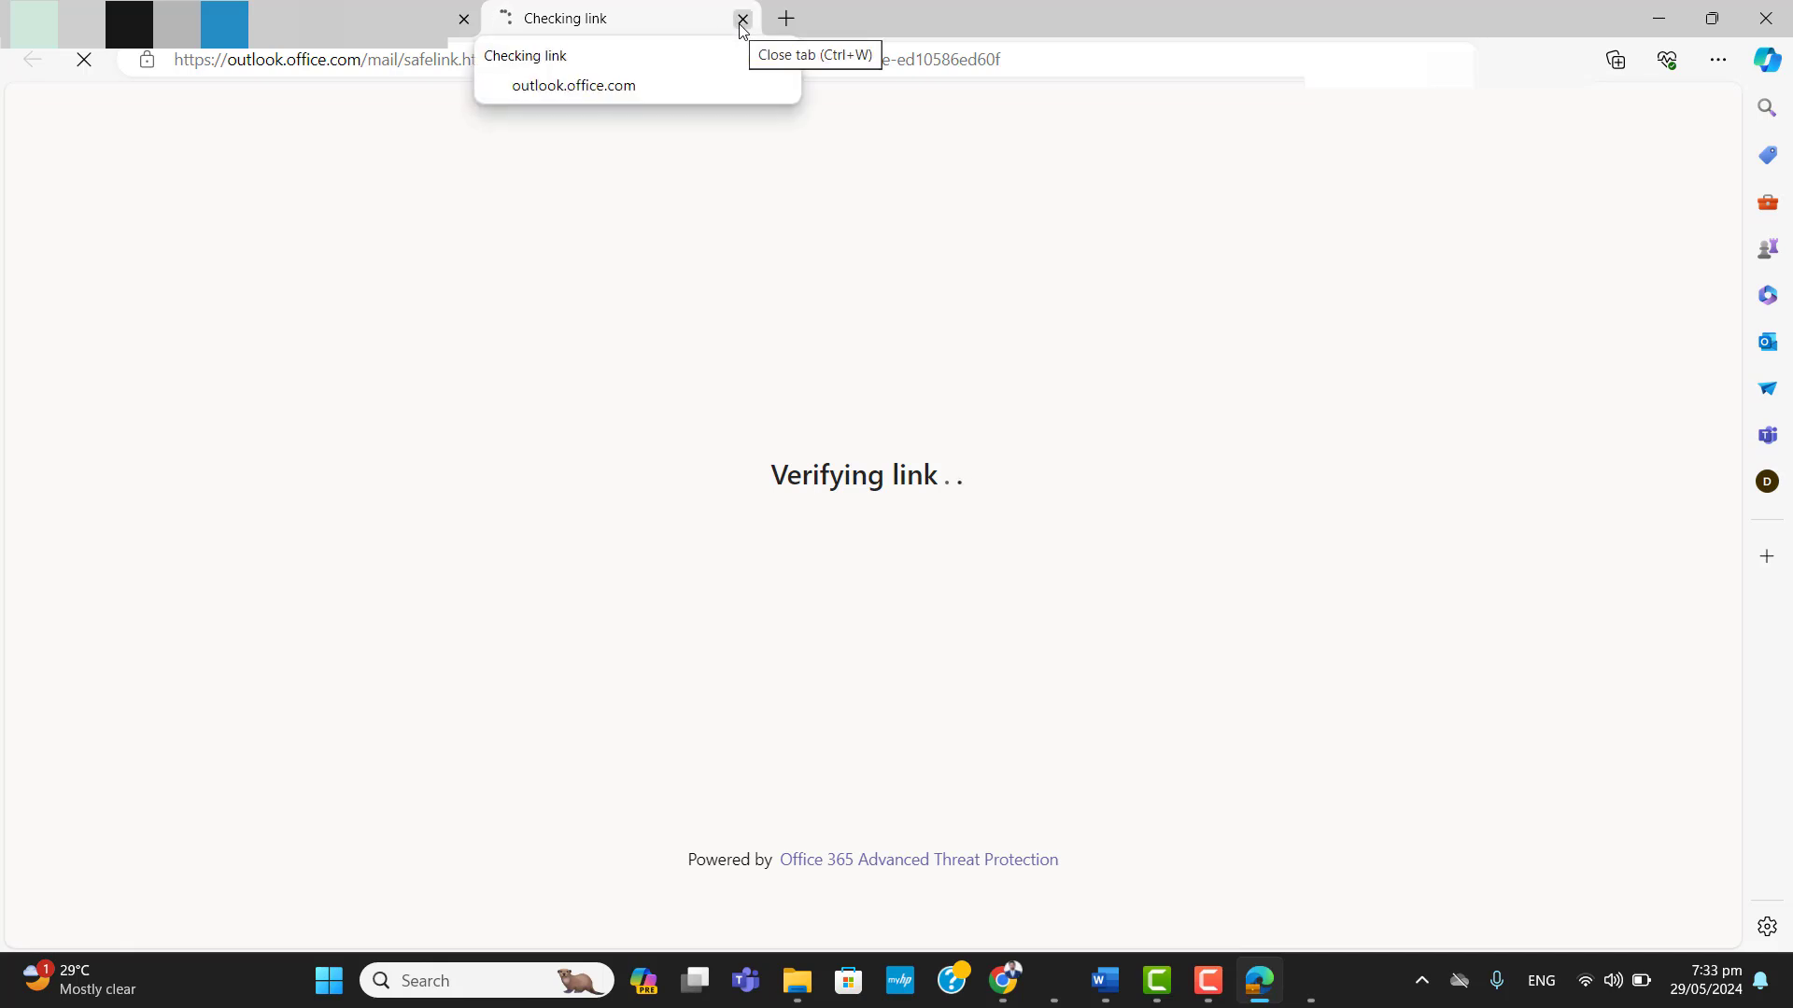
pyautogui.click(339, 59)
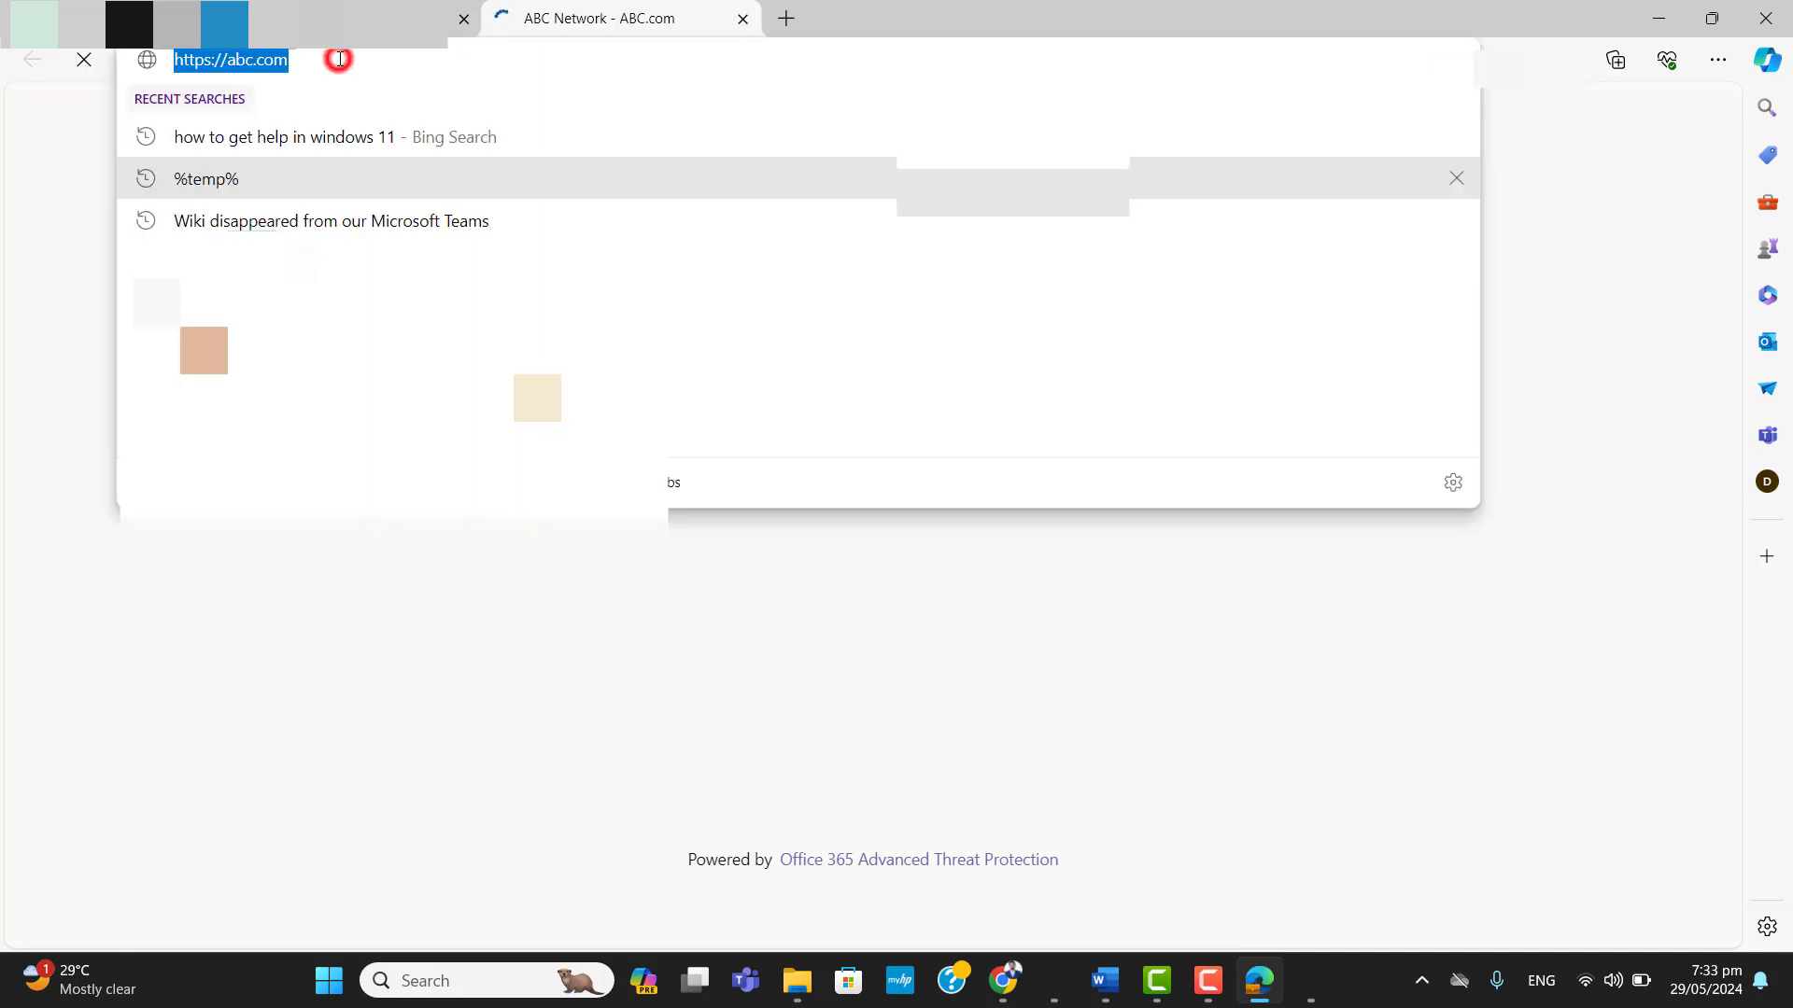
pyautogui.click(339, 59)
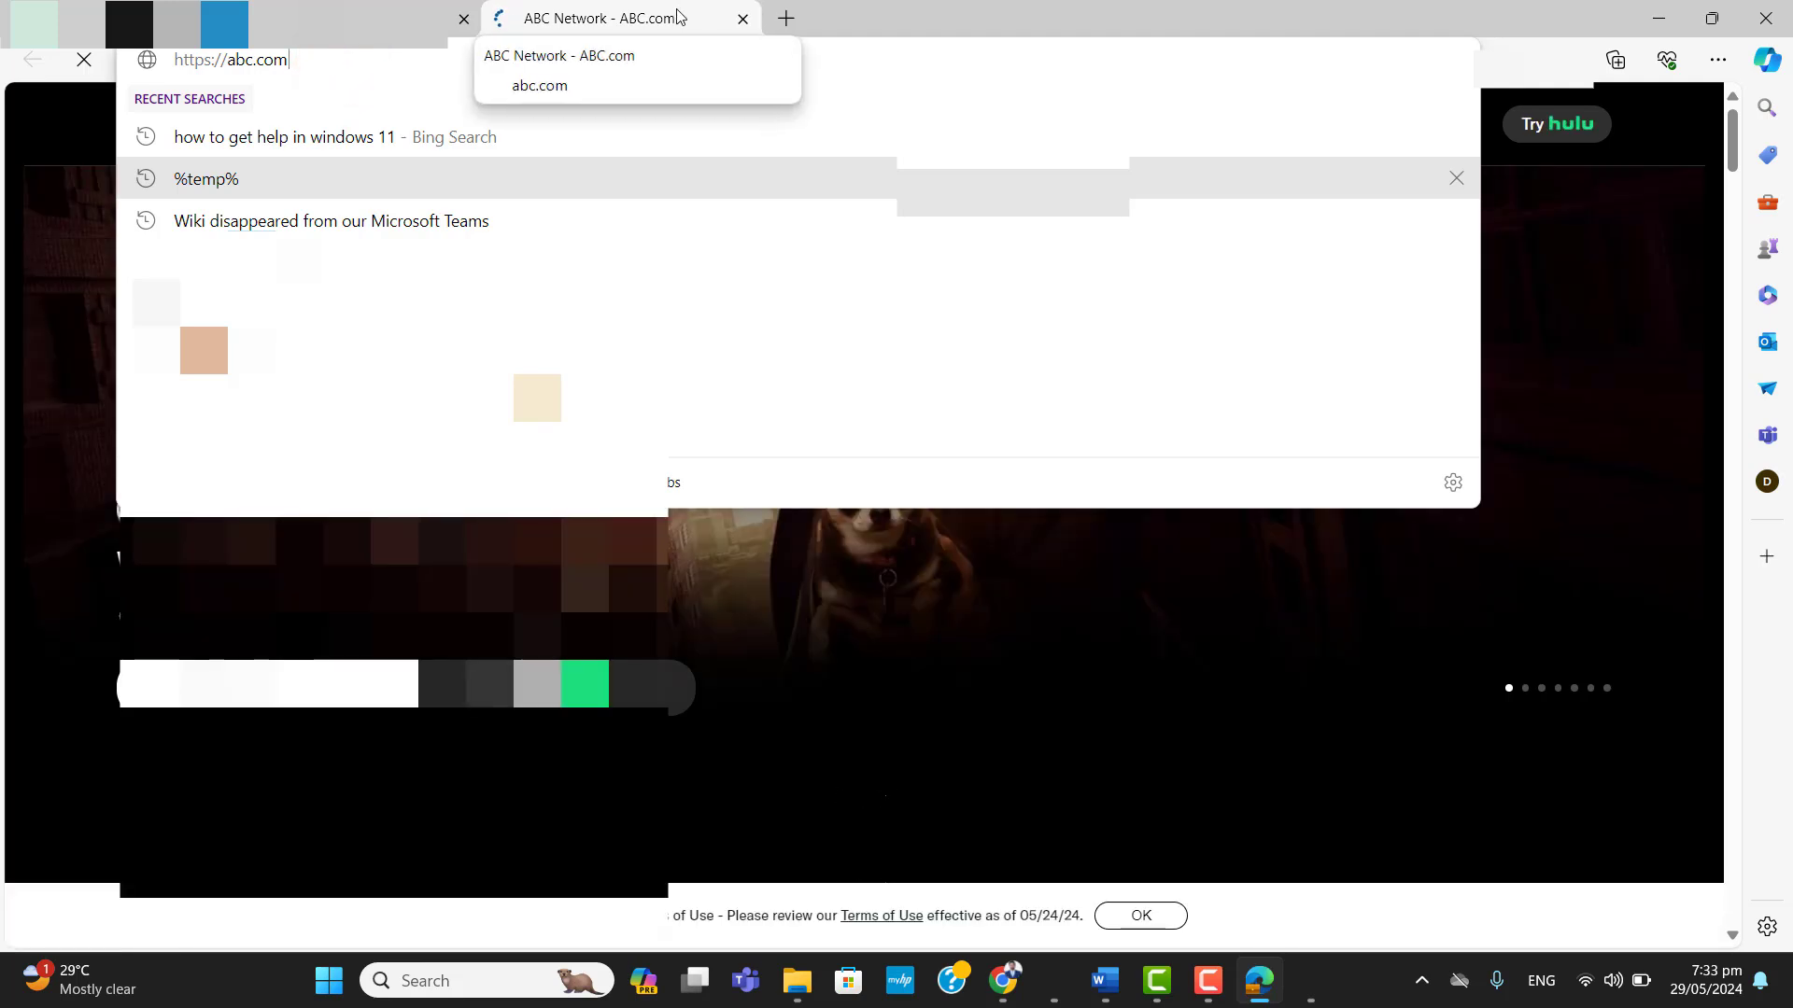
pyautogui.click(744, 19)
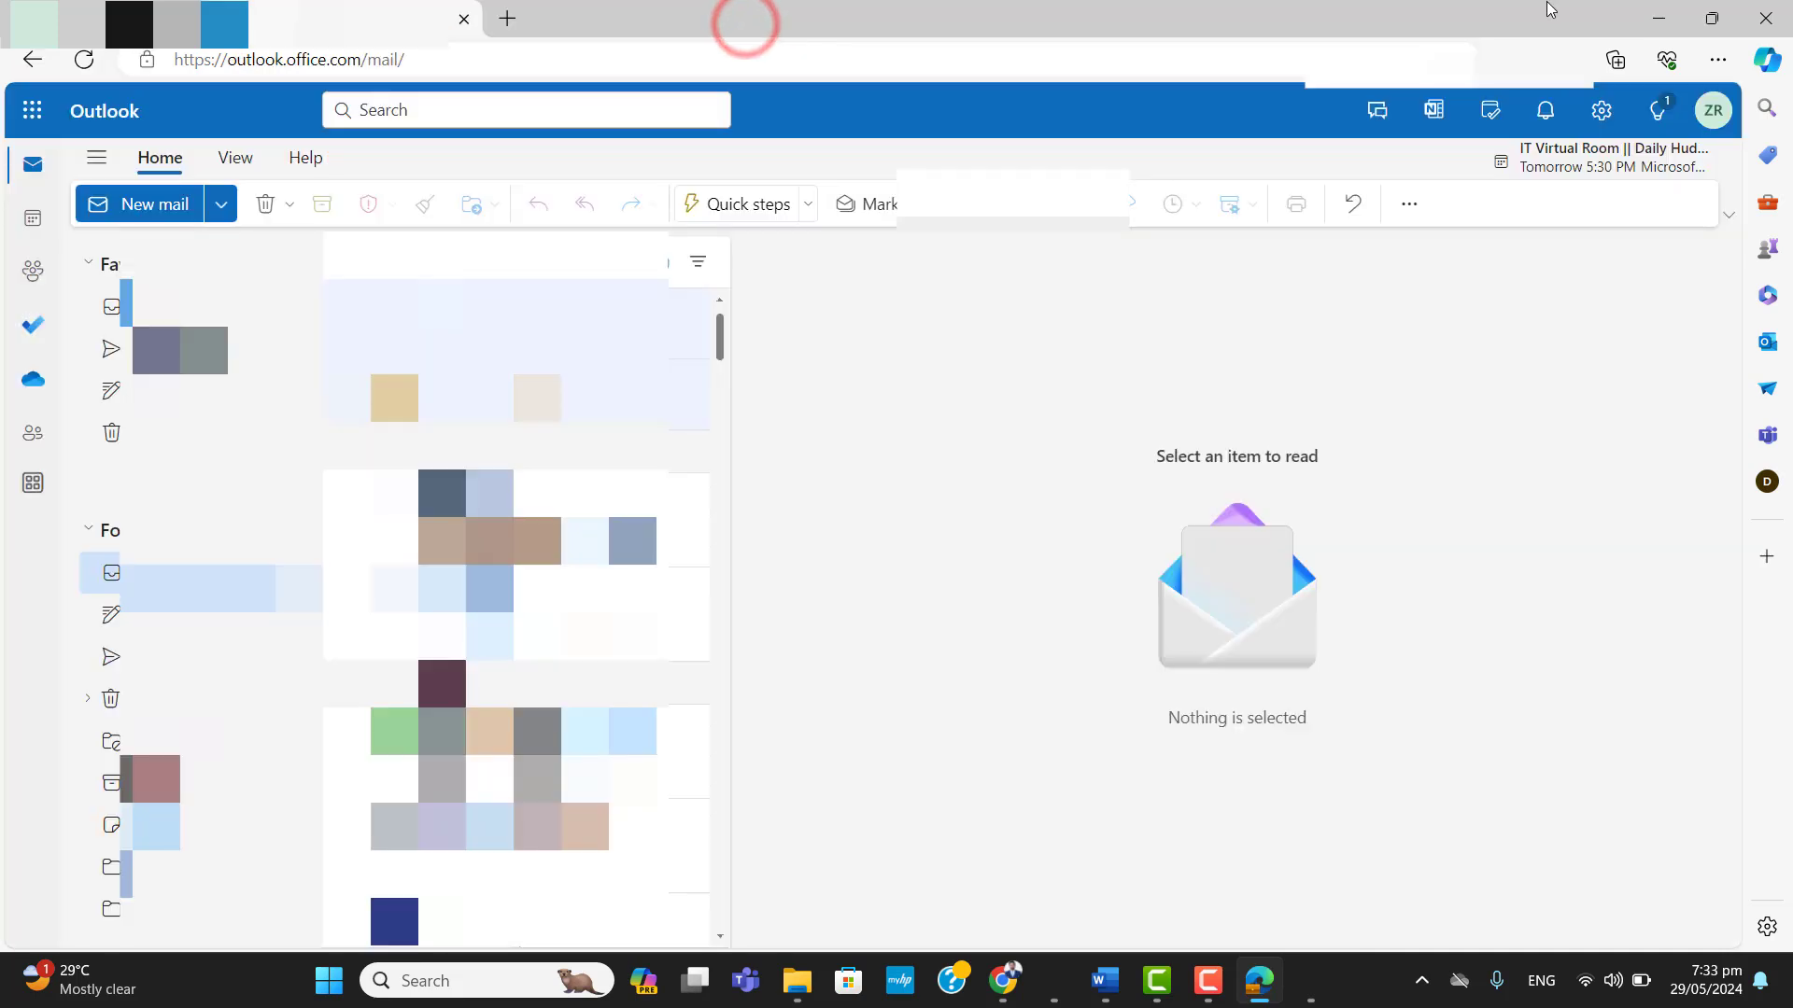
pyautogui.click(1666, 19)
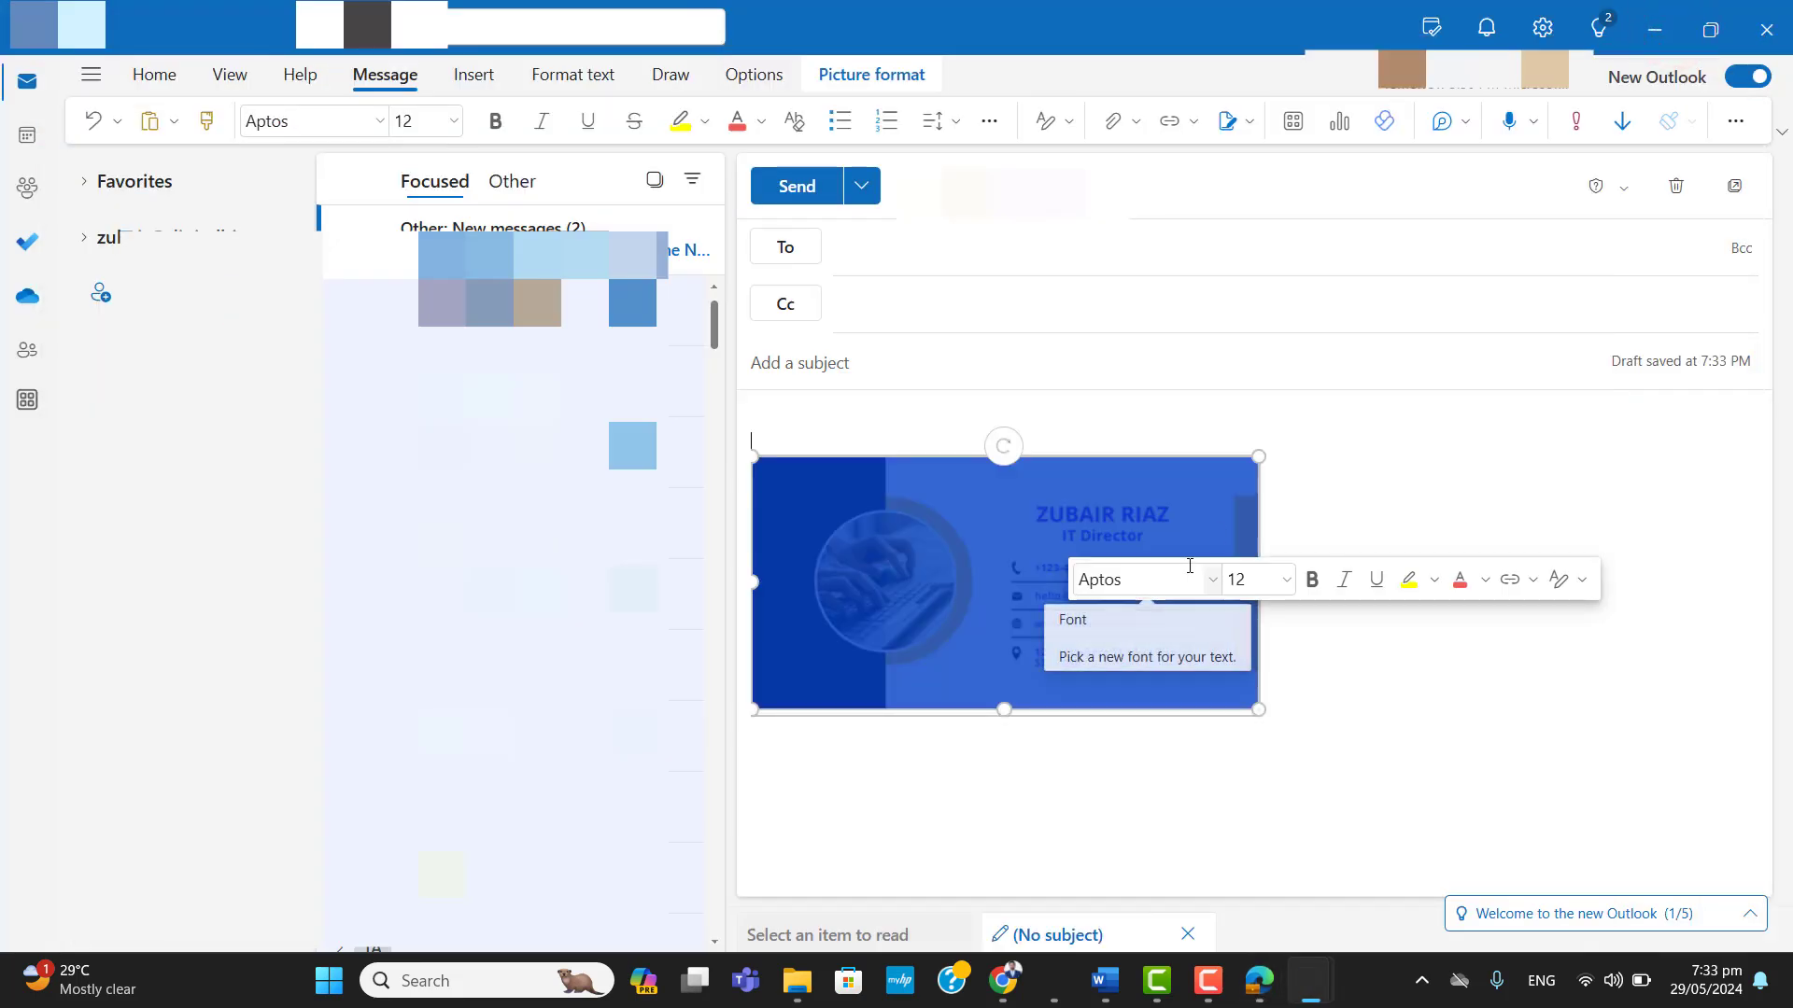
pyautogui.click(1339, 492)
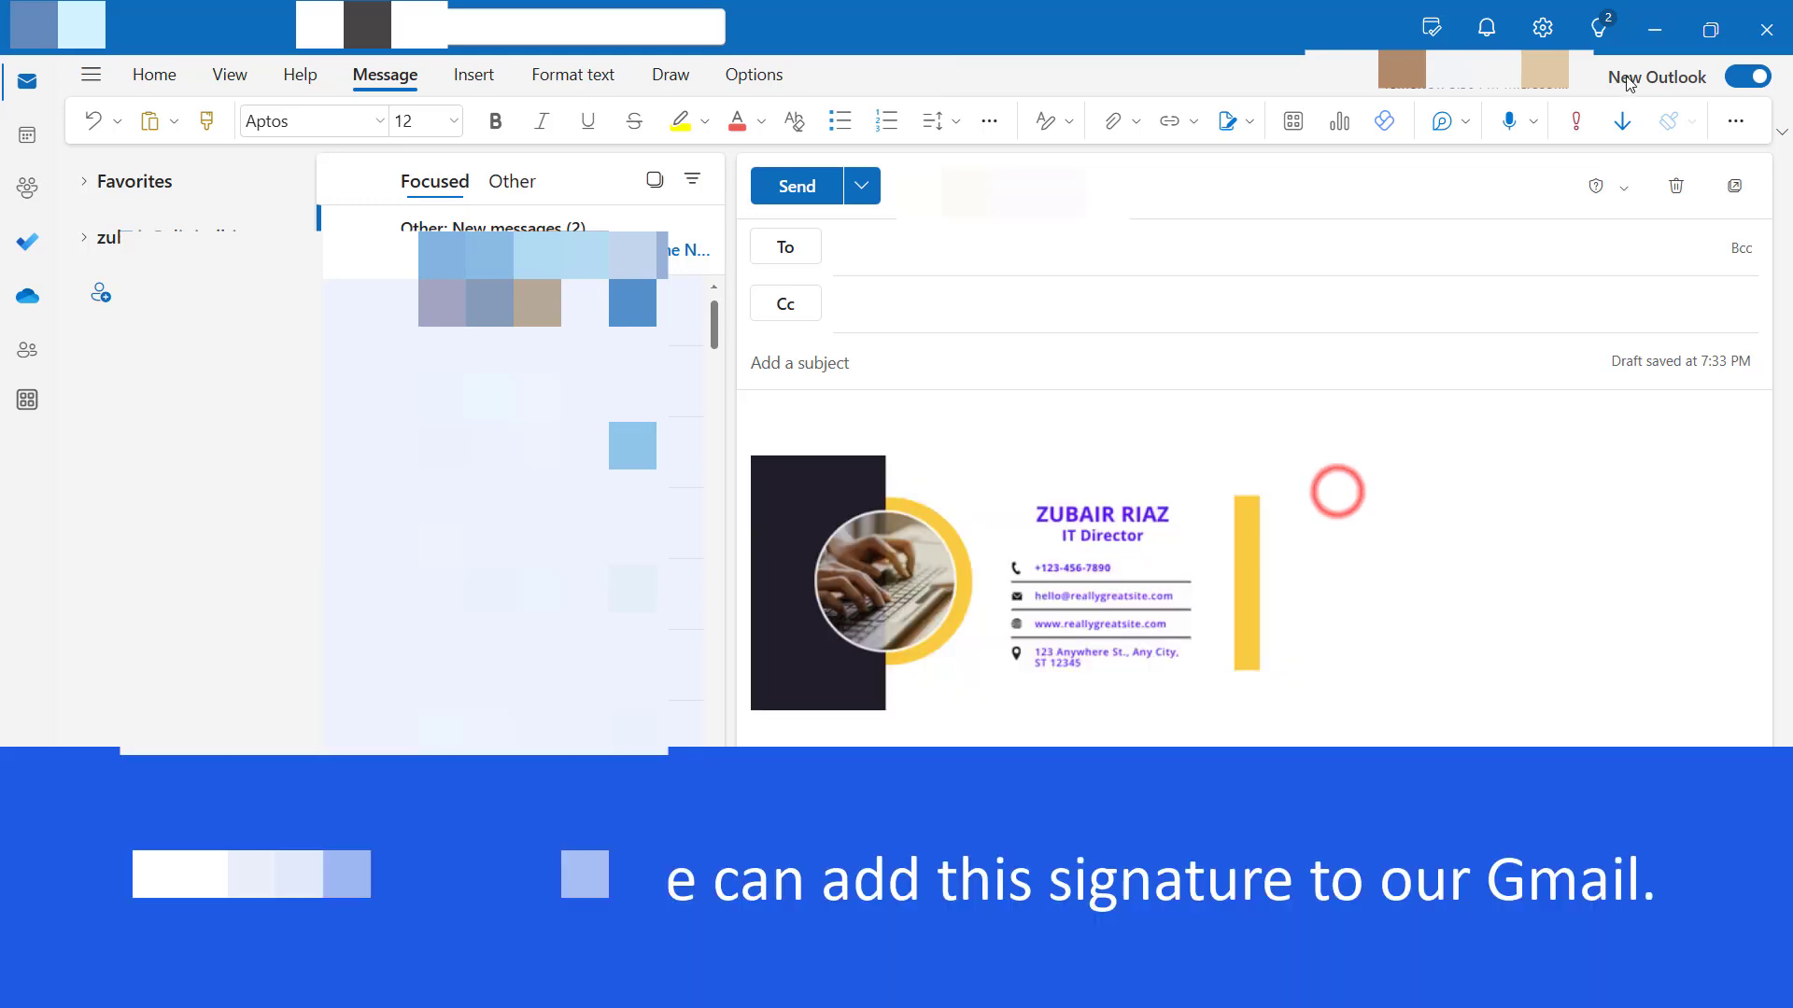
# Switch to Gmail and open the full settings at the Signature section of the general settings.
pyautogui.click(1644, 35)
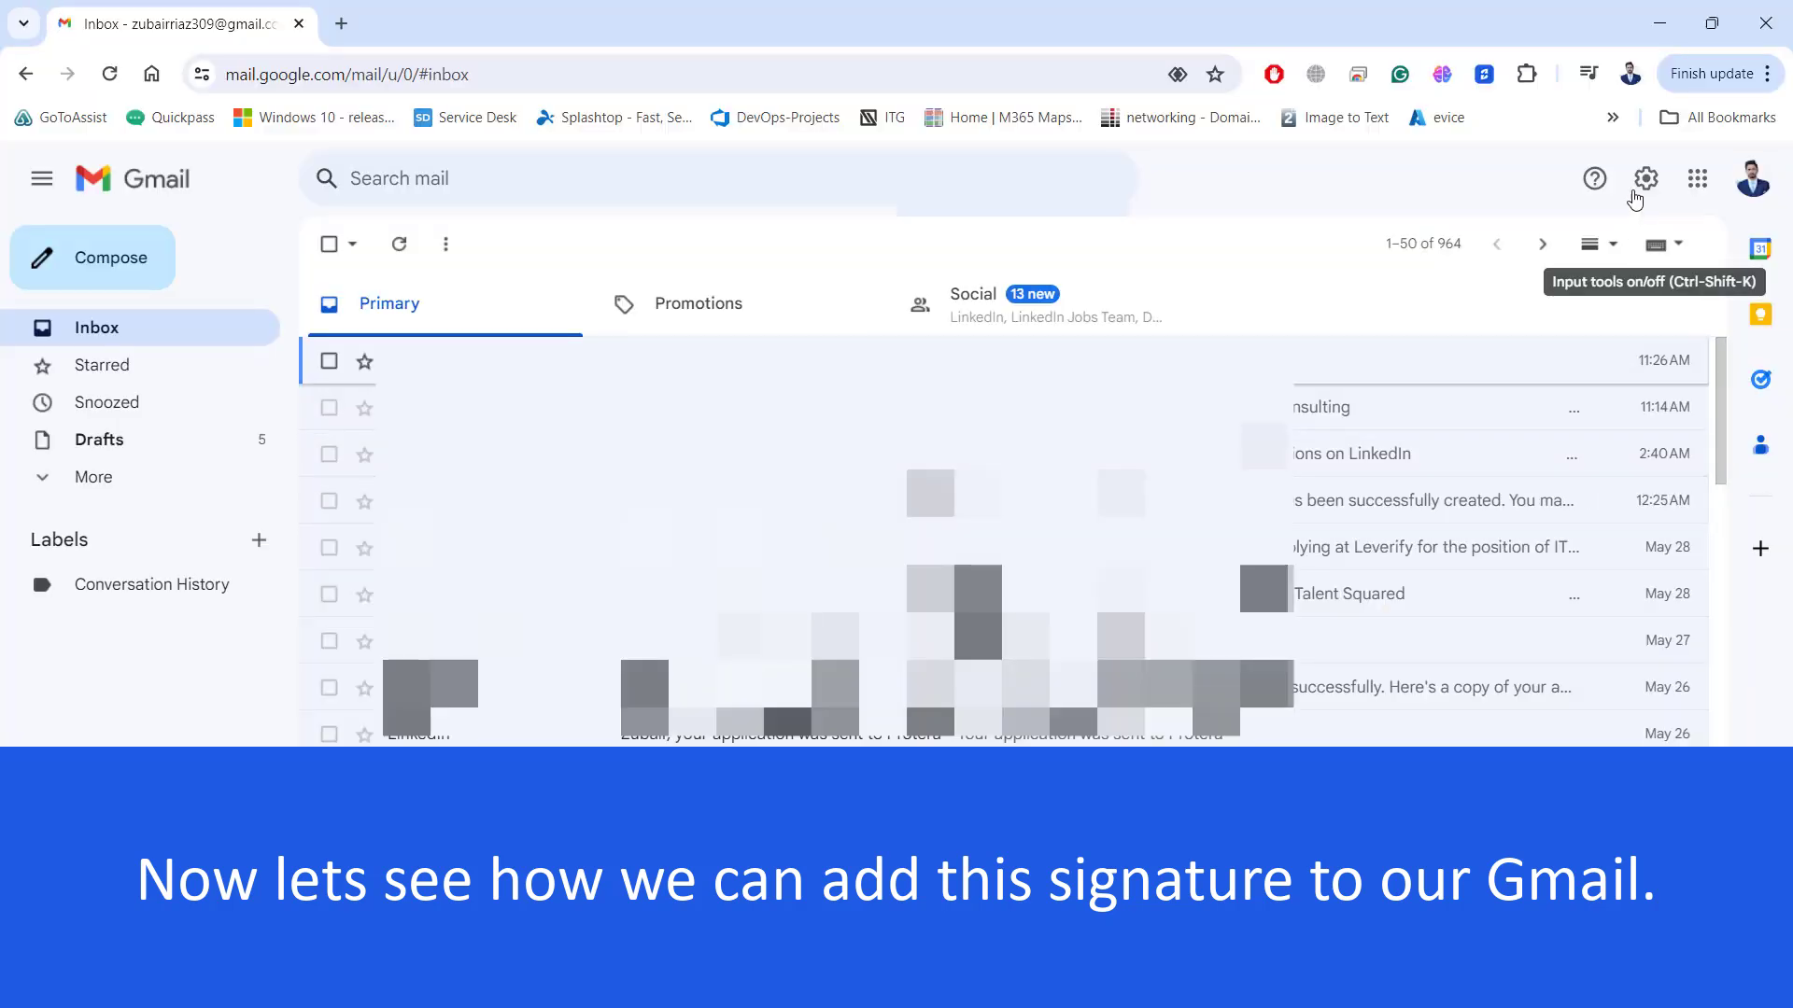
pyautogui.click(1643, 181)
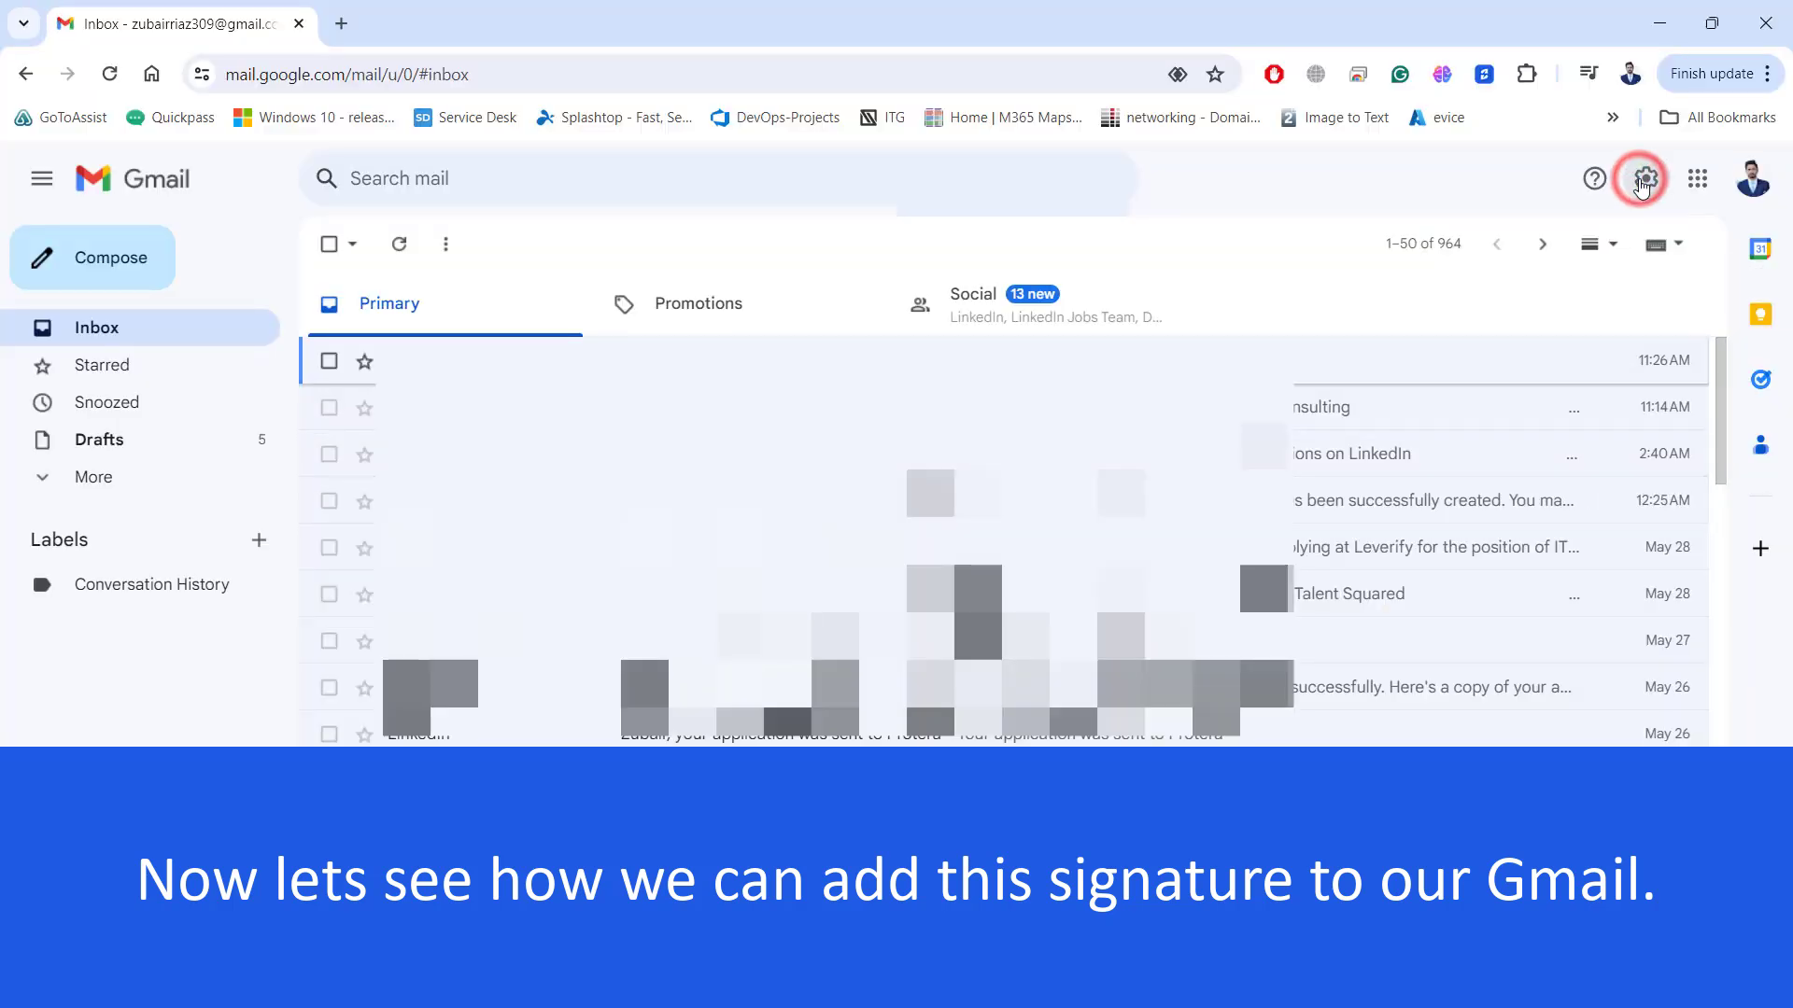
pyautogui.click(1505, 297)
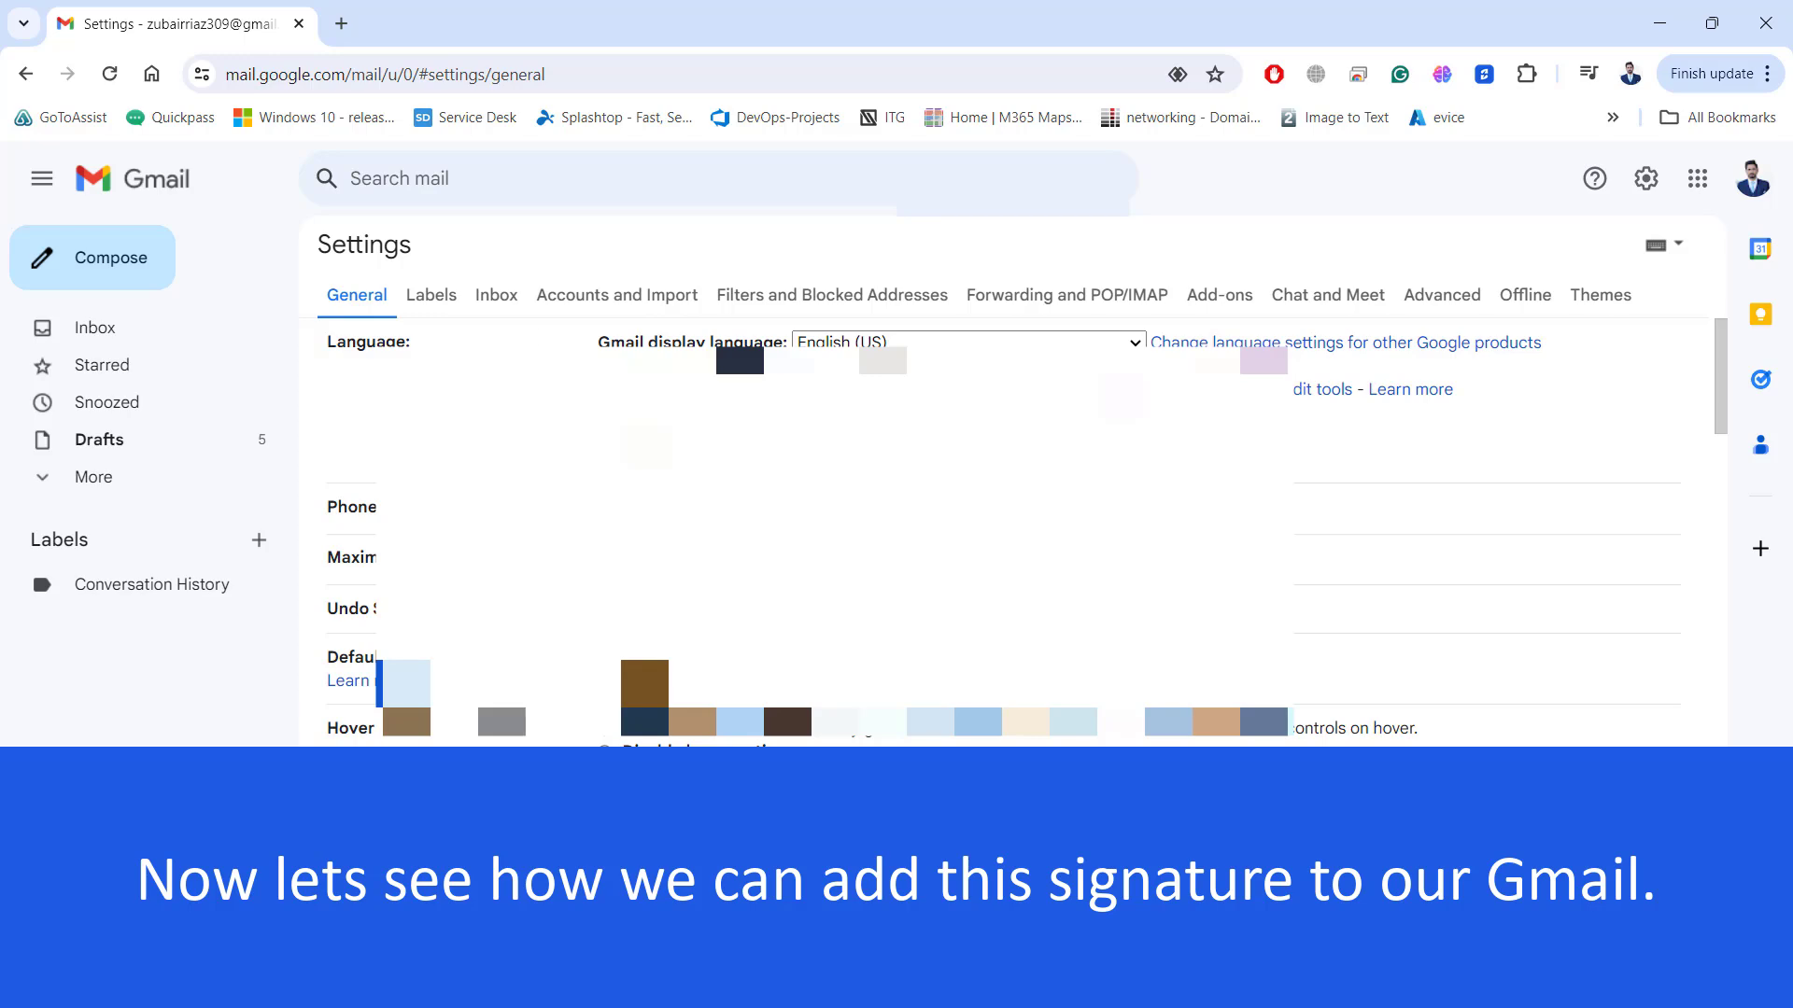
pyautogui.moveTo(1721, 370); pyautogui.dragTo(1726, 768)
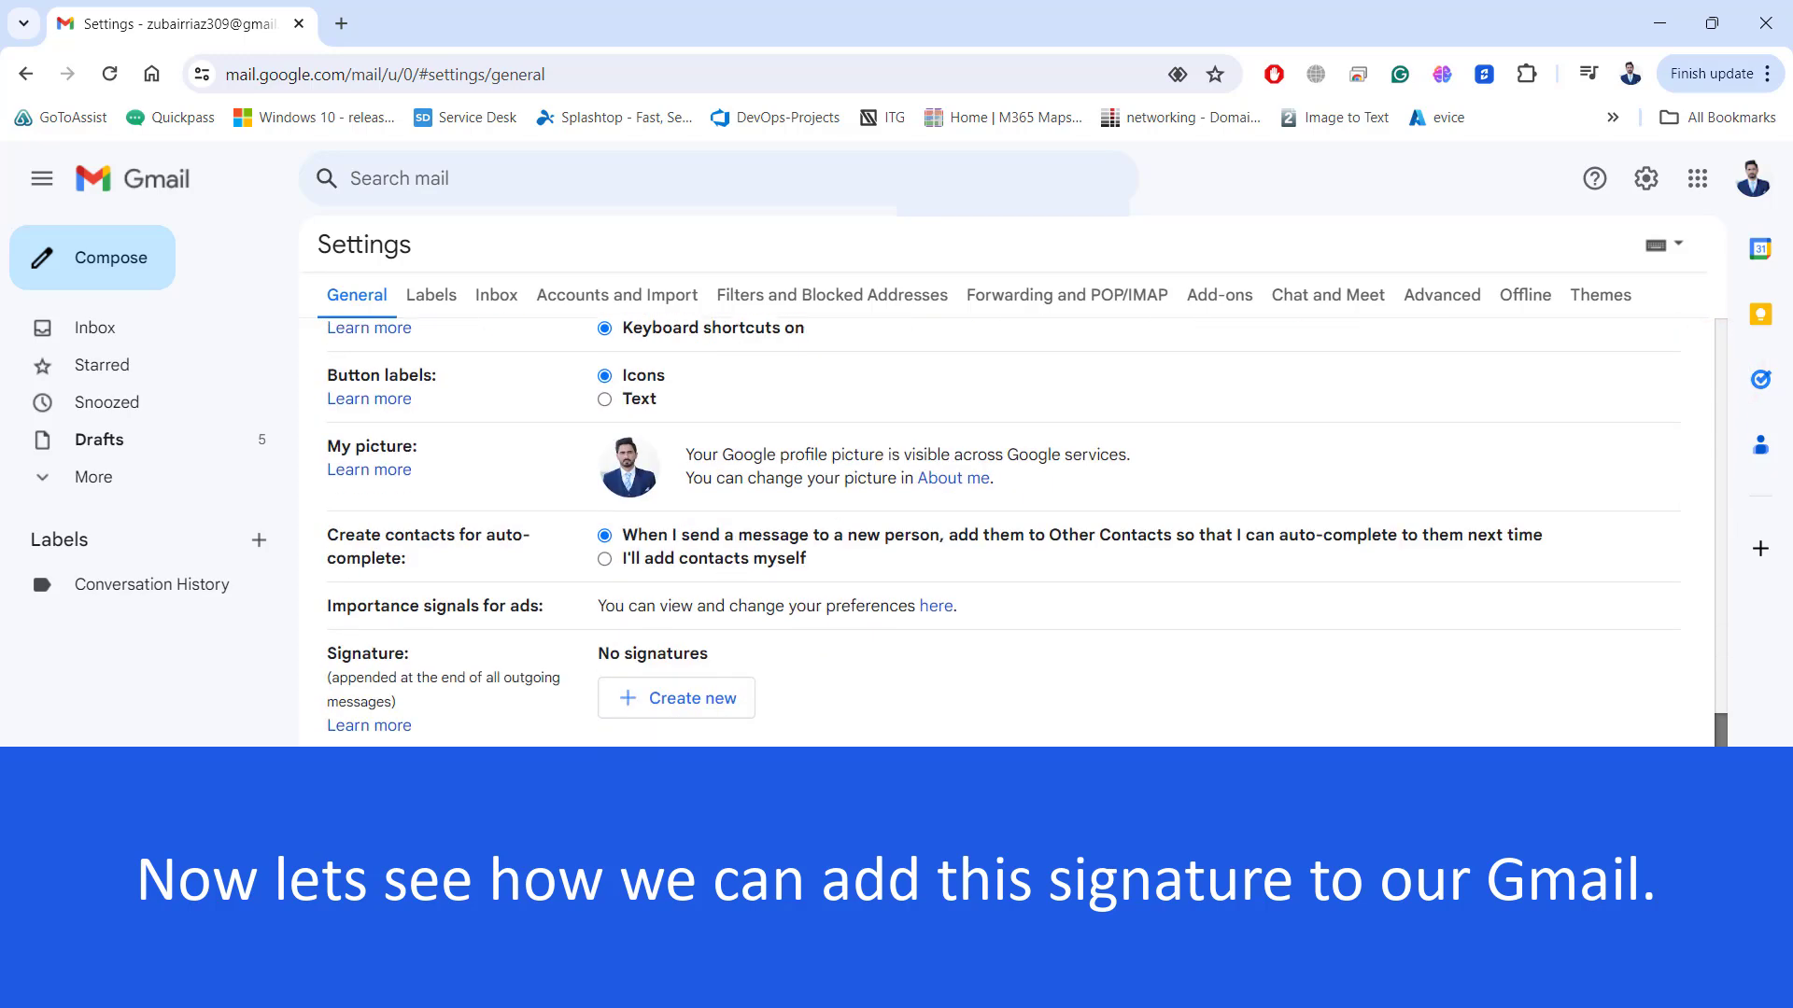
pyautogui.moveTo(320, 651); pyautogui.dragTo(440, 704)
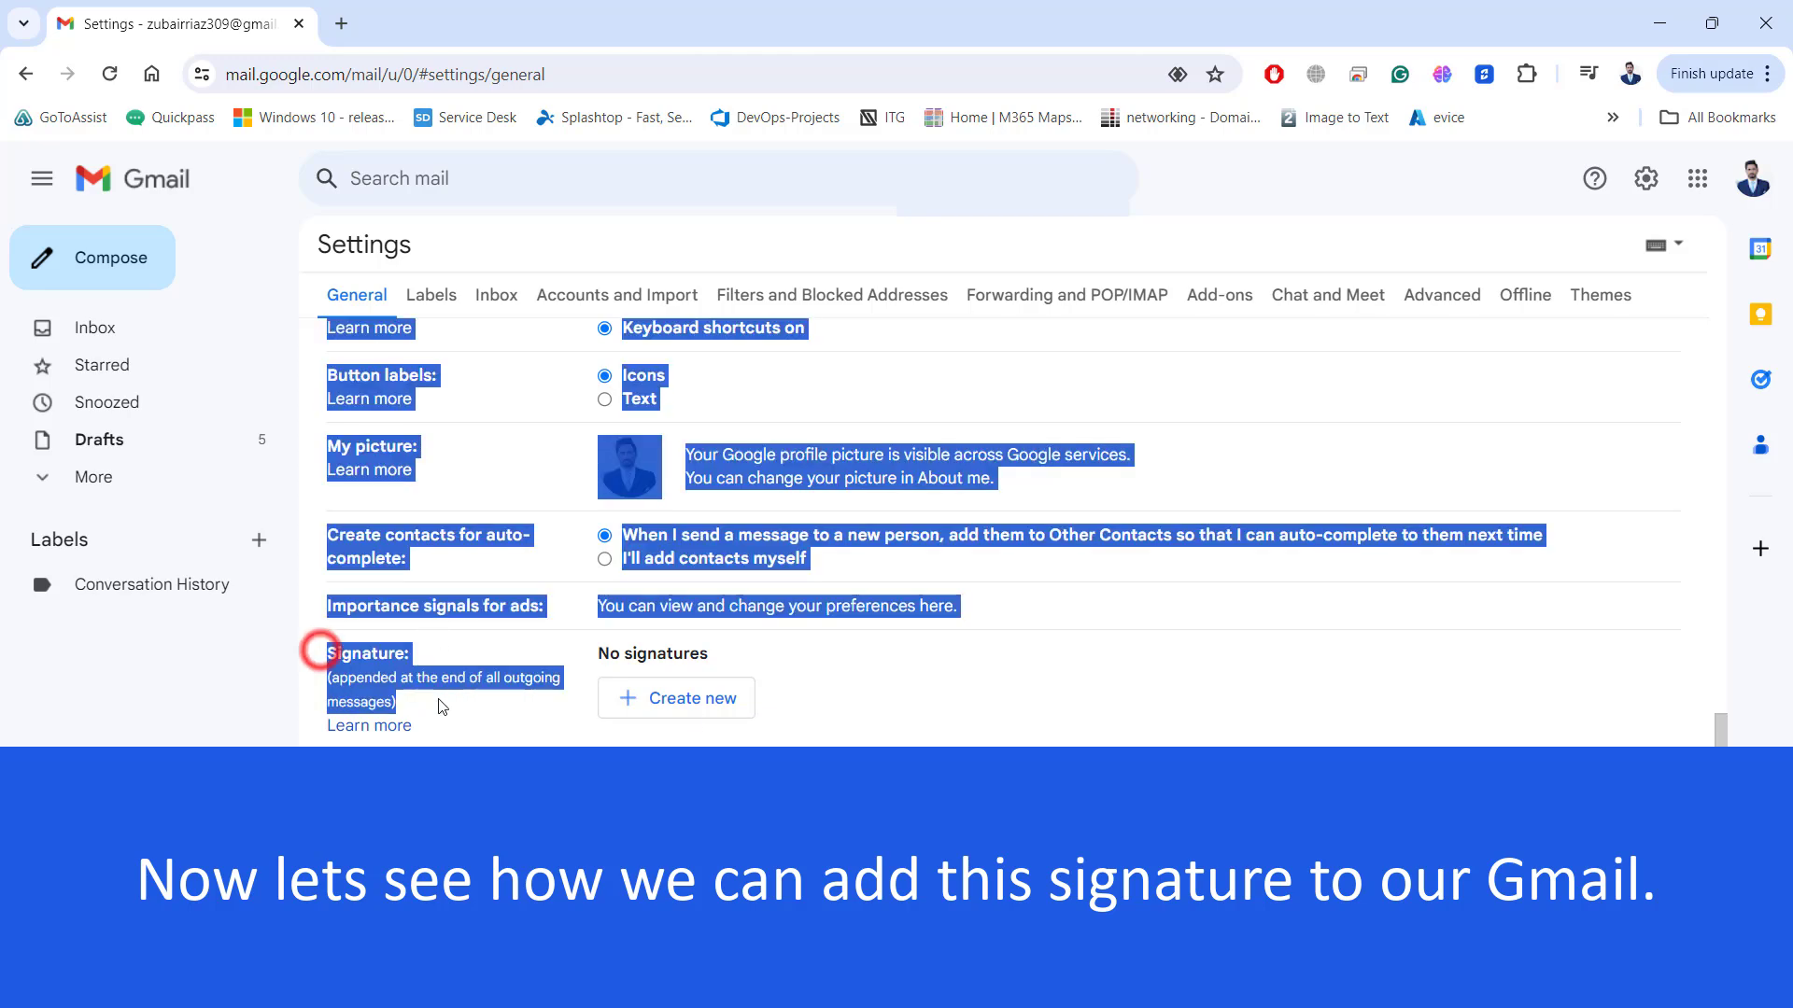
pyautogui.click(867, 709)
# Create a new Gmail signature named Default.
pyautogui.click(696, 719)
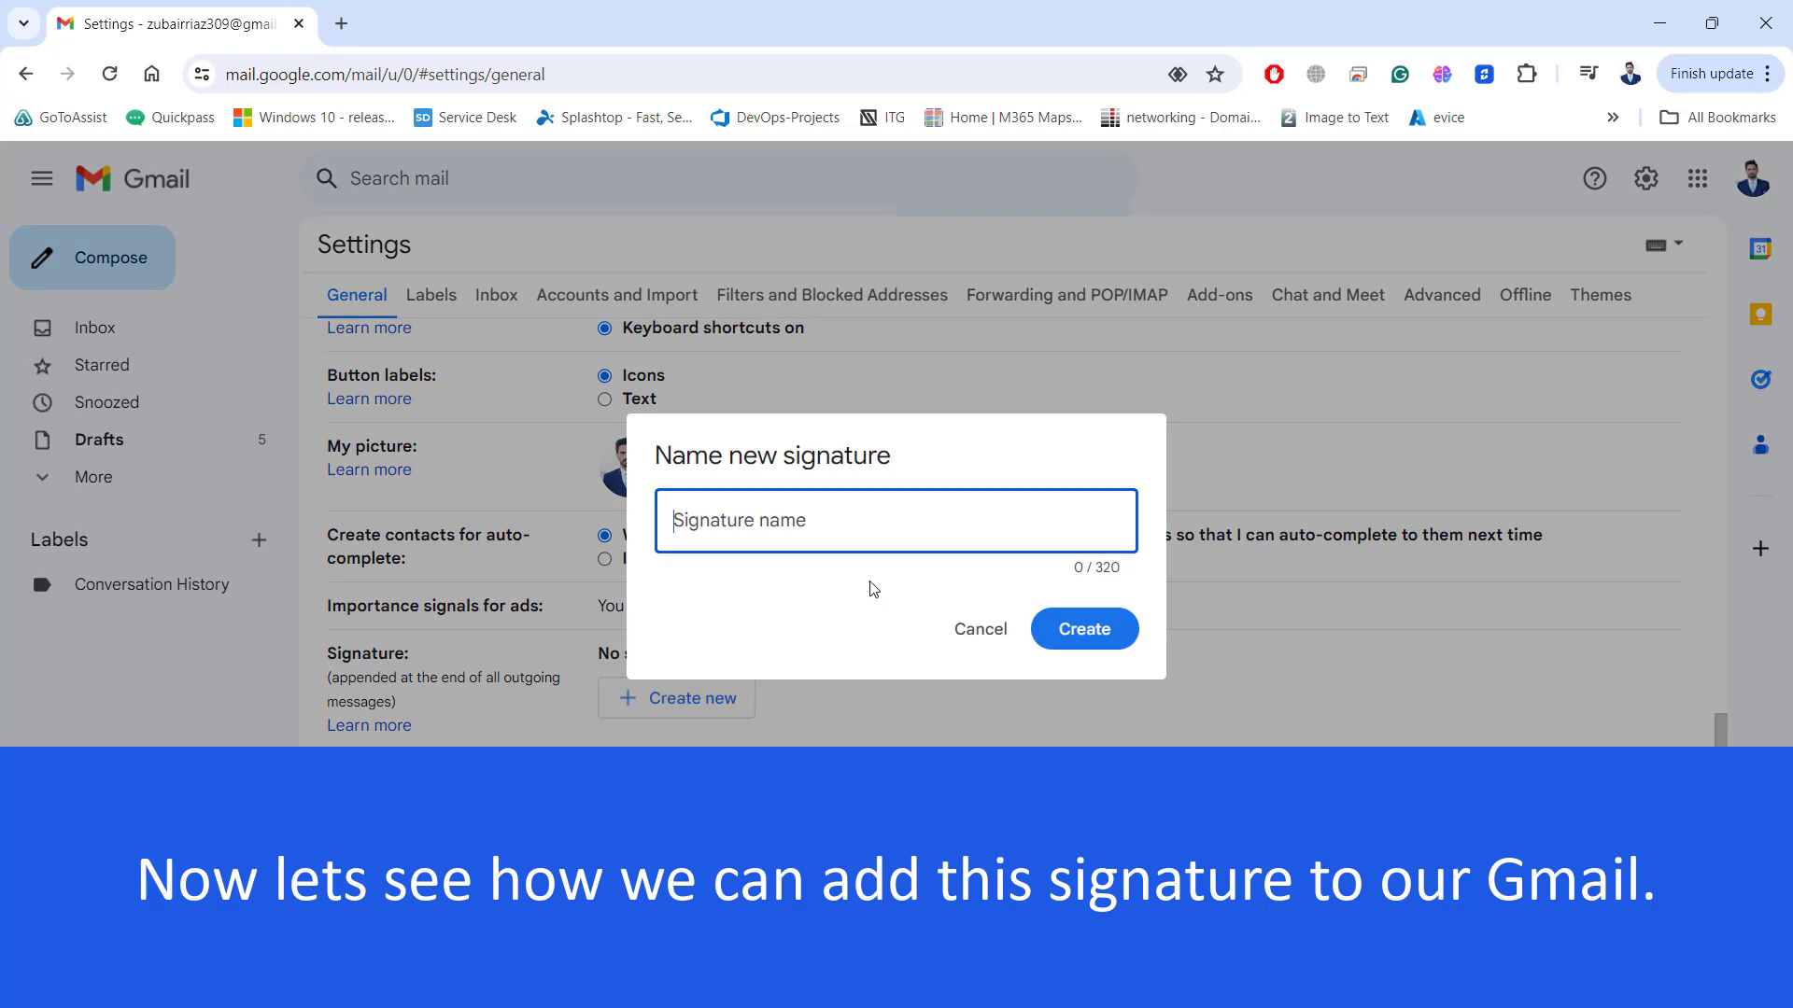
pyautogui.click(894, 532)
pyautogui.write('Default')
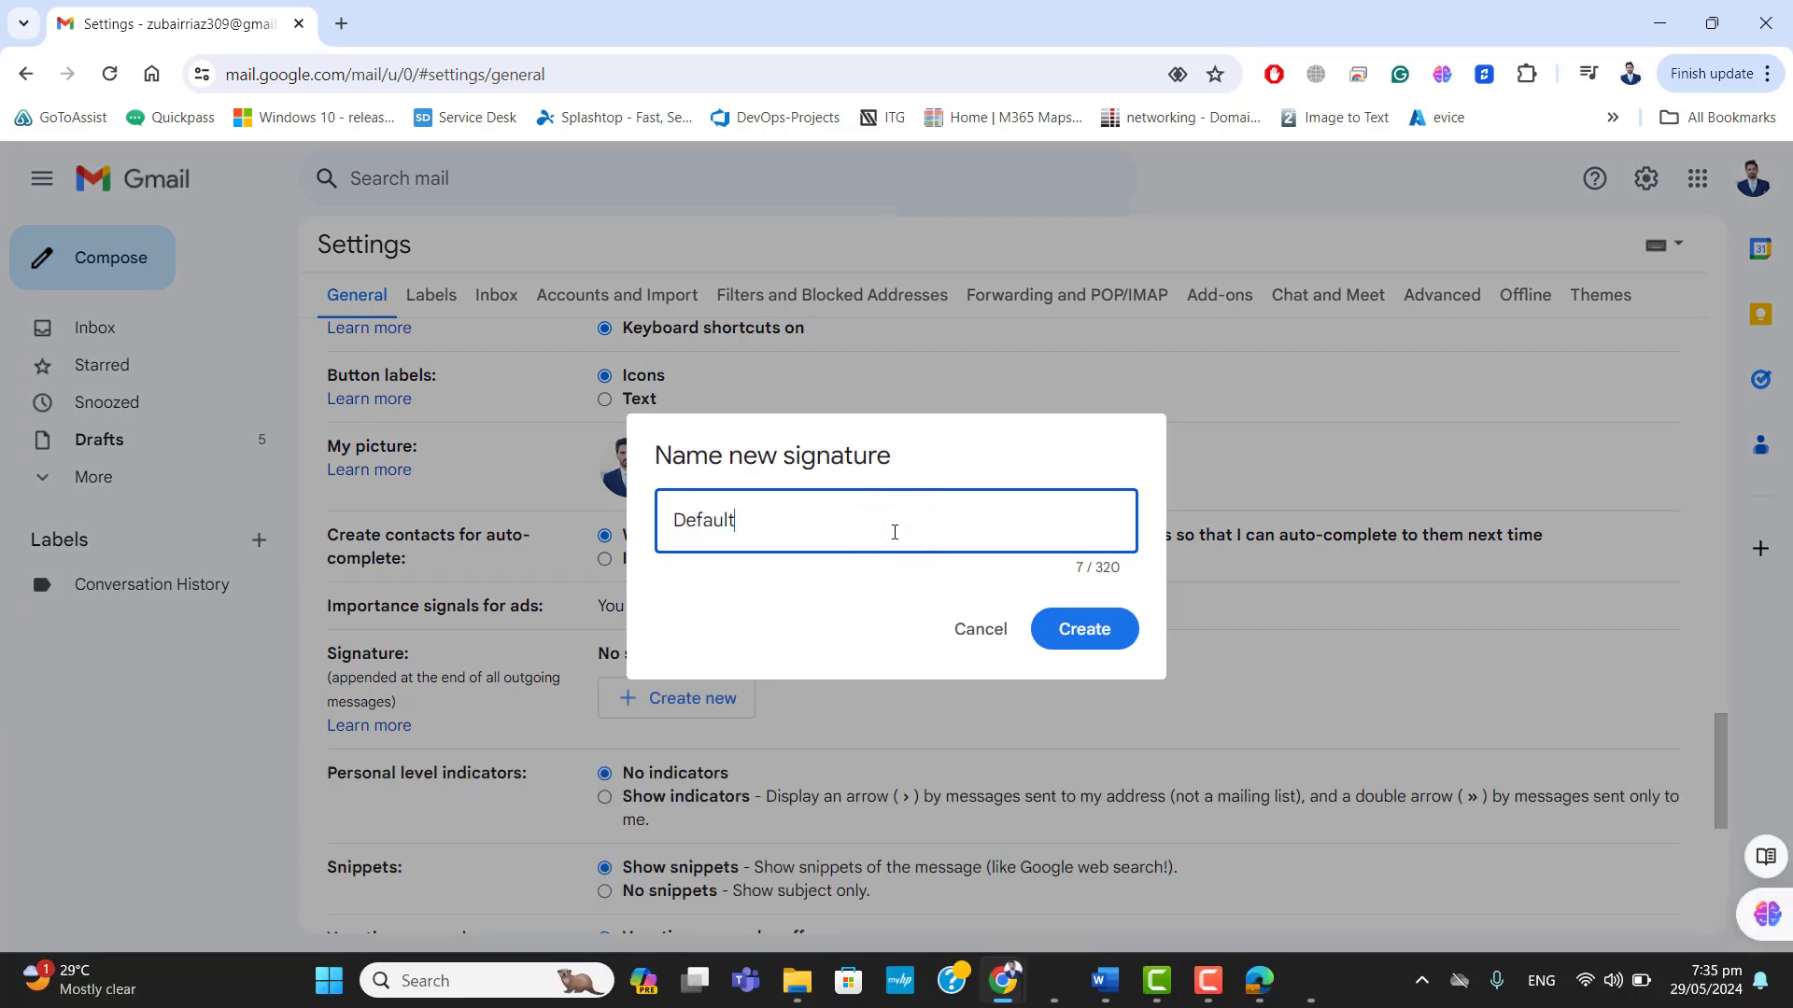
pyautogui.click(1083, 629)
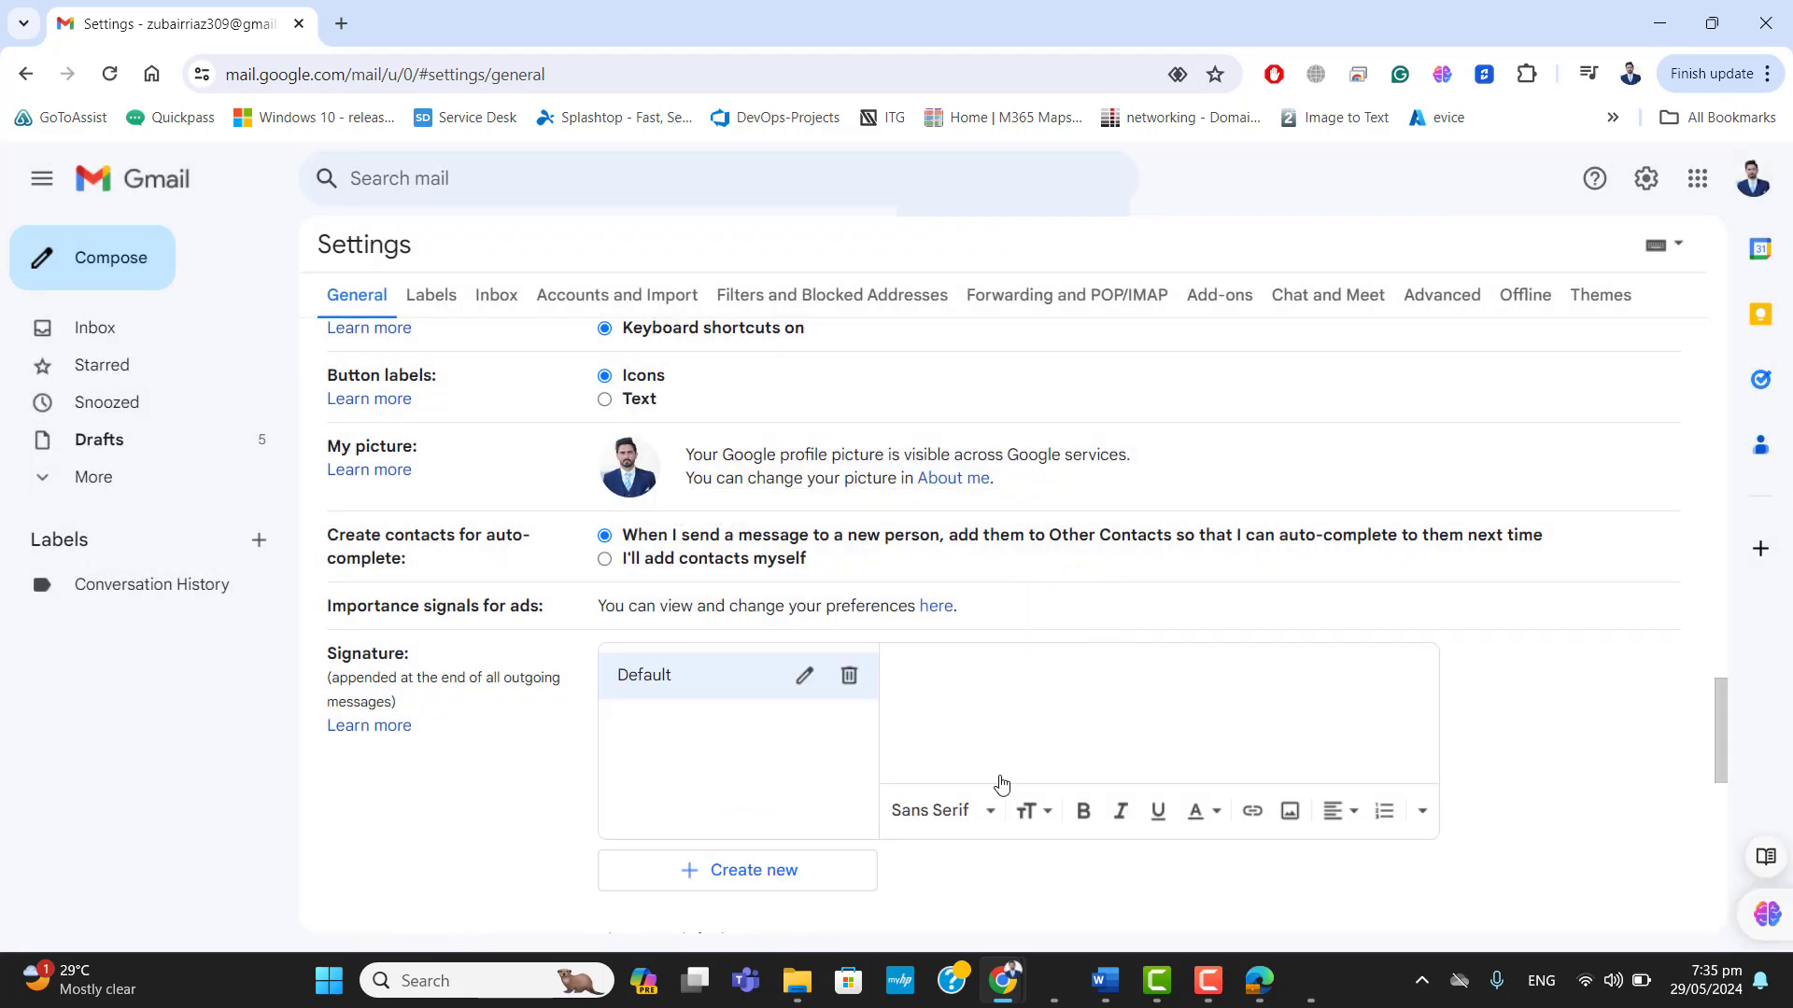
# Upload the signature image from the Desktop folder into the Default signature and maximise the browser window again.
pyautogui.click(1288, 822)
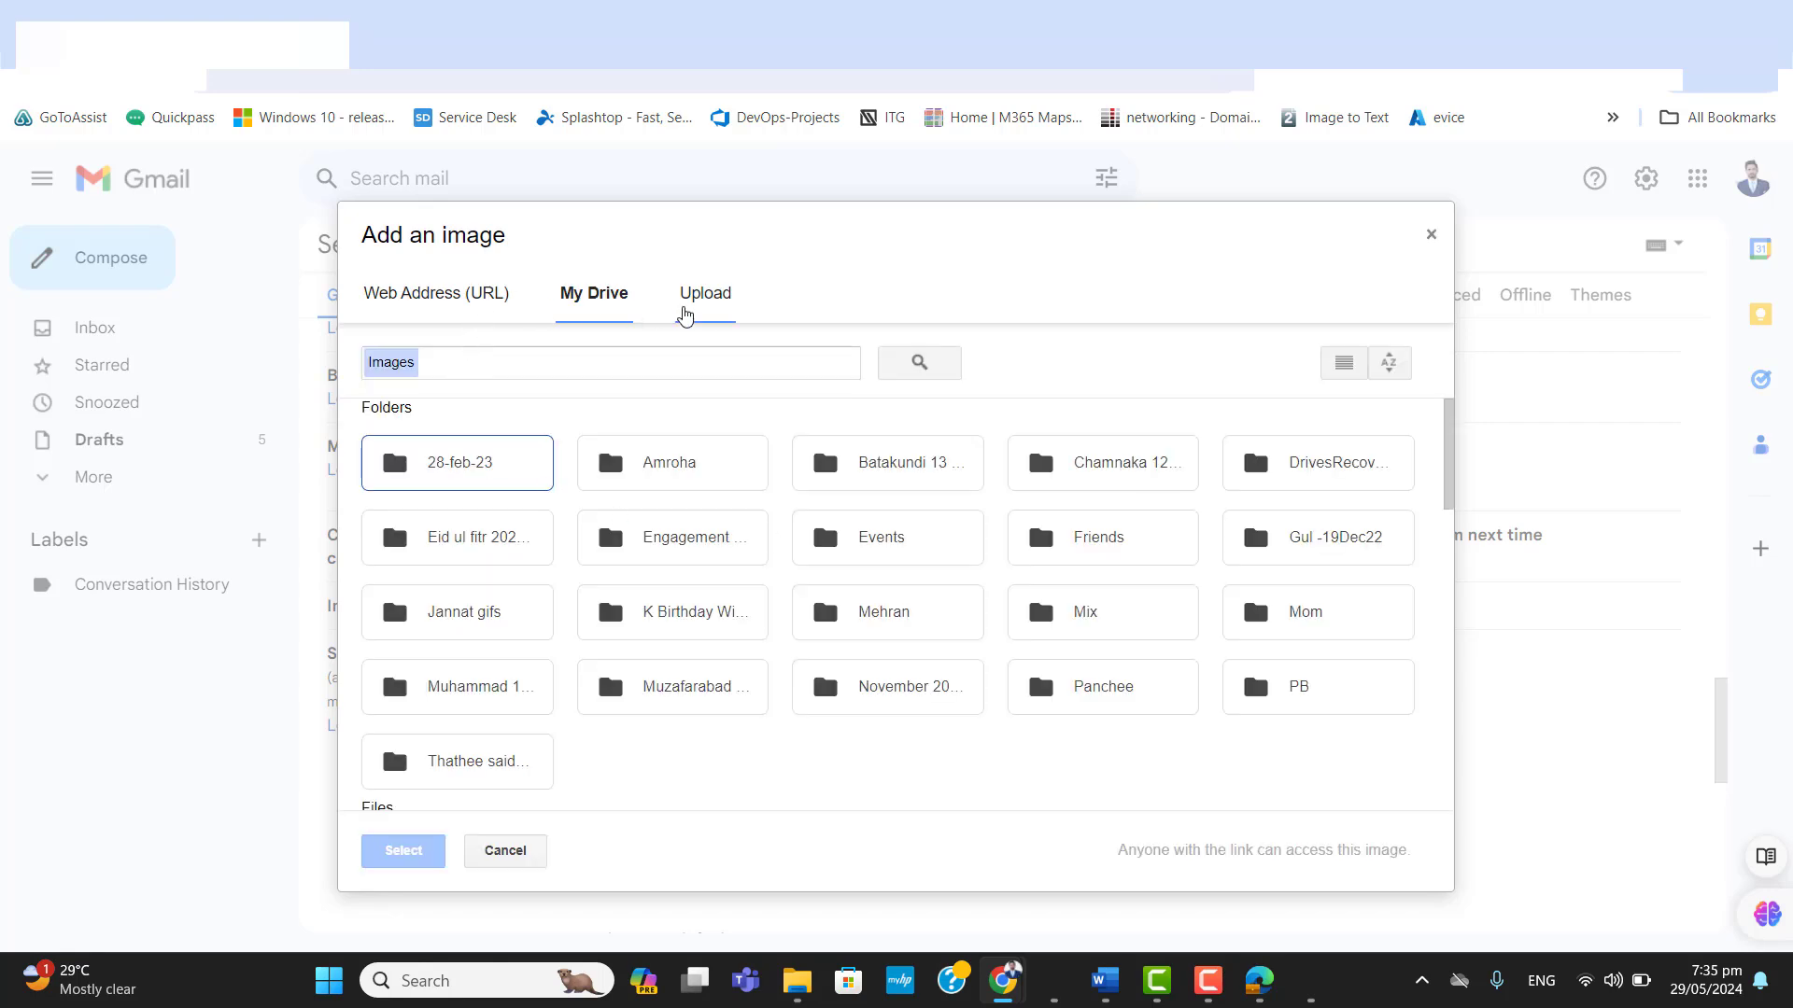
pyautogui.click(691, 305)
pyautogui.click(1712, 24)
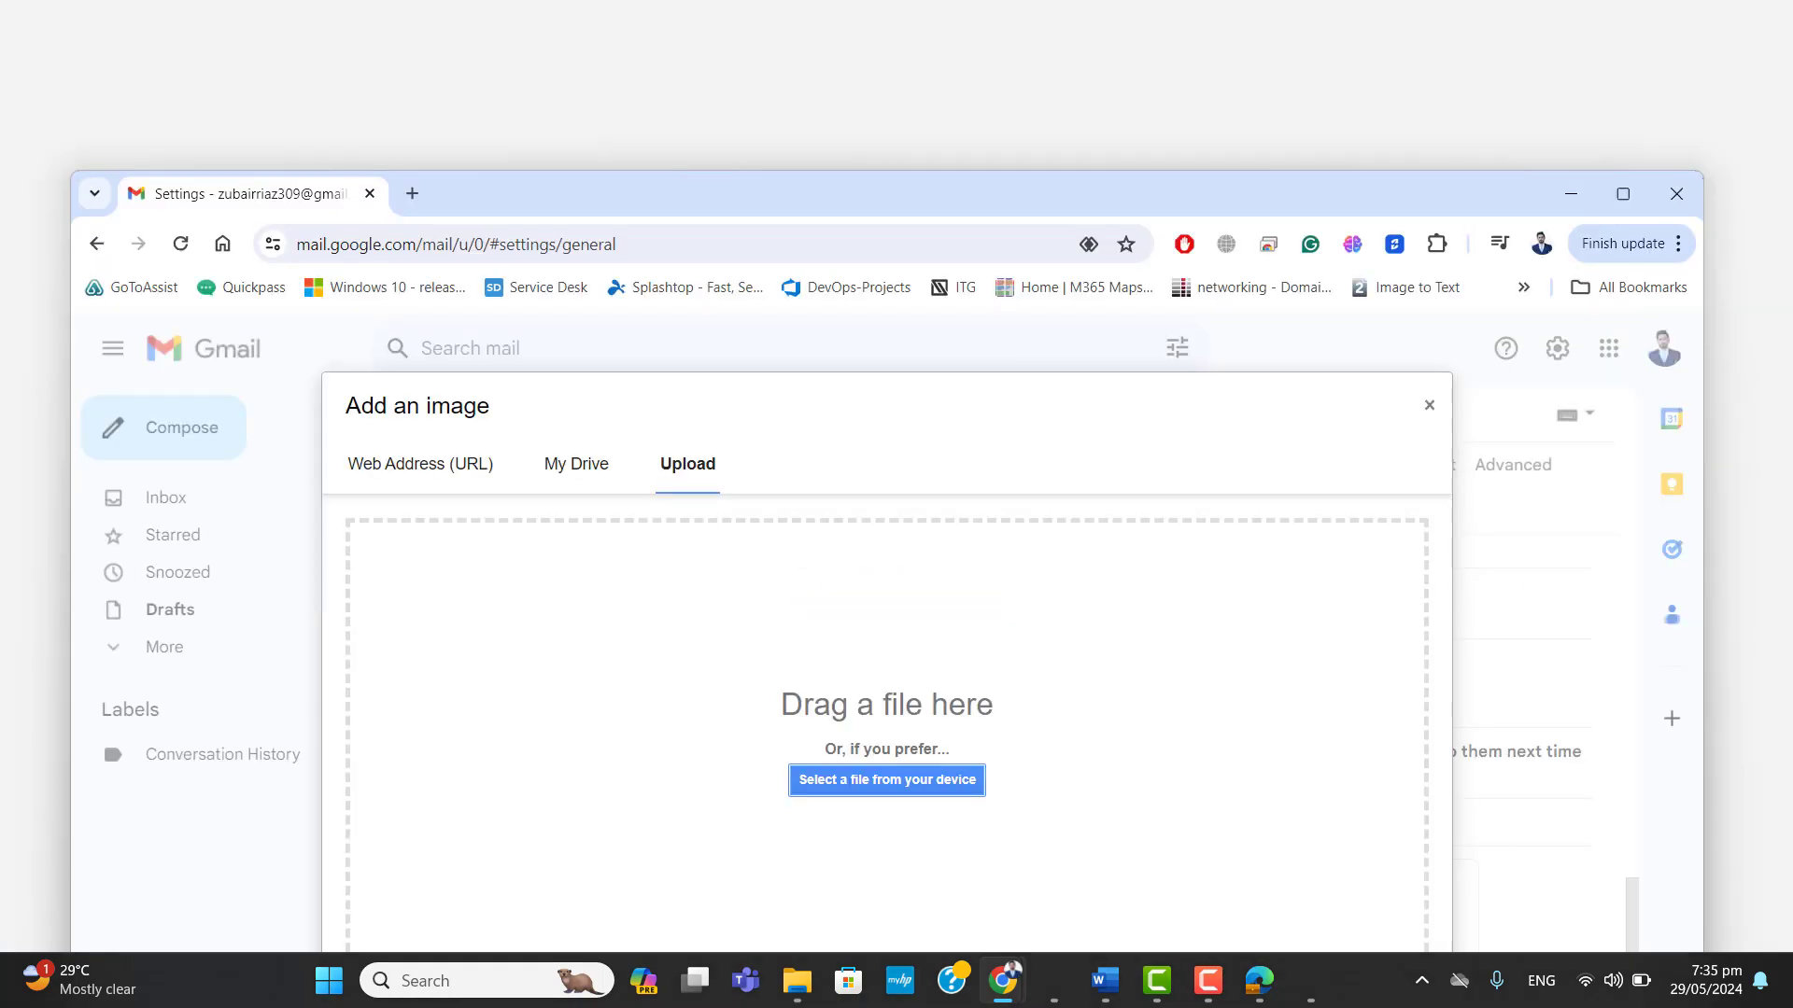
pyautogui.click(919, 777)
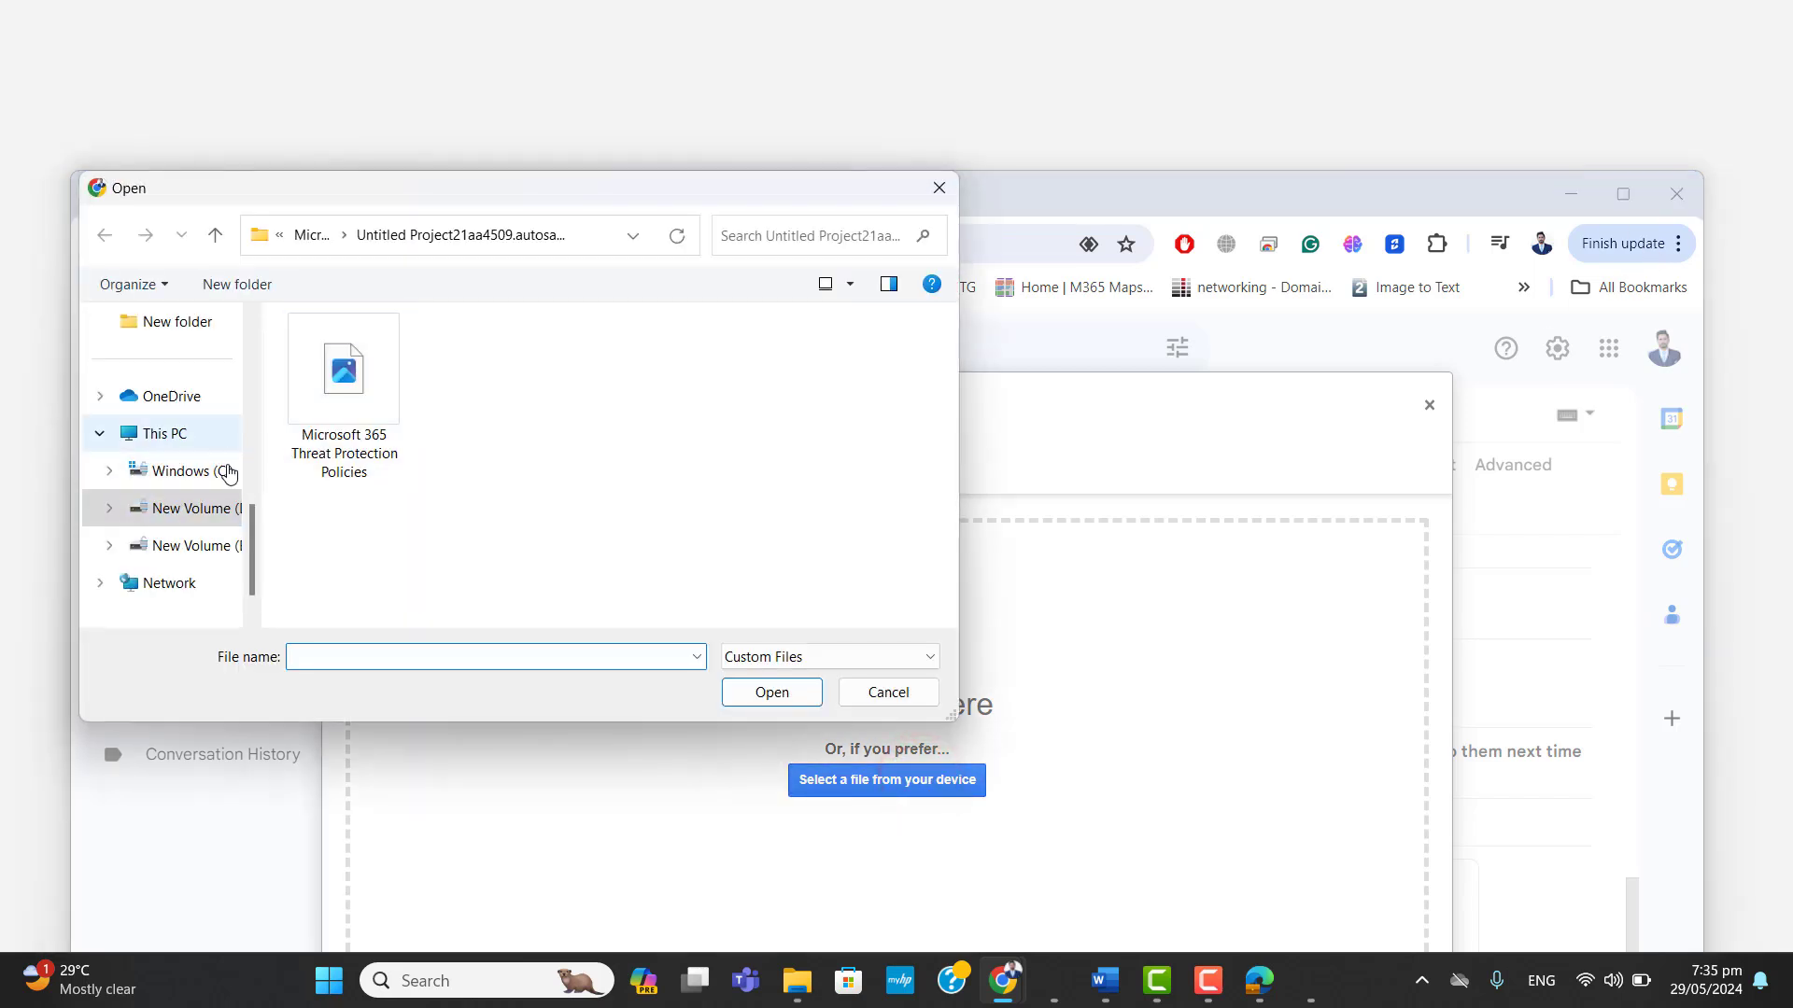
pyautogui.moveTo(248, 532); pyautogui.dragTo(256, 359)
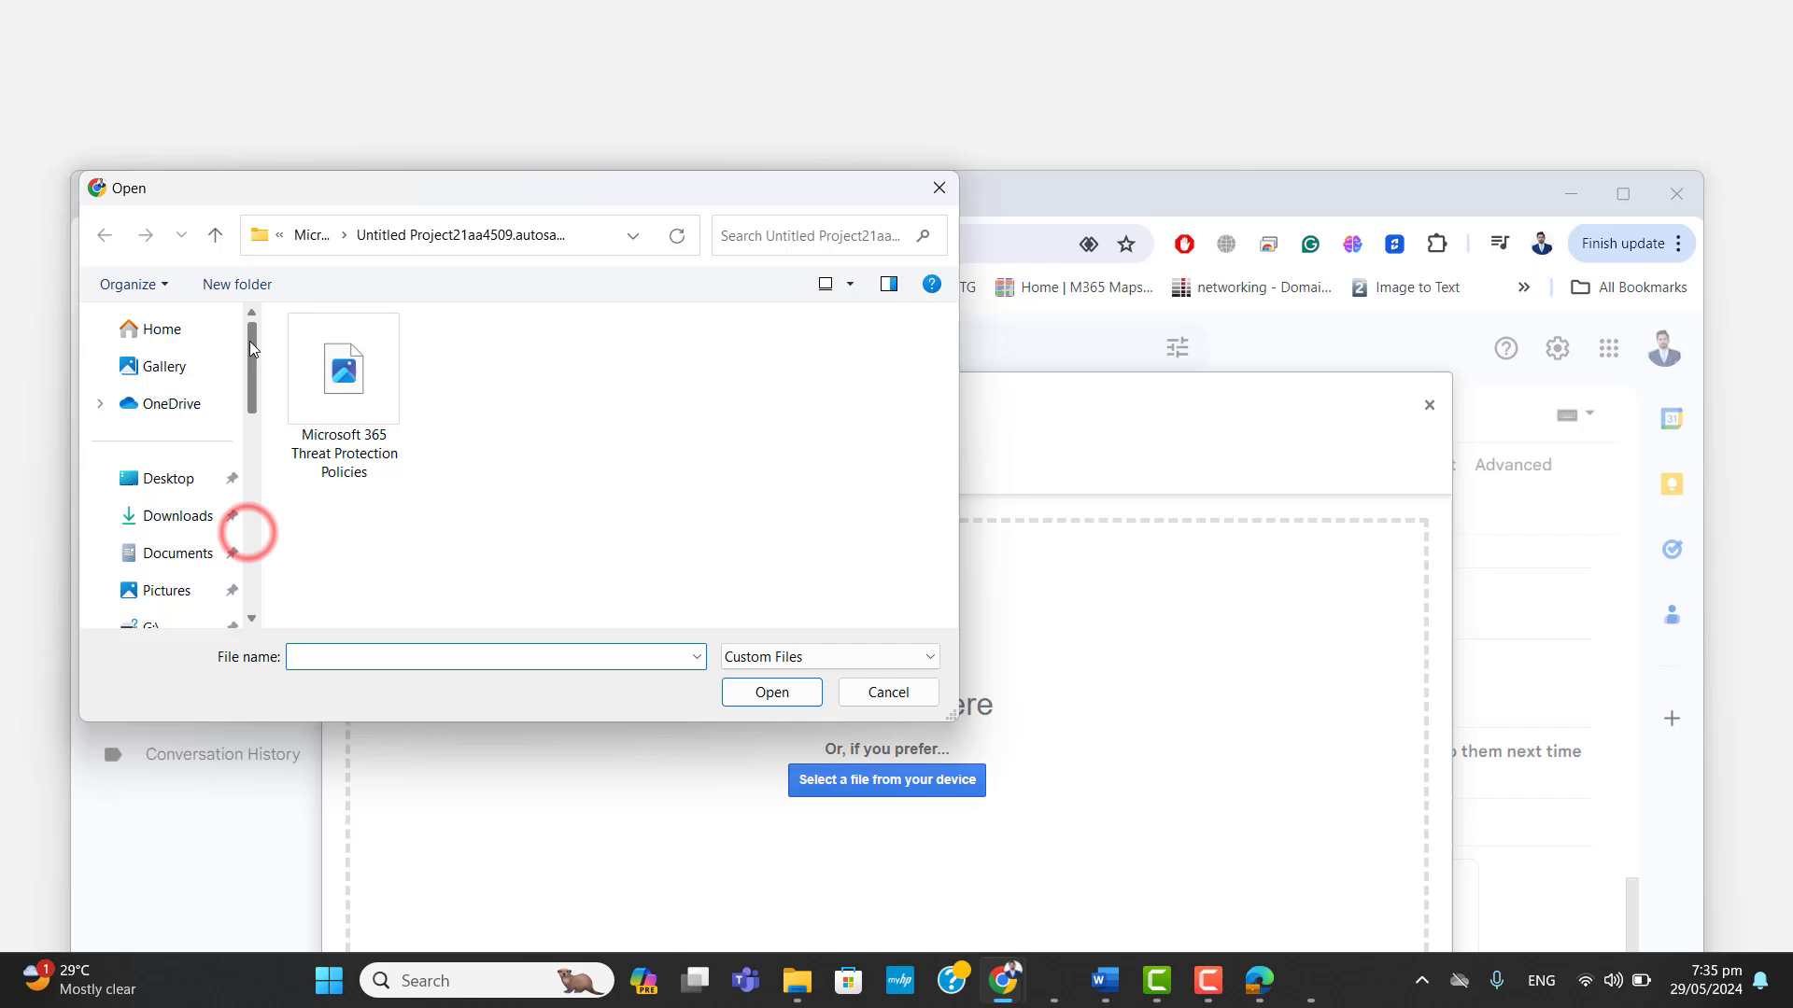
pyautogui.click(162, 479)
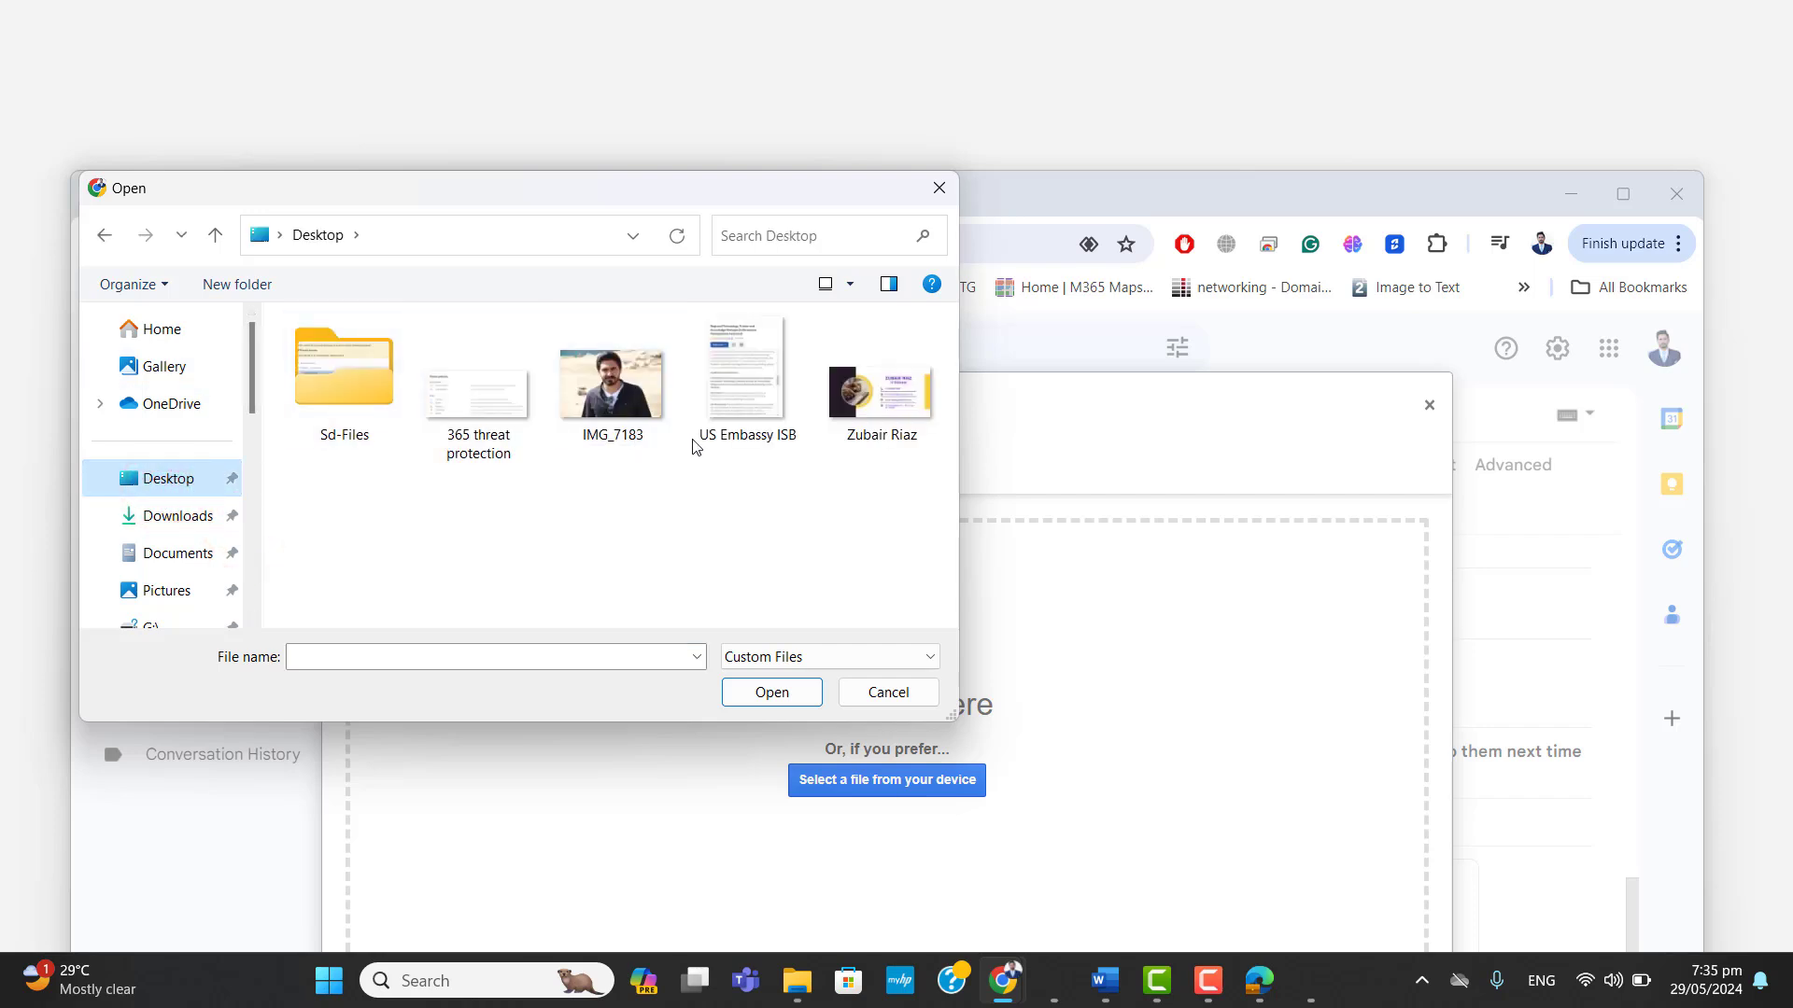
pyautogui.doubleClick(902, 429)
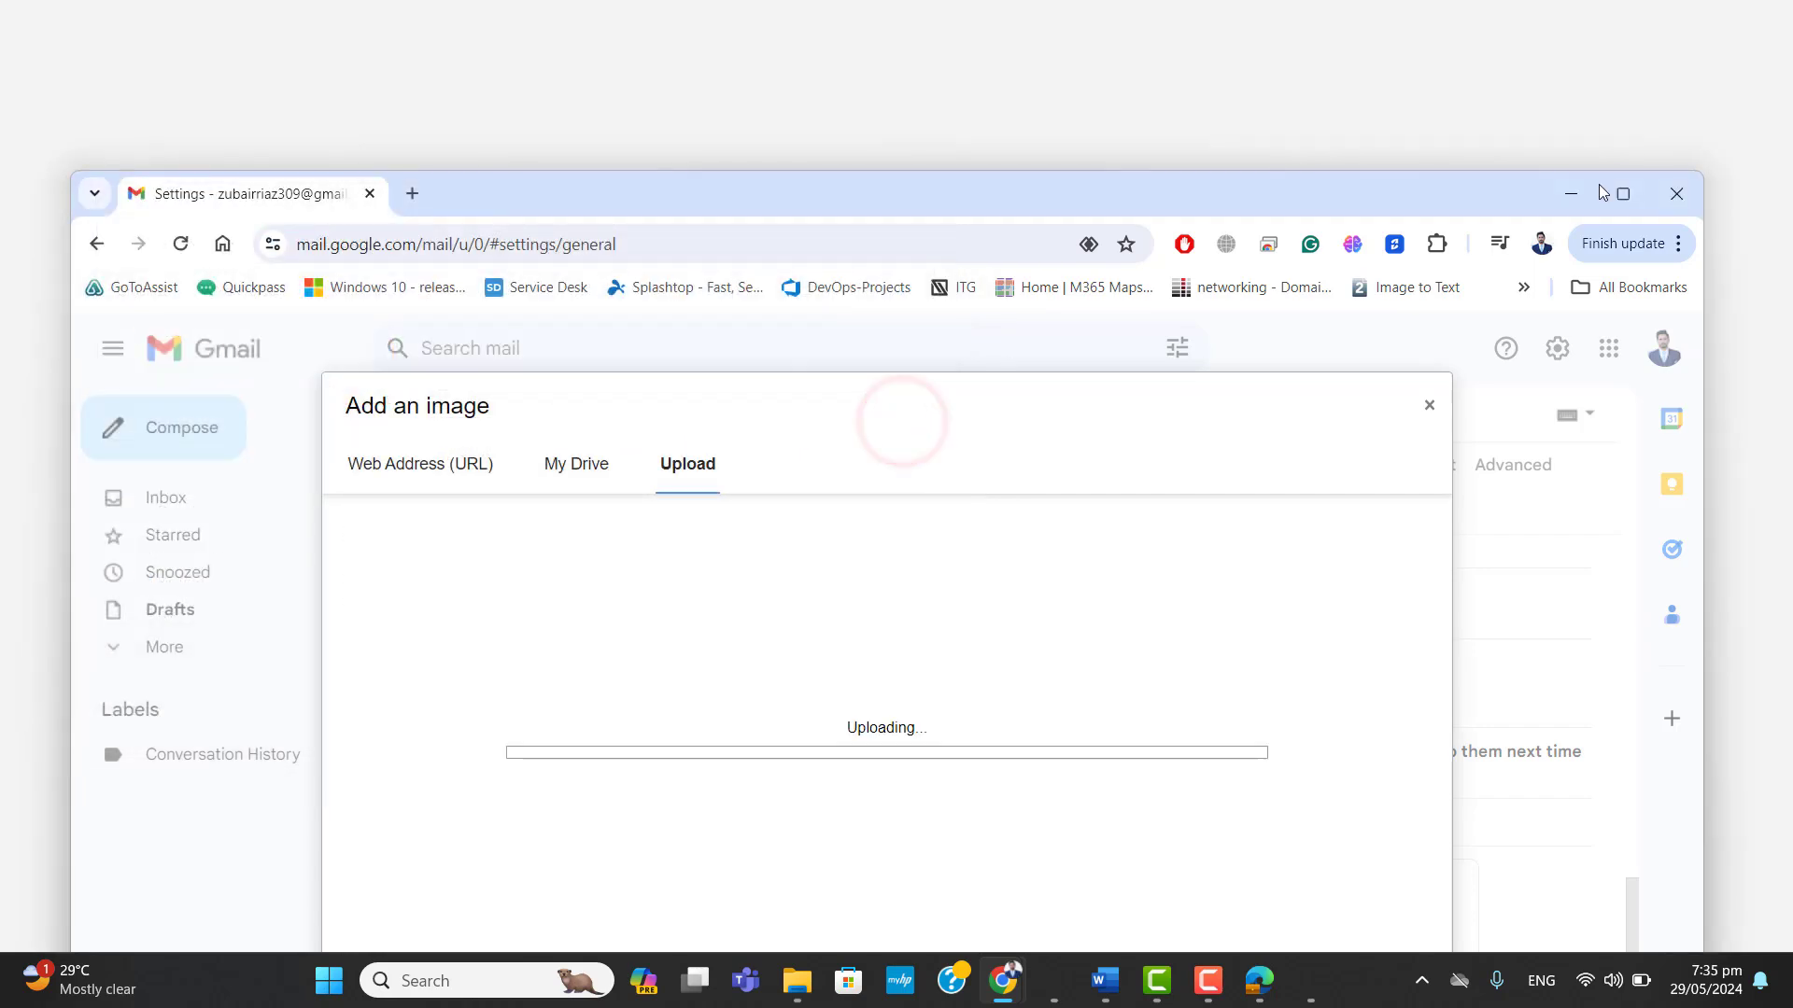
pyautogui.click(1623, 194)
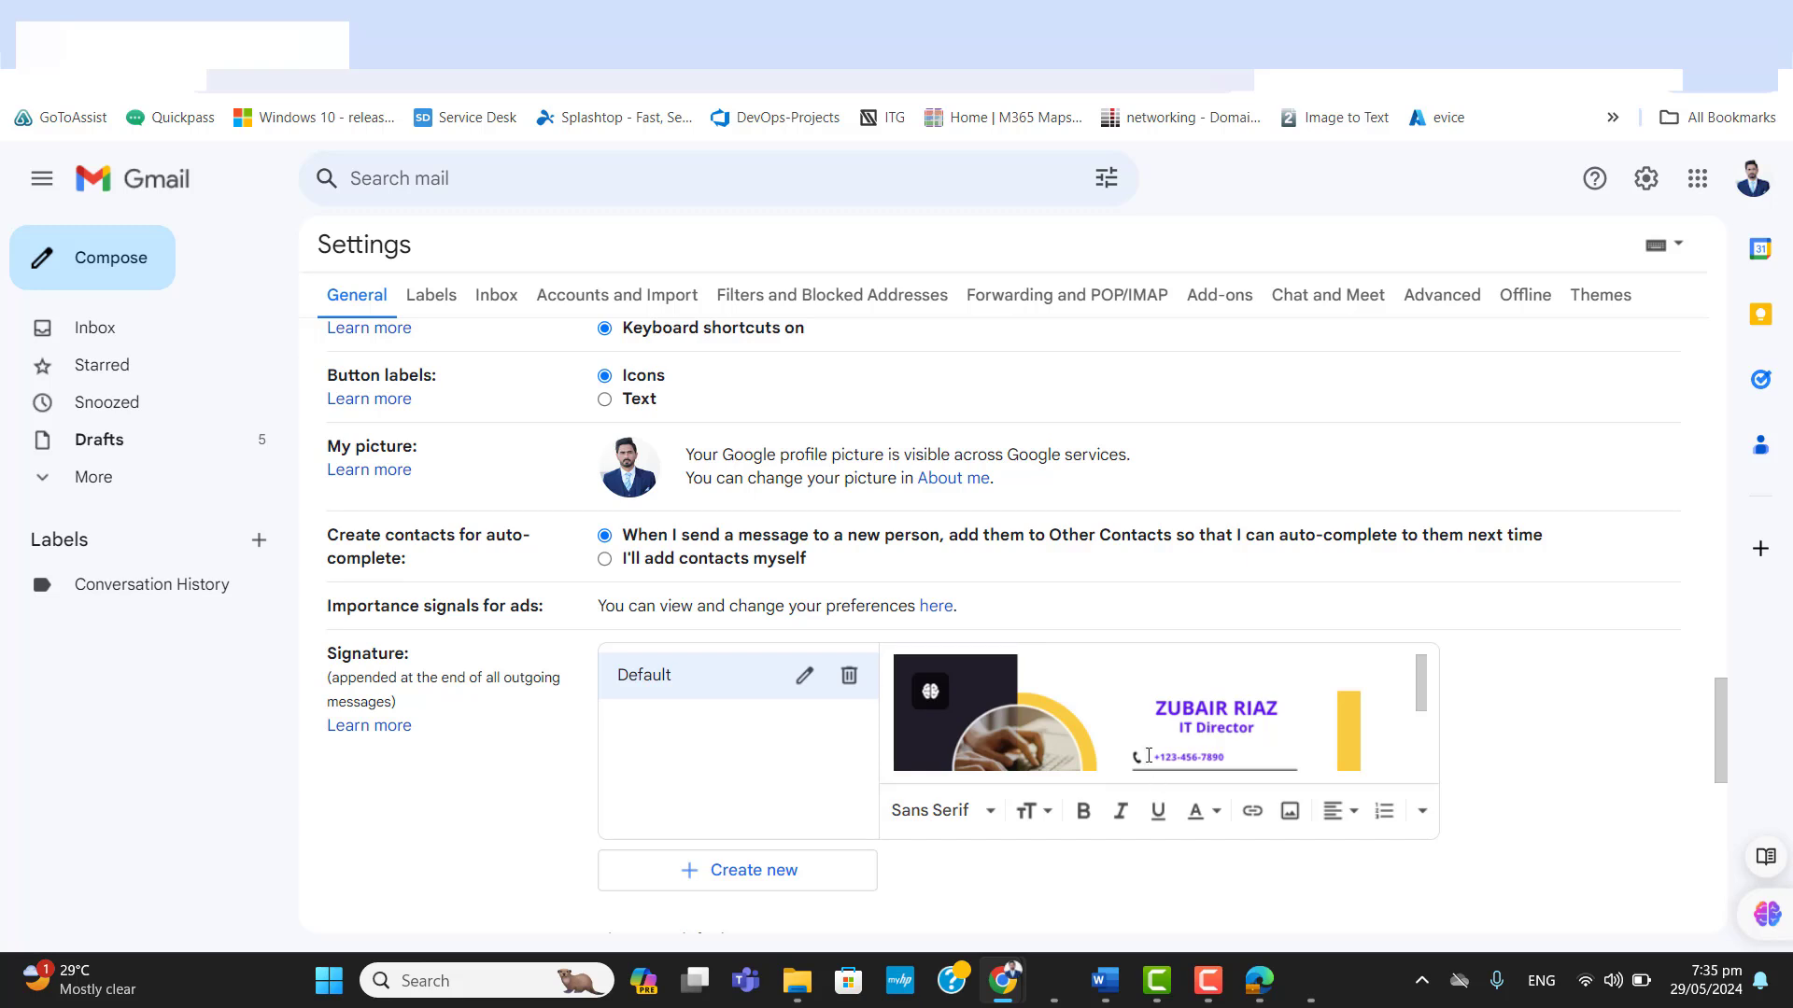
# Try the preset sizes on the inserted signature image and set it to Medium.
pyautogui.click(1150, 737)
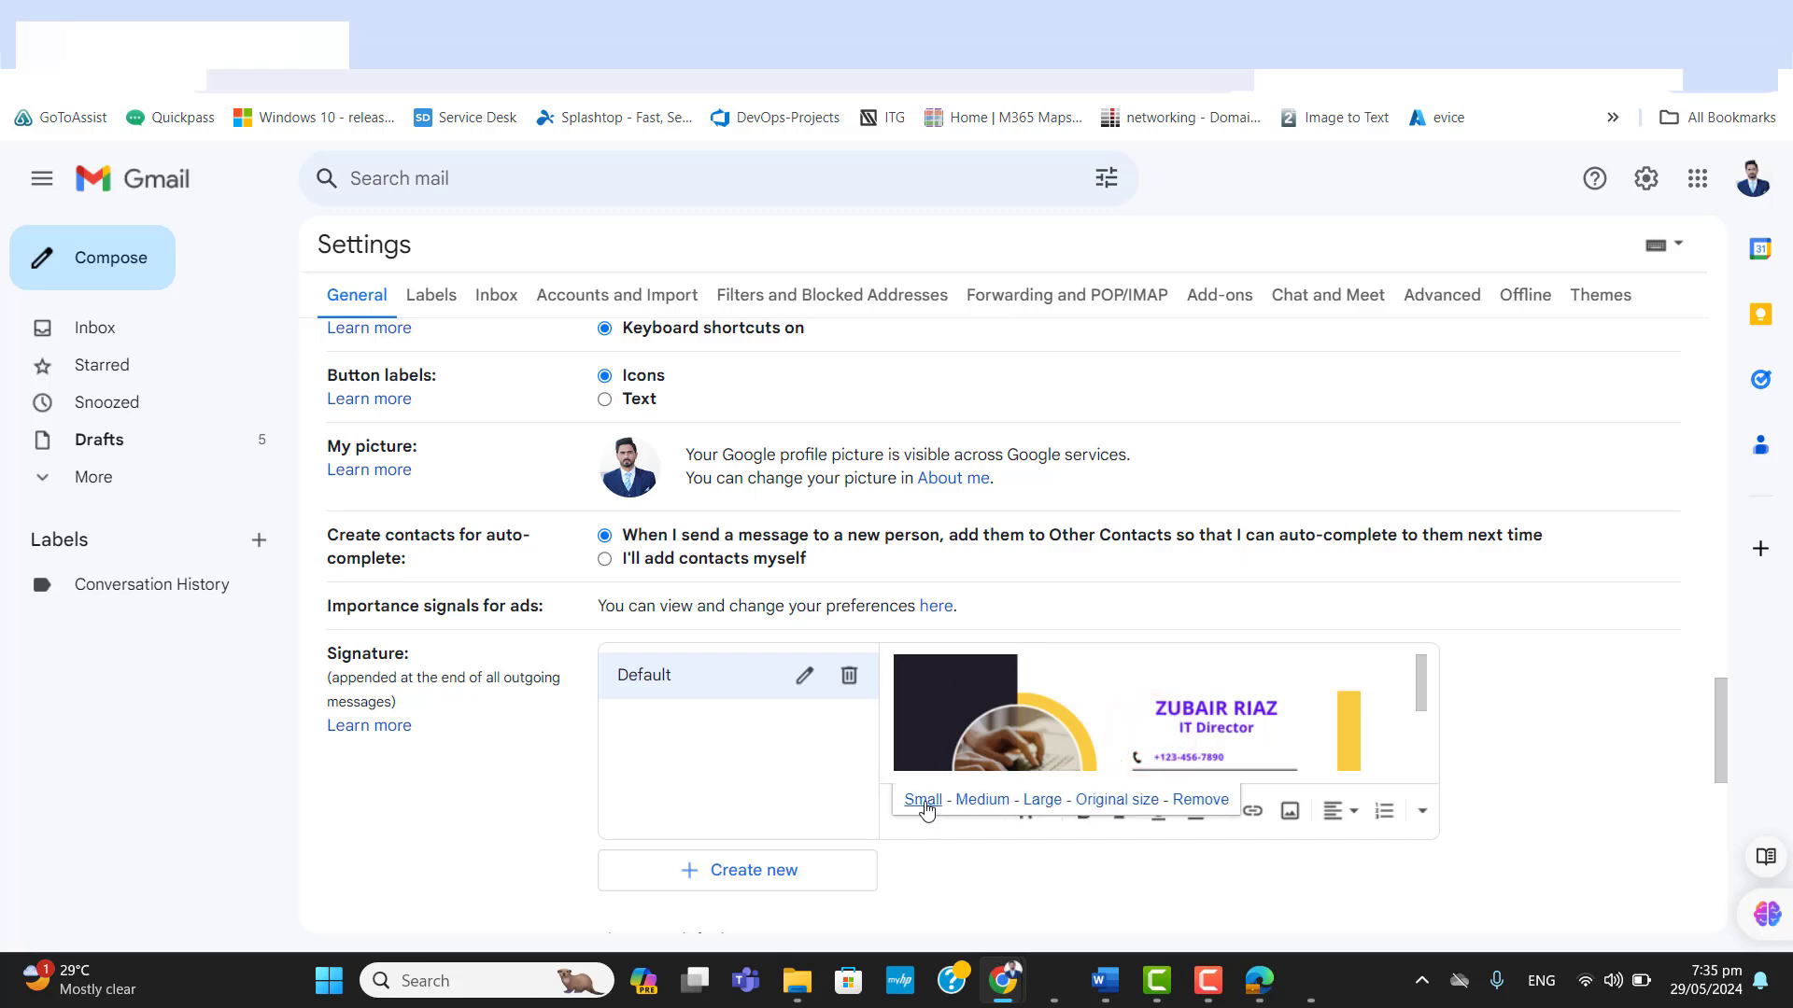
pyautogui.click(979, 800)
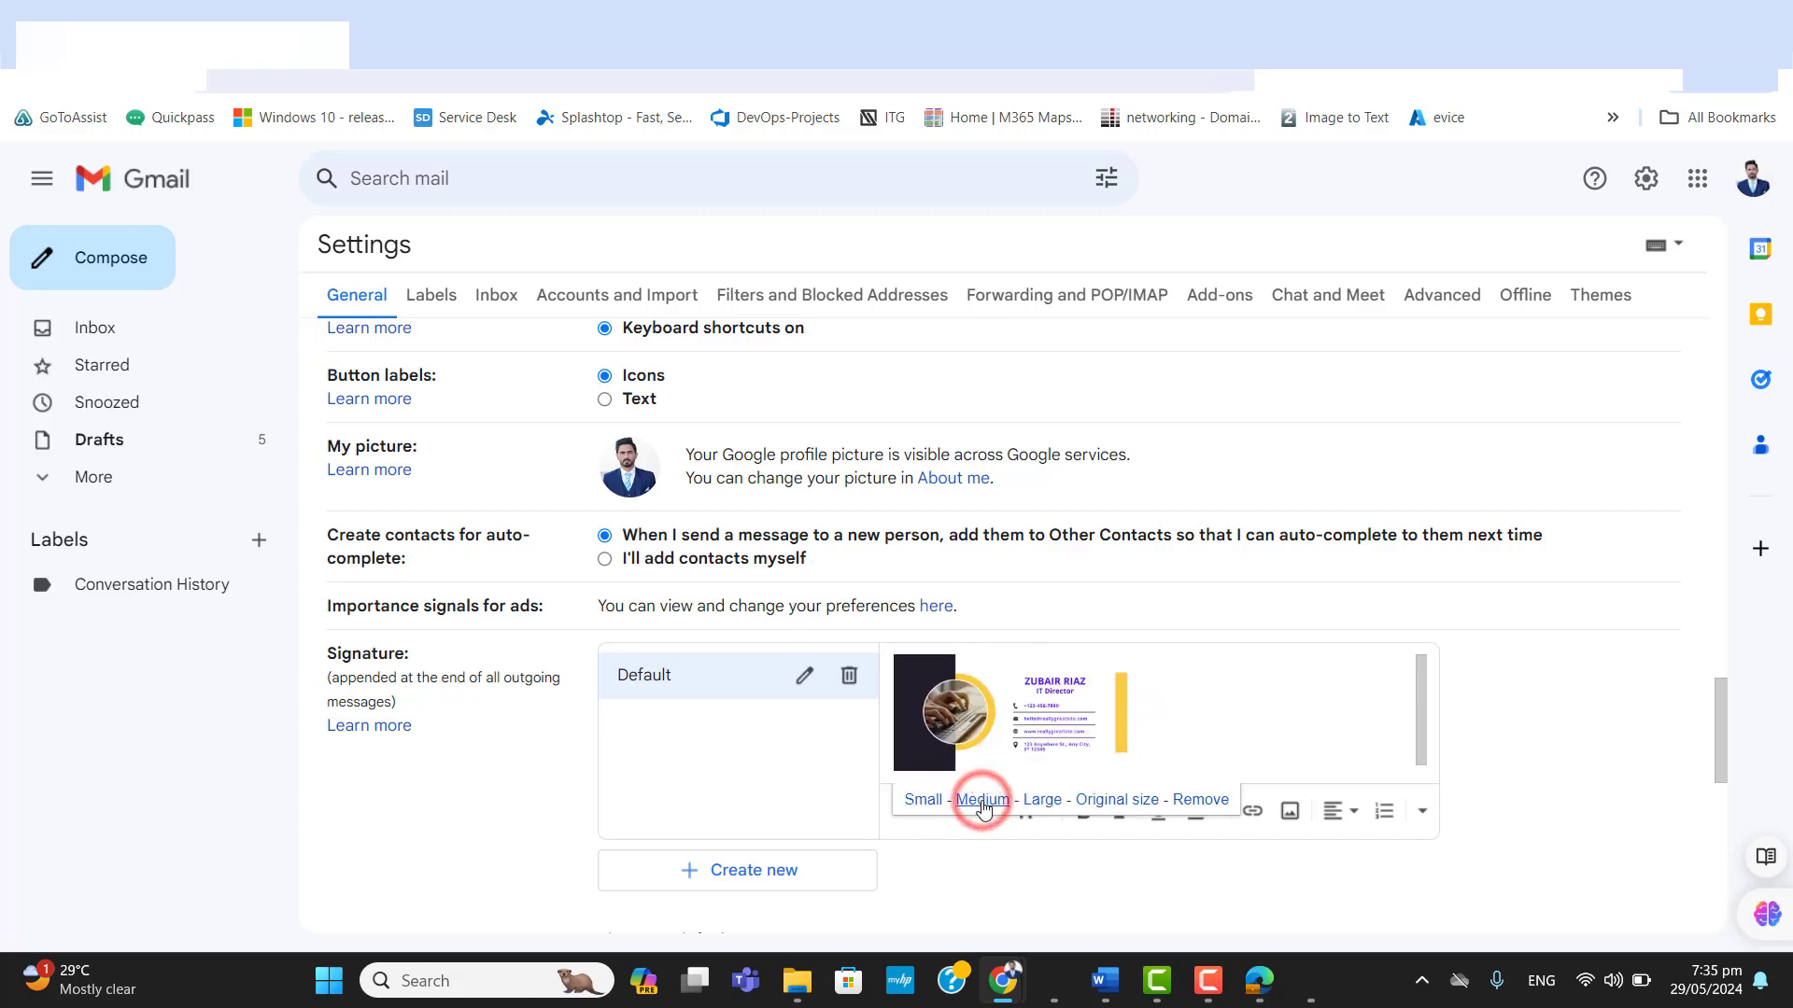
pyautogui.click(939, 805)
pyautogui.click(975, 803)
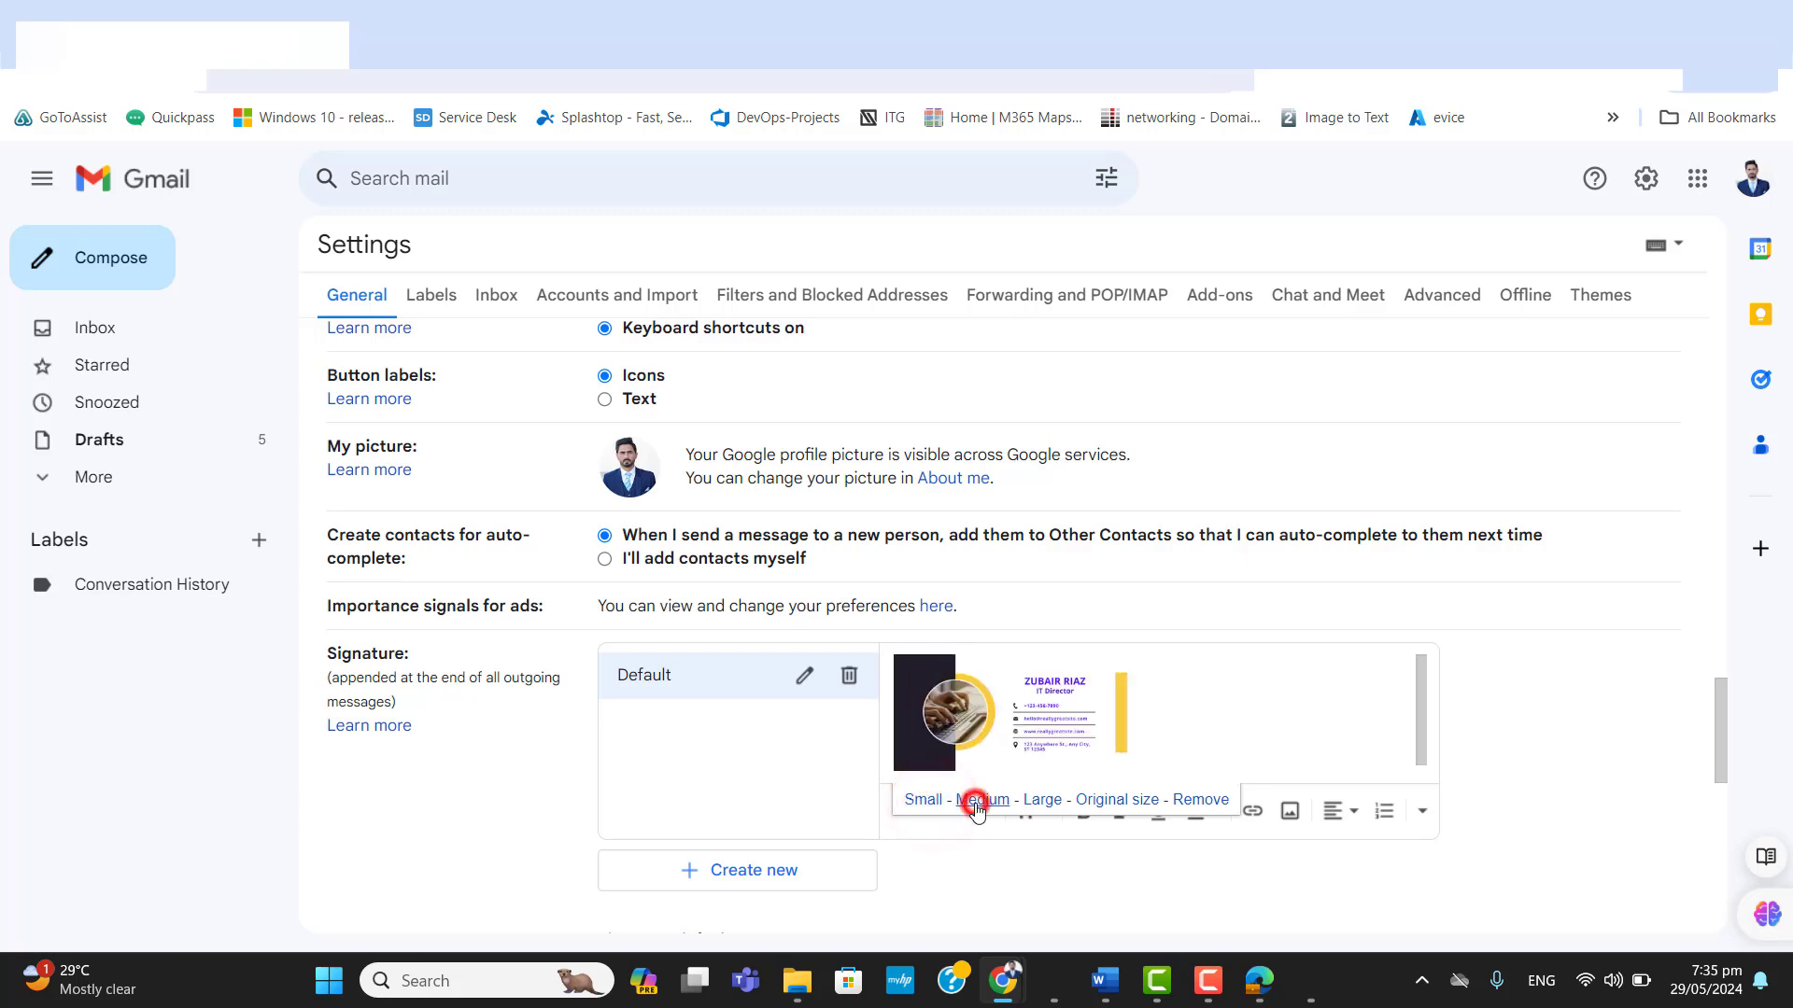
pyautogui.click(1042, 800)
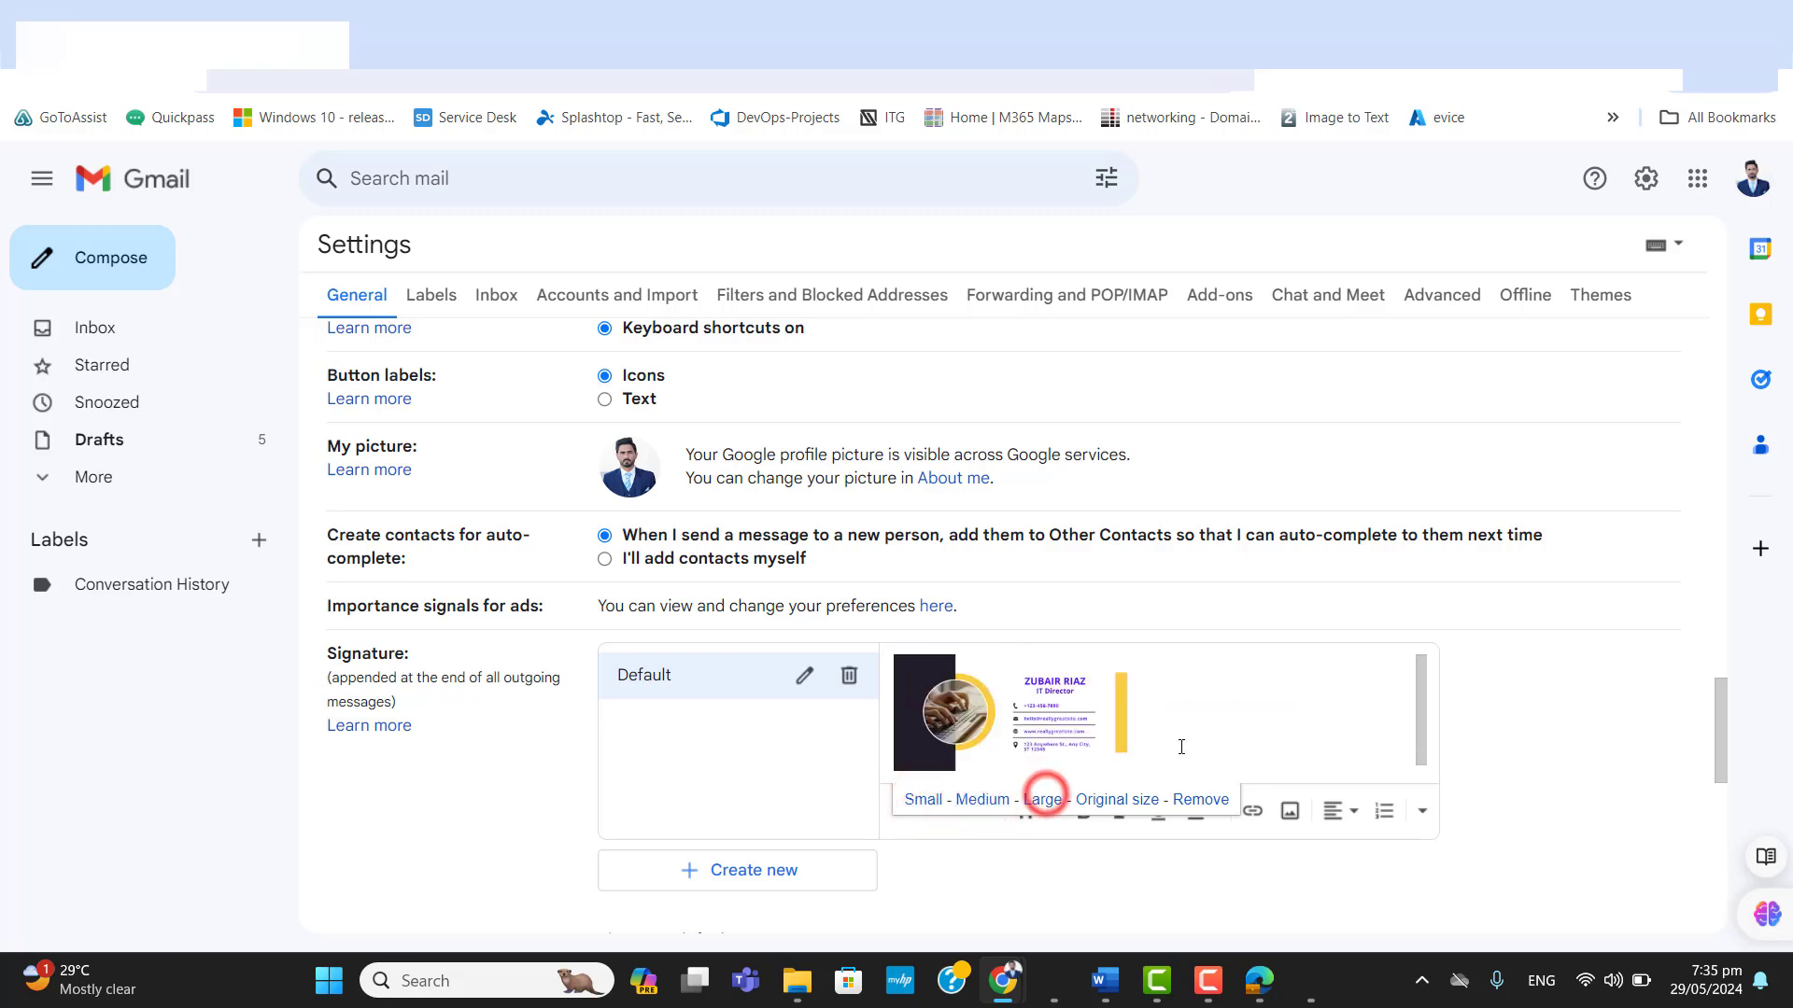
pyautogui.click(1181, 747)
pyautogui.click(1076, 745)
pyautogui.click(1311, 744)
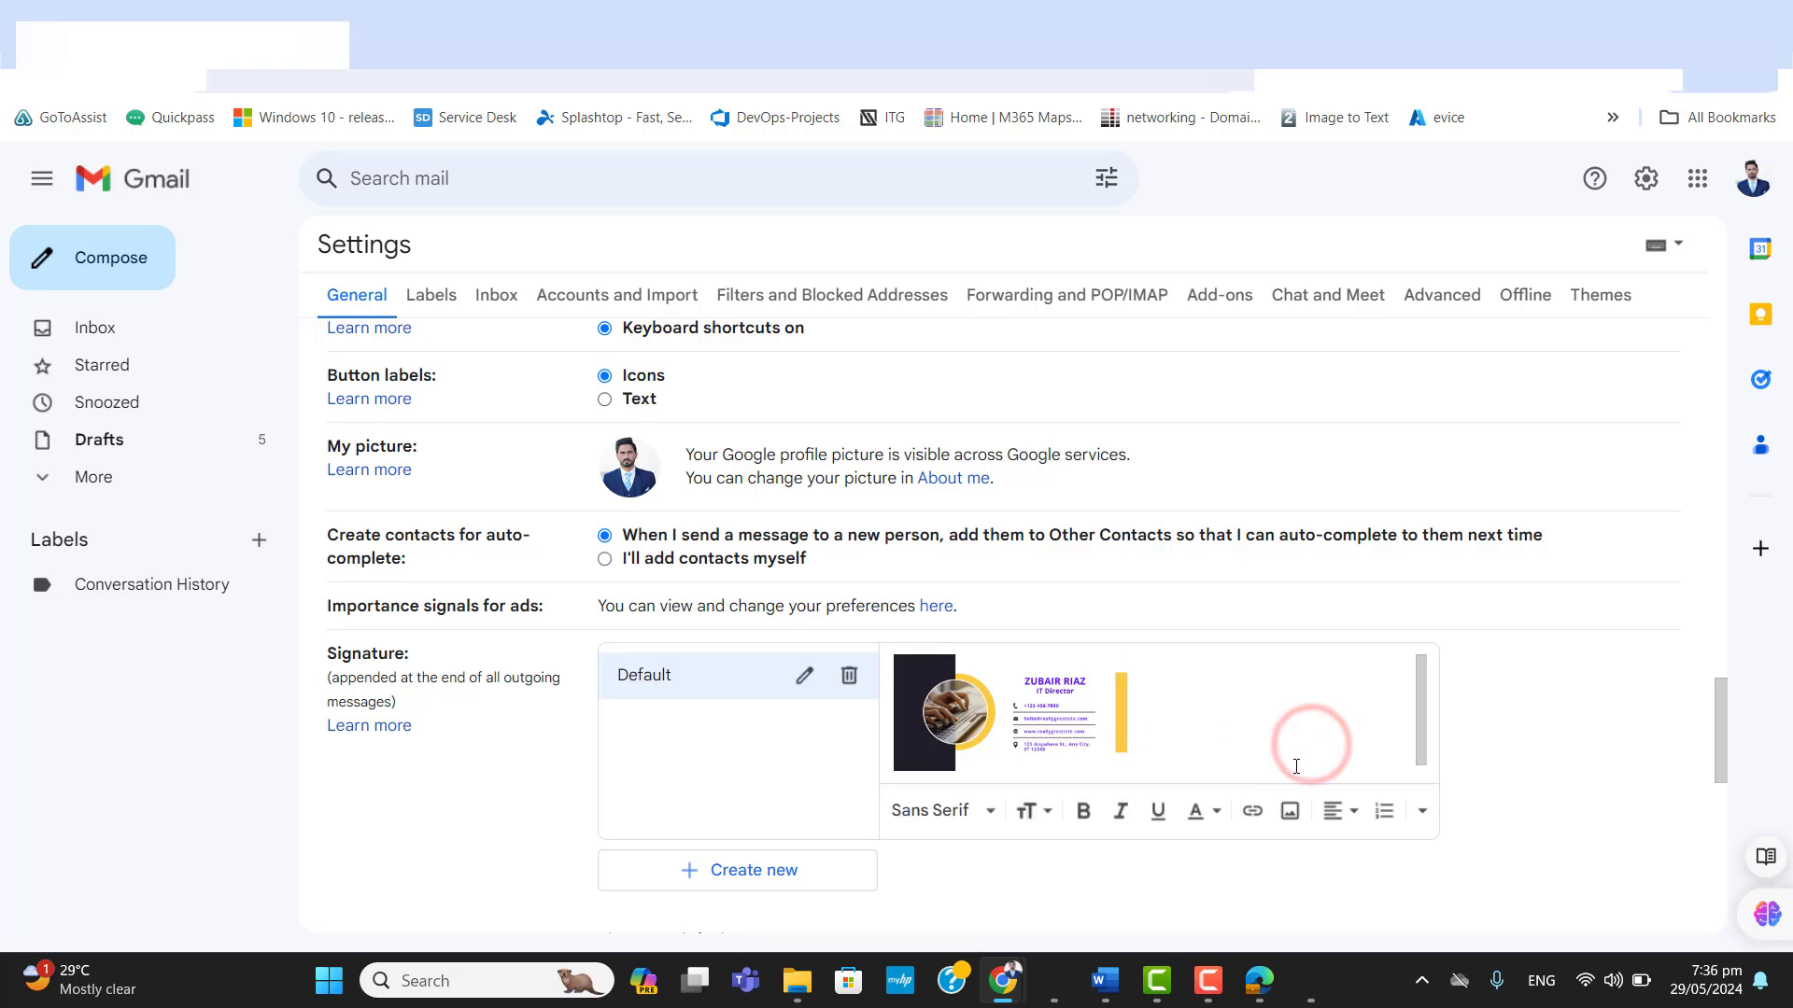
pyautogui.click(1065, 734)
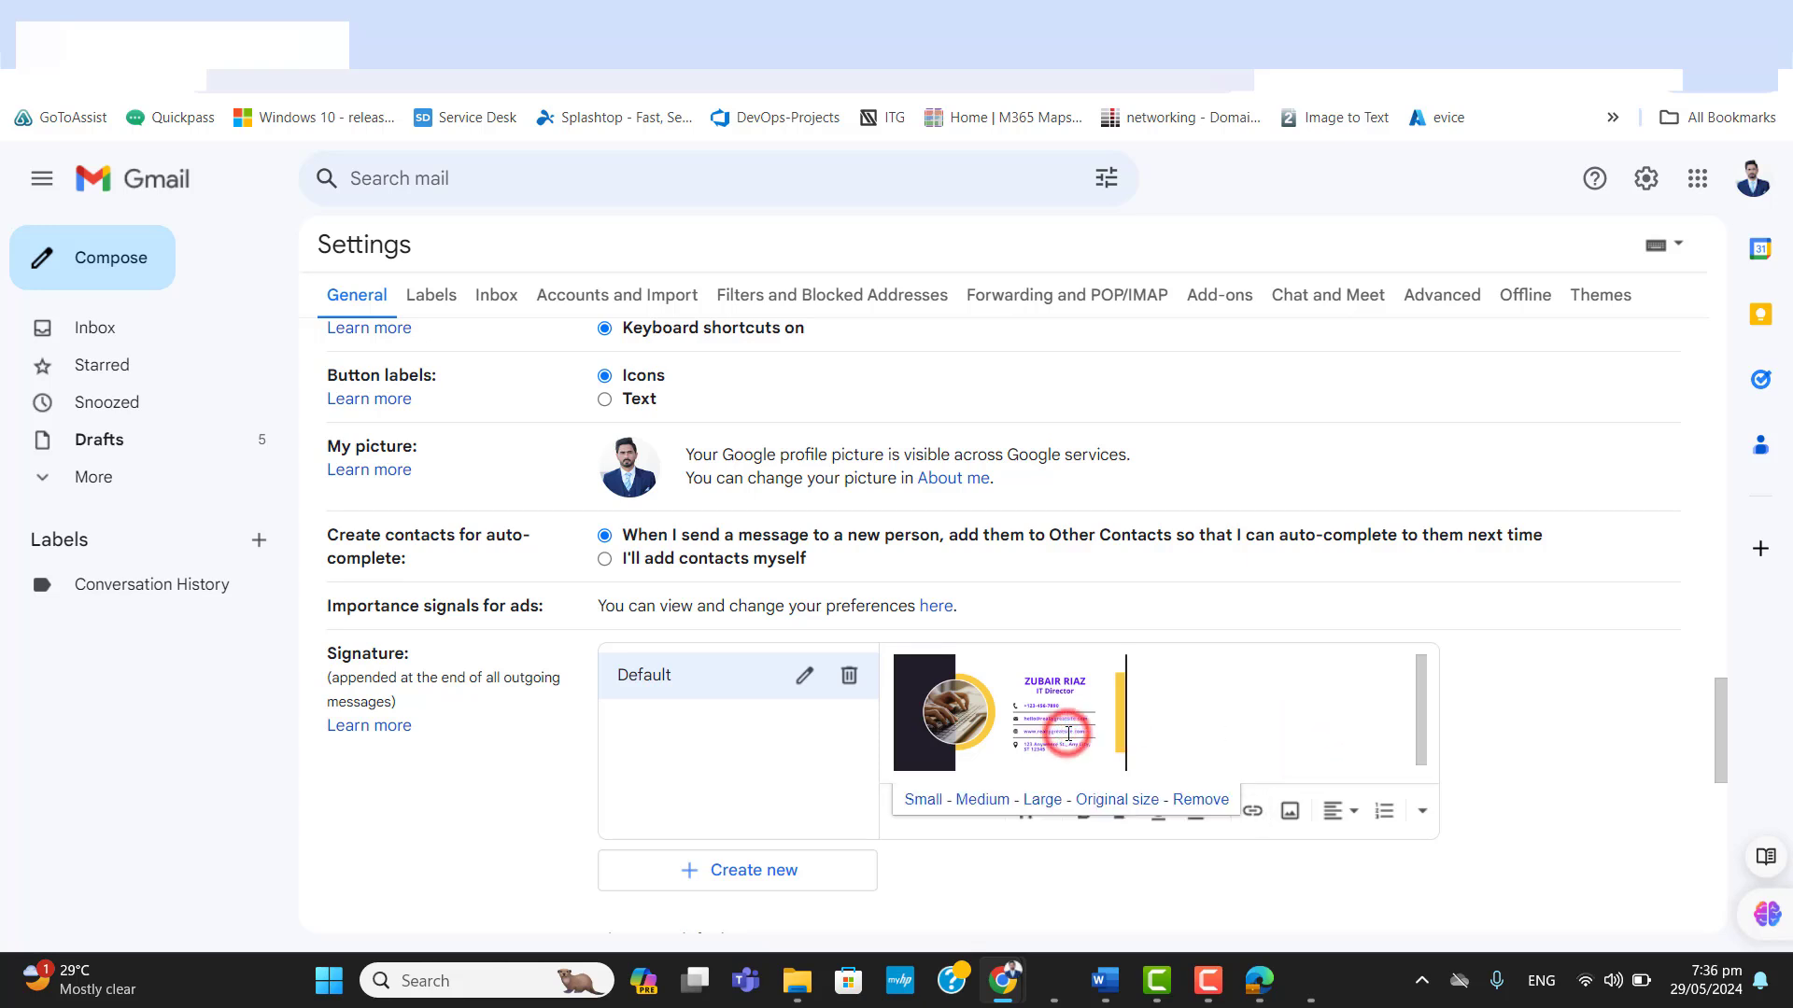
# Insert a link beside the Default signature's image with display text abc.com and web address abc.com, and save the settings.
pyautogui.click(982, 725)
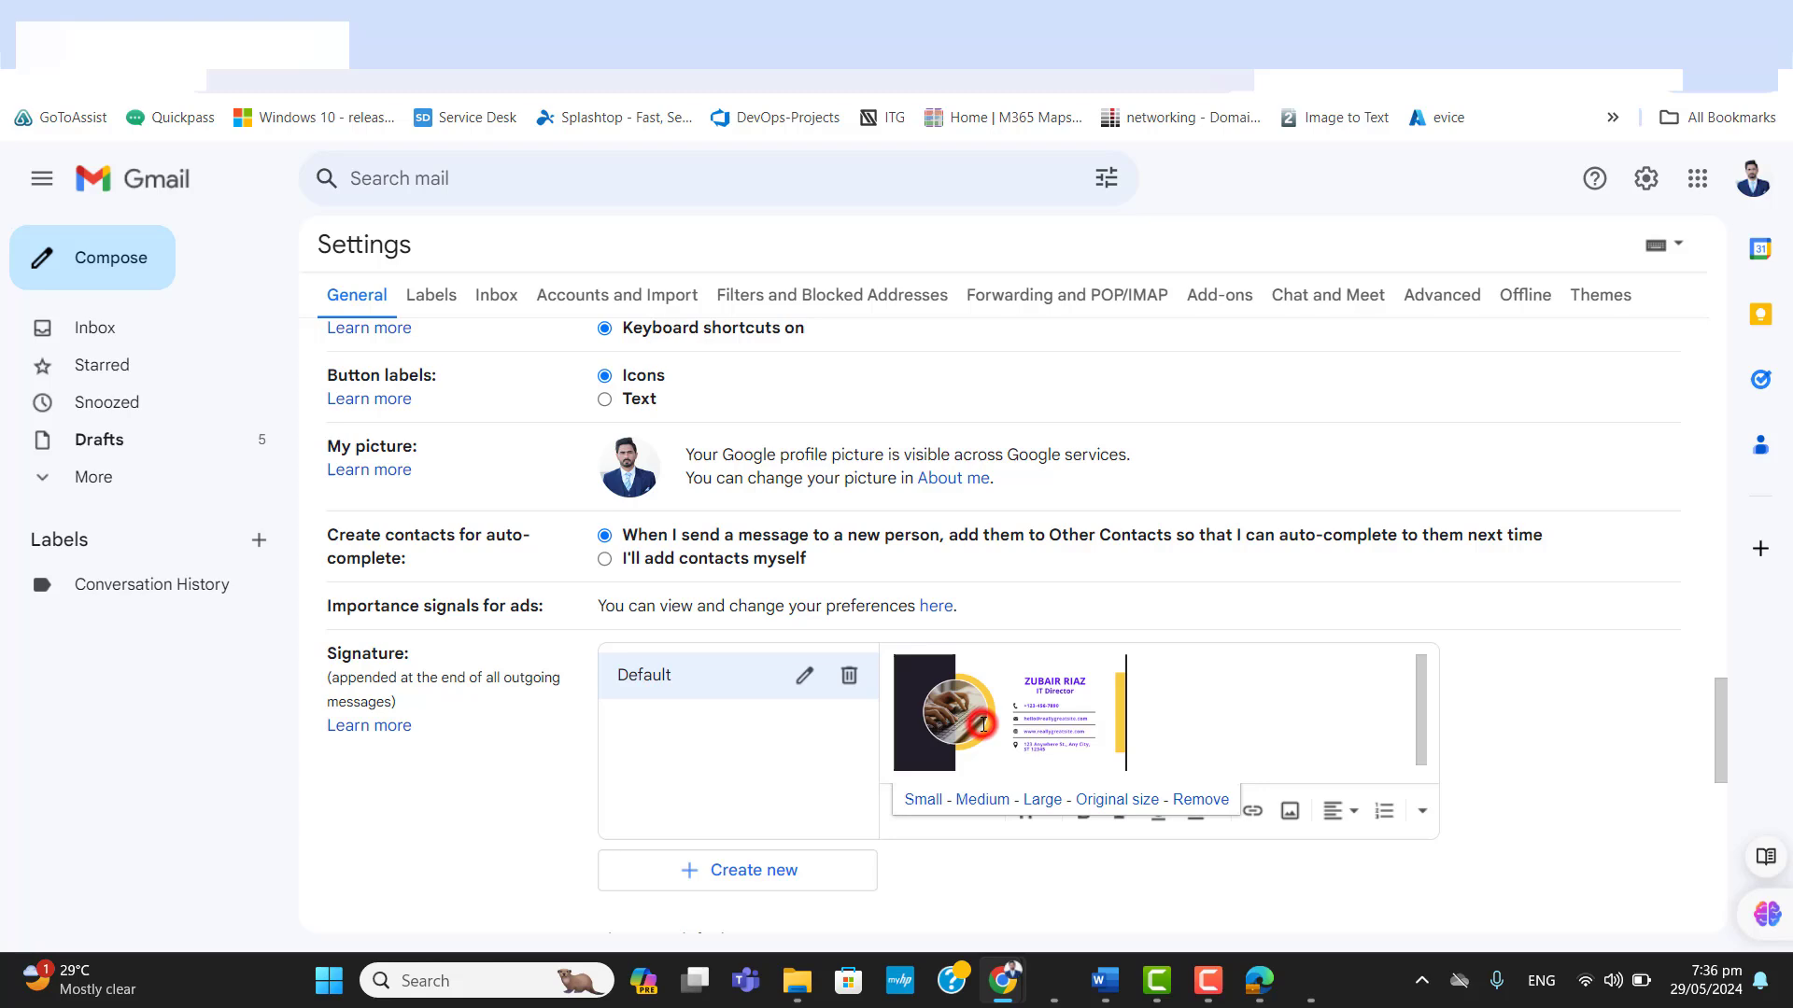
pyautogui.click(1254, 816)
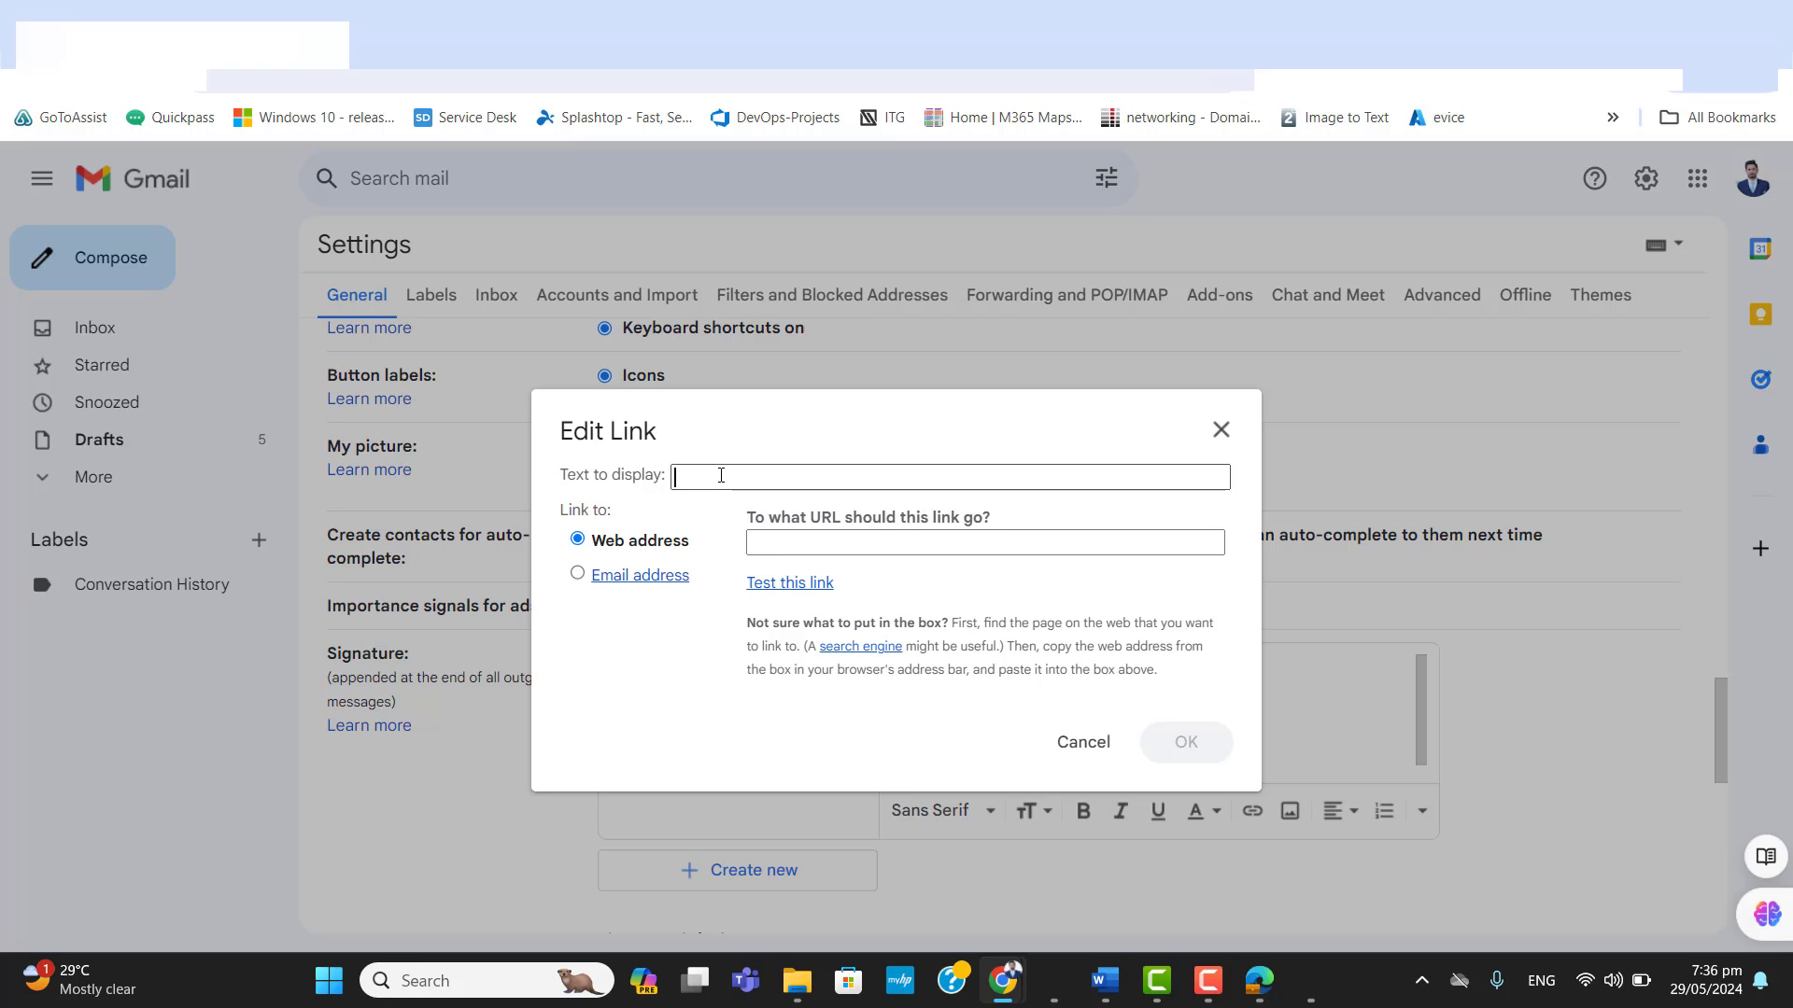
pyautogui.write('abc.com')
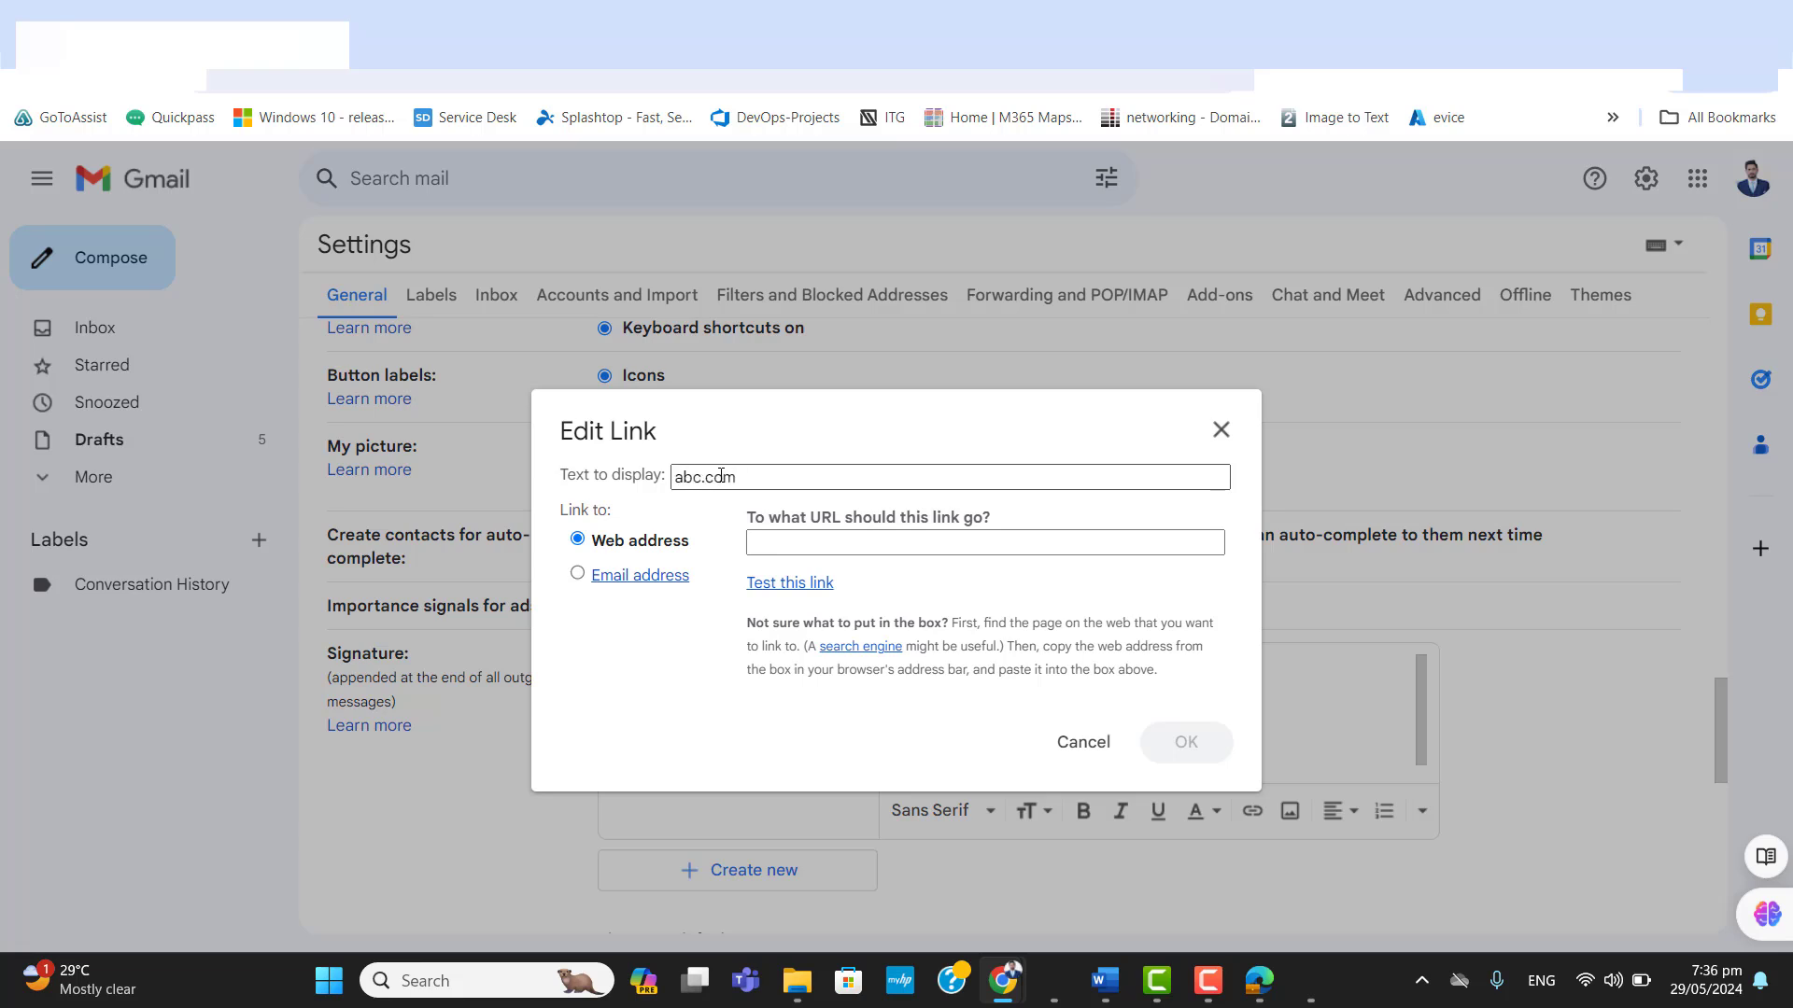
pyautogui.click(843, 550)
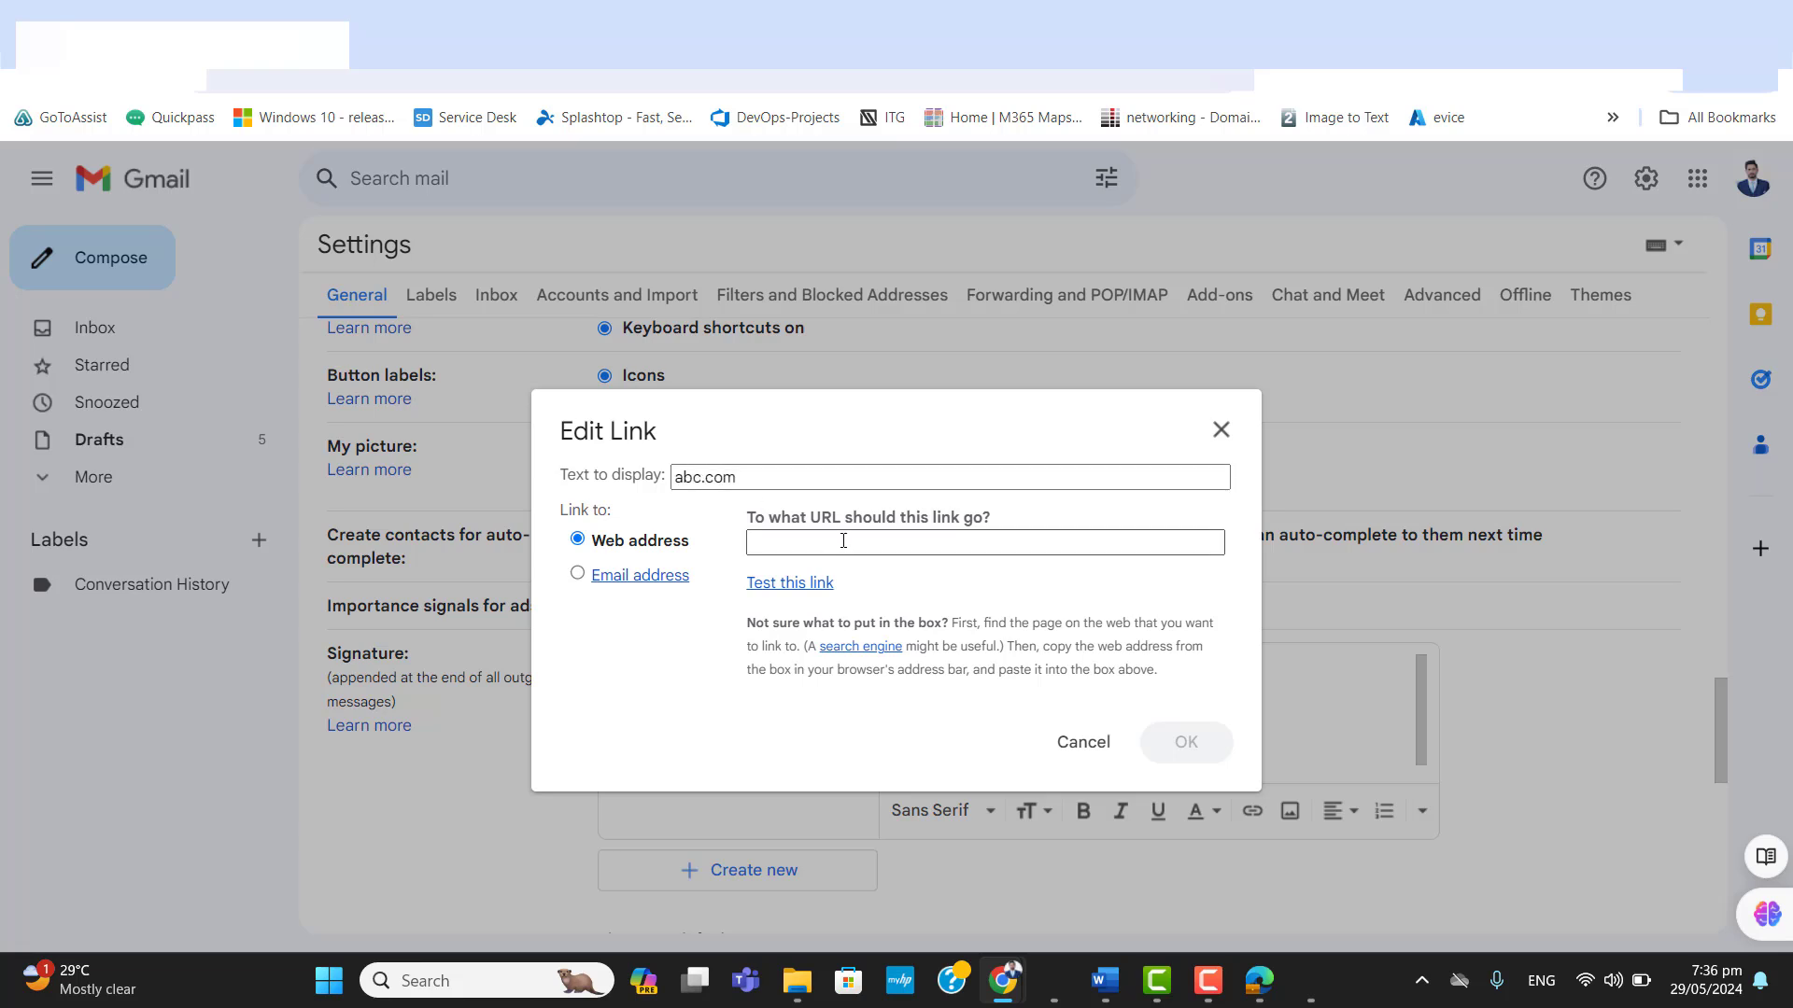
pyautogui.click(843, 541)
pyautogui.write('abc.com')
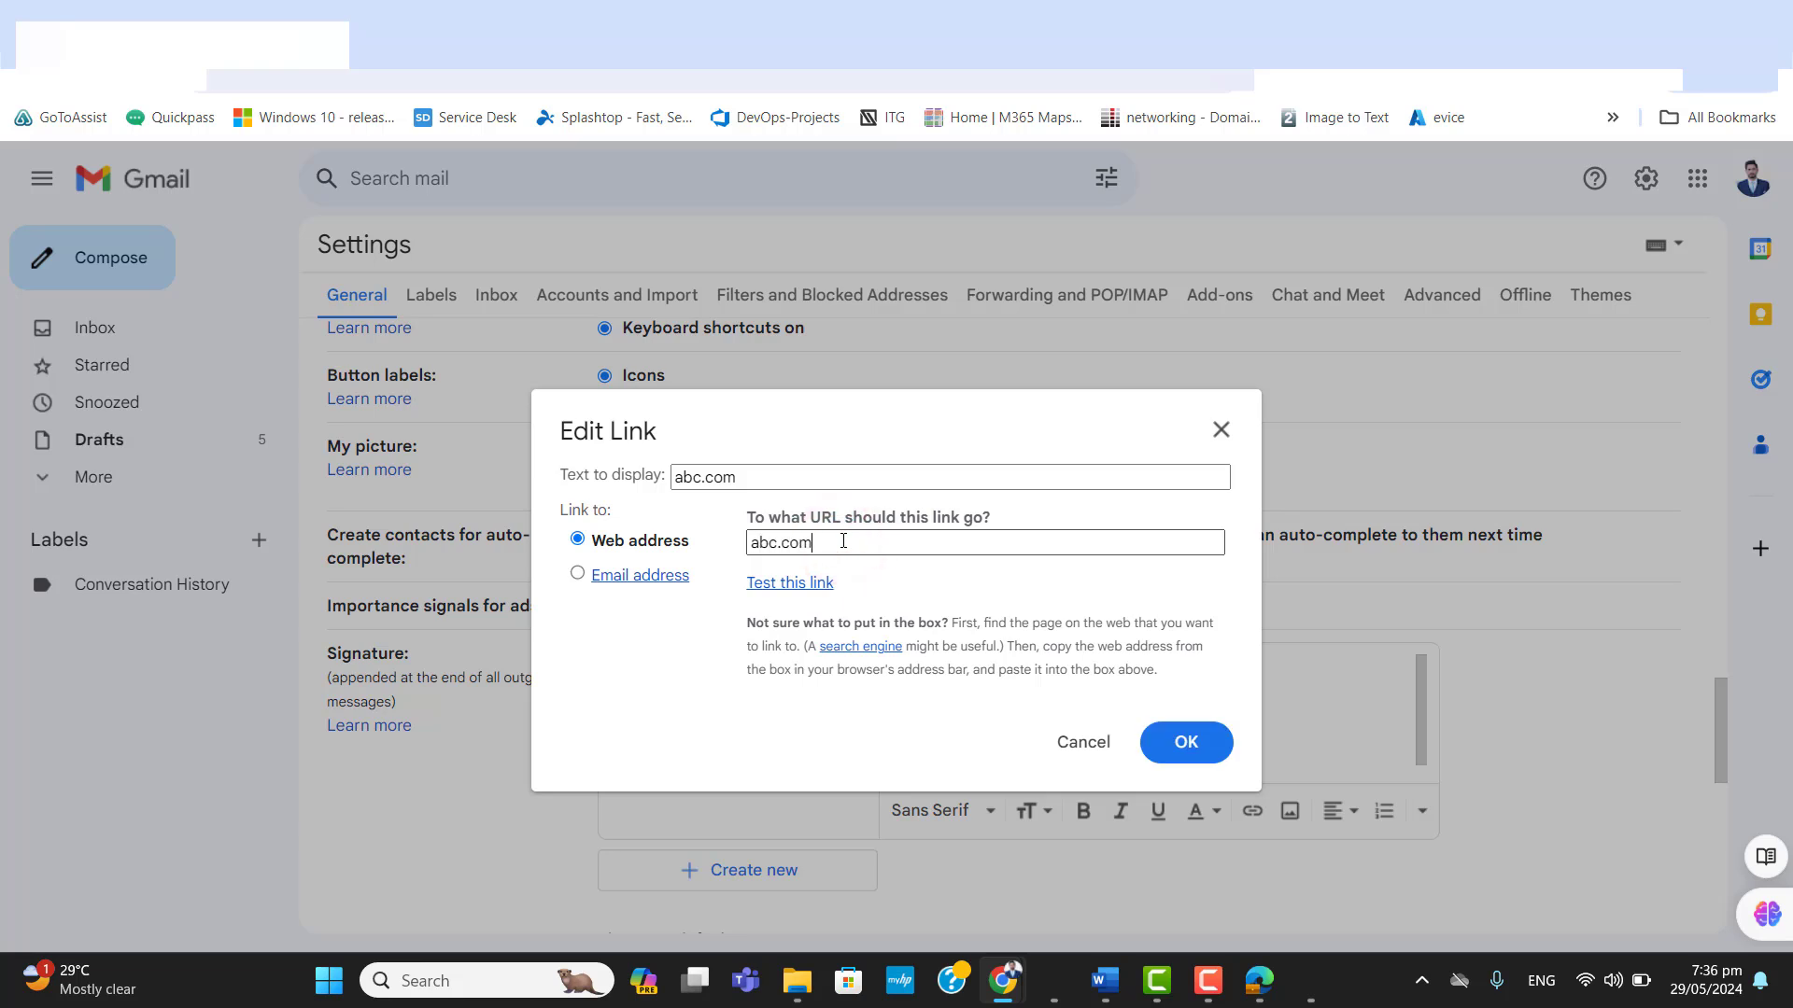
pyautogui.click(772, 589)
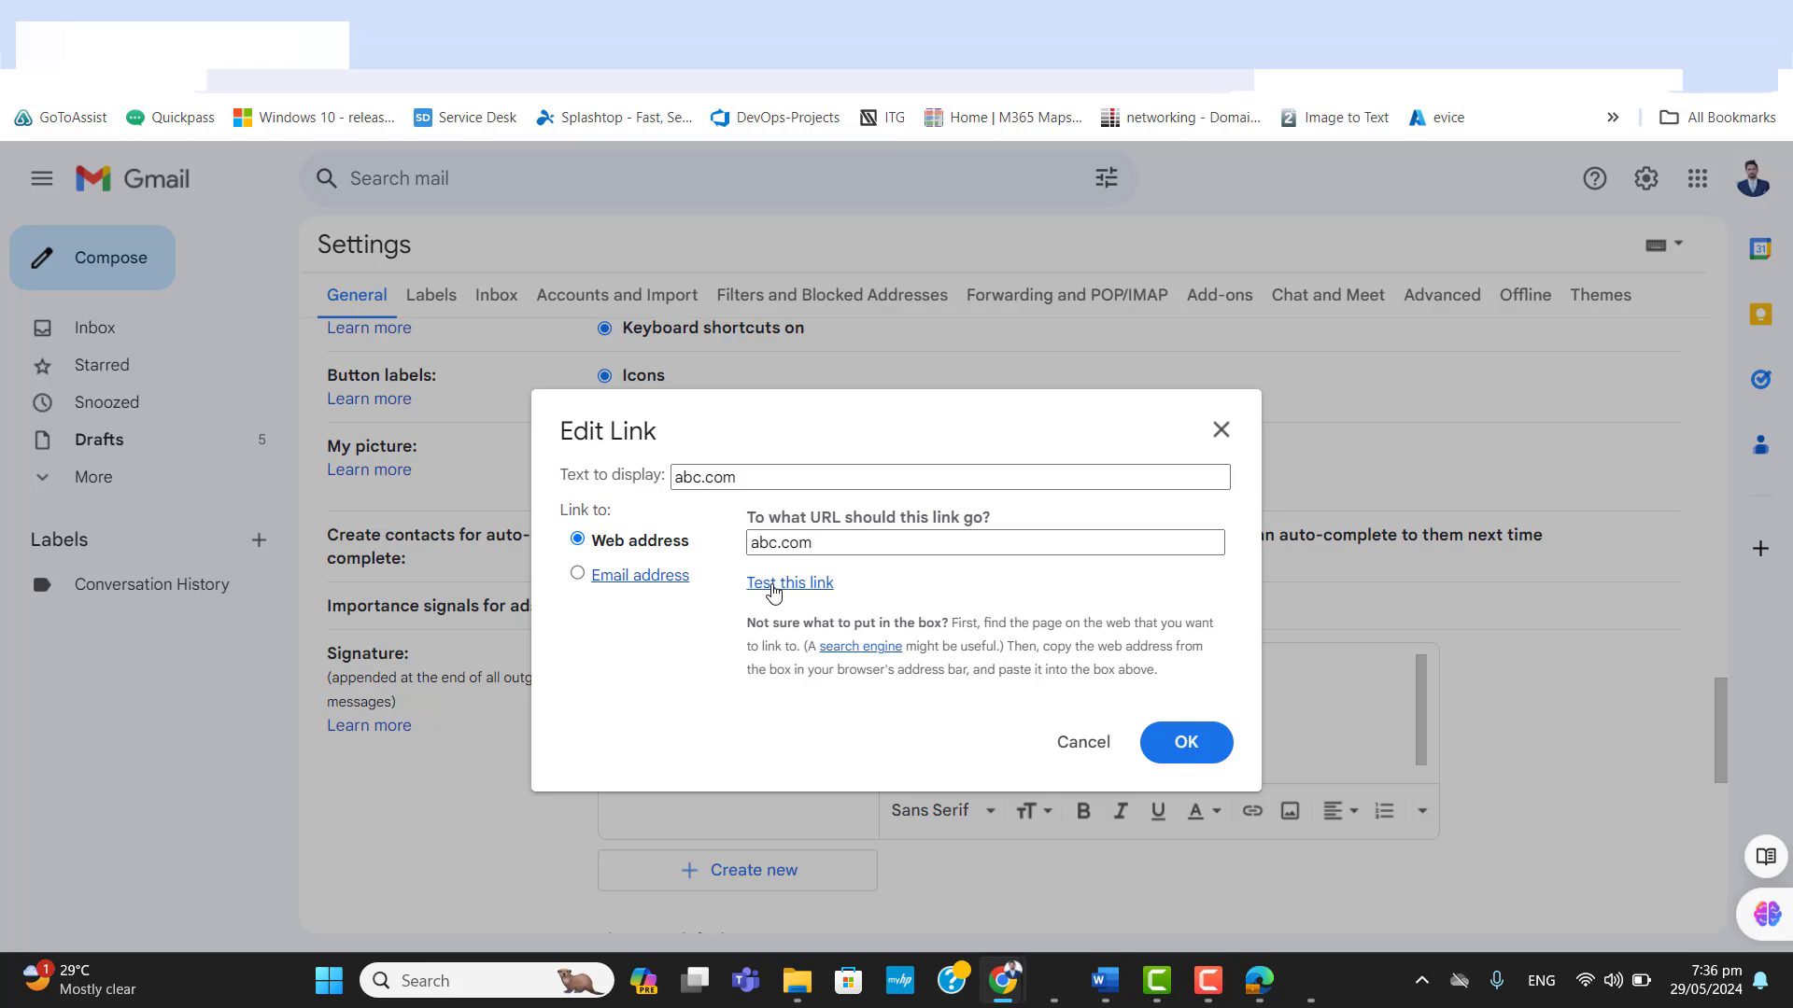
pyautogui.doubleClick(828, 543)
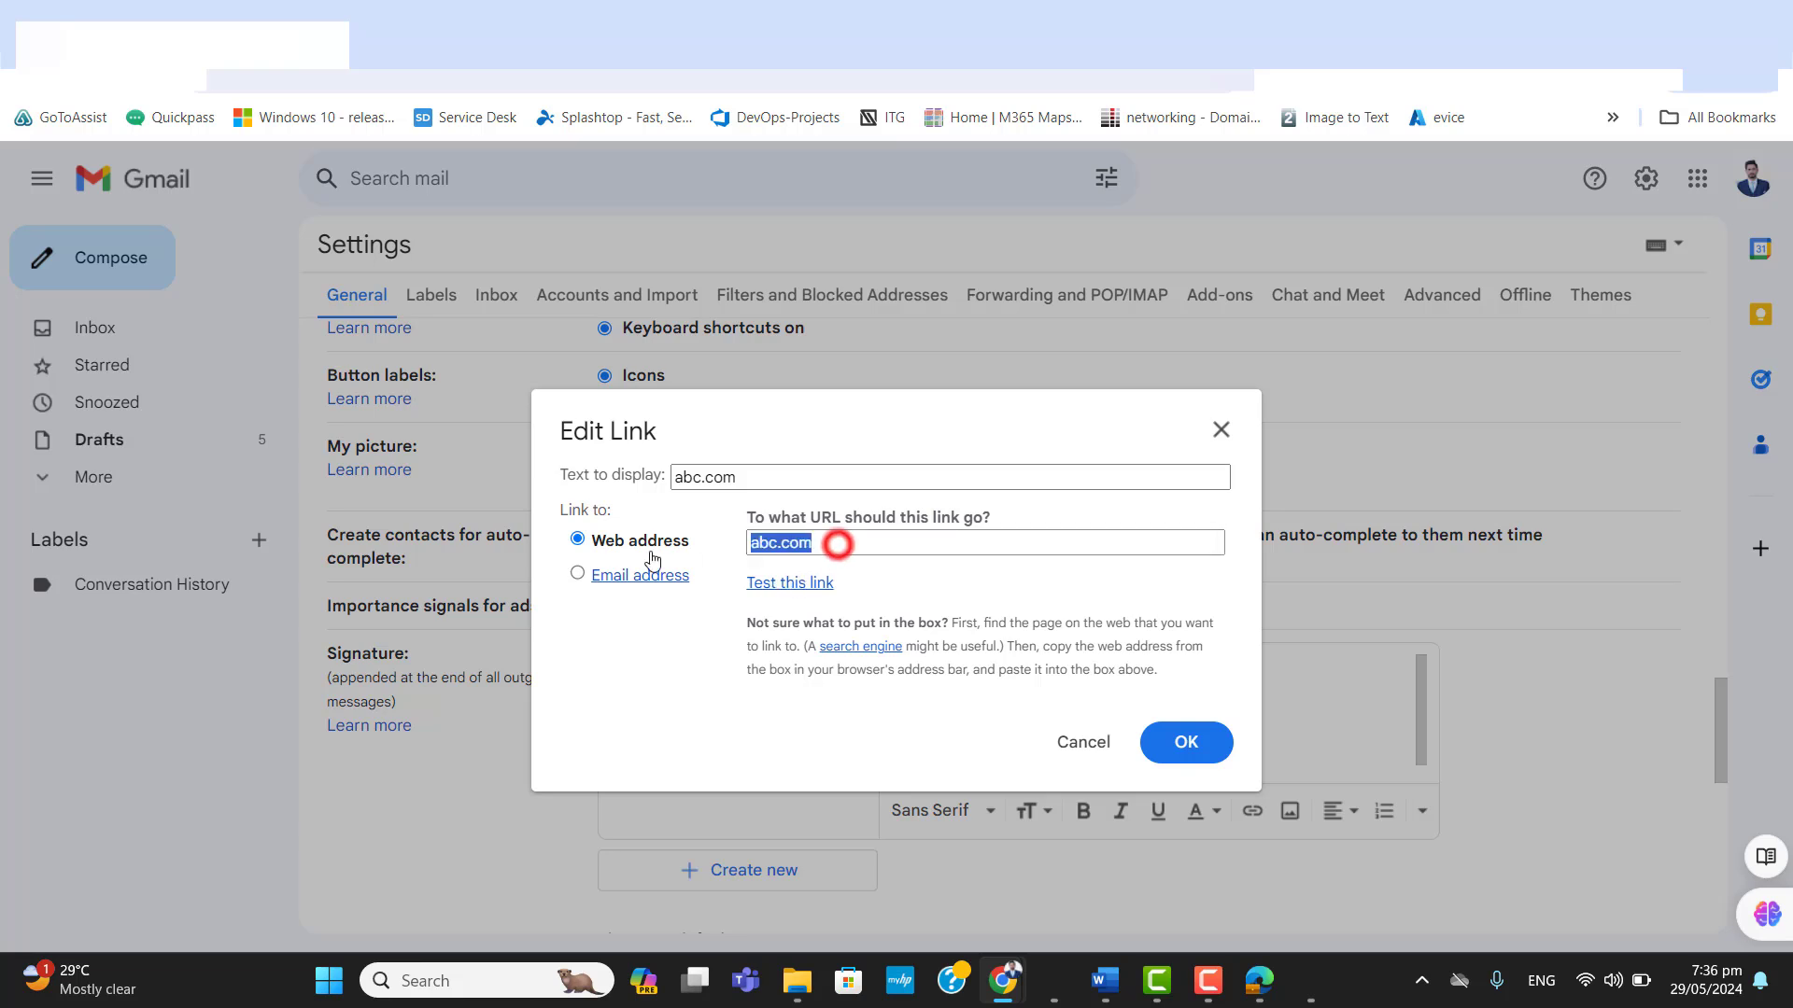
pyautogui.click(1120, 598)
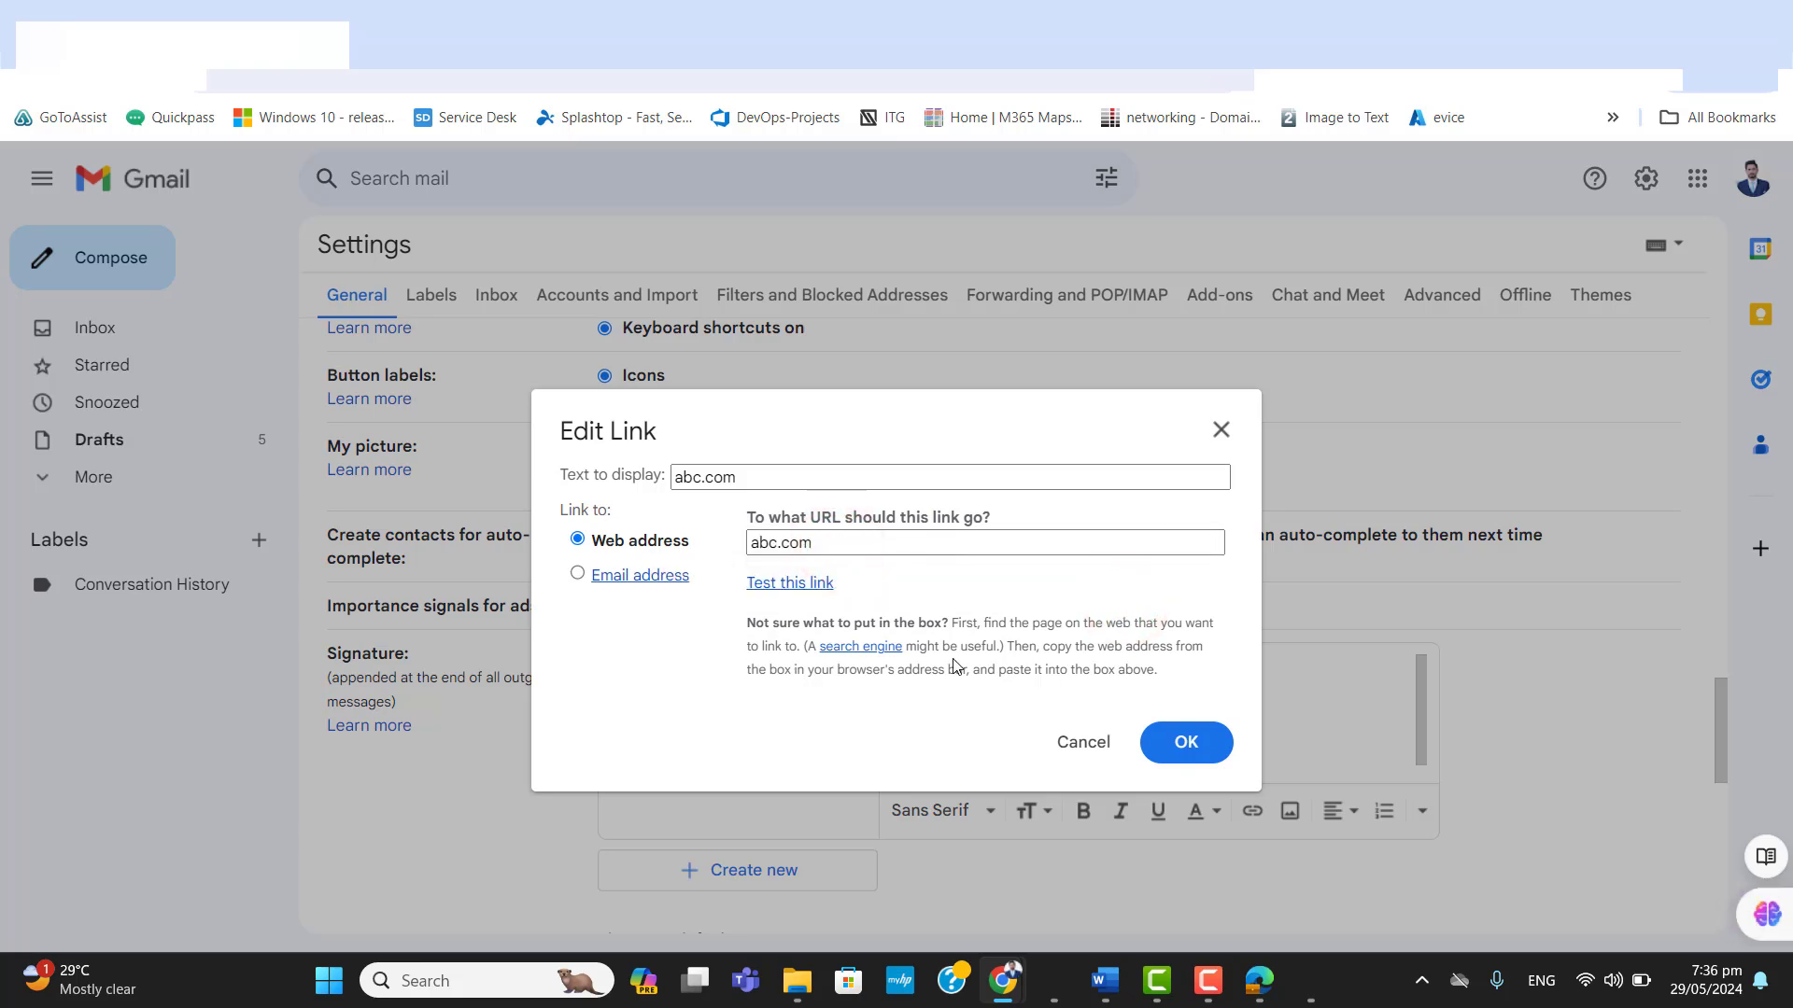
pyautogui.click(1165, 744)
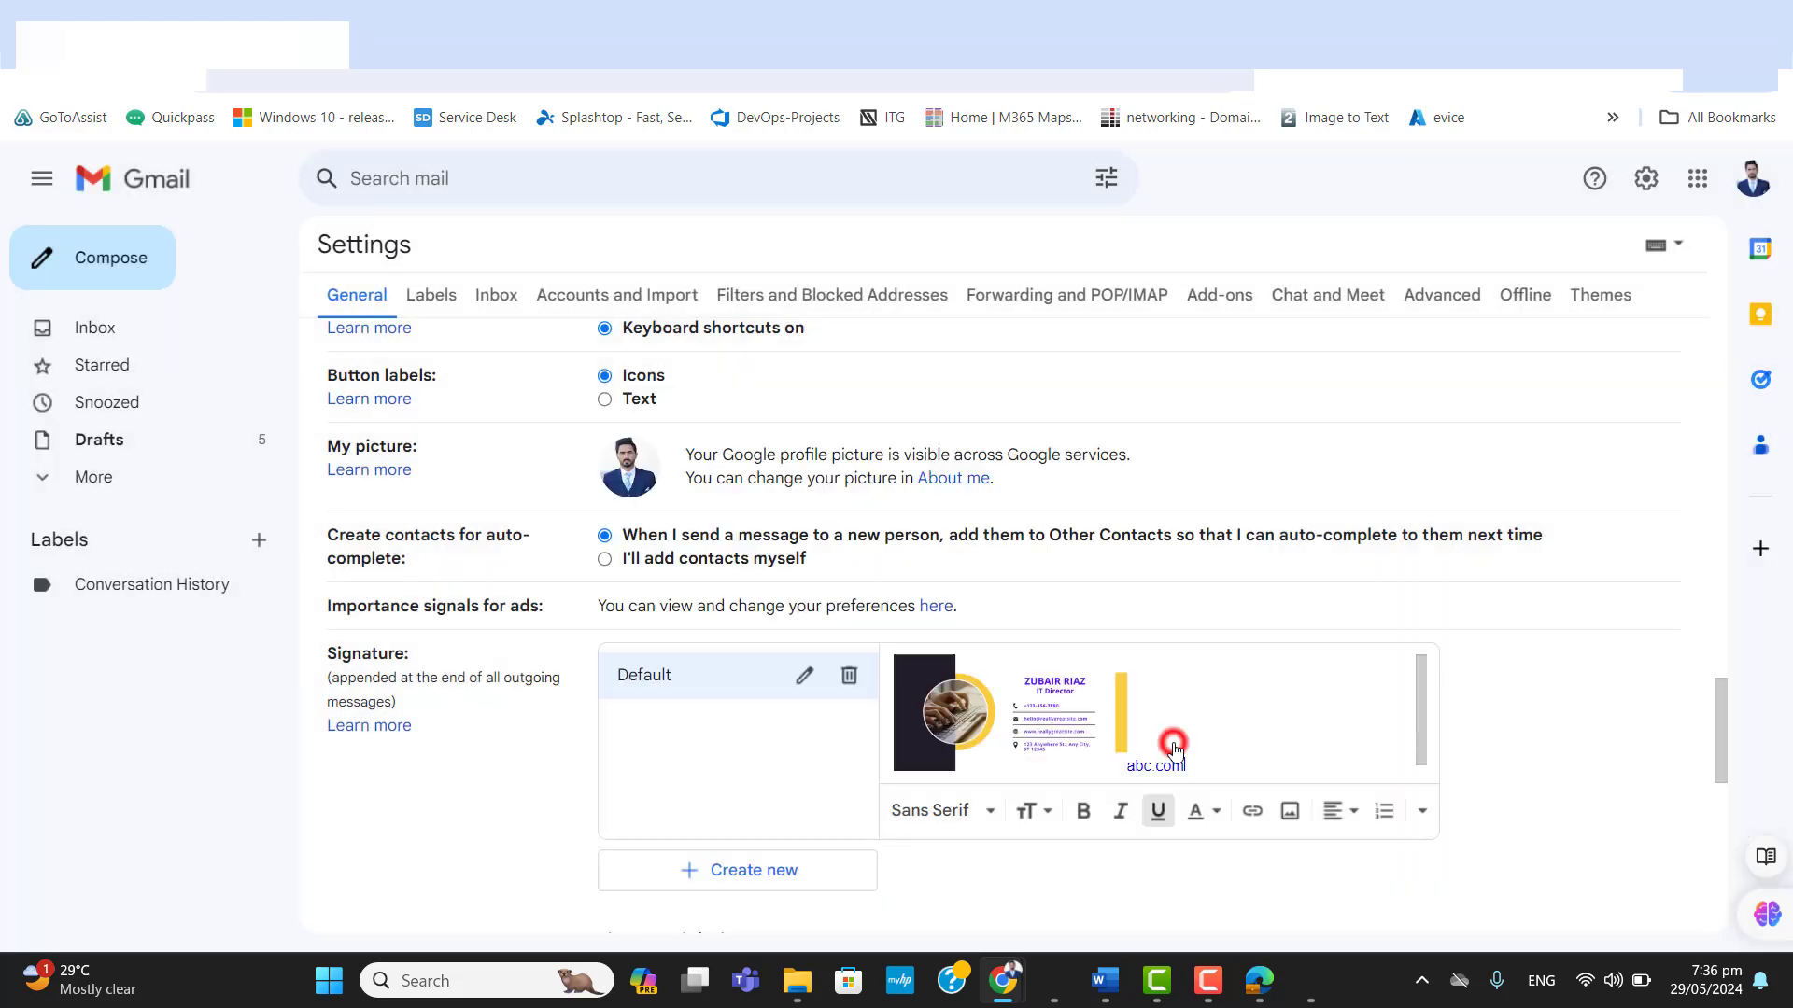
pyautogui.moveTo(1716, 731)
pyautogui.mouseDown()
pyautogui.moveTo(1705, 324)
pyautogui.moveTo(1710, 738)
pyautogui.moveTo(1681, 845)
pyautogui.moveTo(1441, 980)
pyautogui.mouseUp()
pyautogui.click(962, 809)
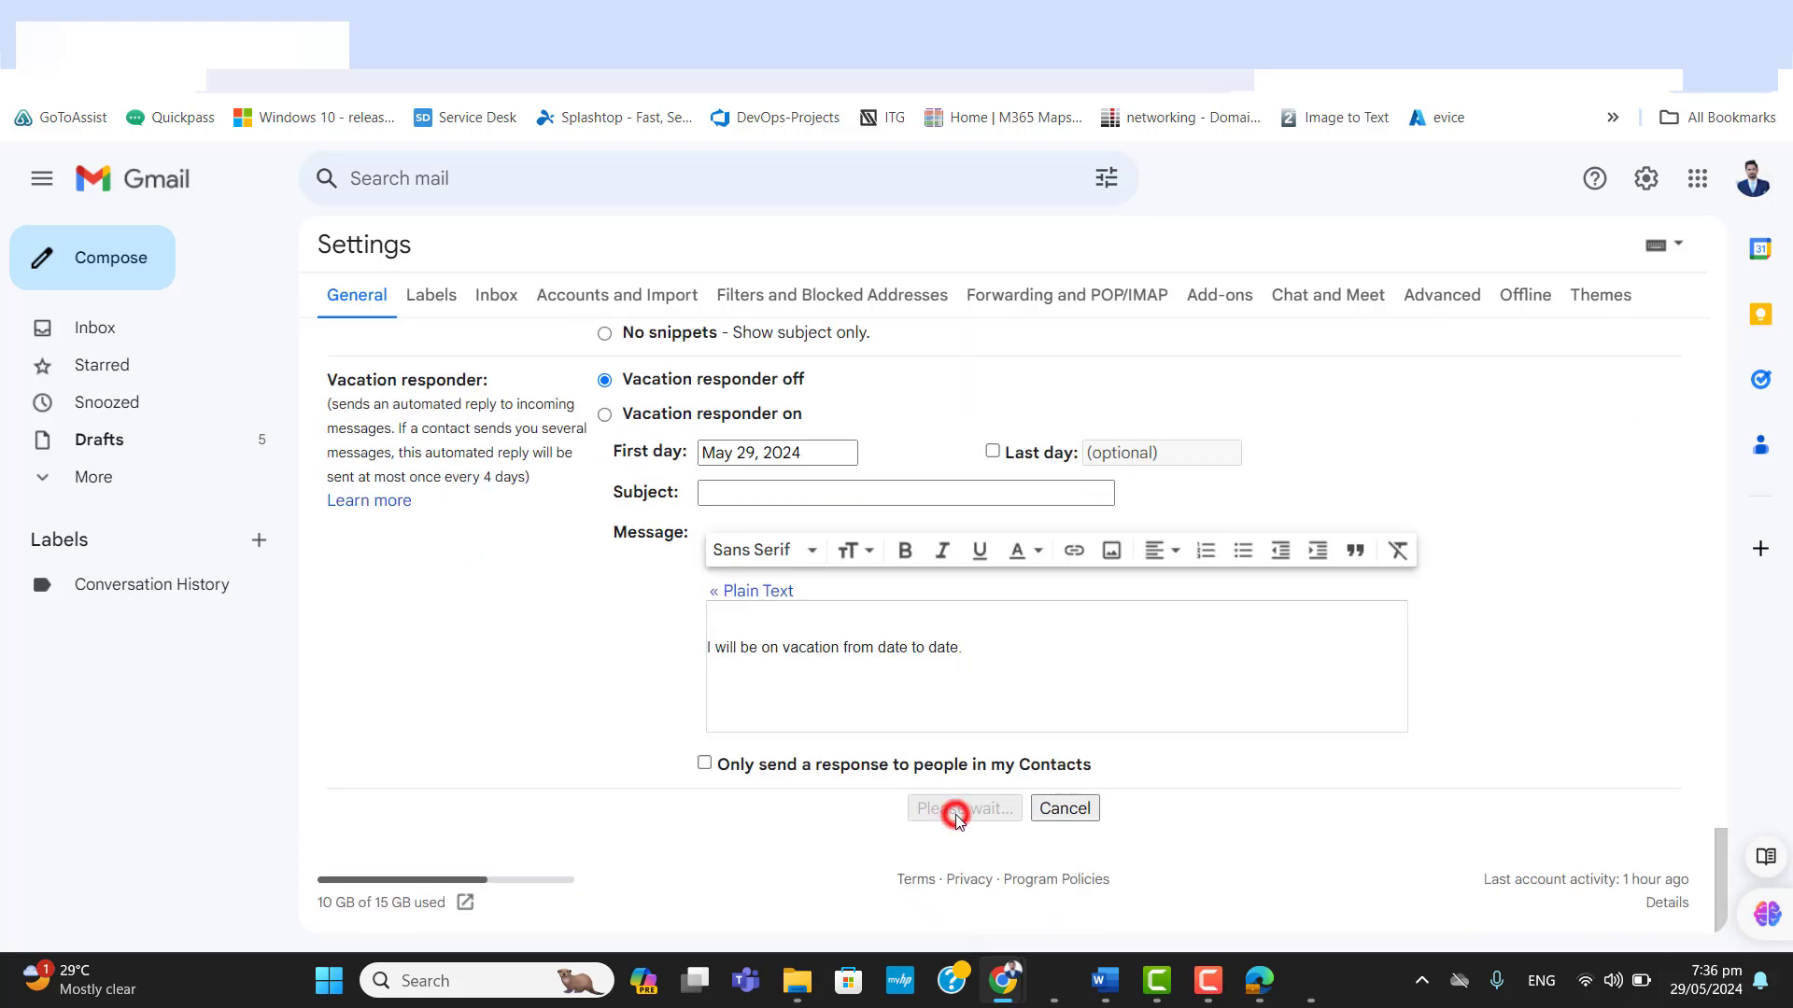
pyautogui.click(985, 544)
pyautogui.rightClick(985, 544)
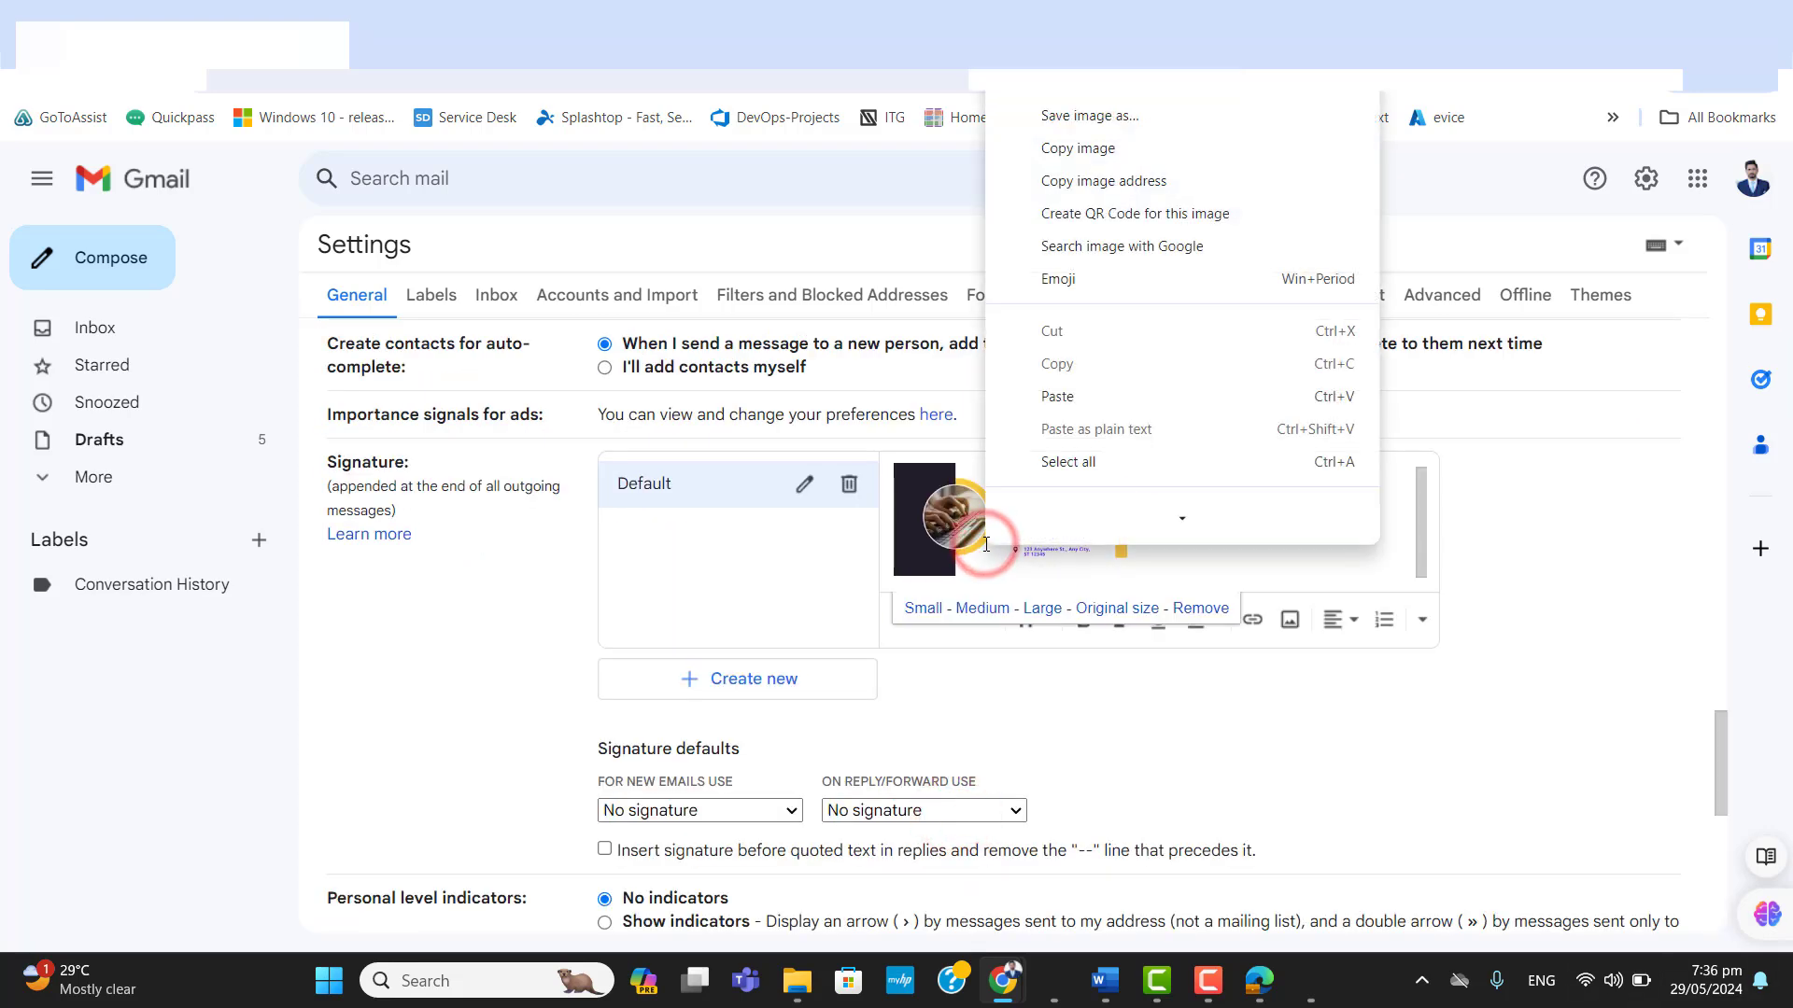
pyautogui.rightClick(968, 525)
pyautogui.click(965, 521)
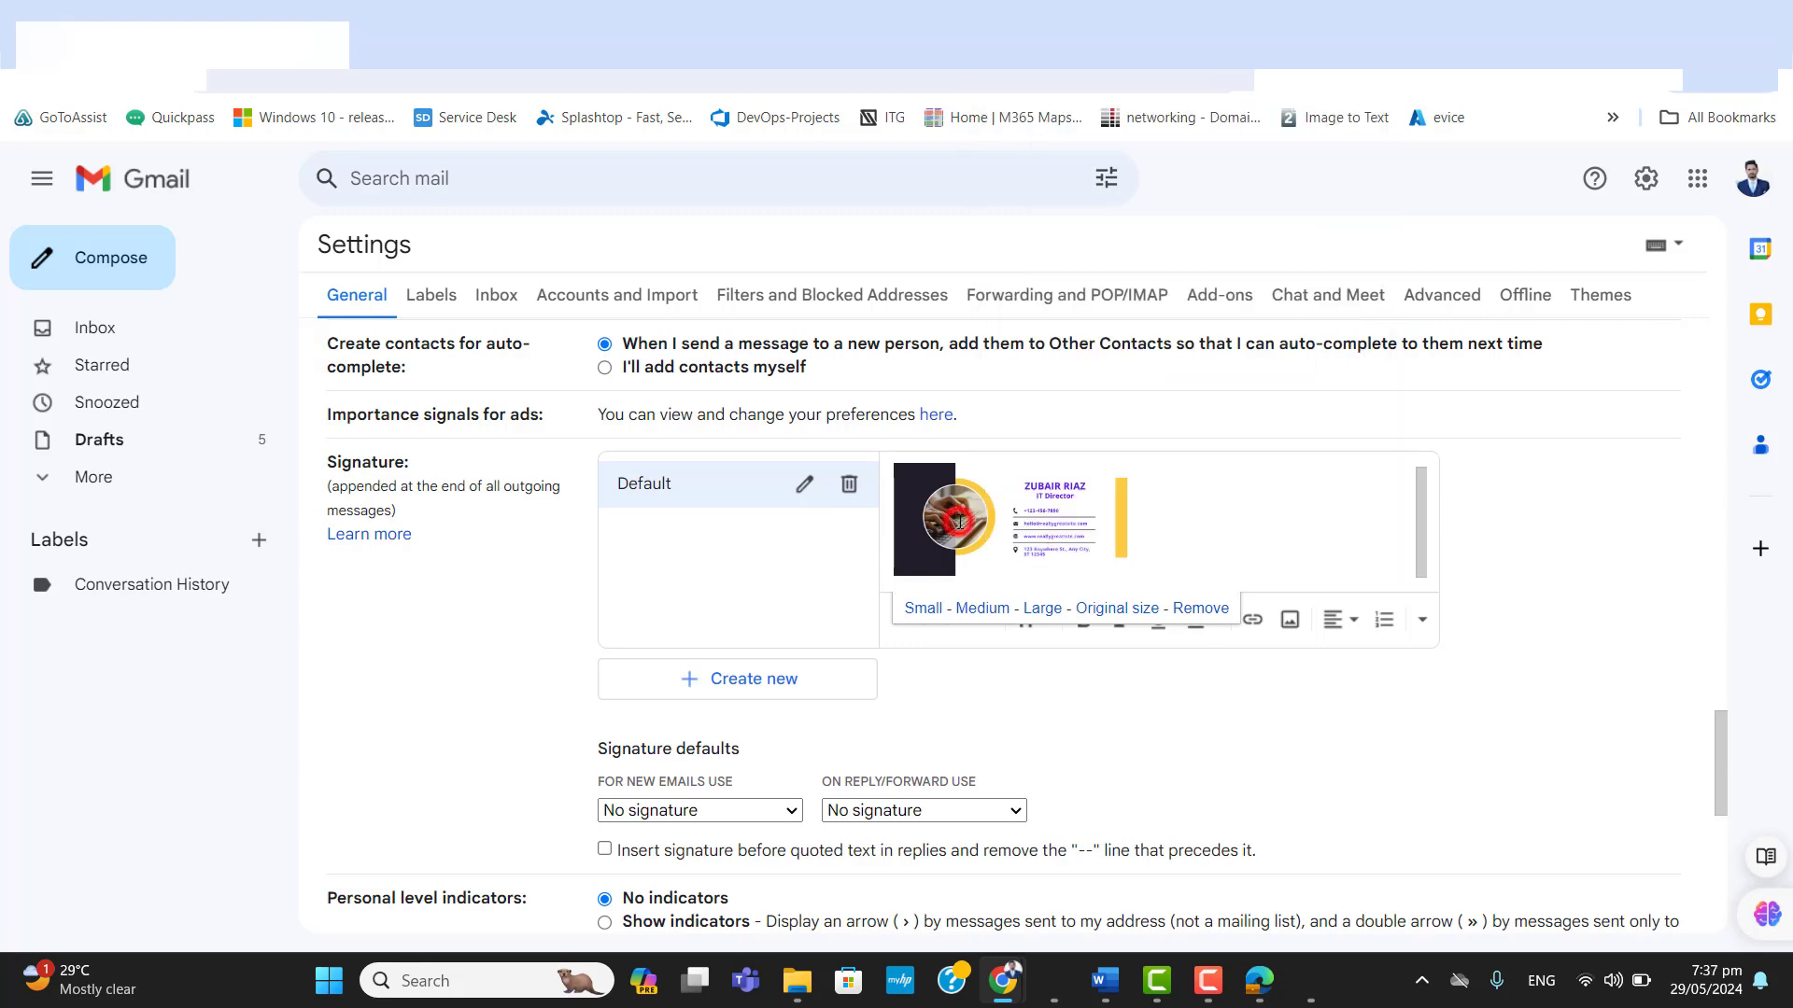
pyautogui.click(1252, 620)
pyautogui.click(1081, 740)
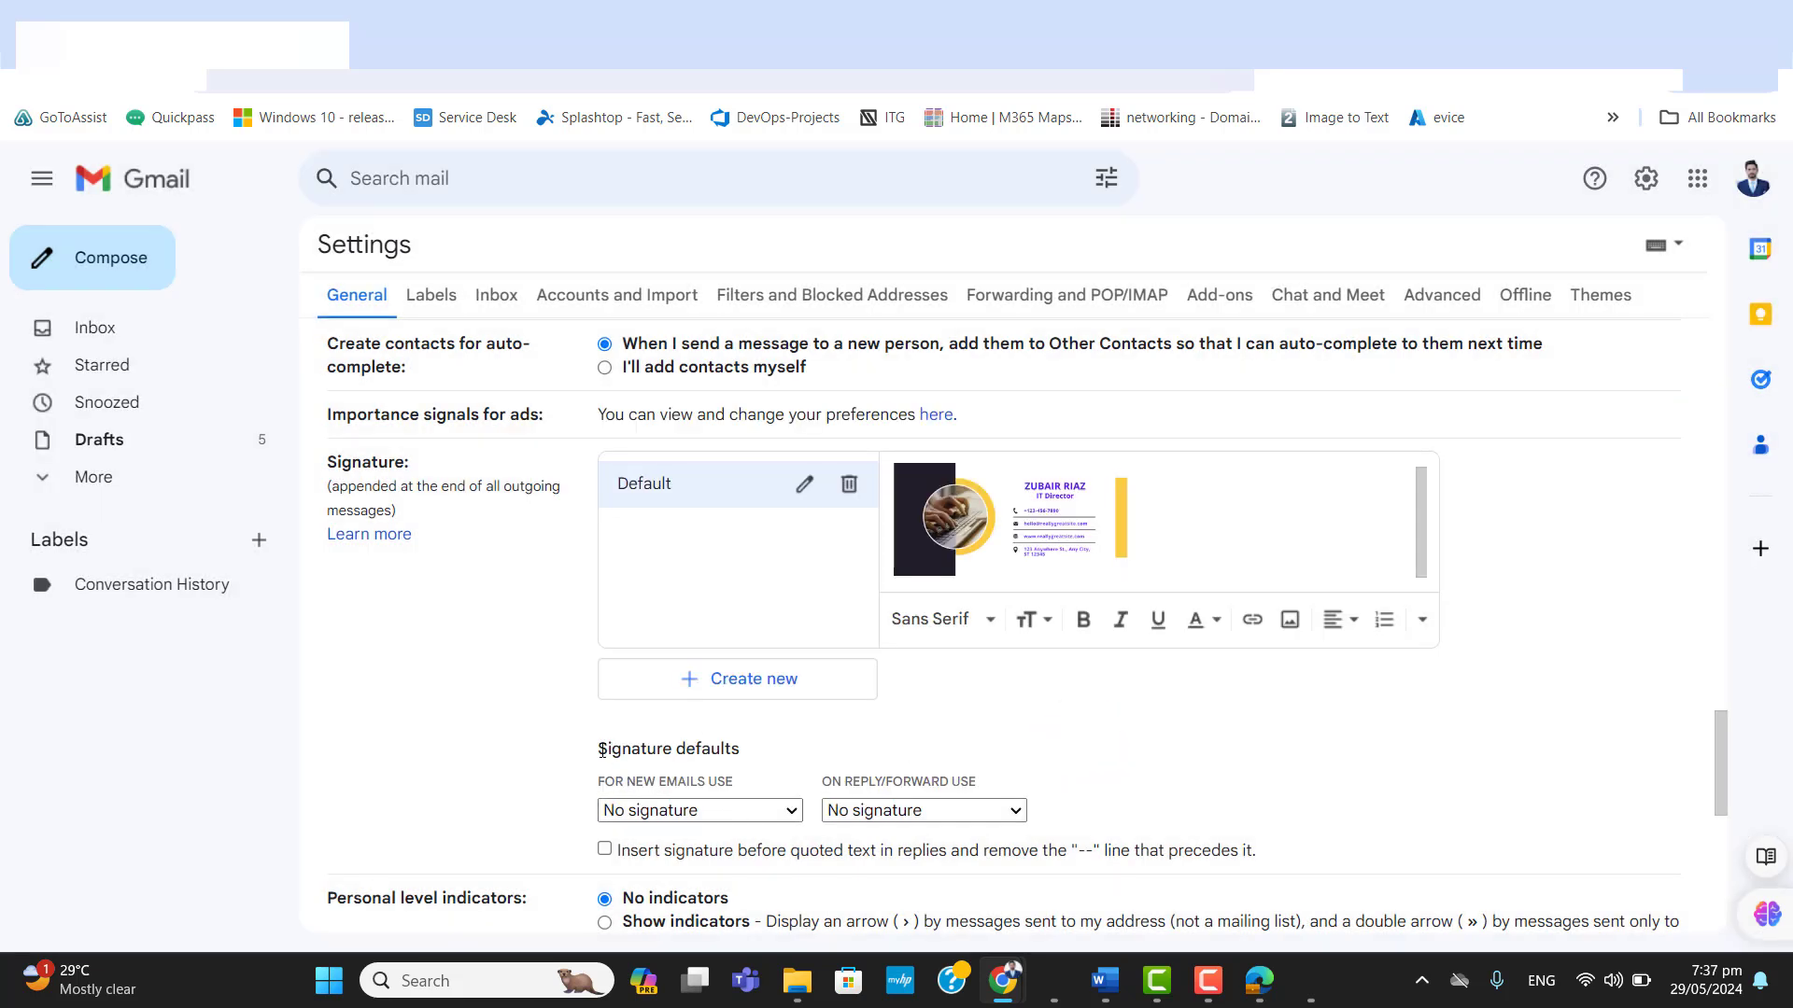
# Set the Default signature for new emails and for replies and forwards, and save the settings.
pyautogui.moveTo(600, 748); pyautogui.dragTo(747, 784)
pyautogui.click(788, 769)
pyautogui.click(738, 813)
pyautogui.click(676, 853)
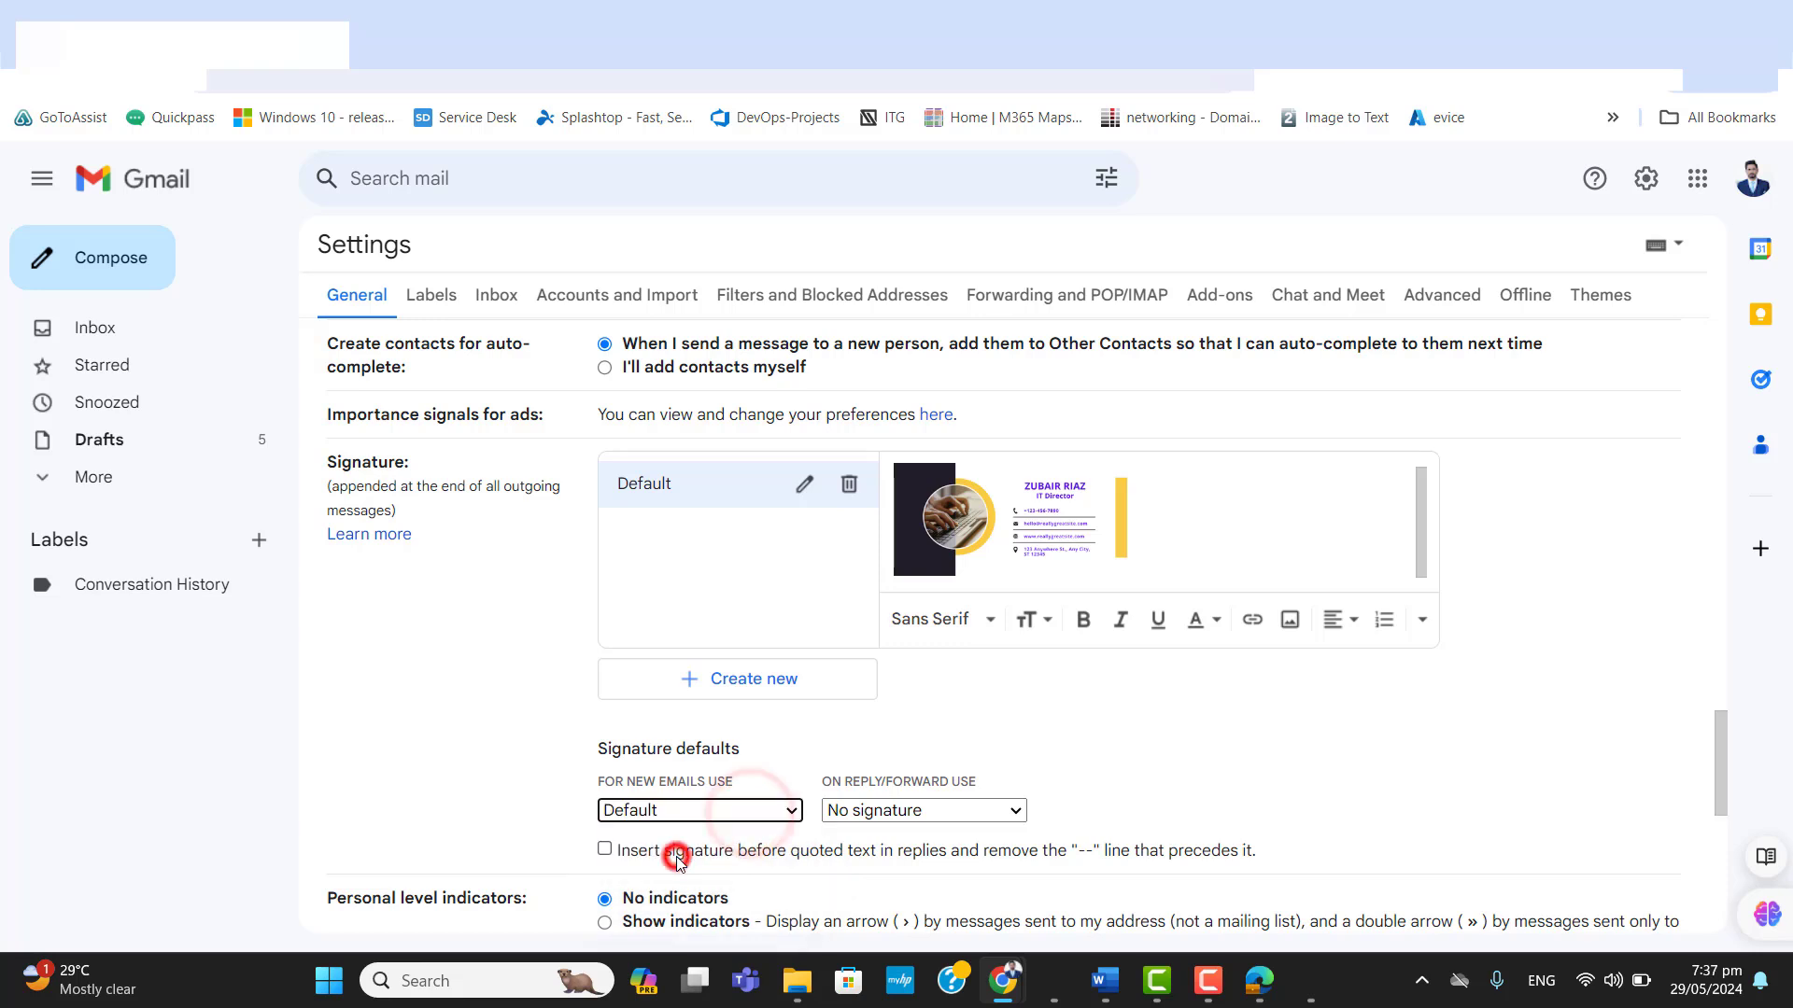
pyautogui.click(883, 810)
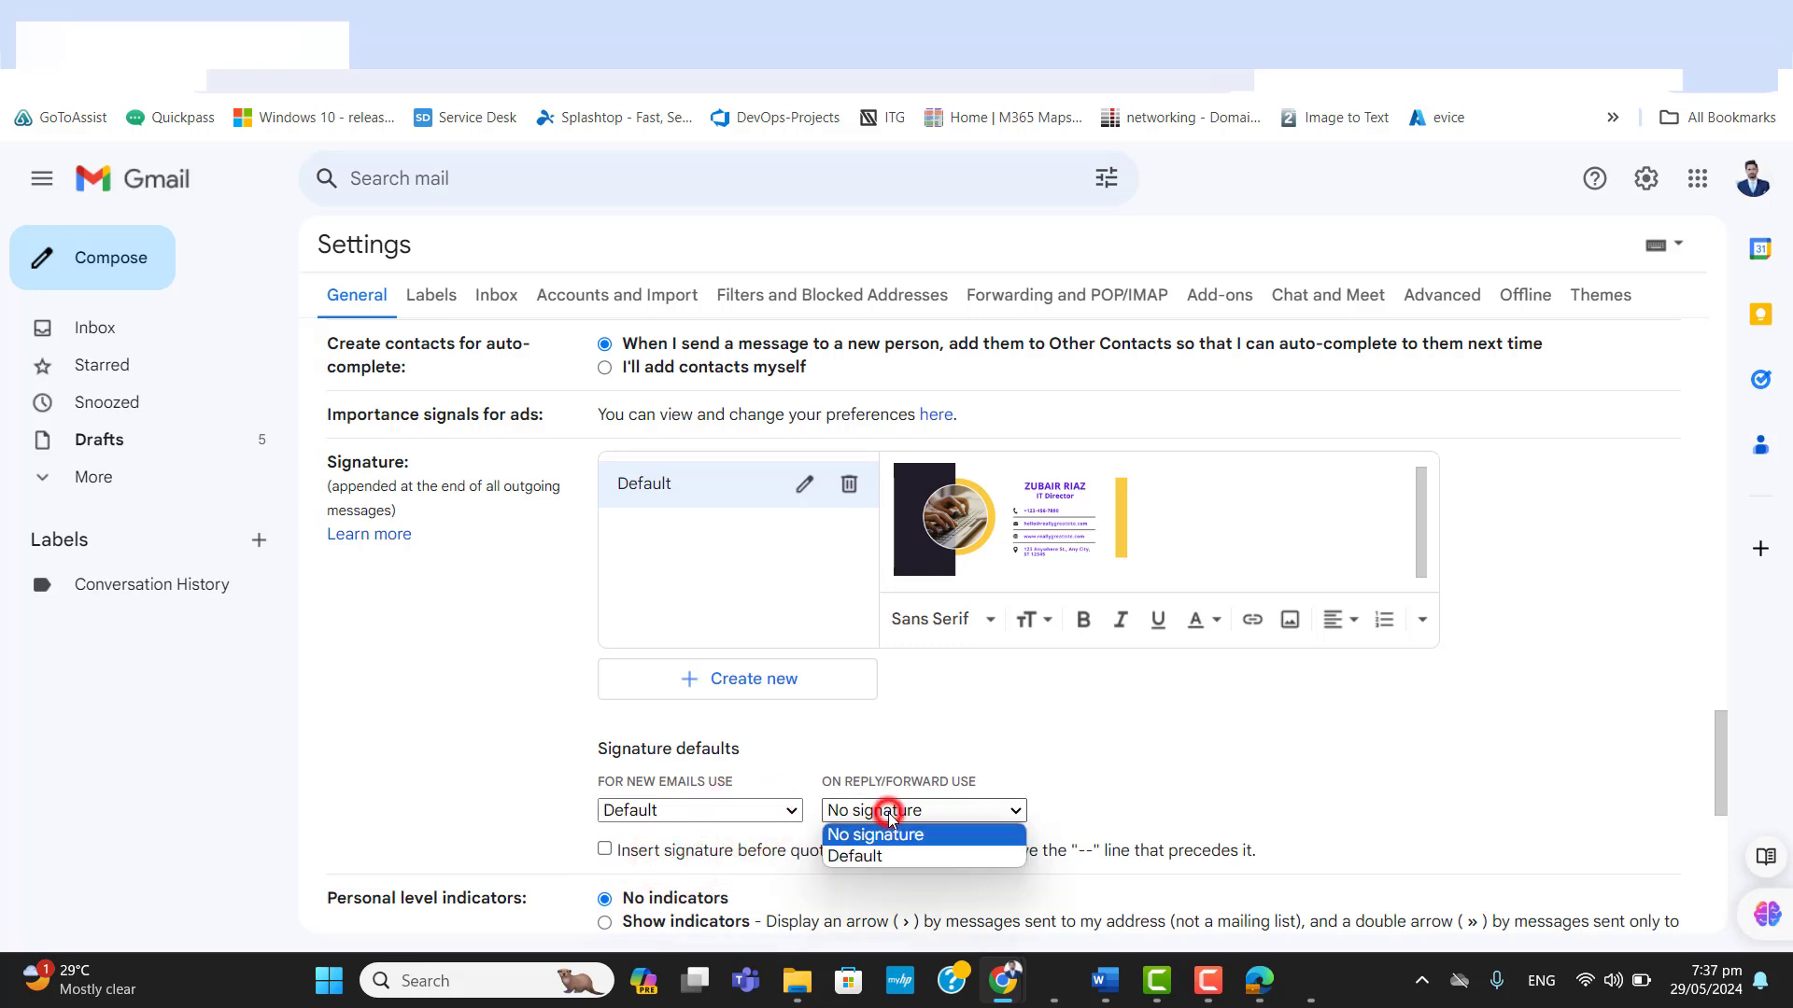
pyautogui.click(862, 857)
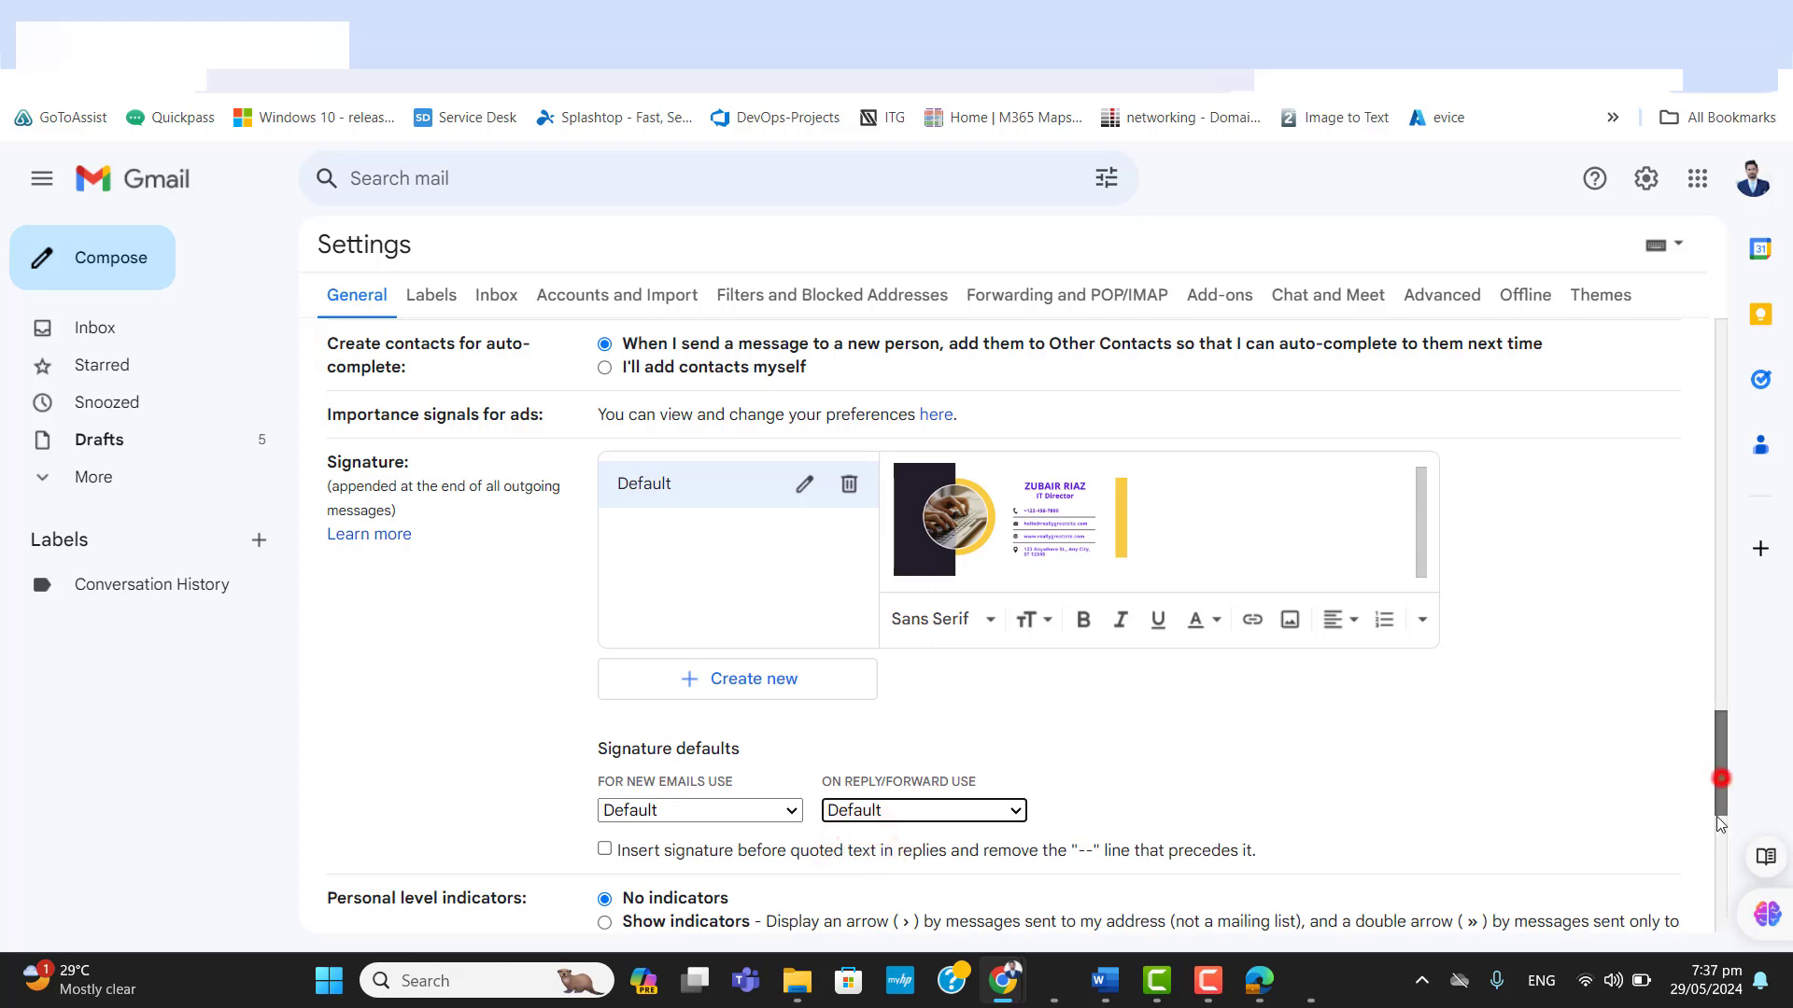
pyautogui.moveTo(1721, 778); pyautogui.dragTo(1721, 925)
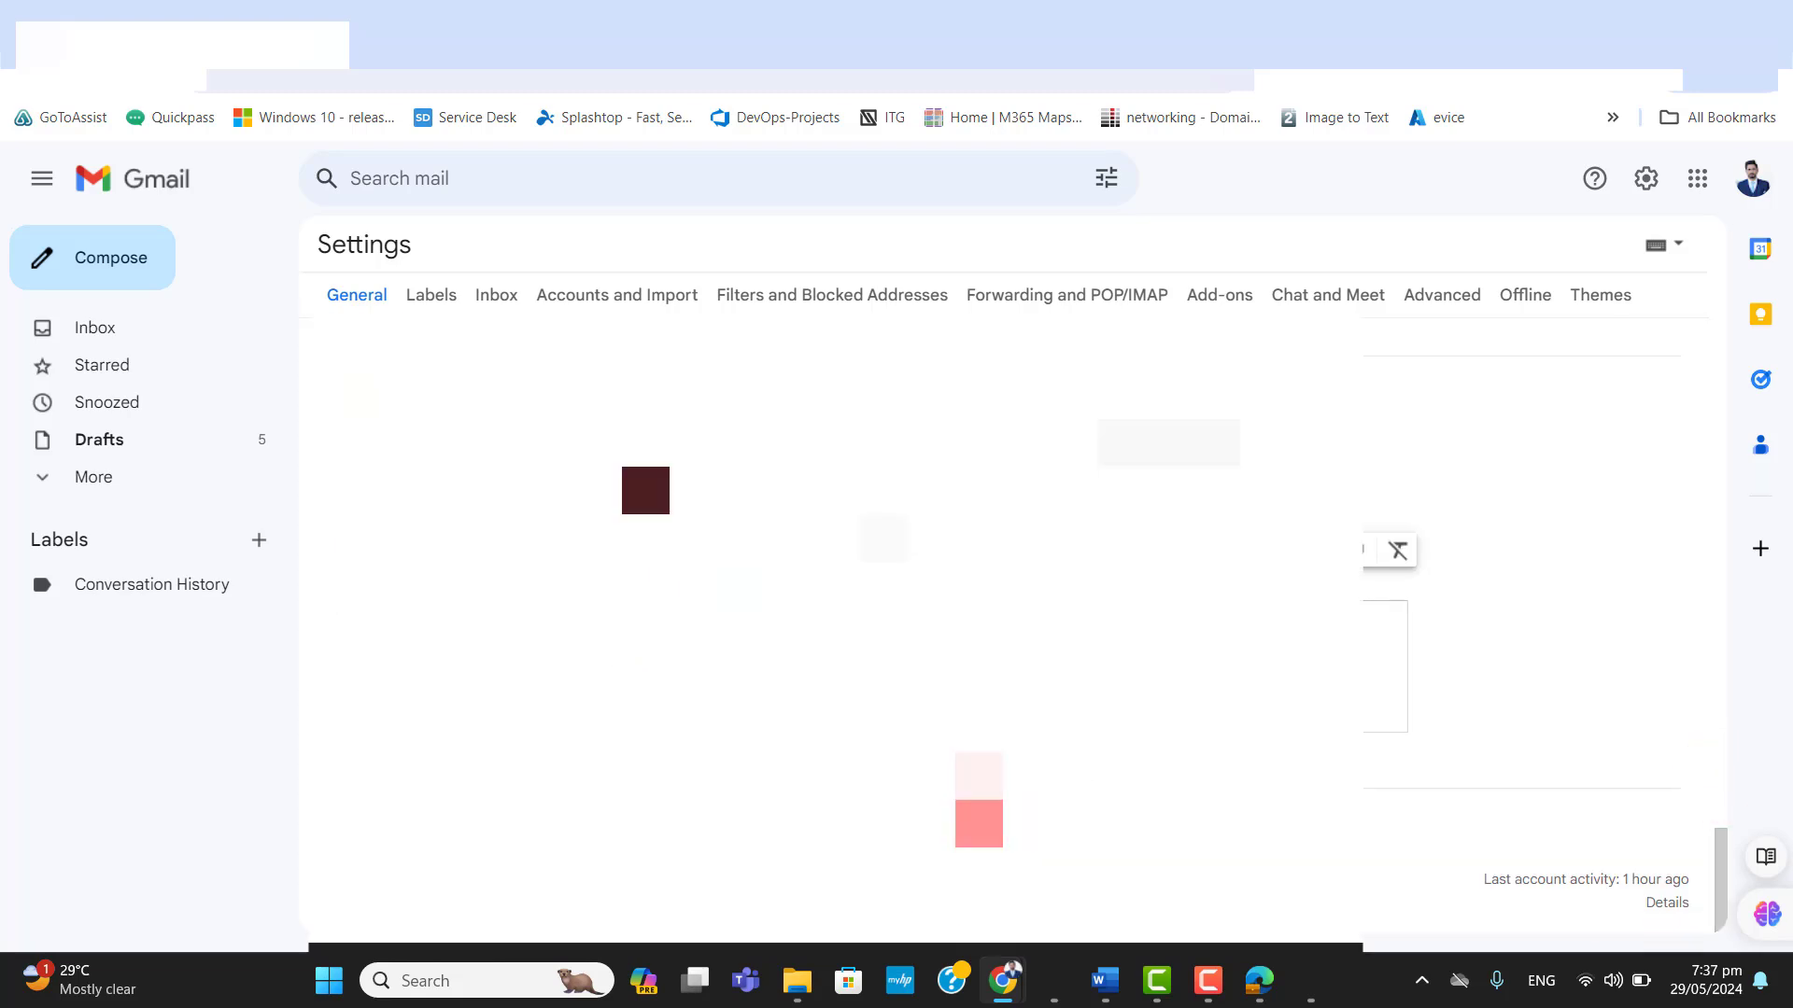
pyautogui.click(959, 806)
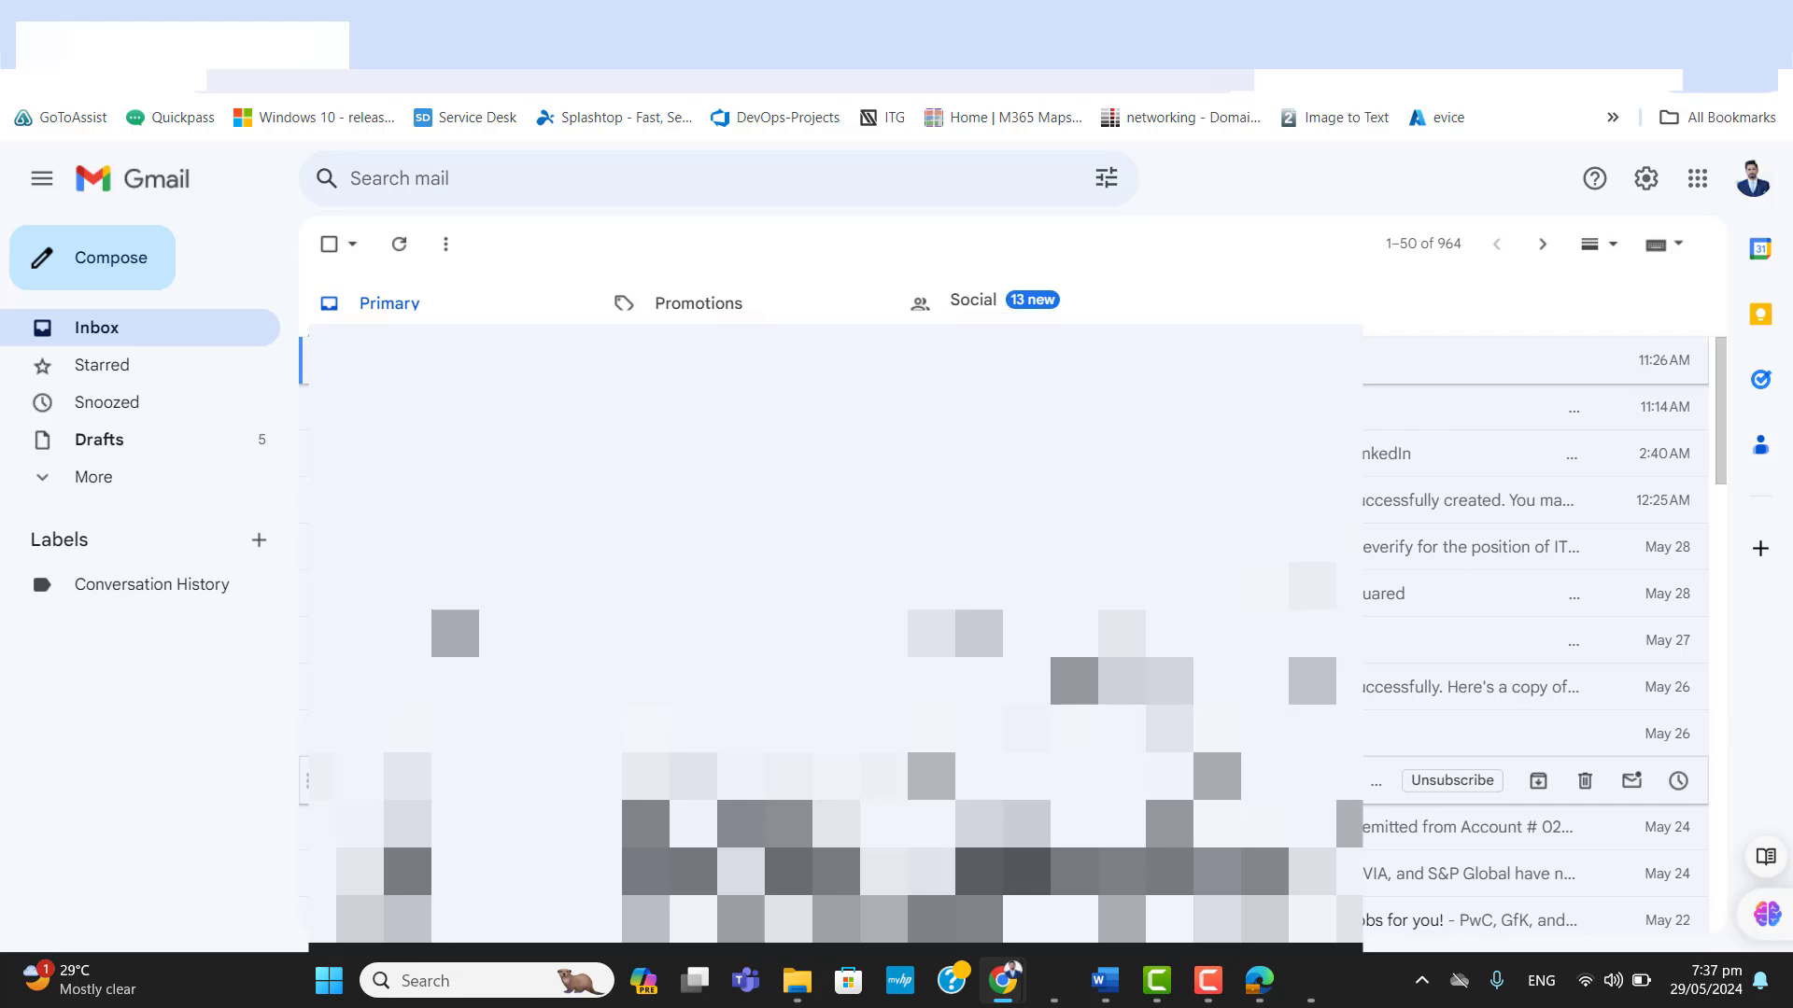
# Compose a new message, check the inserted signature image in the small and enlarged windows, and close the message.
pyautogui.click(113, 269)
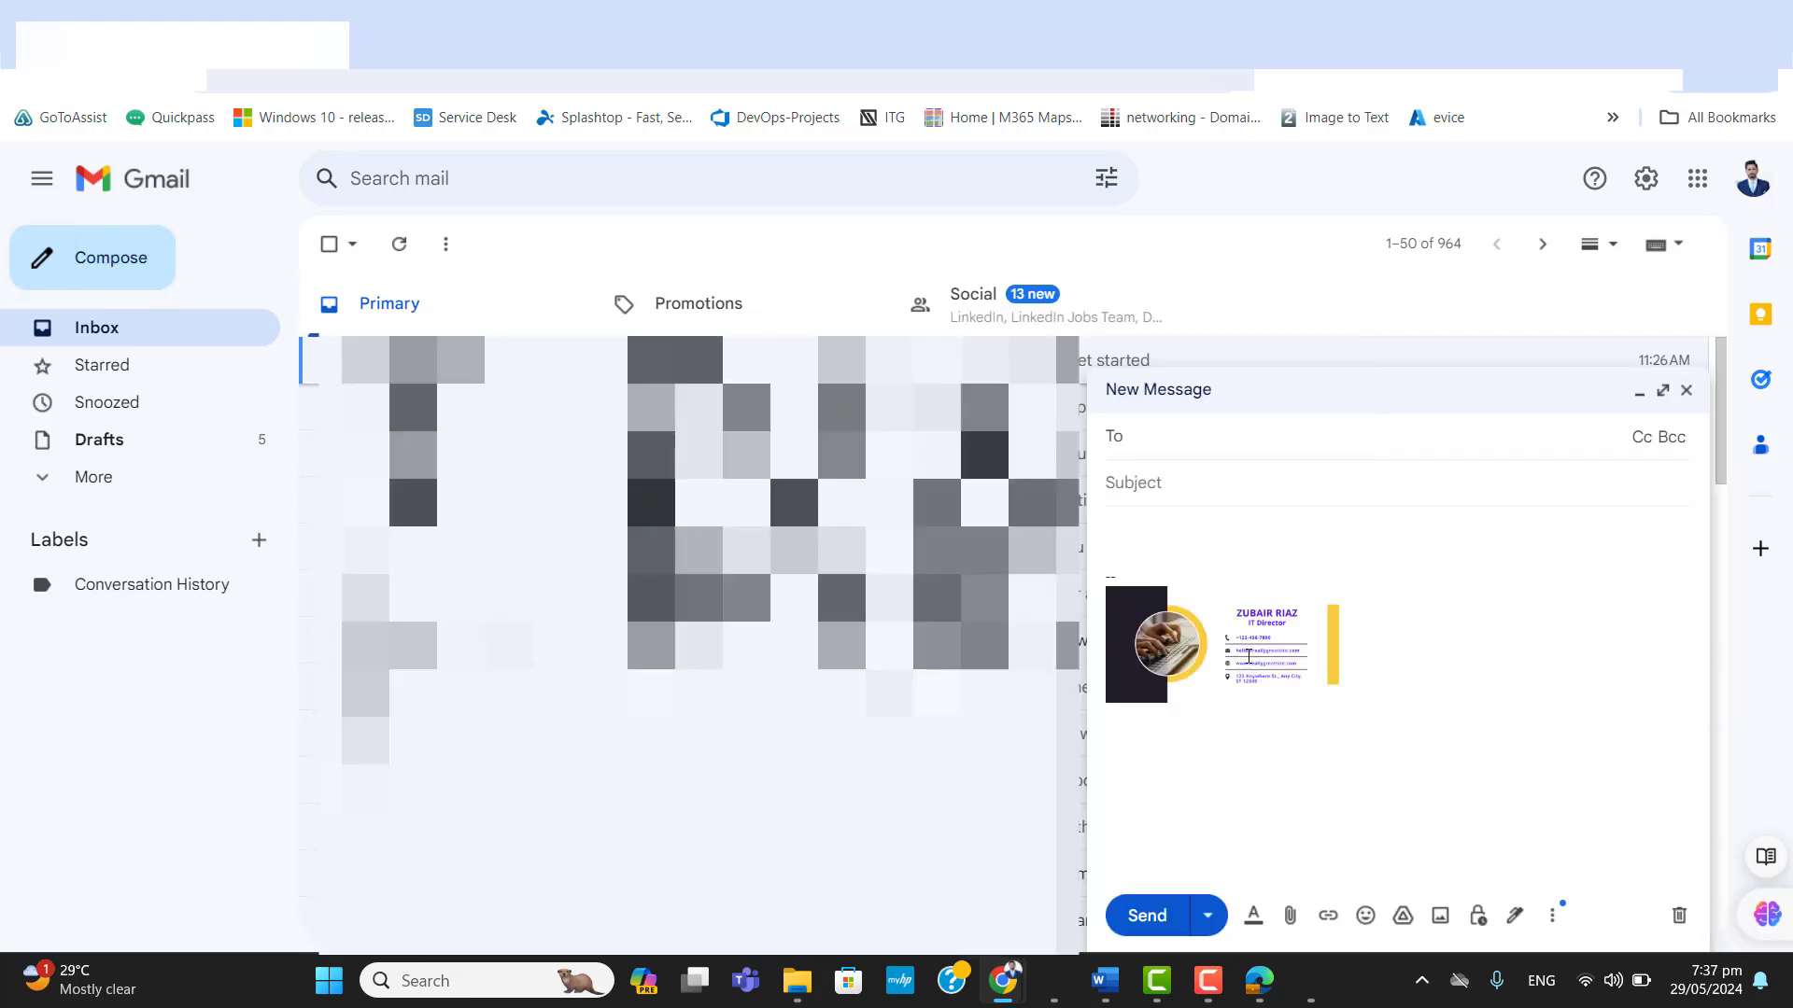
pyautogui.click(1235, 645)
pyautogui.click(1134, 537)
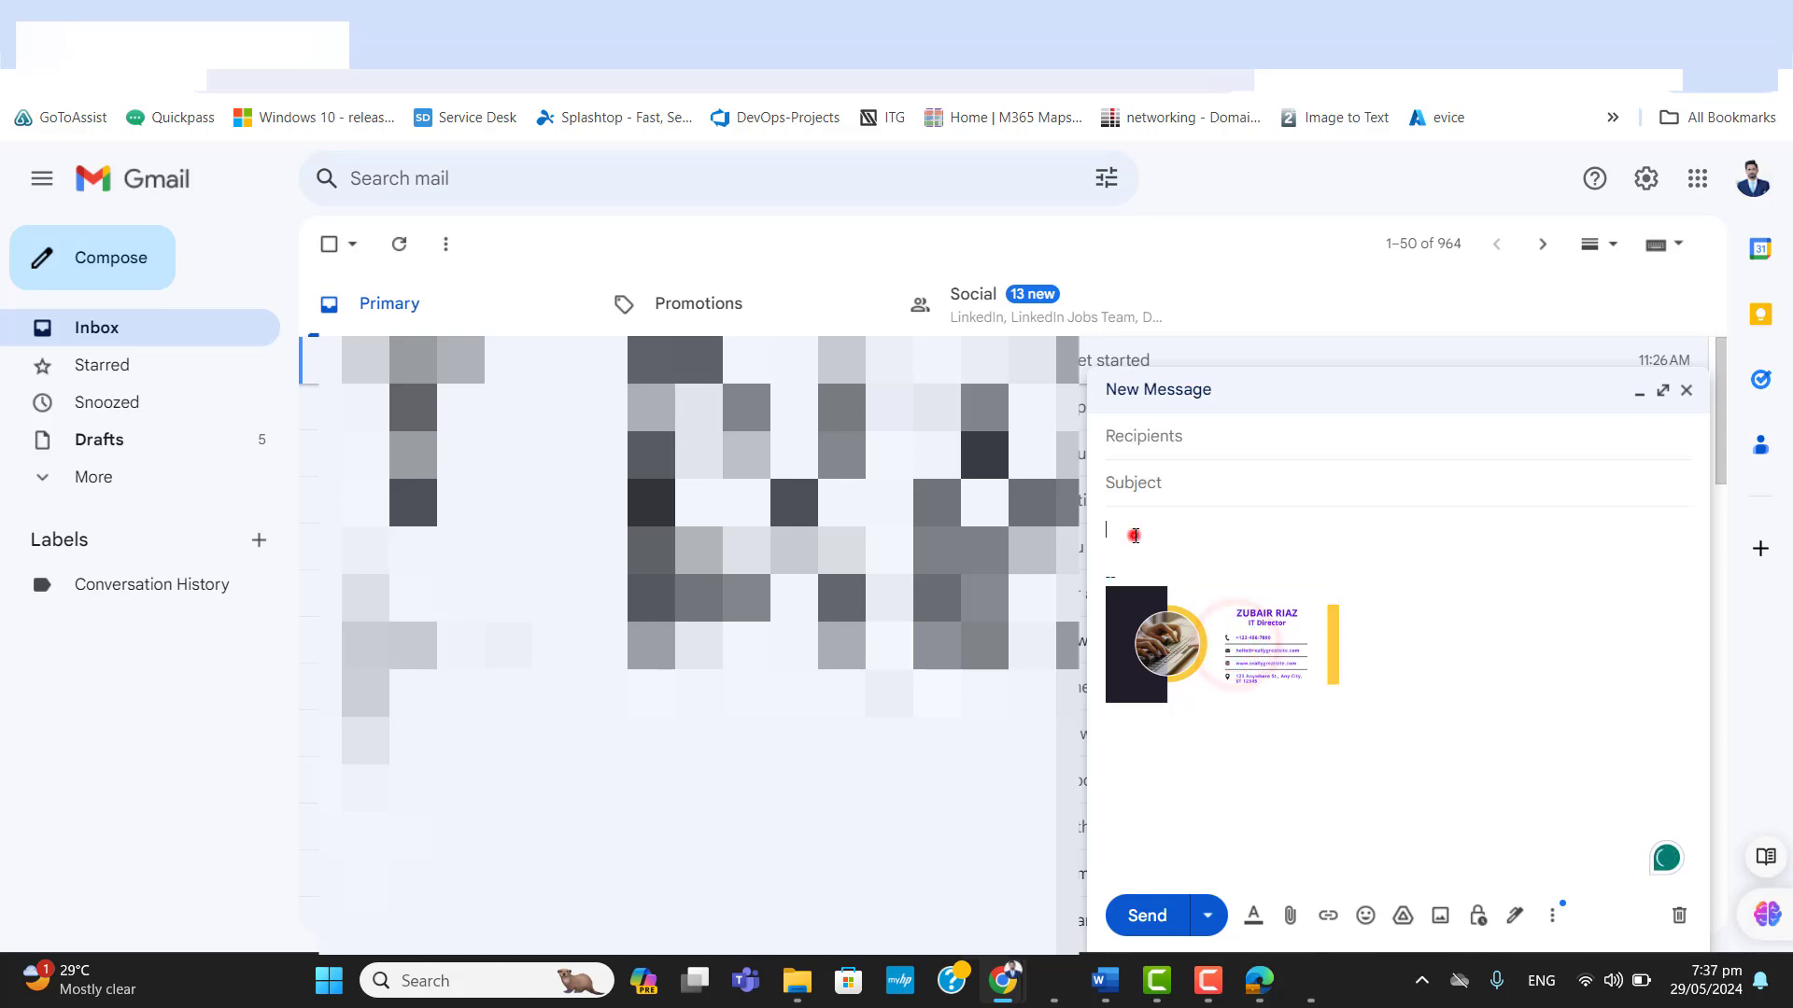
pyautogui.click(1224, 654)
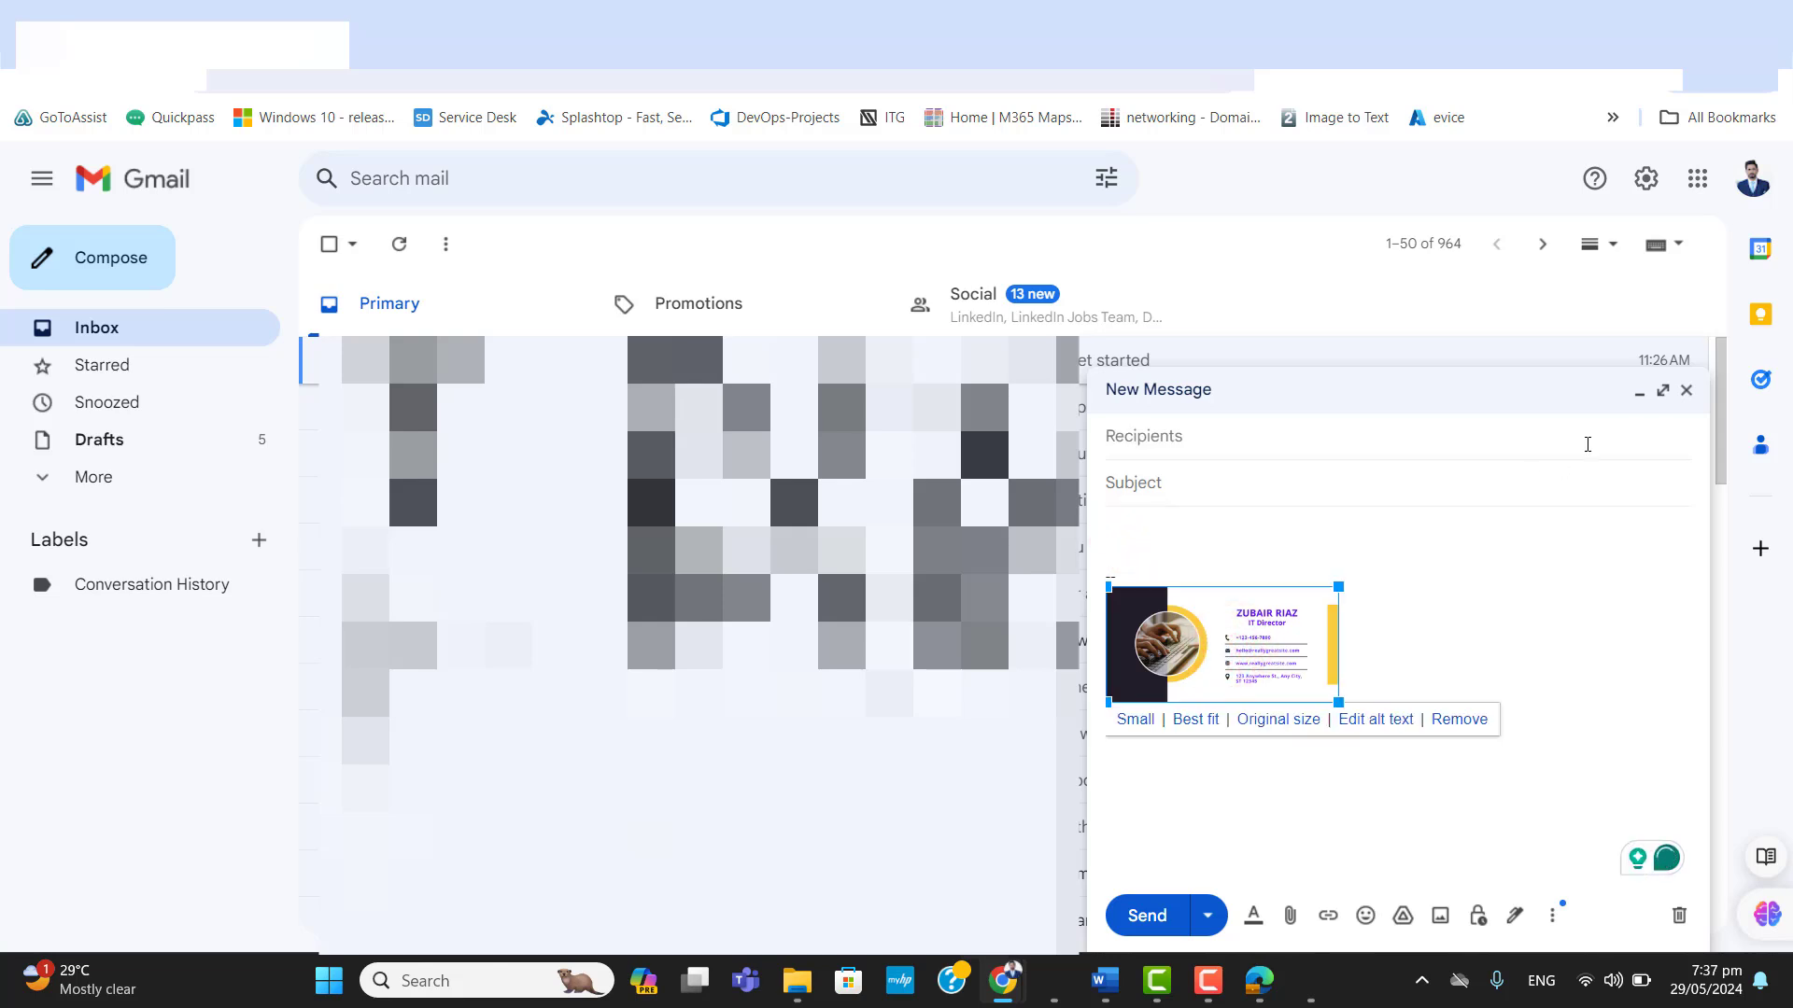
pyautogui.click(1662, 390)
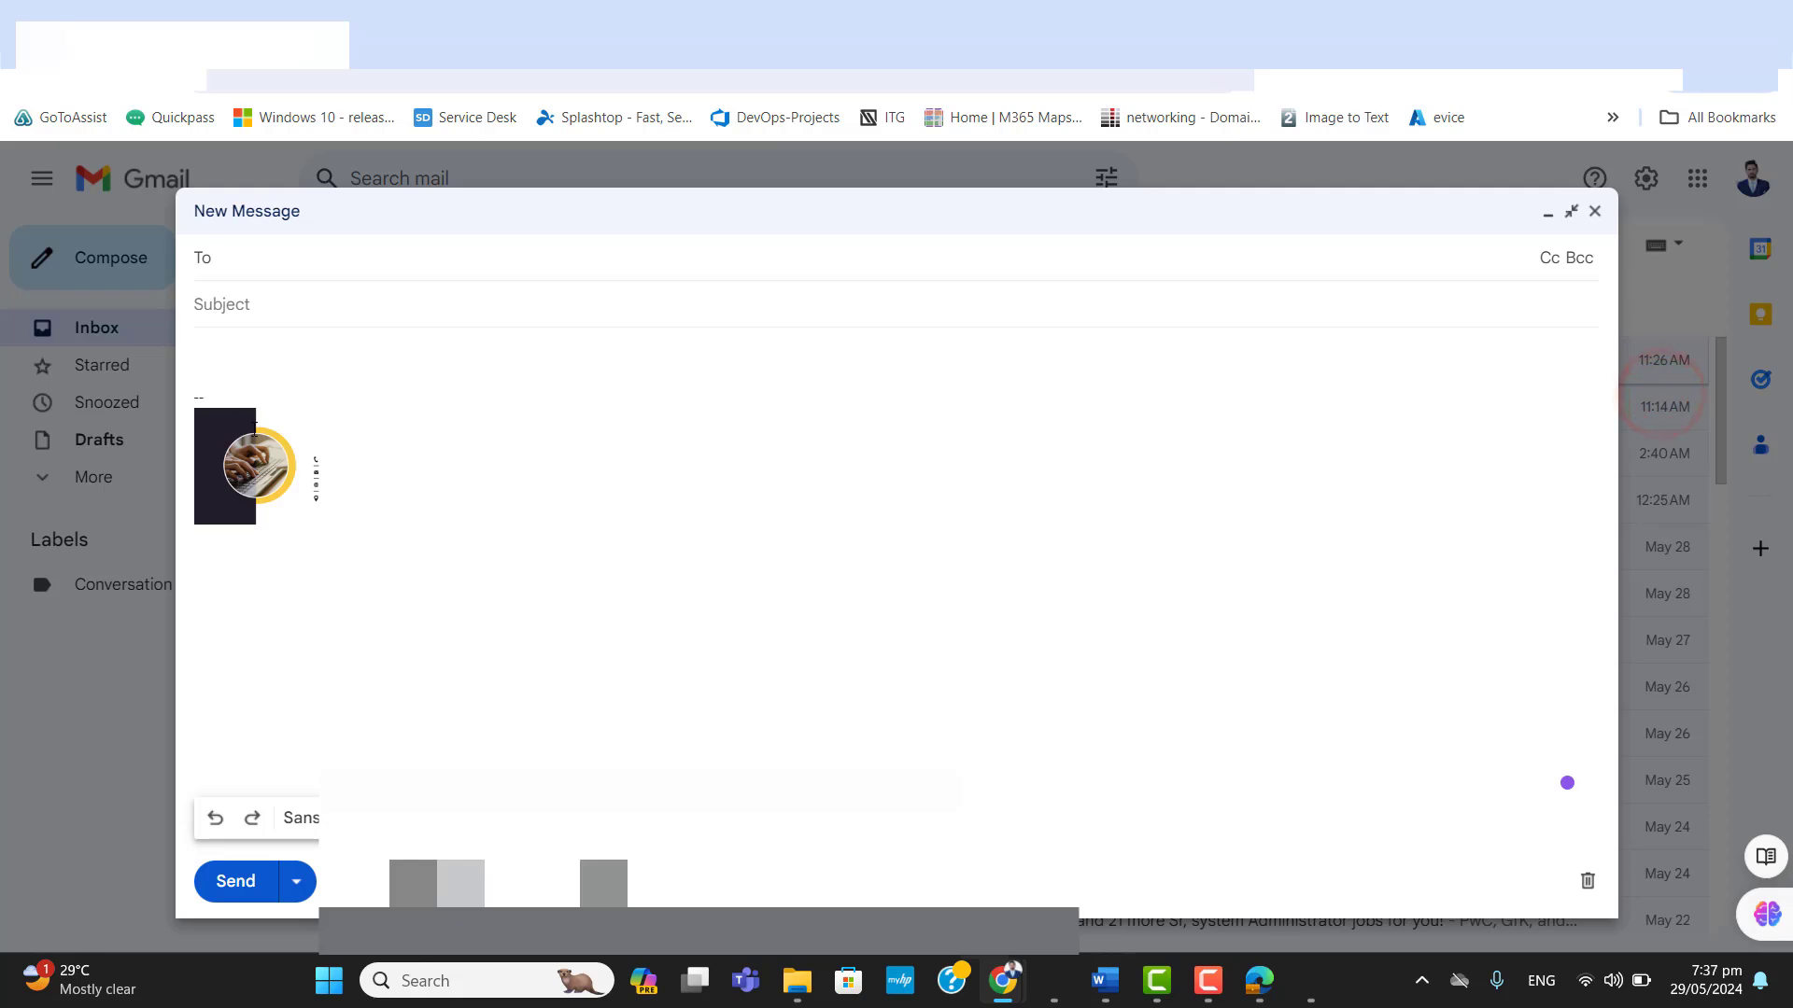
pyautogui.click(203, 340)
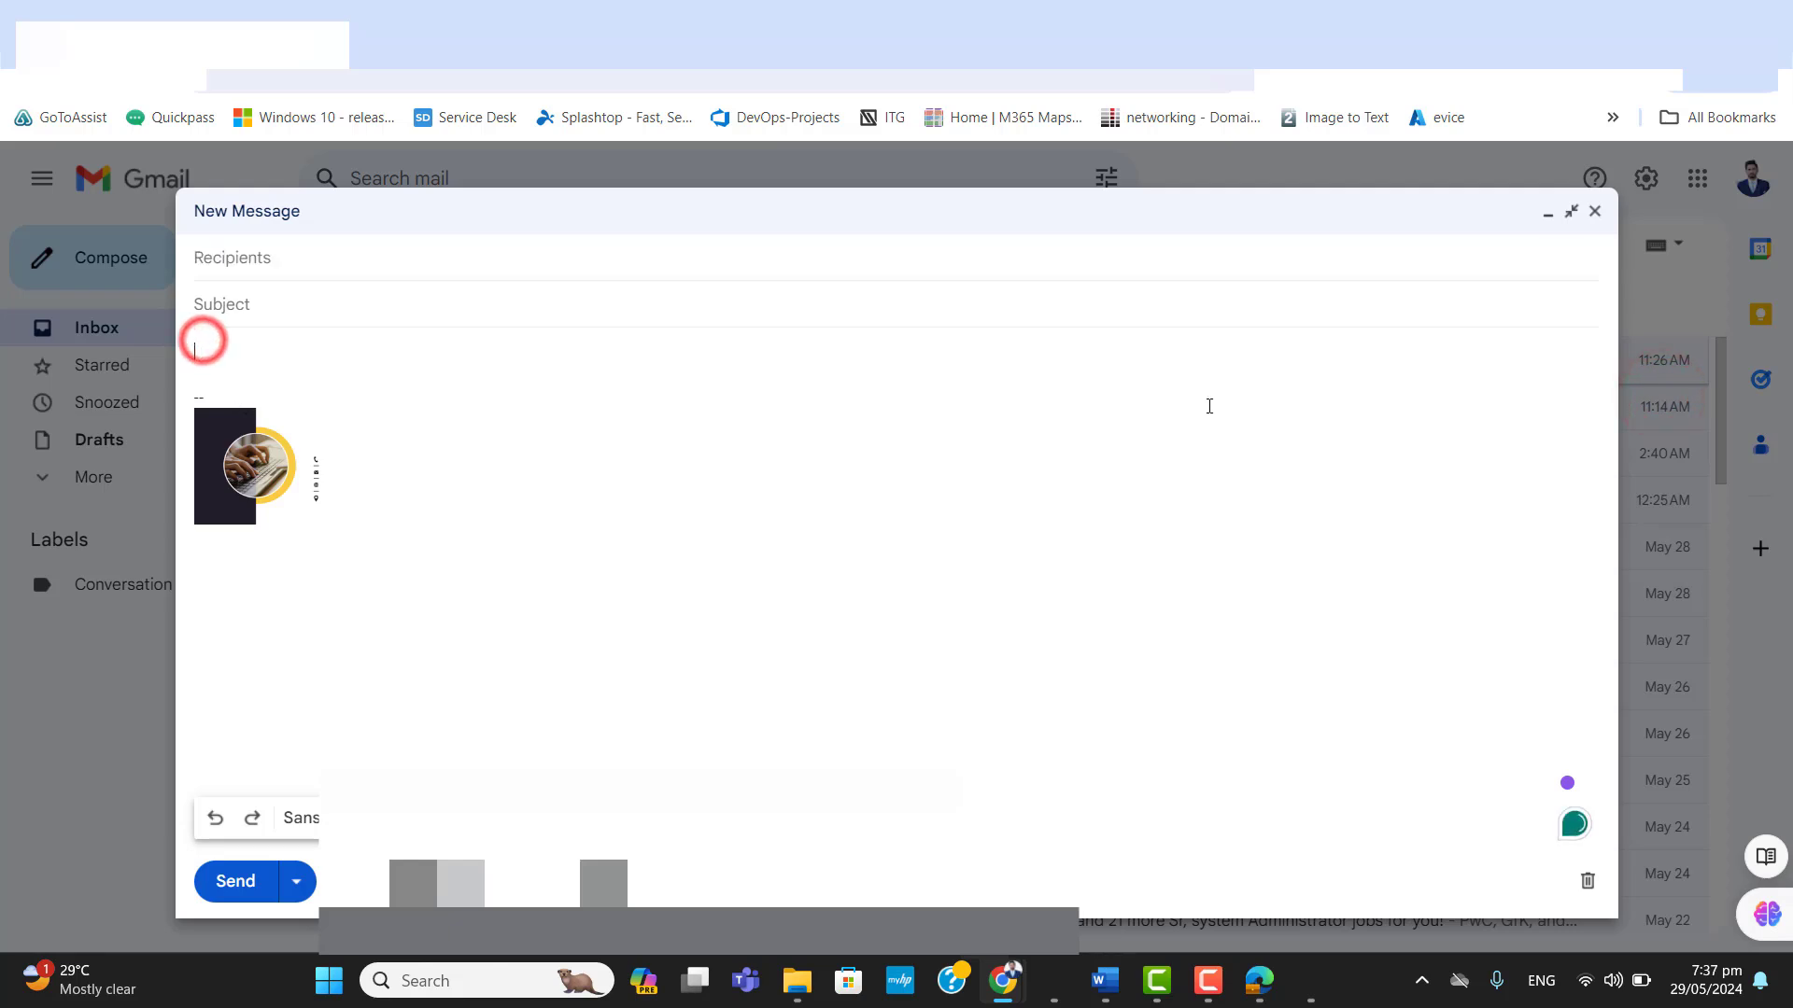
pyautogui.click(1595, 214)
# Reload the Gmail inbox and open a new browser tab.
pyautogui.click(107, 72)
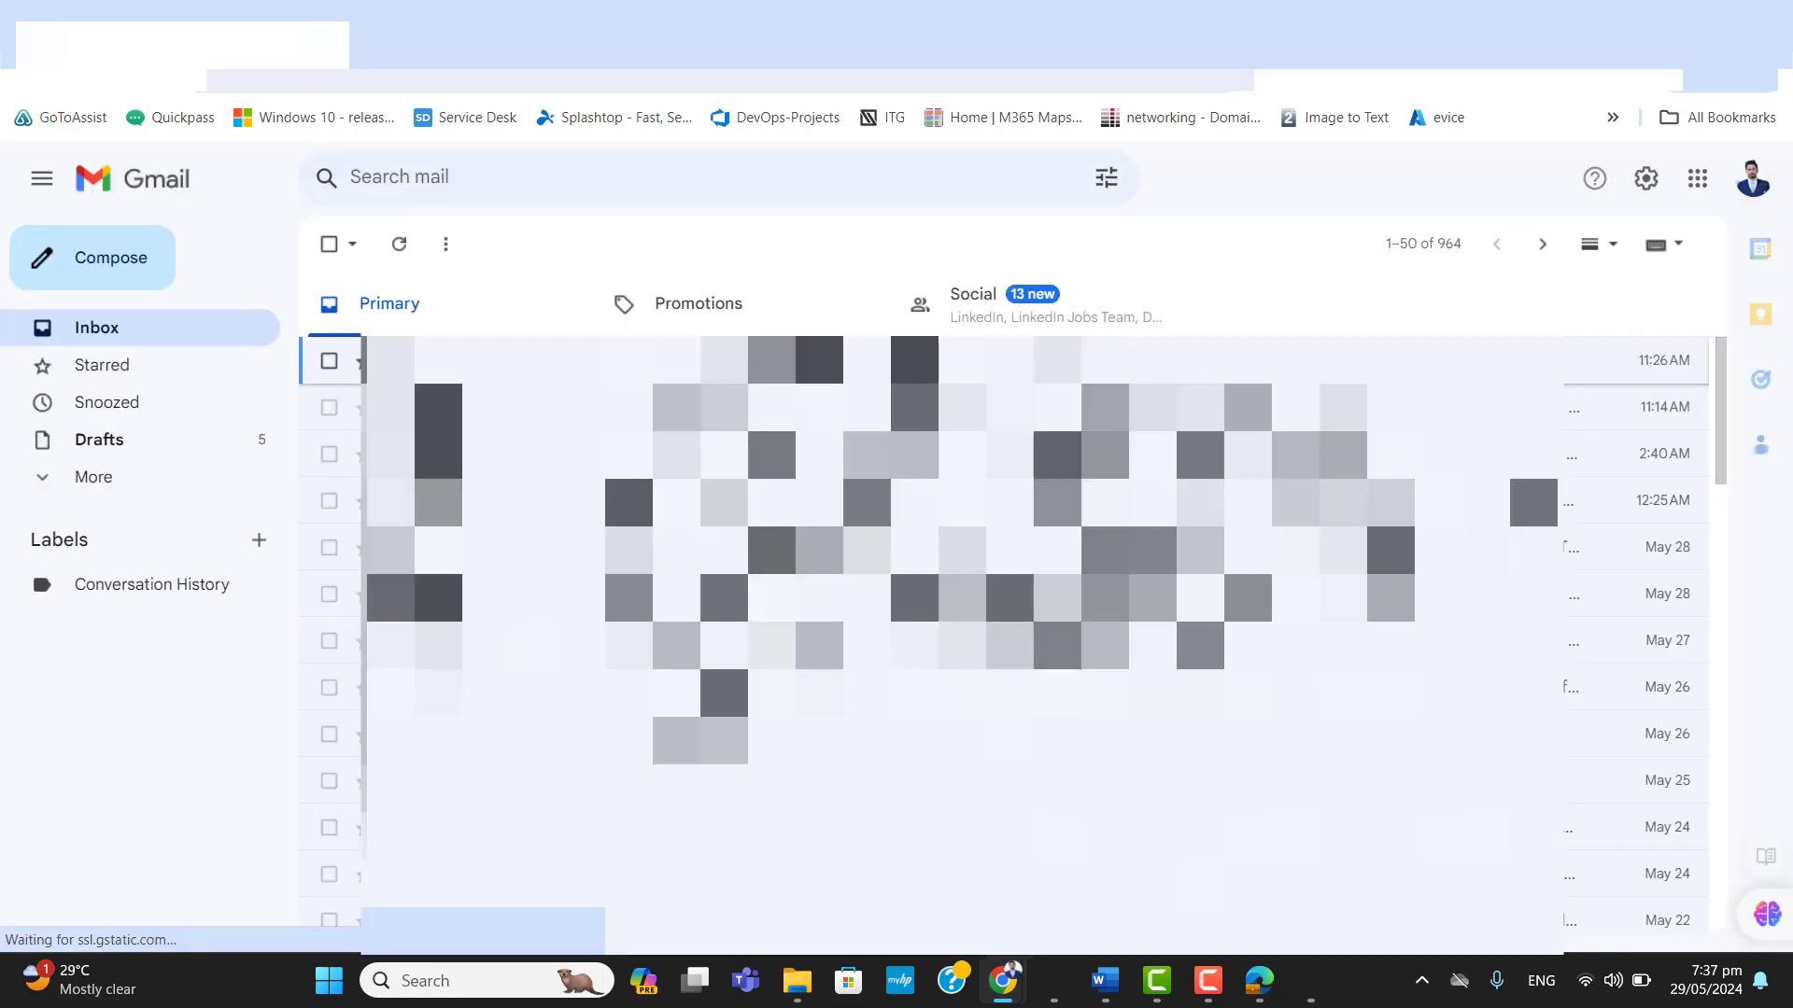
pyautogui.hotkey('ctrl', 't')
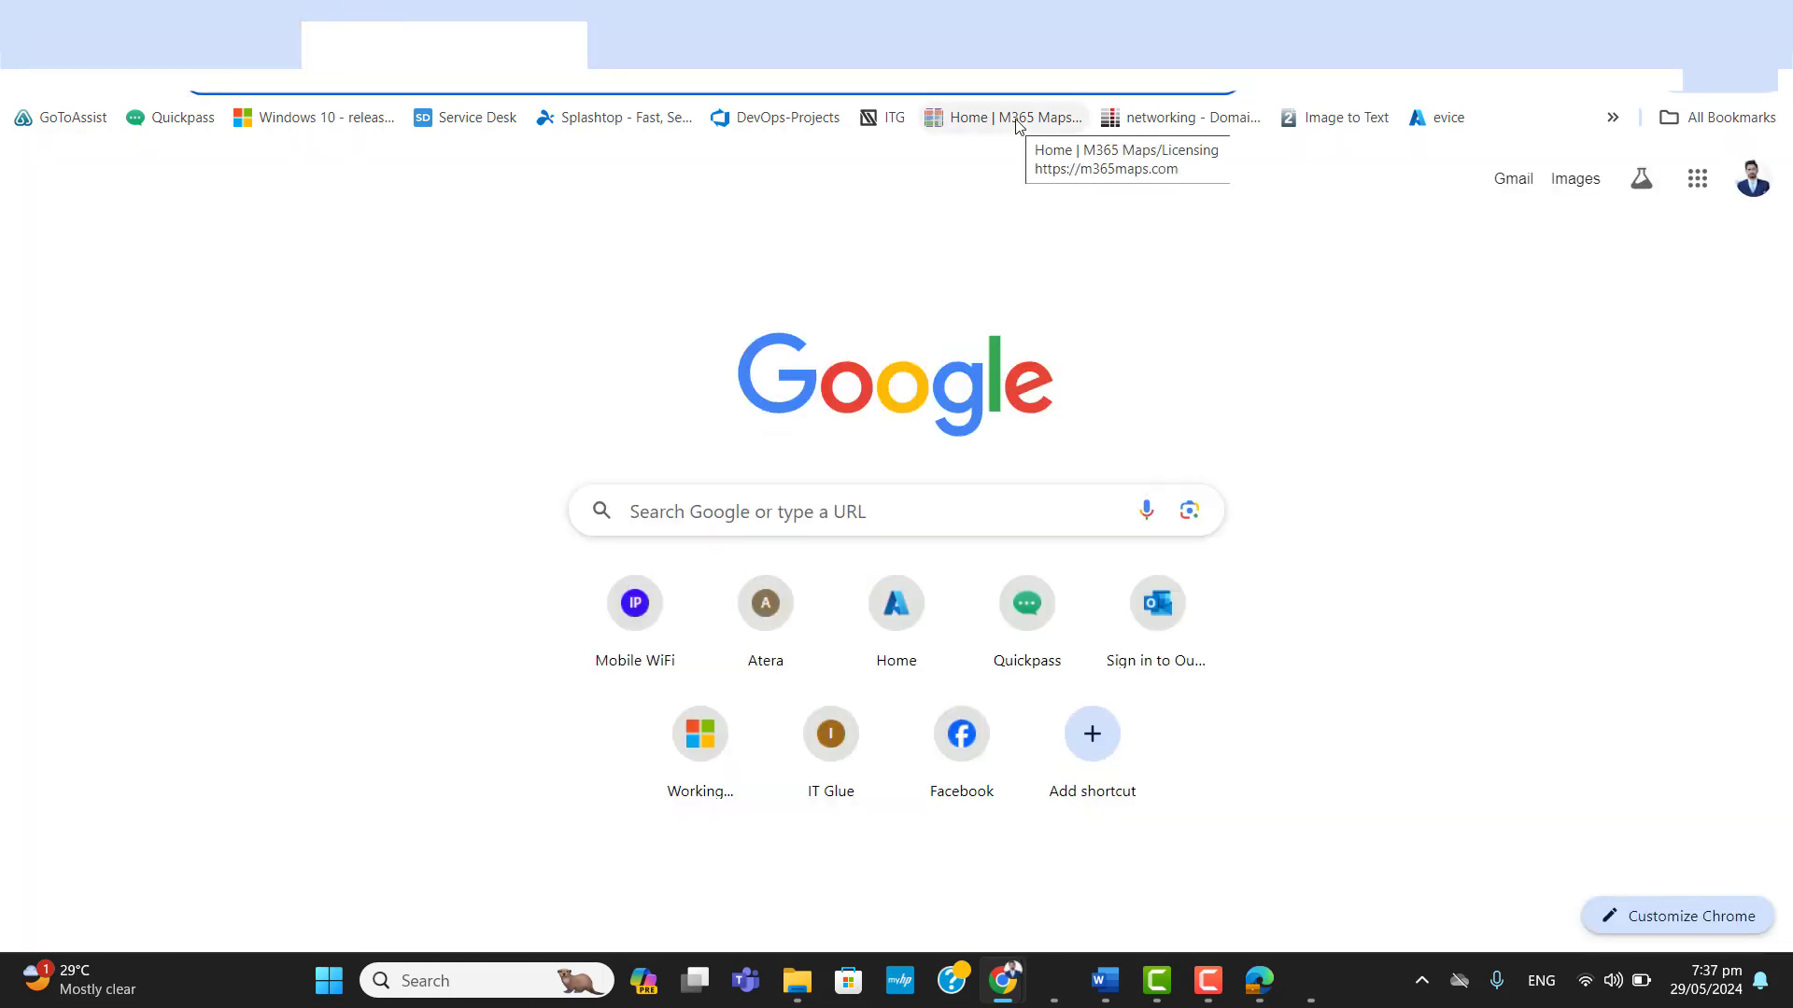